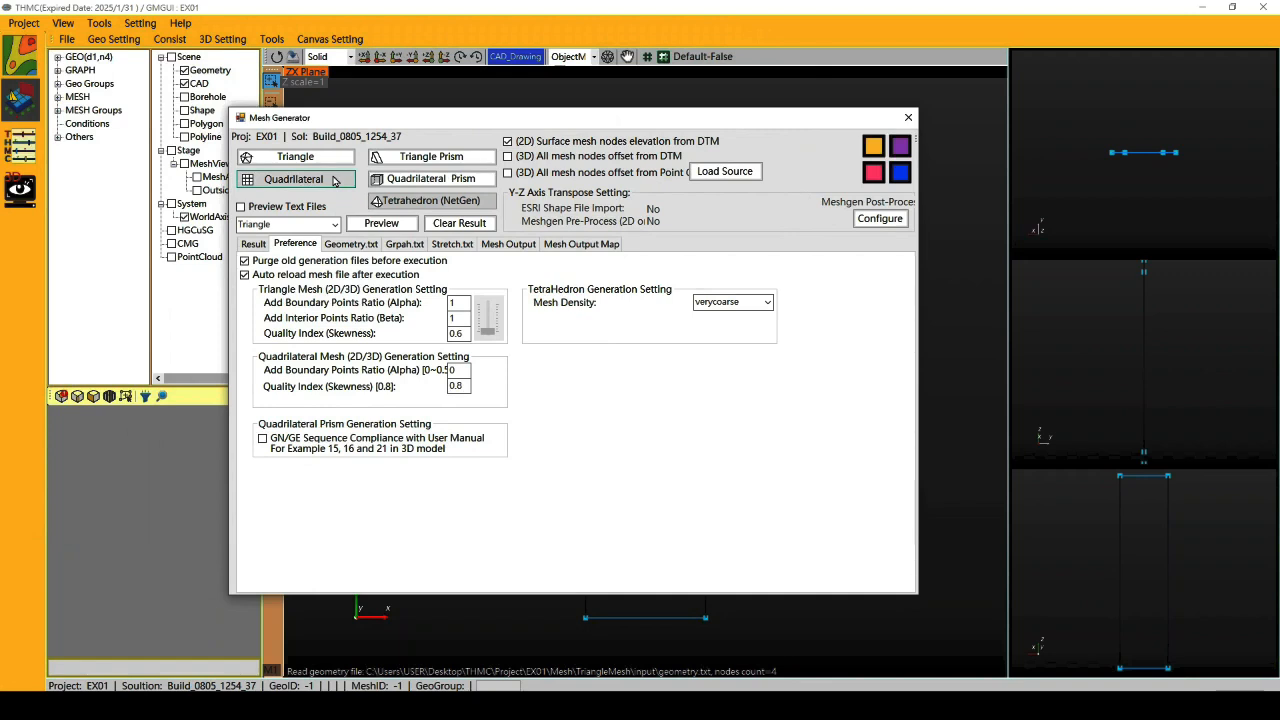
# Generate a quadrilateral mesh, and set the nodes count of domain1's boundary group BG1 to 41
pyautogui.click(335, 180)
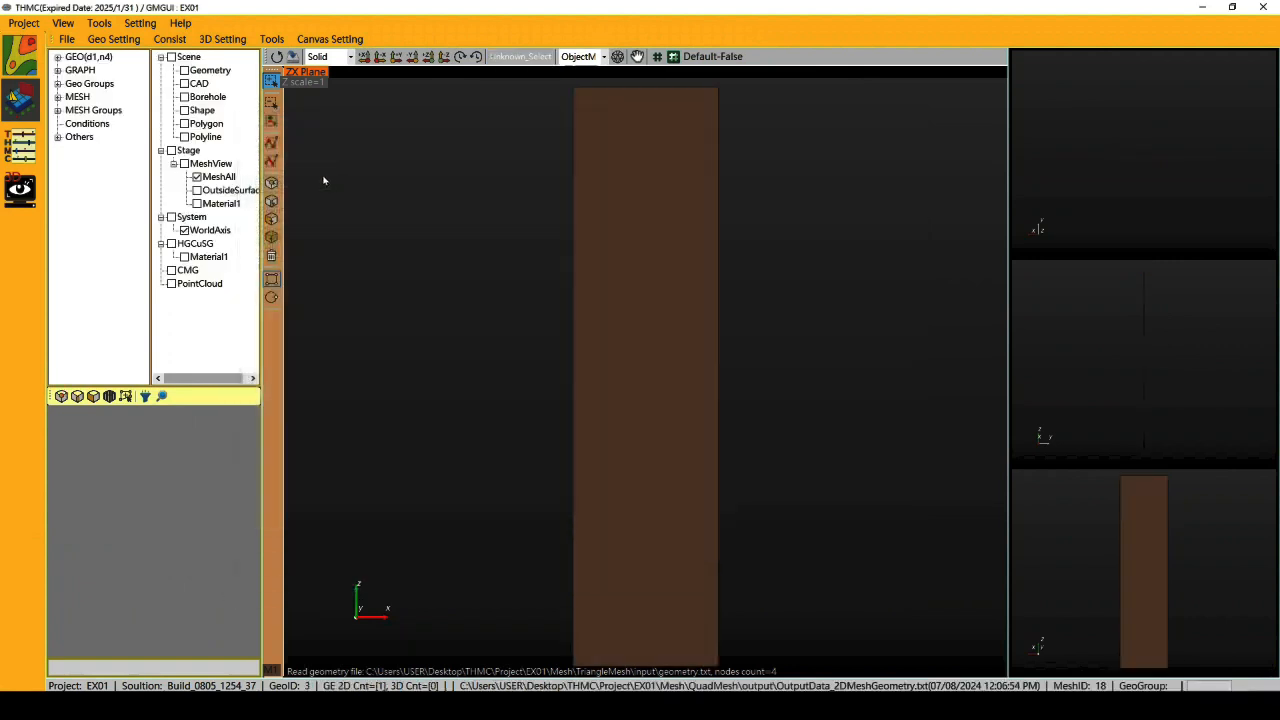
pyautogui.click(57, 58)
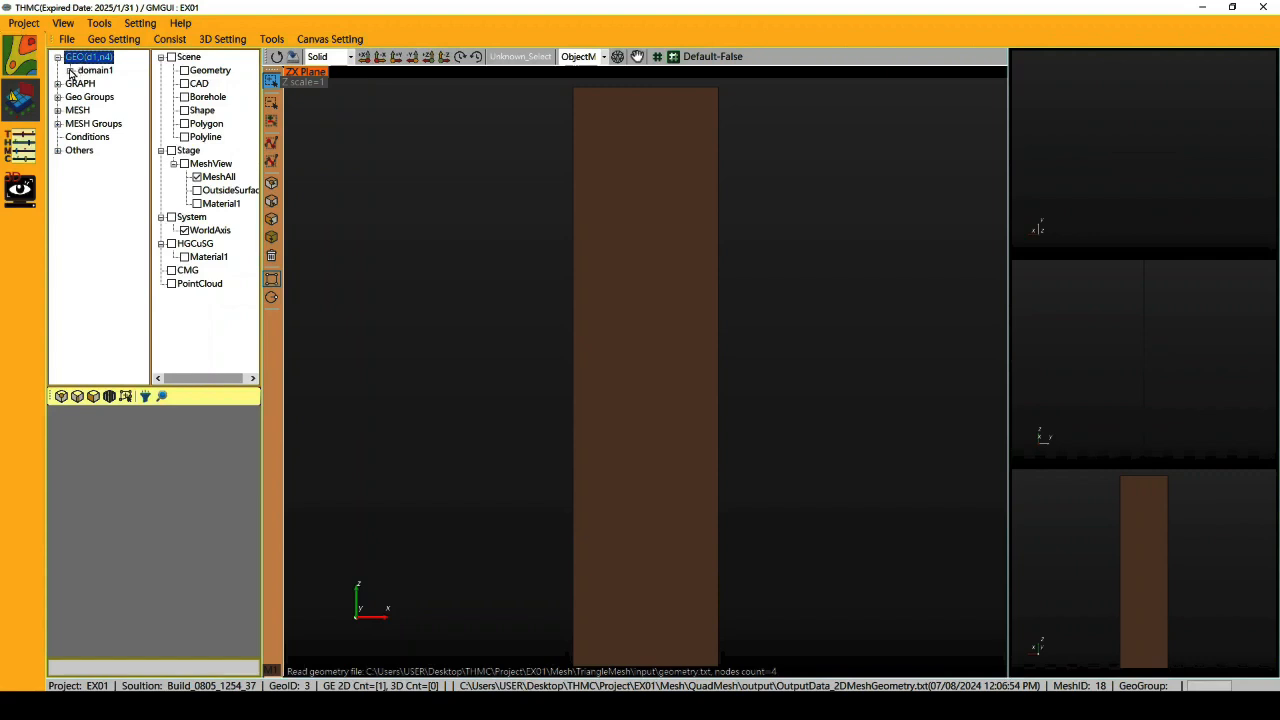
pyautogui.click(70, 72)
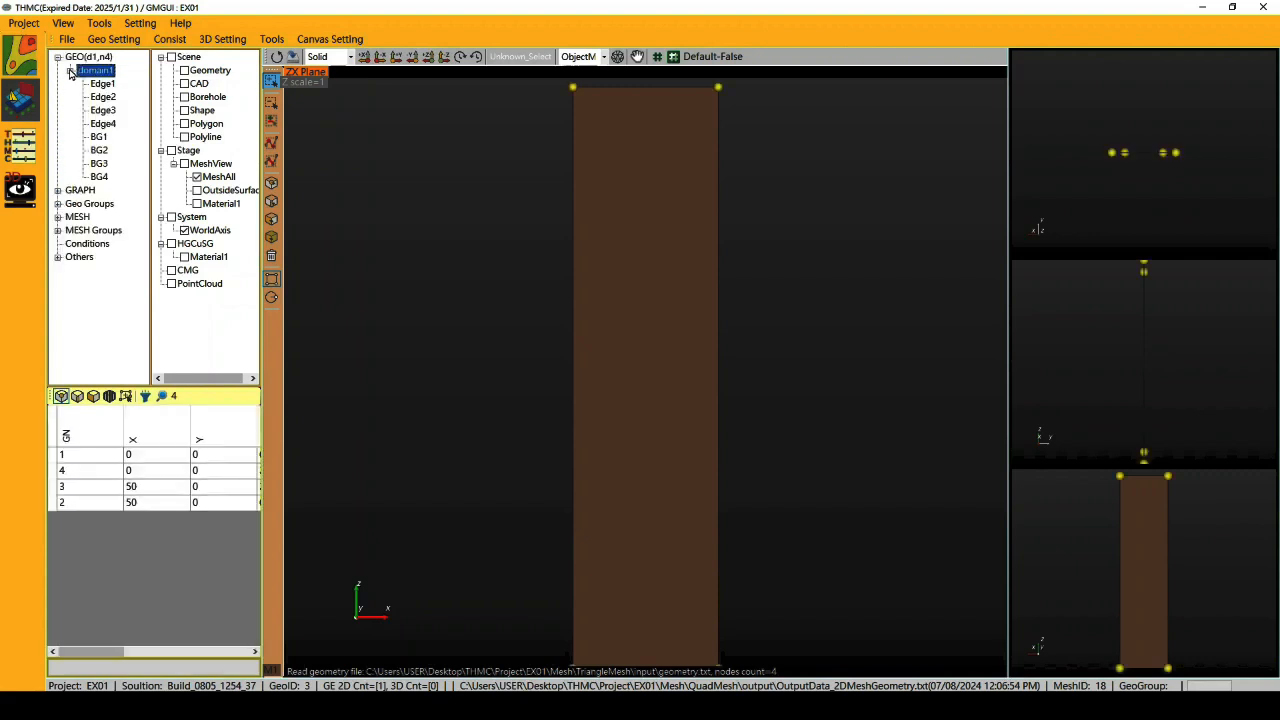
pyautogui.click(103, 139)
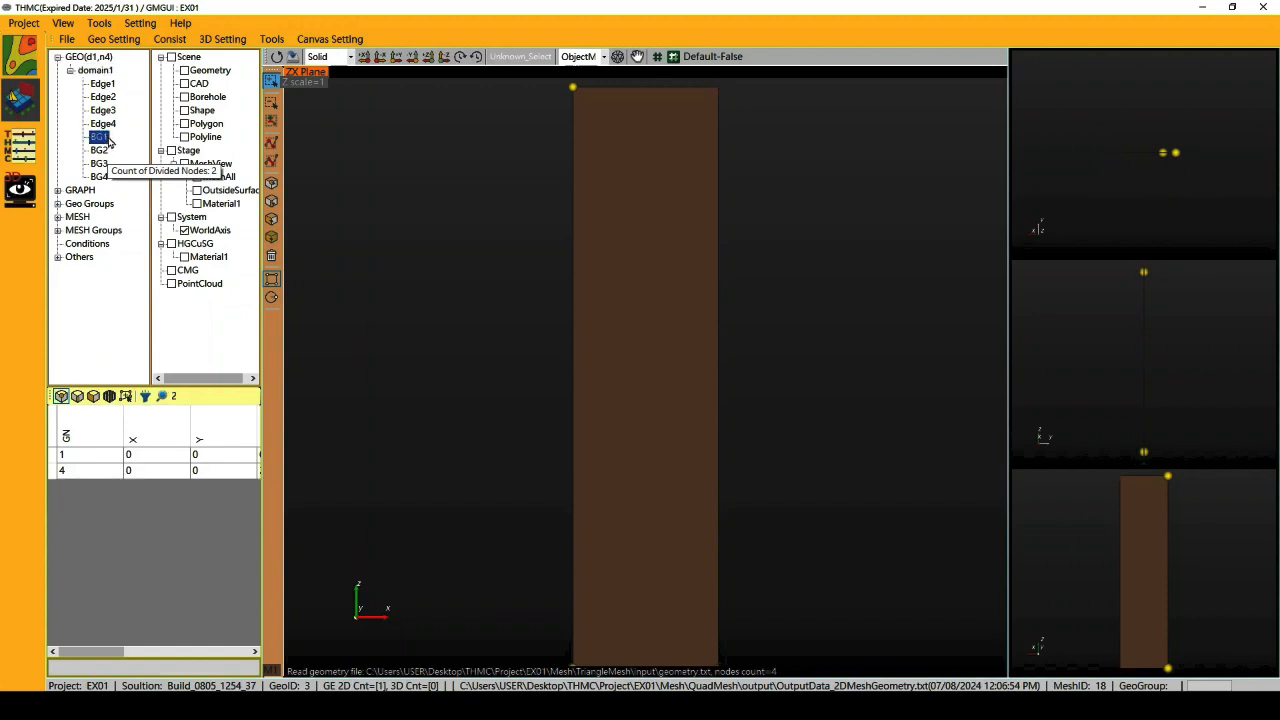
pyautogui.rightClick(106, 142)
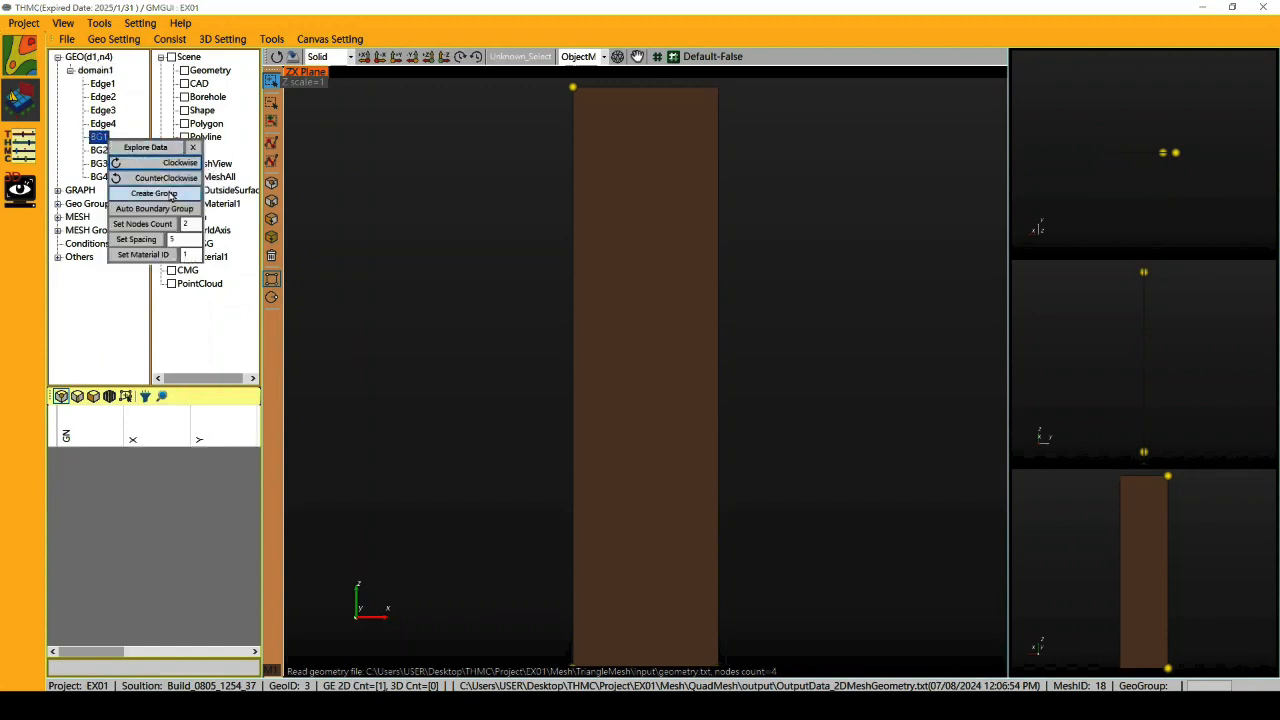
pyautogui.click(190, 224)
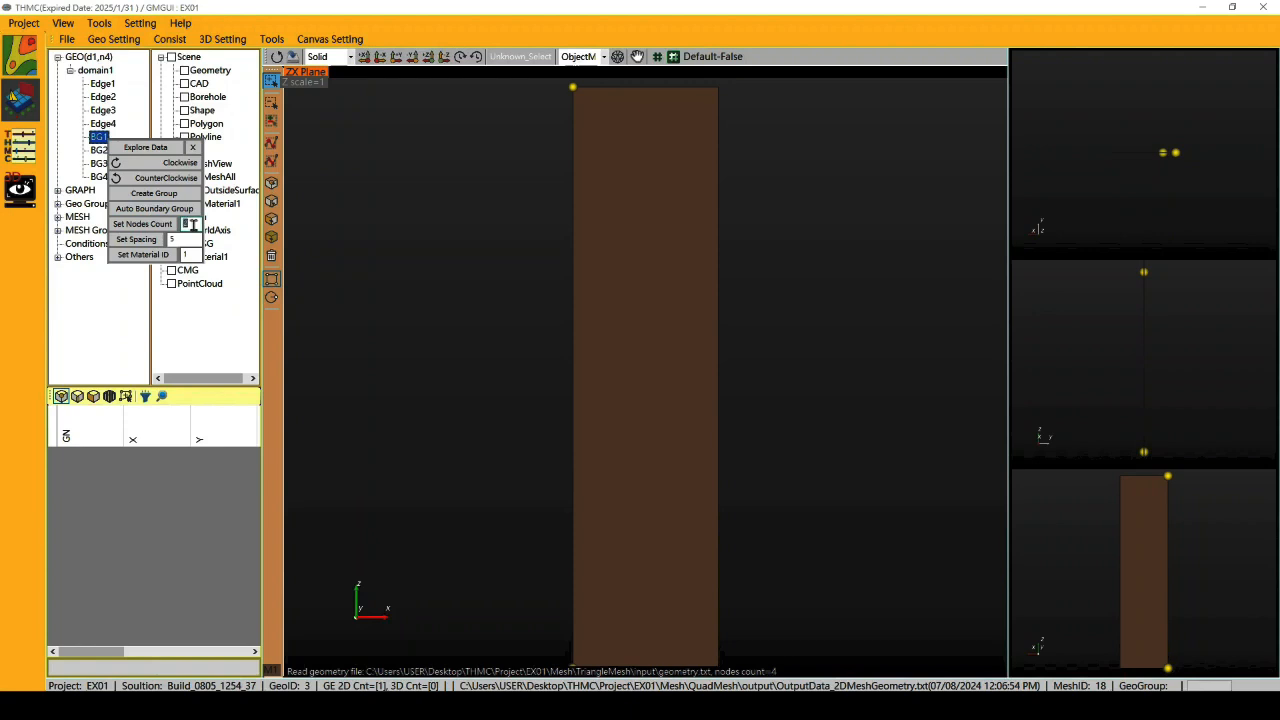
pyautogui.write('41')
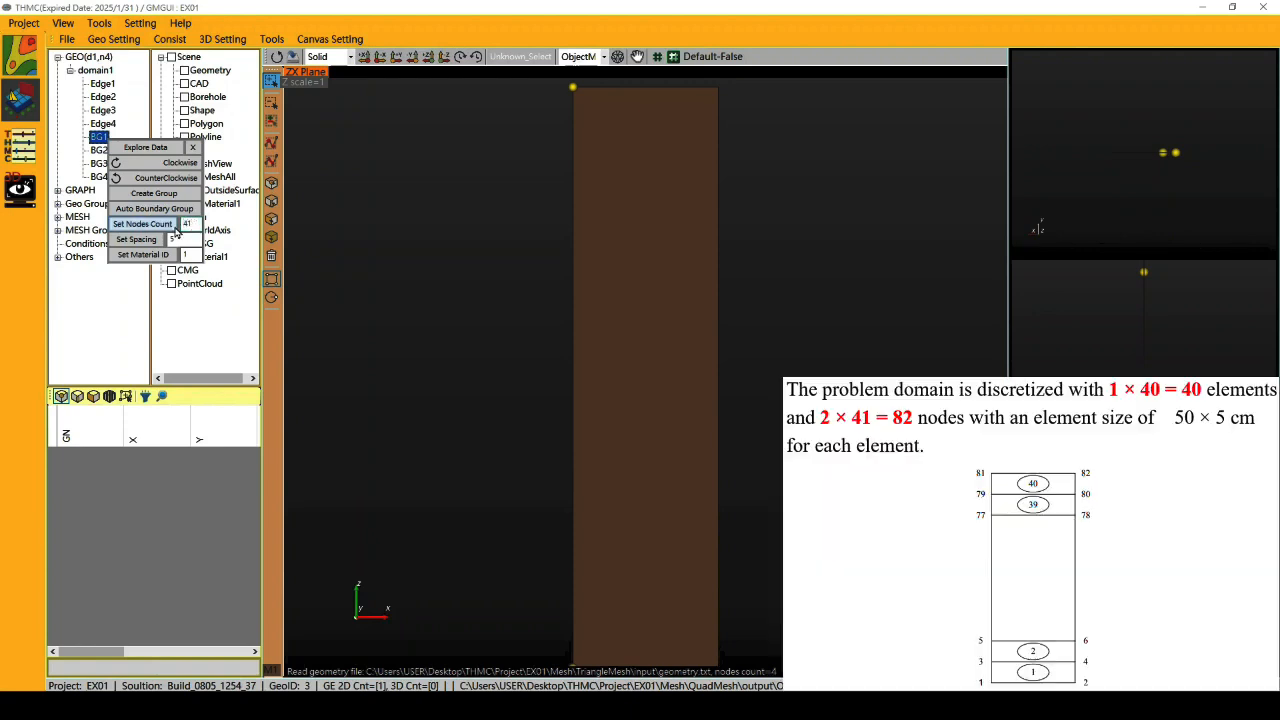
pyautogui.click(162, 230)
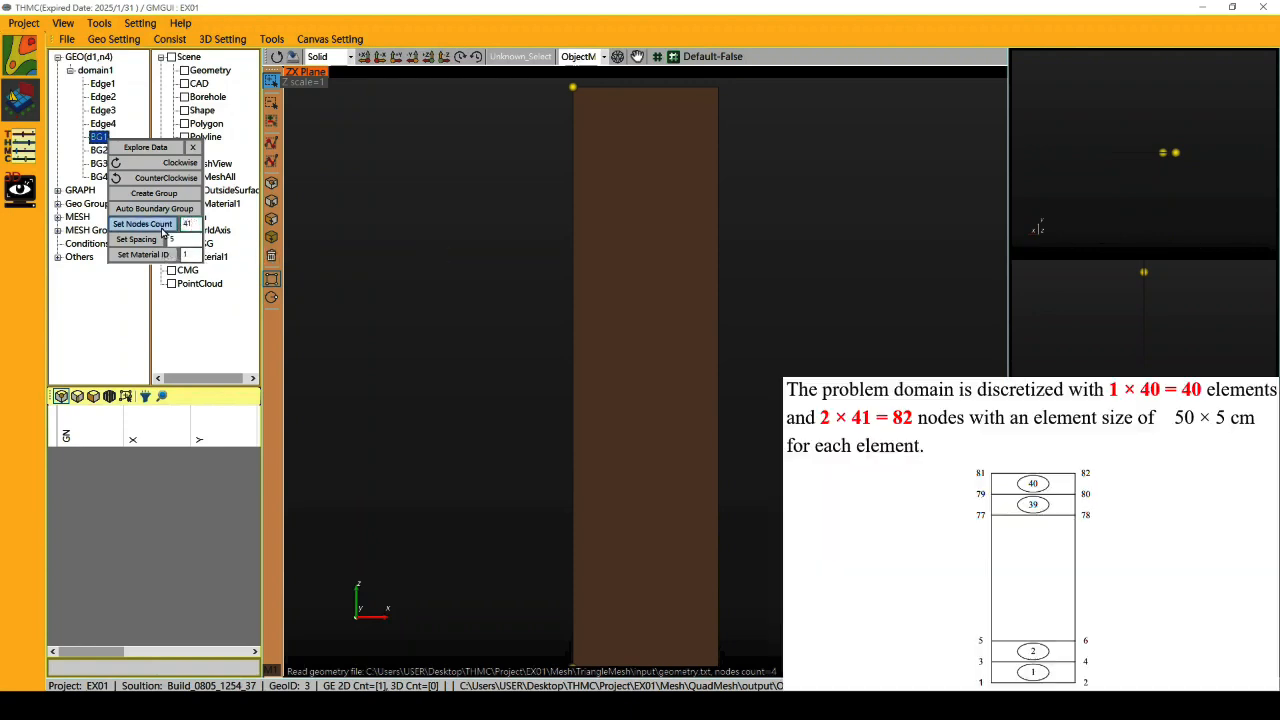
# Set the nodes count of boundary group BG2 to 2 and regenerate the quadrilateral mesh
pyautogui.click(106, 152)
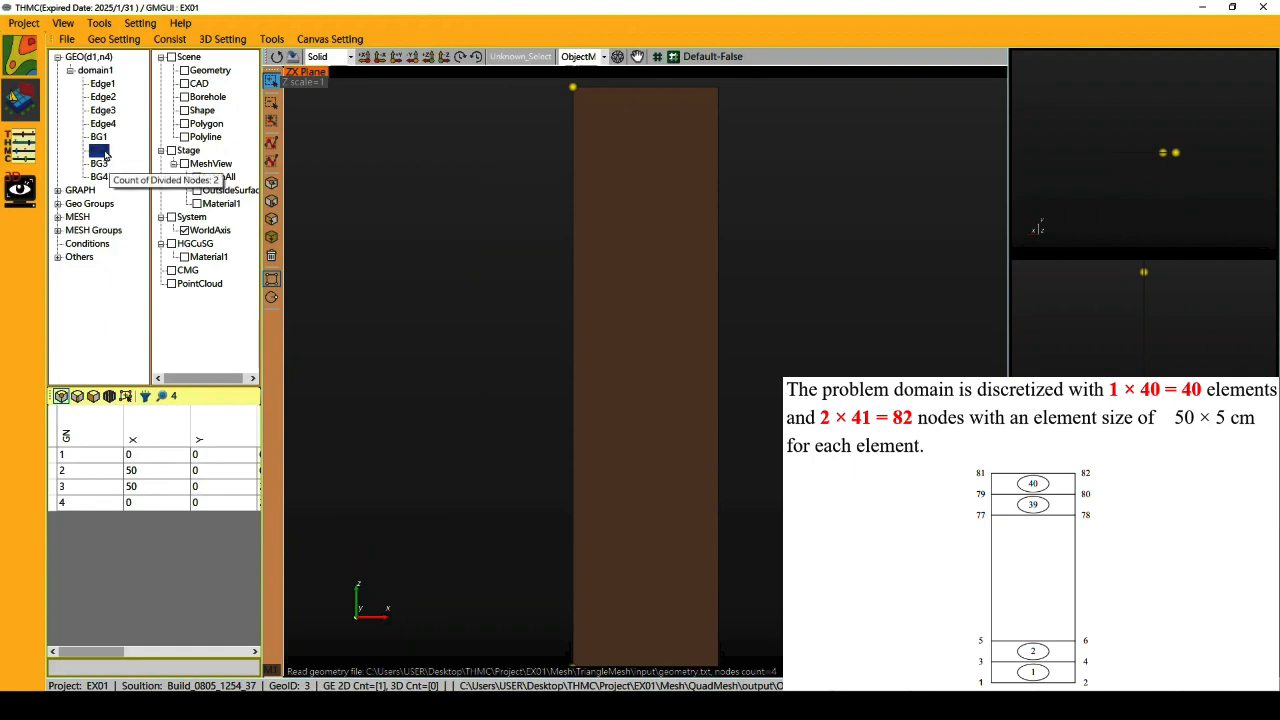
pyautogui.rightClick(109, 158)
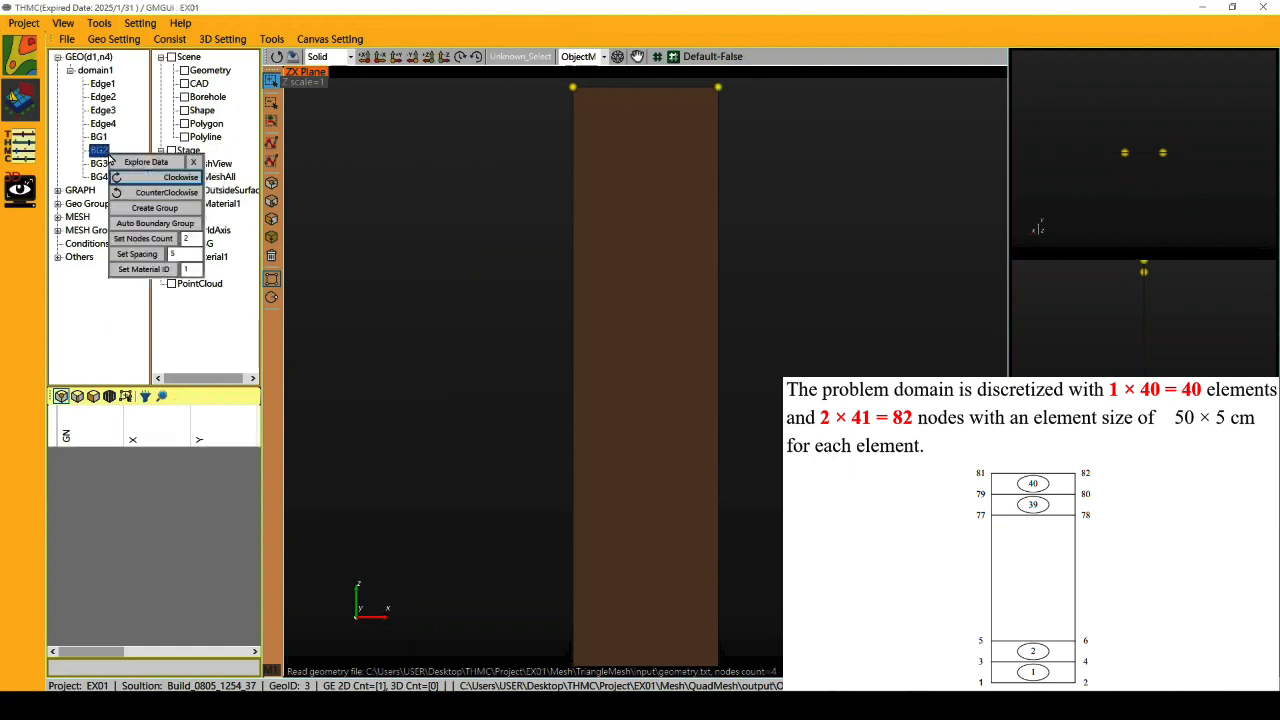
pyautogui.click(195, 238)
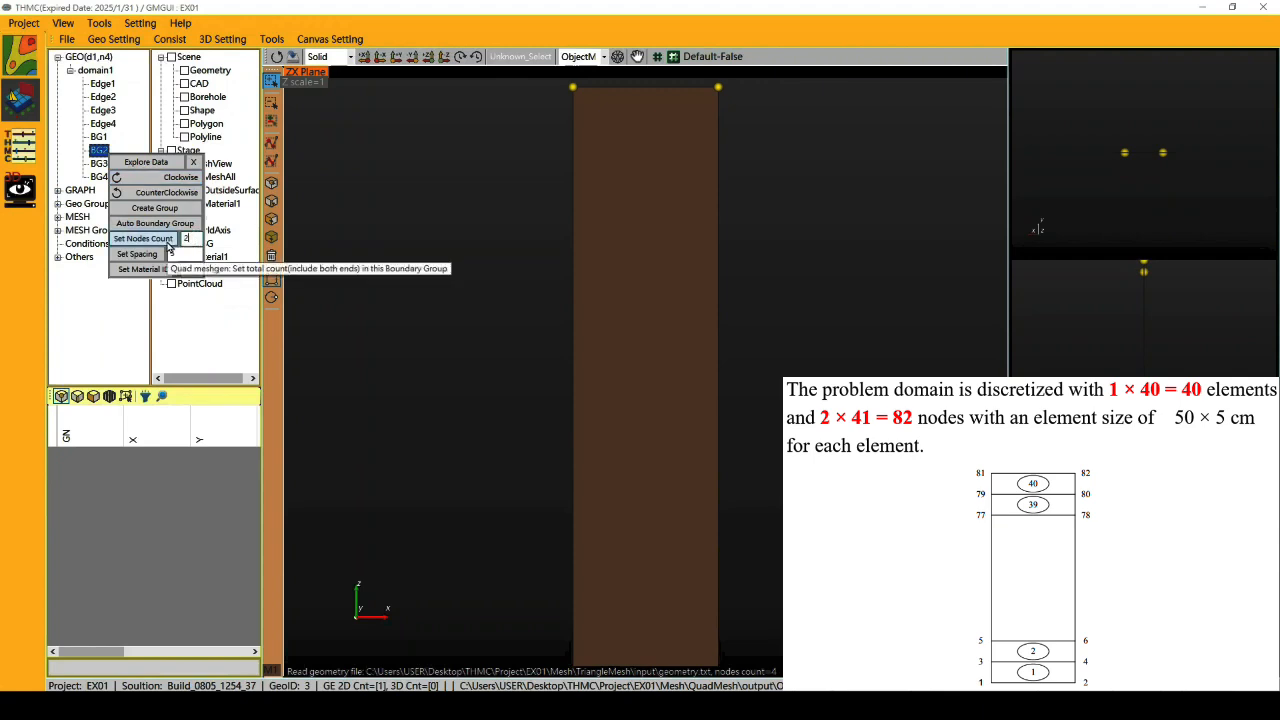
pyautogui.click(168, 240)
pyautogui.click(616, 57)
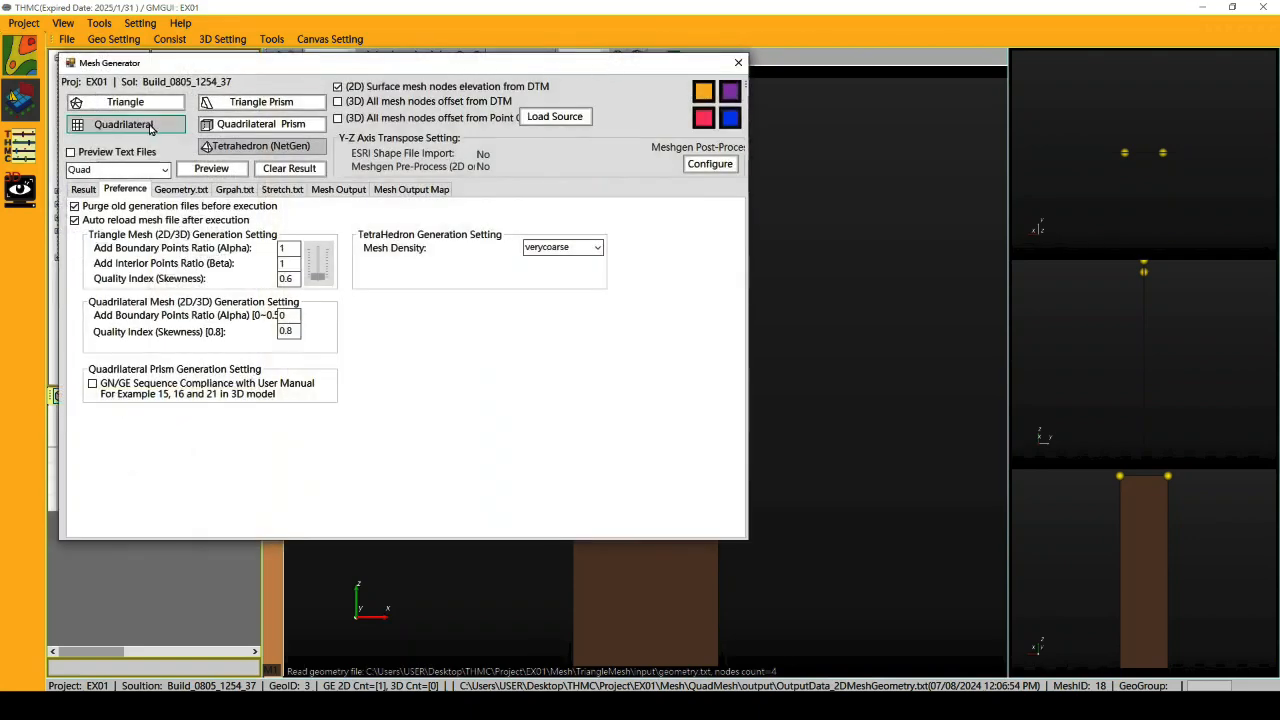
pyautogui.click(150, 128)
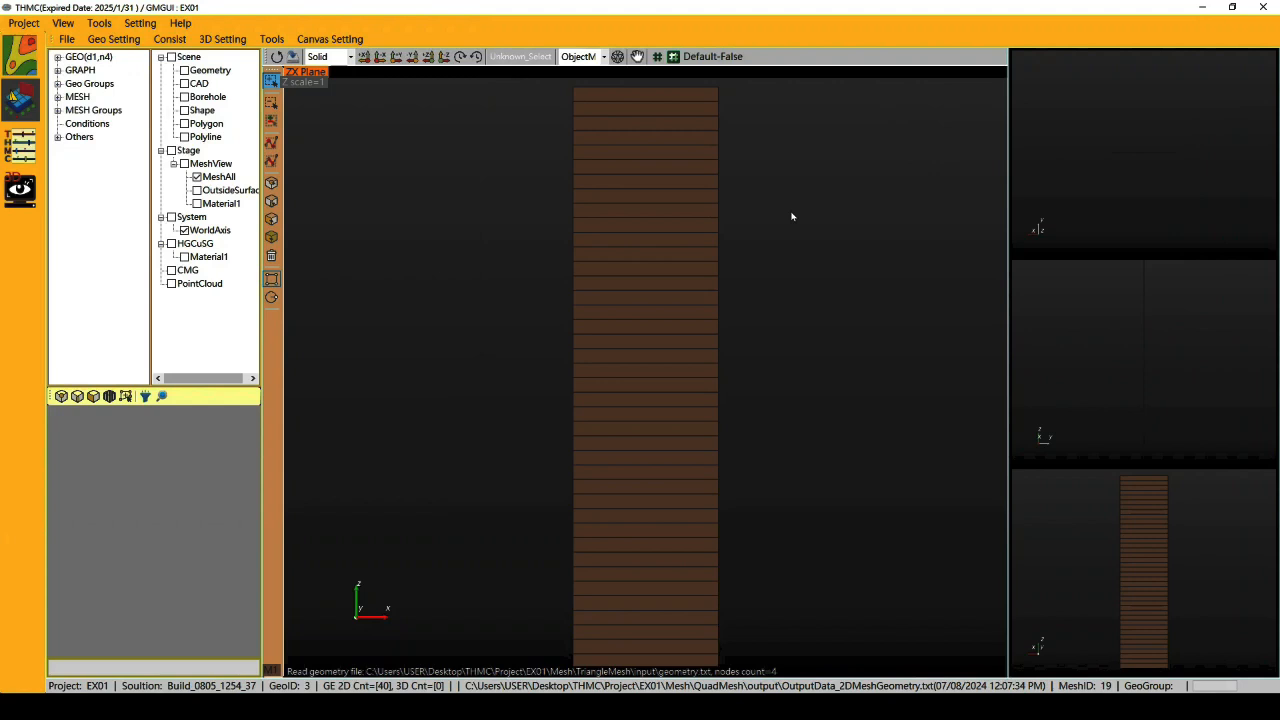
# Create a 2D point group from the two nodes on the mesh's top edge, with Hydrological category and Initial condition, named Hydrological_Initial_top
pyautogui.click(273, 85)
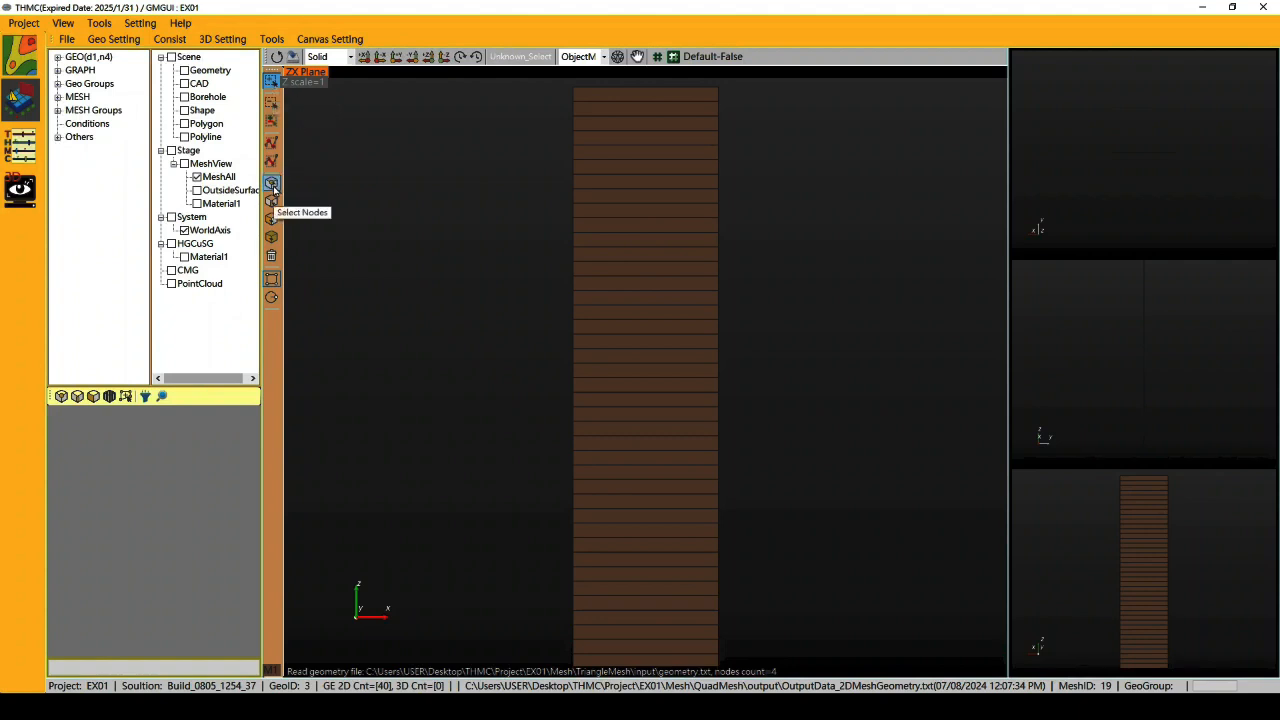
pyautogui.click(273, 188)
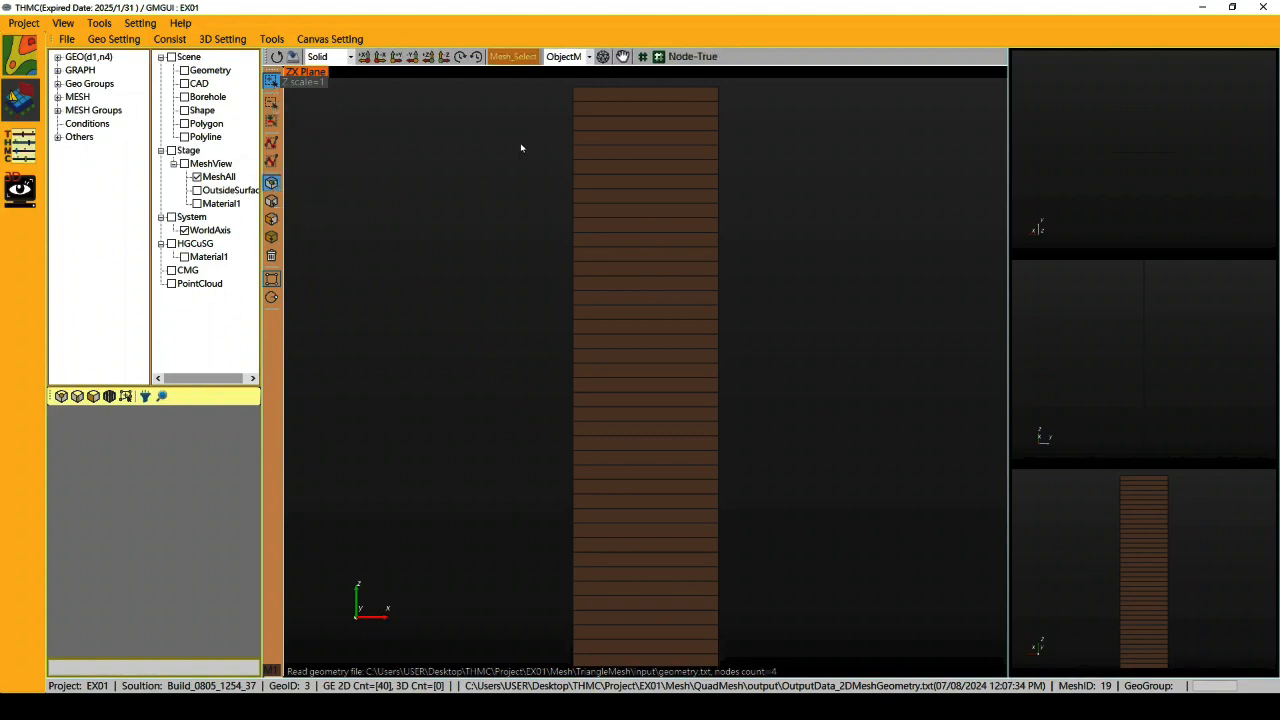
pyautogui.scroll(-1, 522, 145)
pyautogui.moveTo(569, 125); pyautogui.dragTo(726, 148)
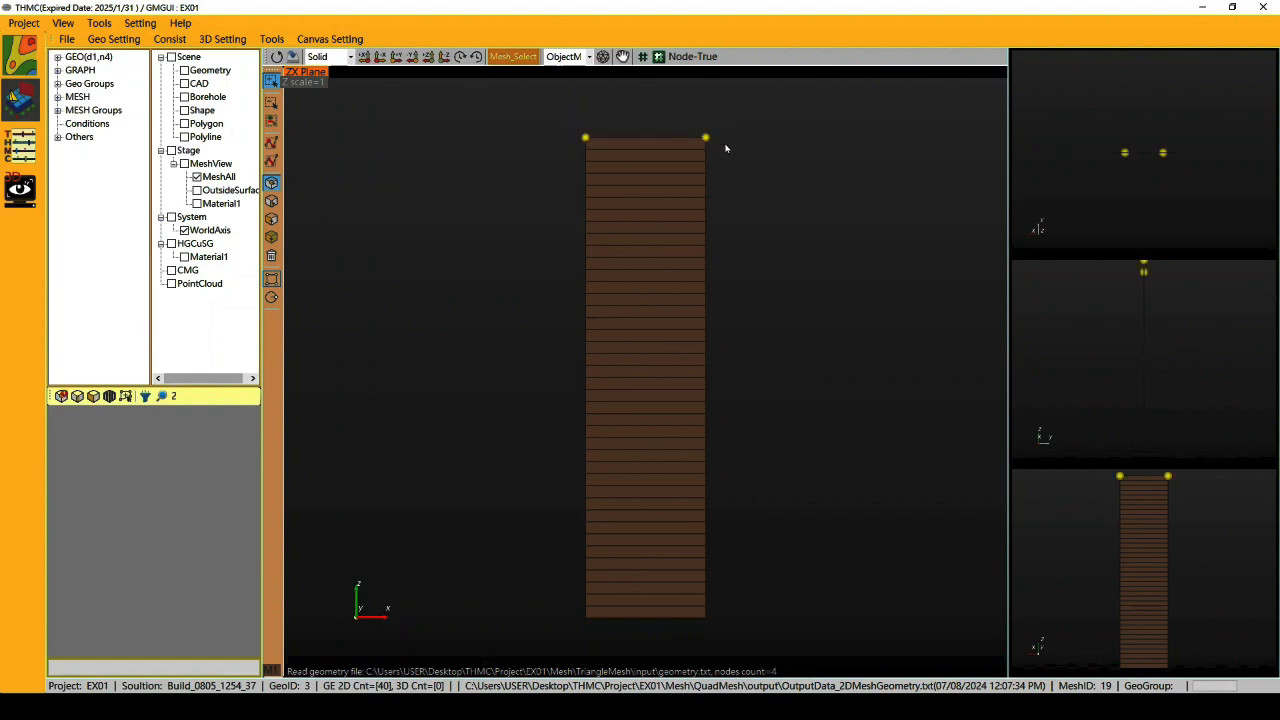
pyautogui.click(126, 397)
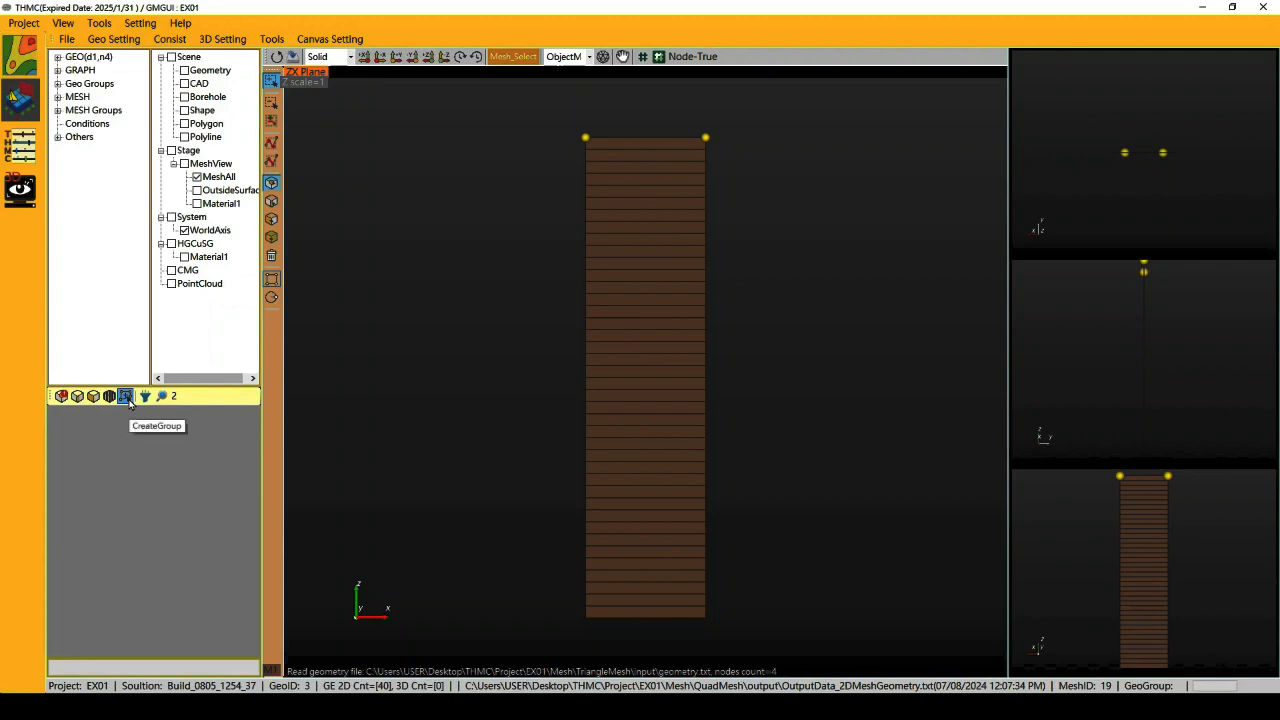
pyautogui.moveTo(143, 66); pyautogui.dragTo(416, 171)
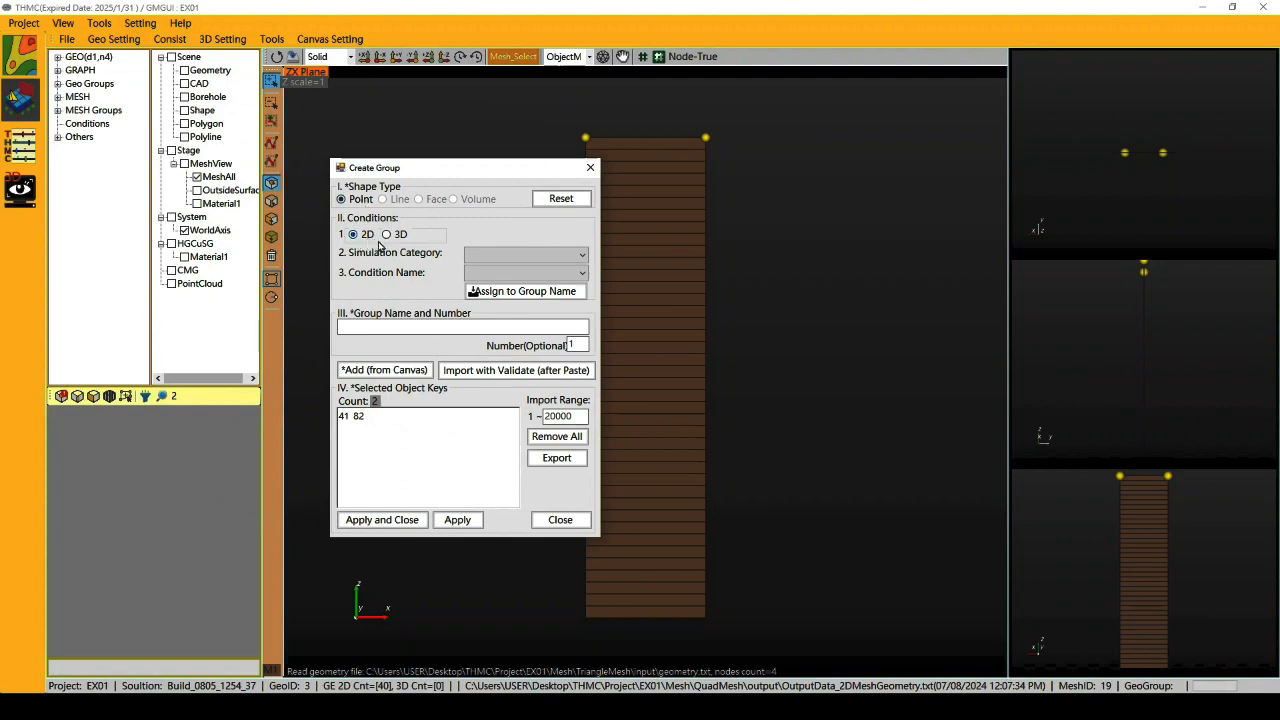
pyautogui.click(497, 256)
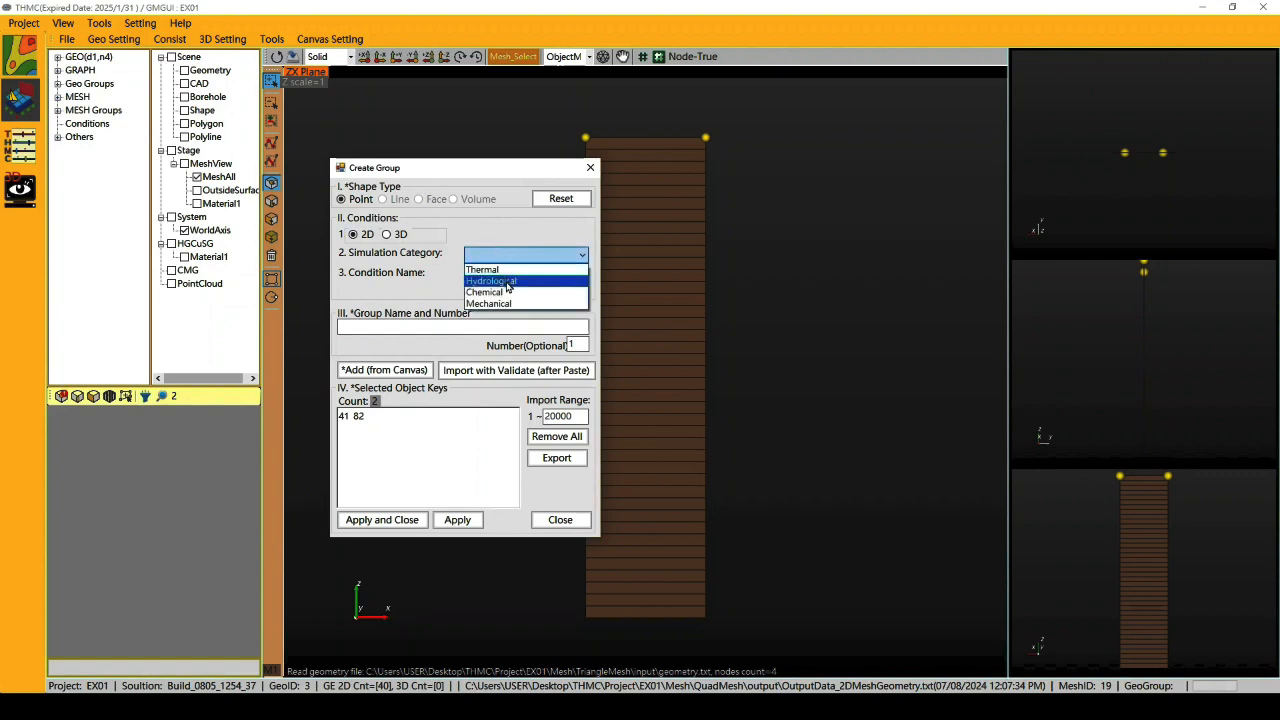
pyautogui.click(523, 288)
pyautogui.click(527, 275)
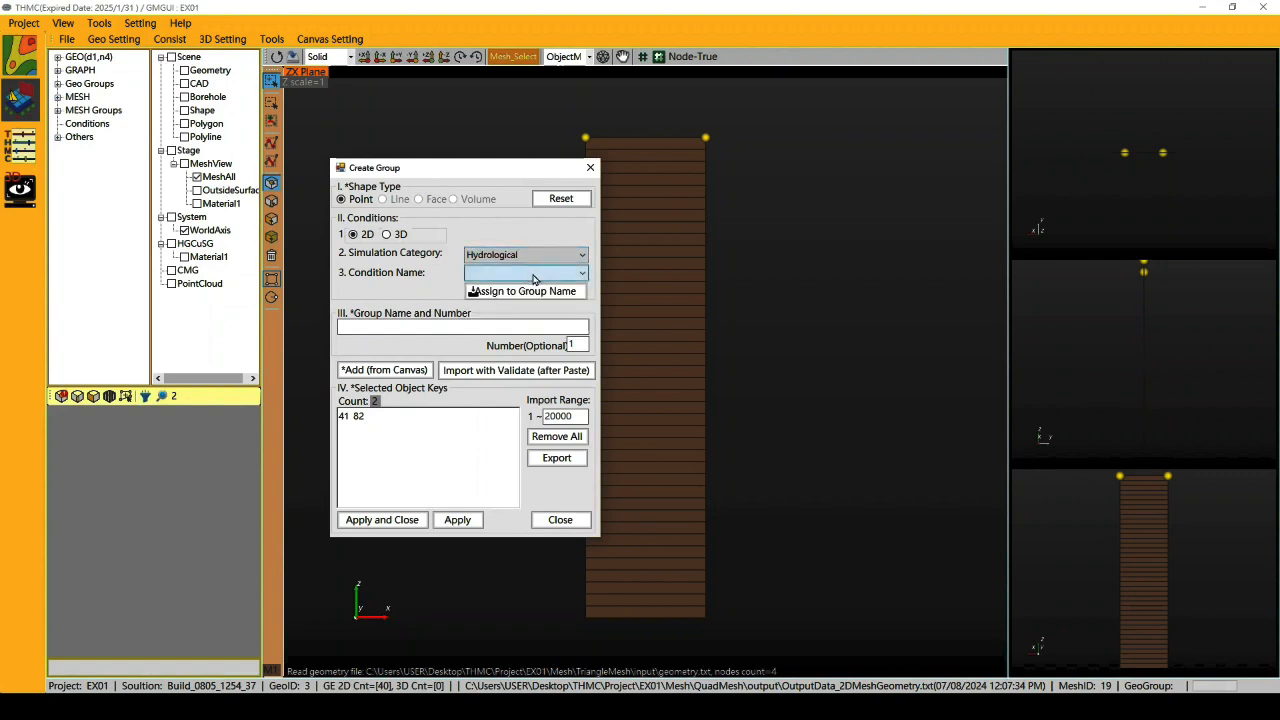
pyautogui.click(533, 276)
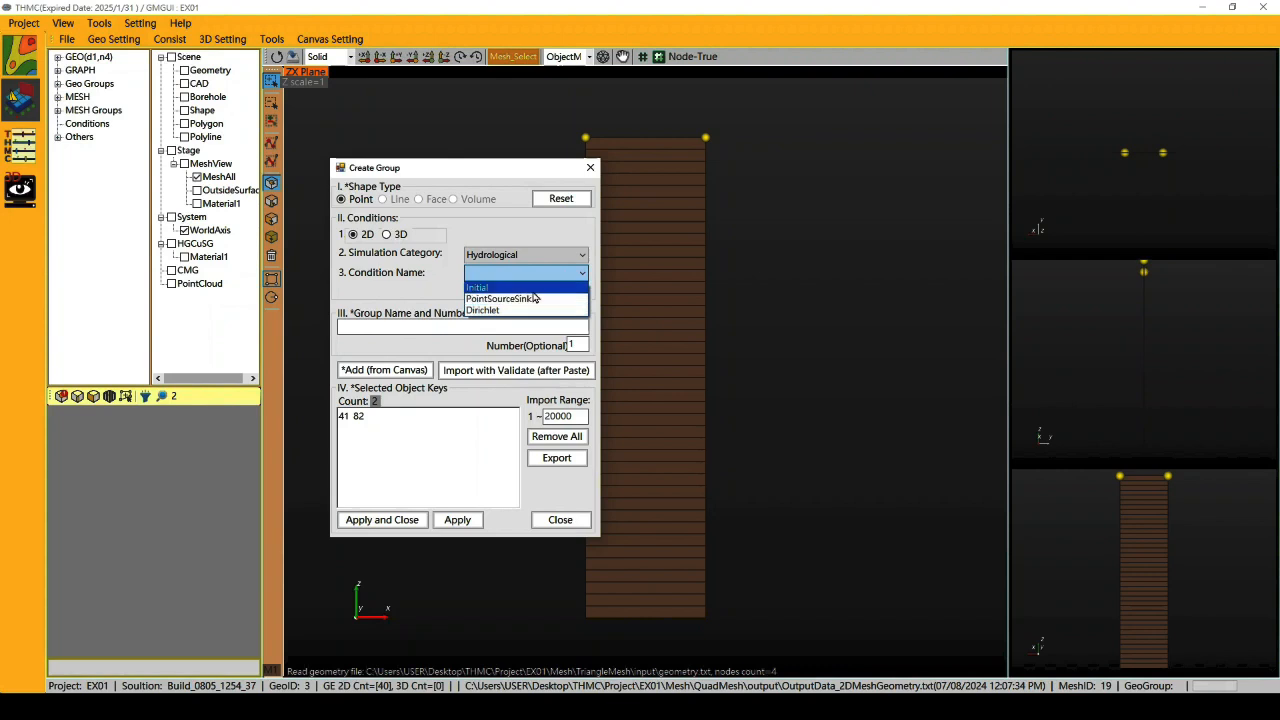
pyautogui.click(533, 291)
pyautogui.click(533, 296)
pyautogui.click(497, 326)
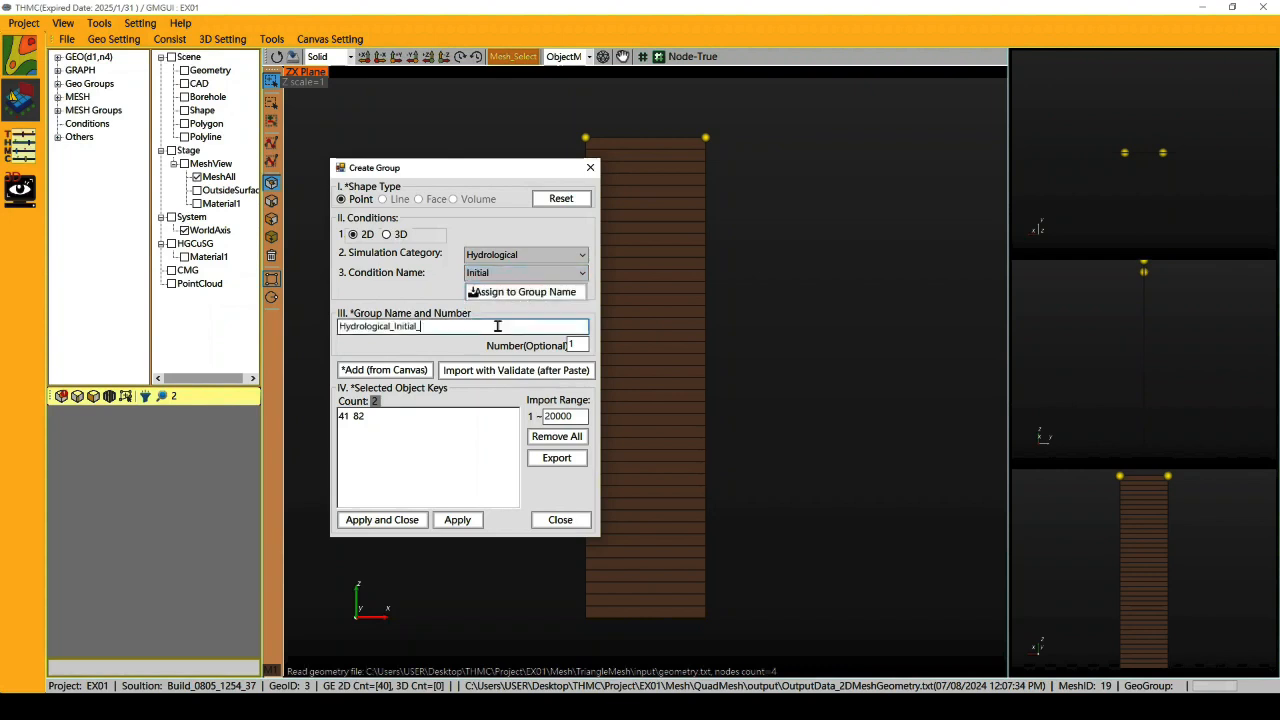
pyautogui.write('top')
pyautogui.click(399, 527)
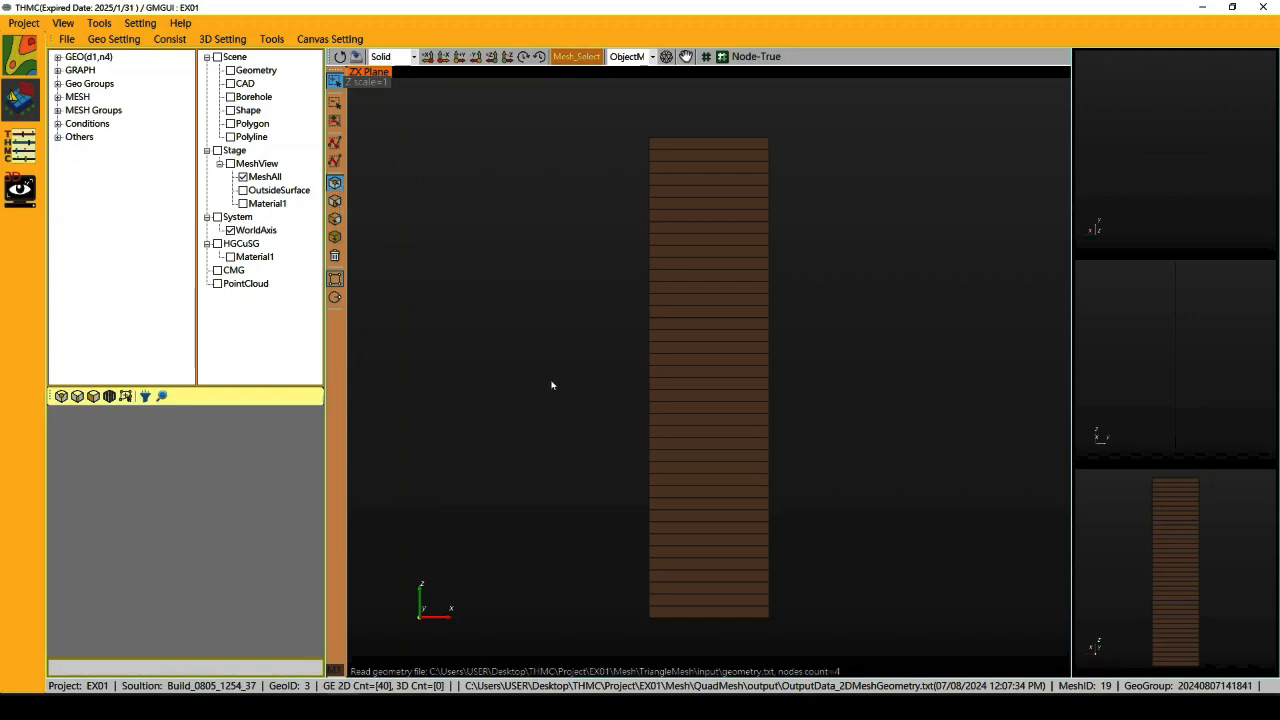
# Create a 2D point group from the two nodes on the mesh's bottom edge, with Hydrological category and Initial condition, named Hydrological_Initial_bottom
pyautogui.moveTo(630, 610); pyautogui.dragTo(797, 656)
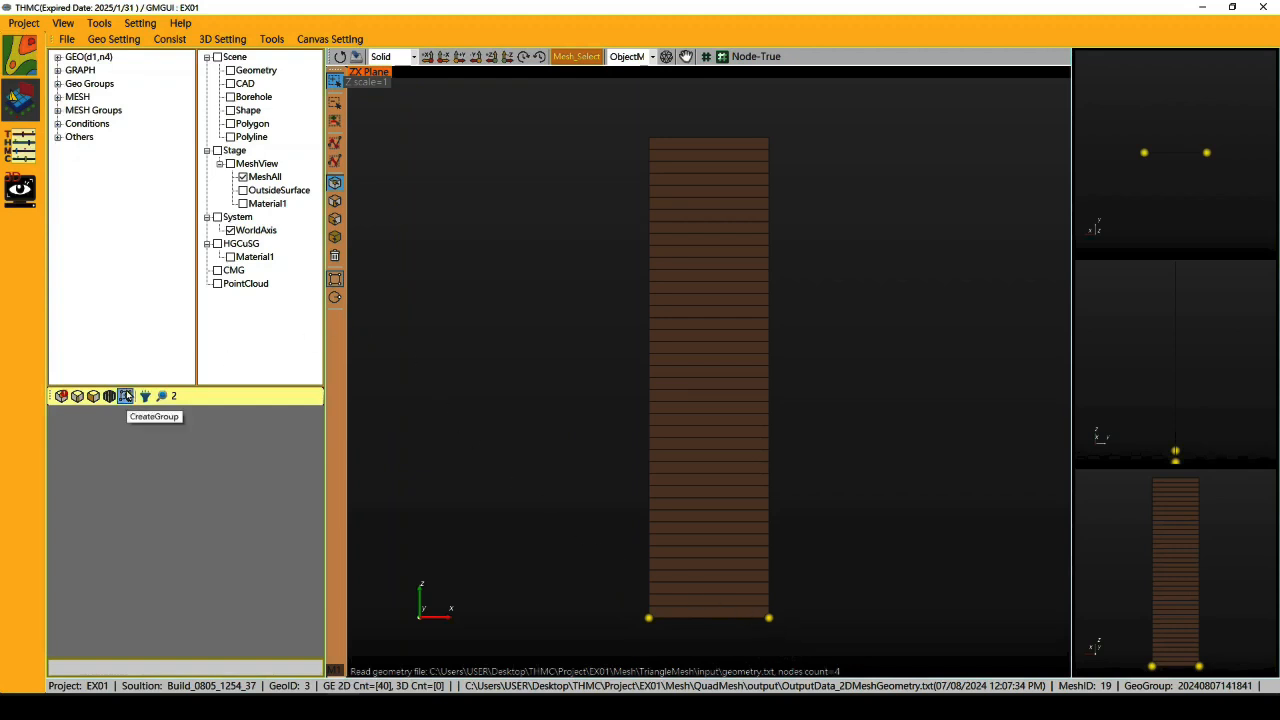
pyautogui.click(125, 395)
pyautogui.click(280, 166)
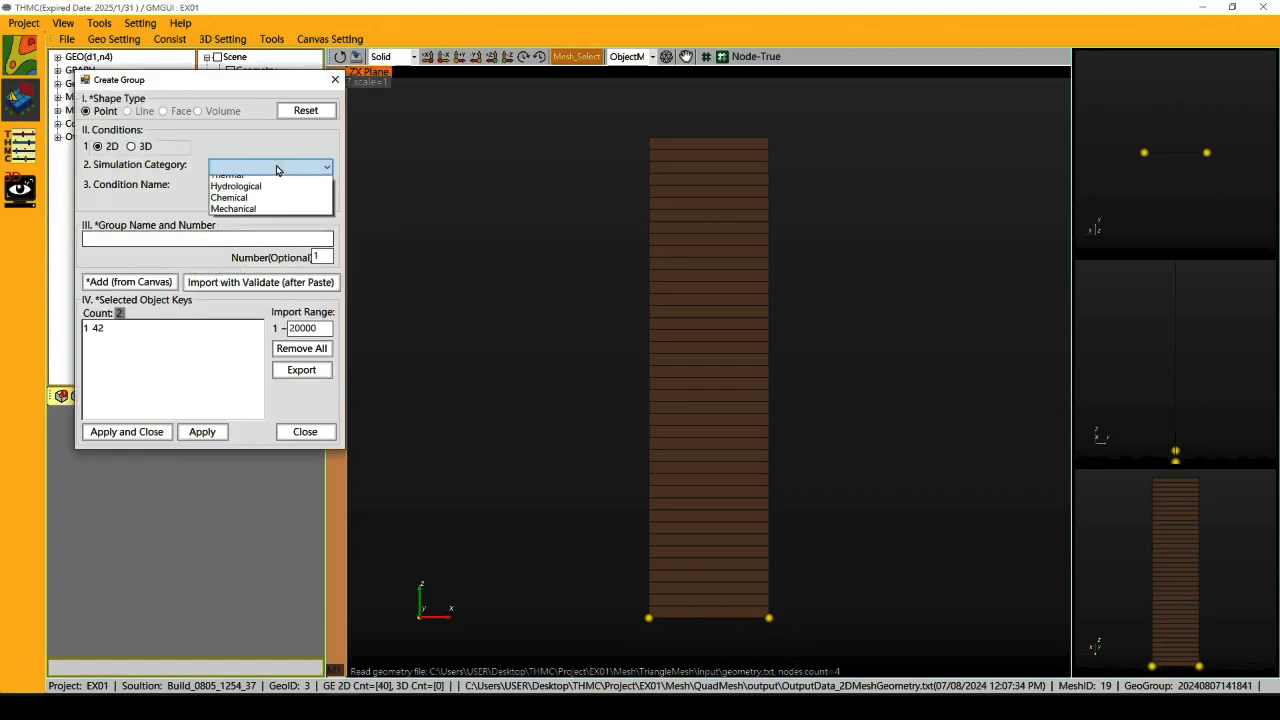
pyautogui.click(277, 193)
pyautogui.click(280, 184)
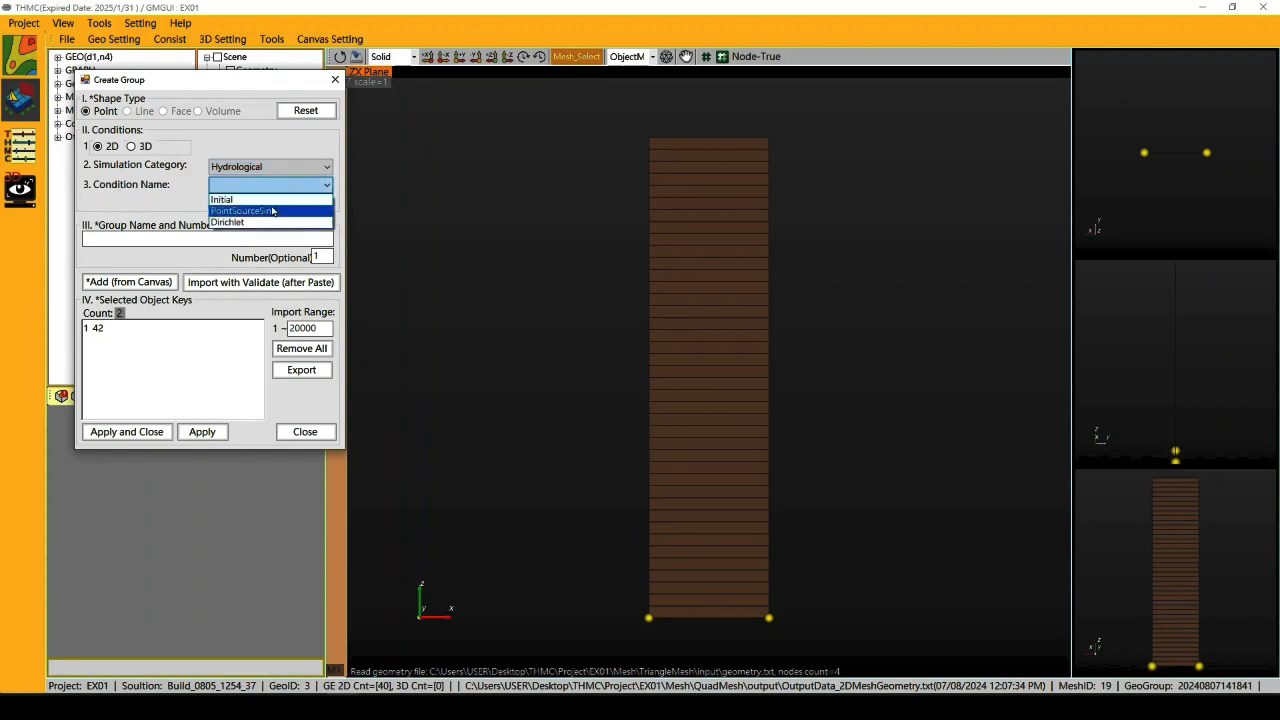
pyautogui.click(272, 200)
pyautogui.click(270, 205)
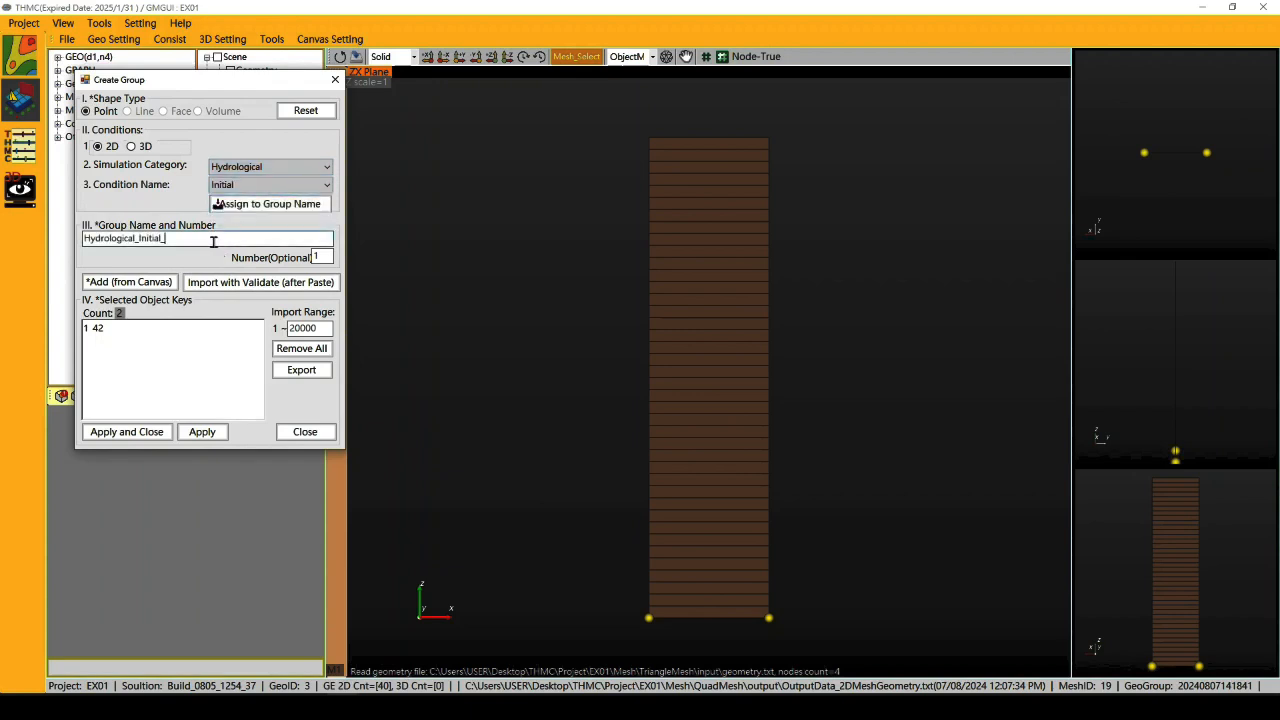
pyautogui.click(213, 241)
pyautogui.write('bottom')
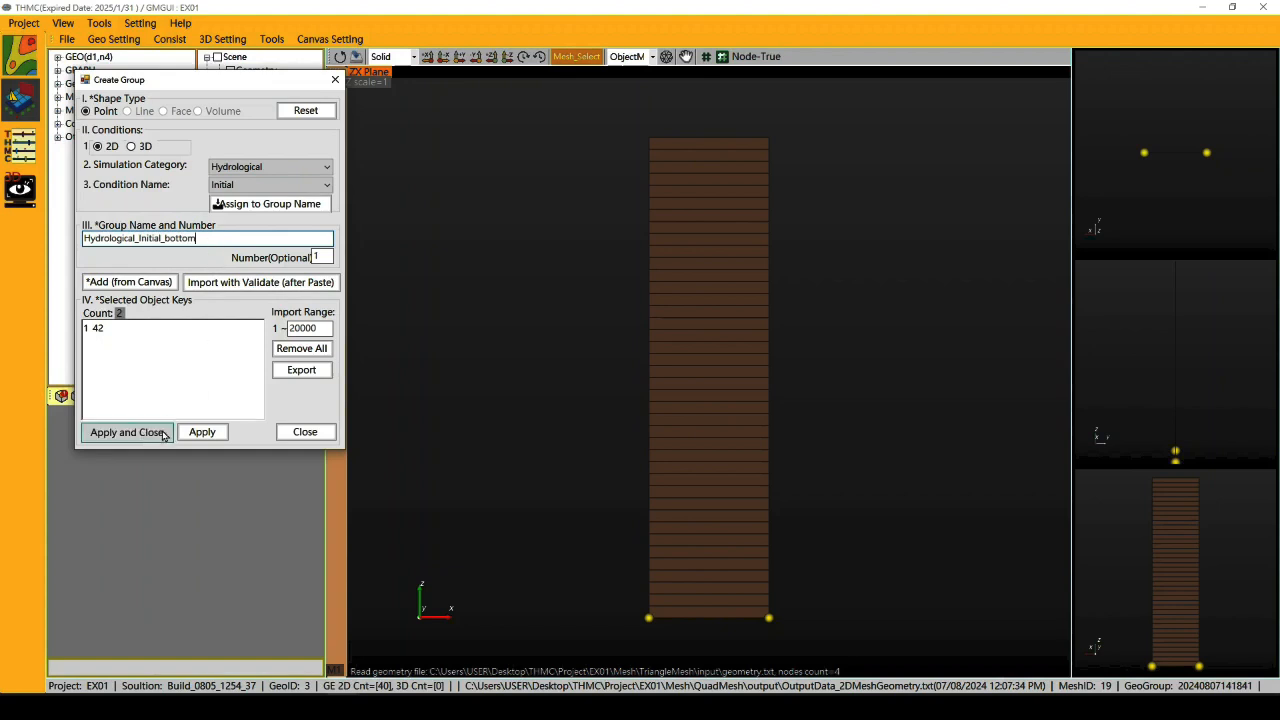
pyautogui.click(127, 432)
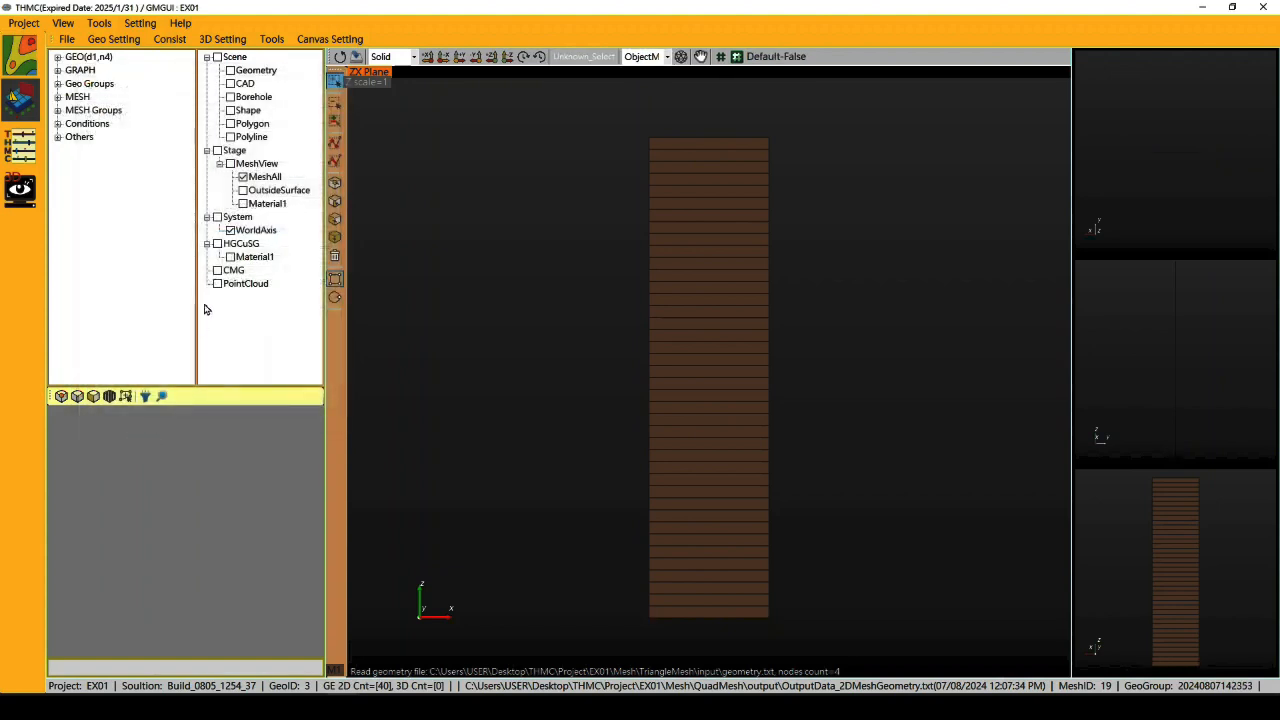
# Create a 2D Hydrological Initial point group named Hydrological_Initial_rest from all side nodes between the mesh's top and bottom edges
pyautogui.click(335, 184)
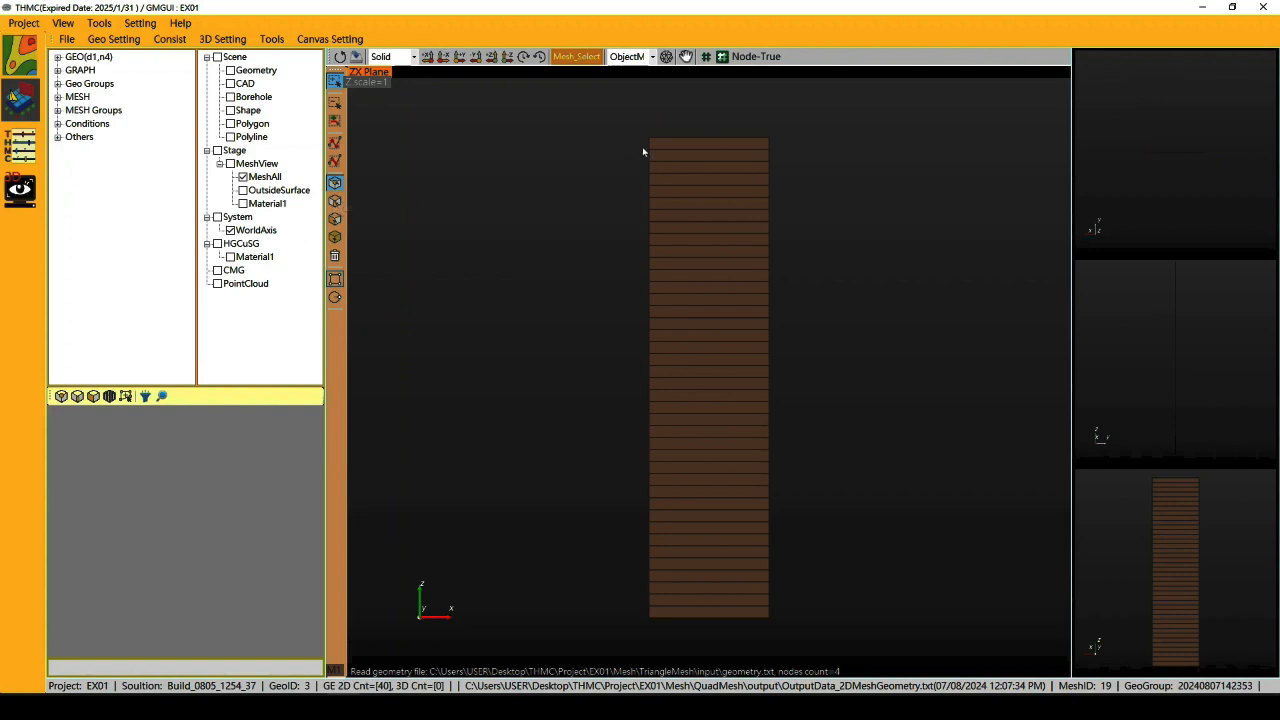
pyautogui.moveTo(637, 143); pyautogui.dragTo(782, 617)
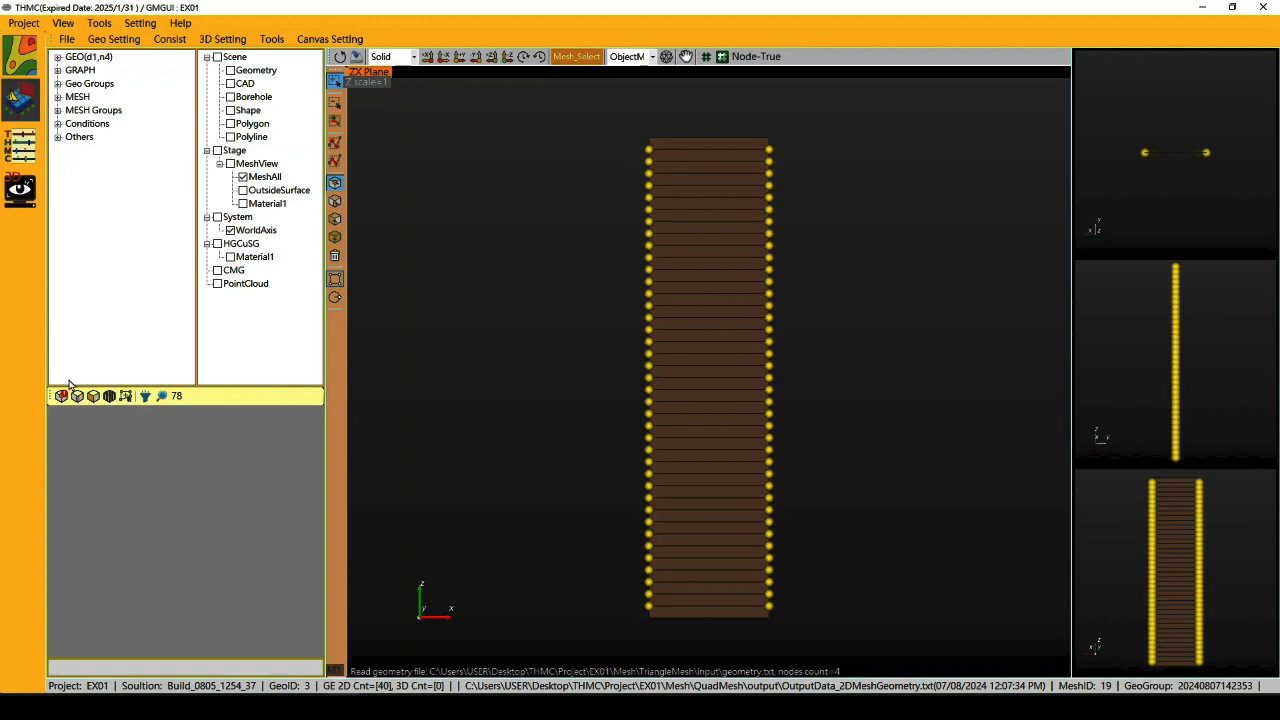
pyautogui.click(125, 398)
pyautogui.moveTo(250, 96); pyautogui.dragTo(487, 177)
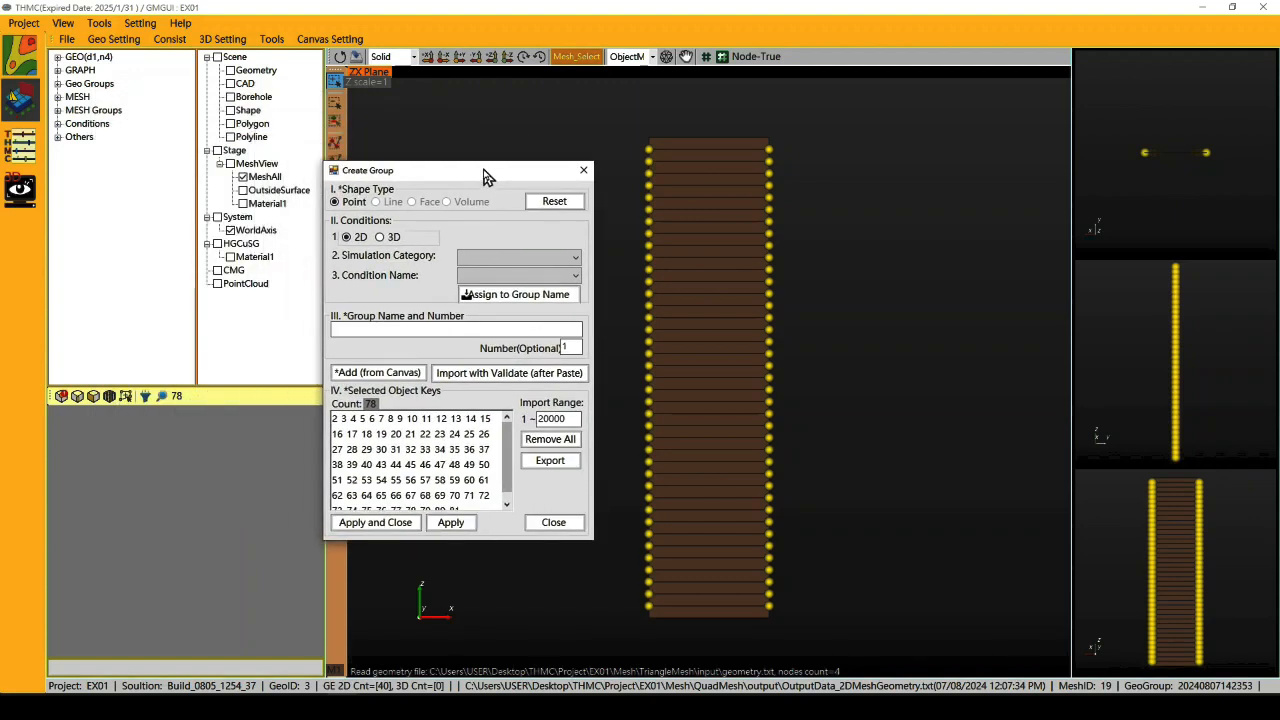
pyautogui.click(518, 258)
pyautogui.click(510, 274)
pyautogui.click(510, 274)
pyautogui.click(500, 305)
pyautogui.click(498, 298)
pyautogui.click(490, 330)
pyautogui.write('rest')
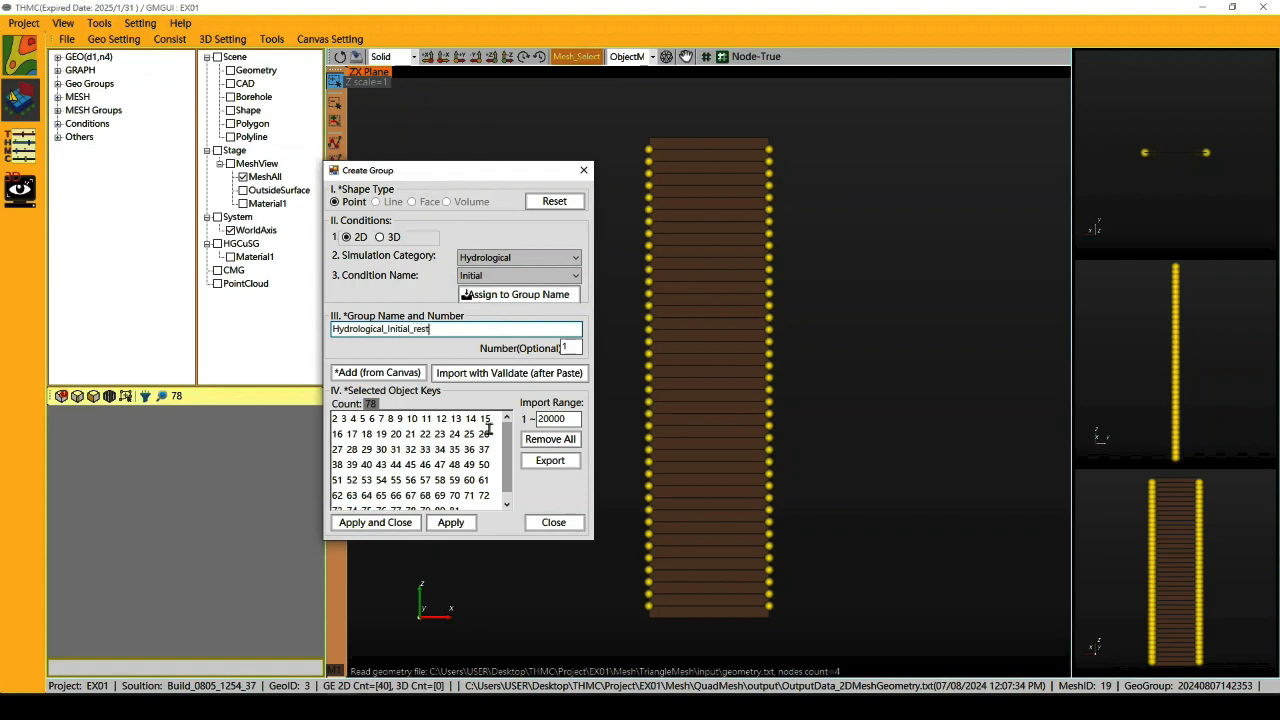
pyautogui.click(388, 528)
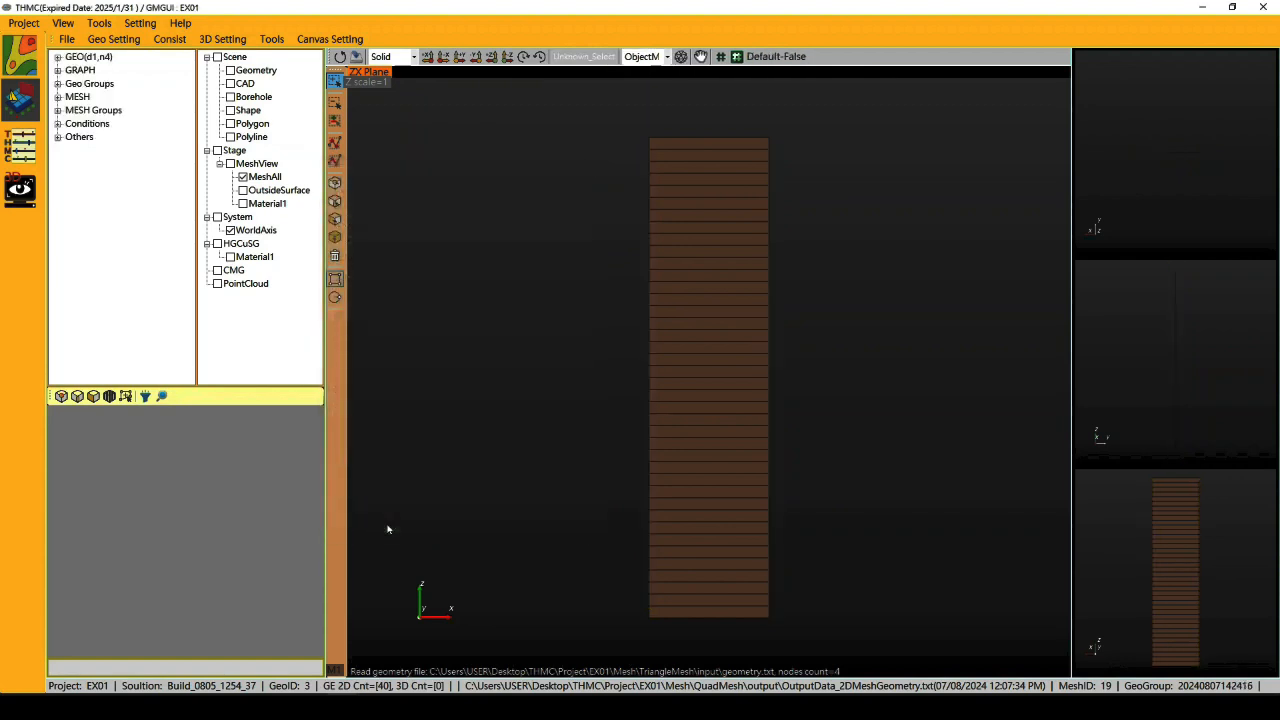
# Review the bottom and top Hydrological Initial groups under Conditions by highlighting their nodes on the mesh, and clear the selection
pyautogui.click(58, 124)
pyautogui.click(170, 138)
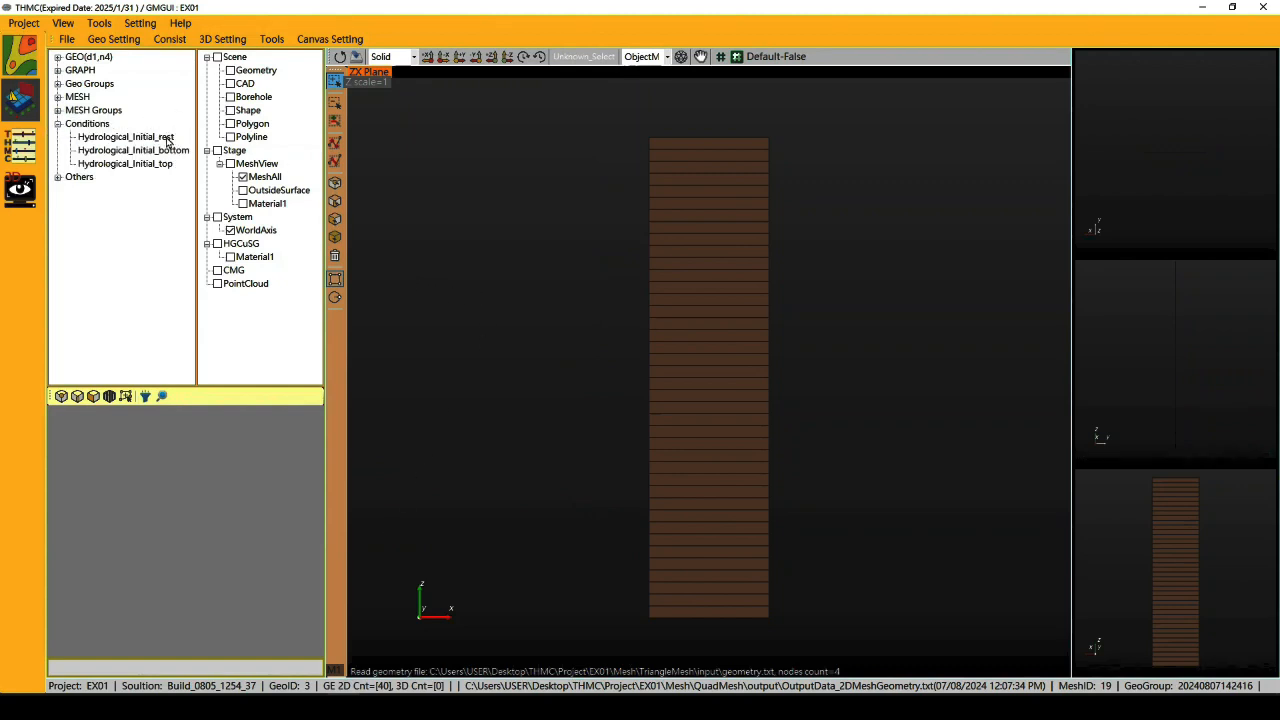
pyautogui.click(172, 152)
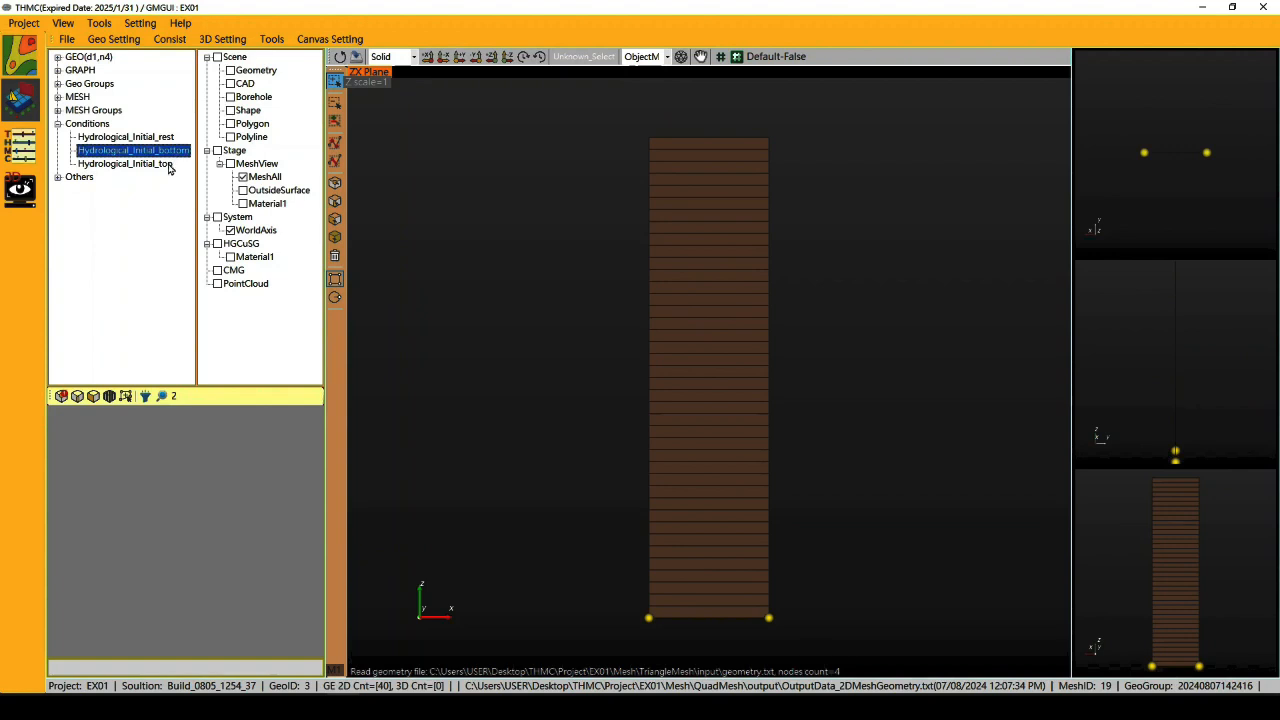
pyautogui.click(170, 165)
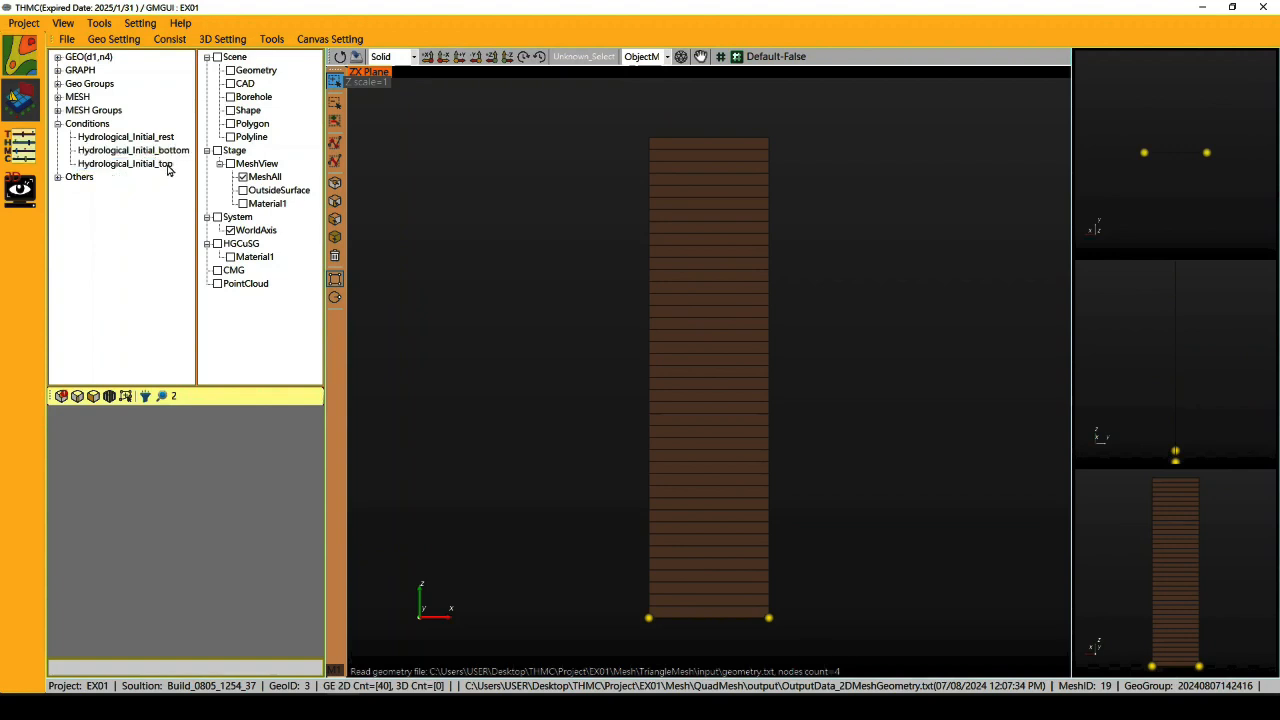
pyautogui.click(335, 256)
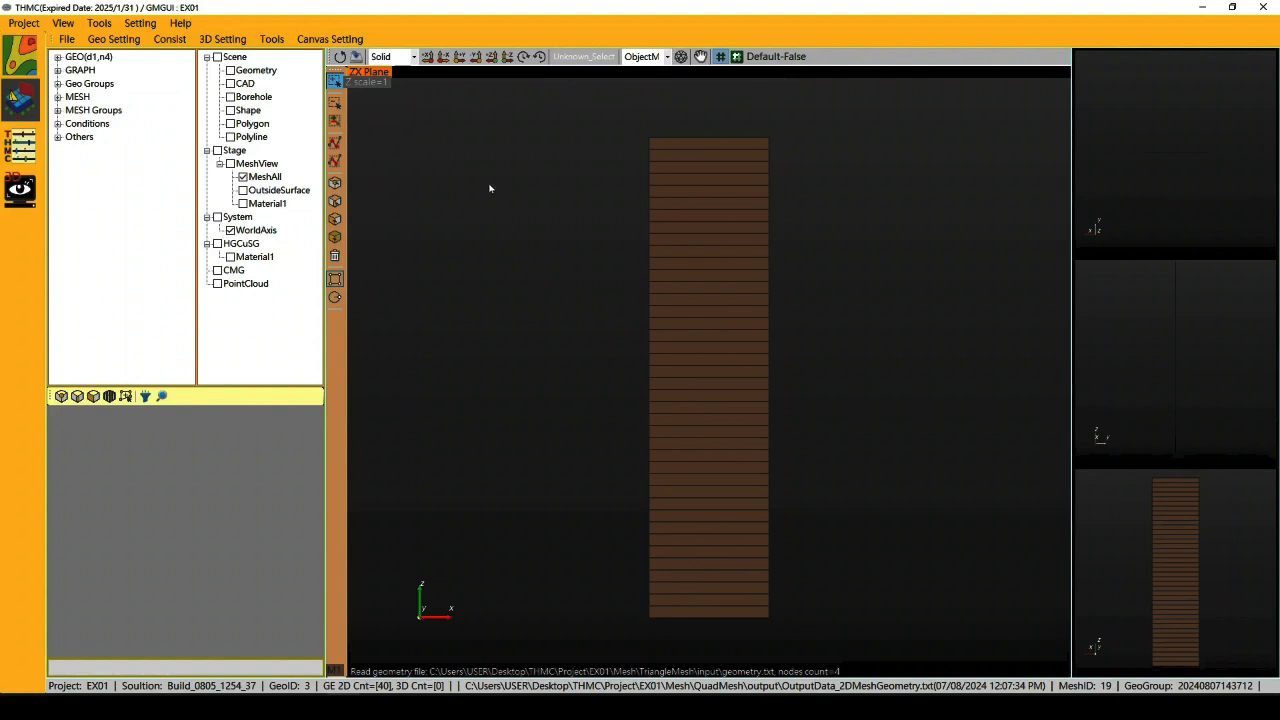
# Select the element edges around the mesh's top and remove the two side edges from the selection, keeping only the top edge
pyautogui.click(335, 201)
pyautogui.moveTo(619, 117); pyautogui.dragTo(818, 161)
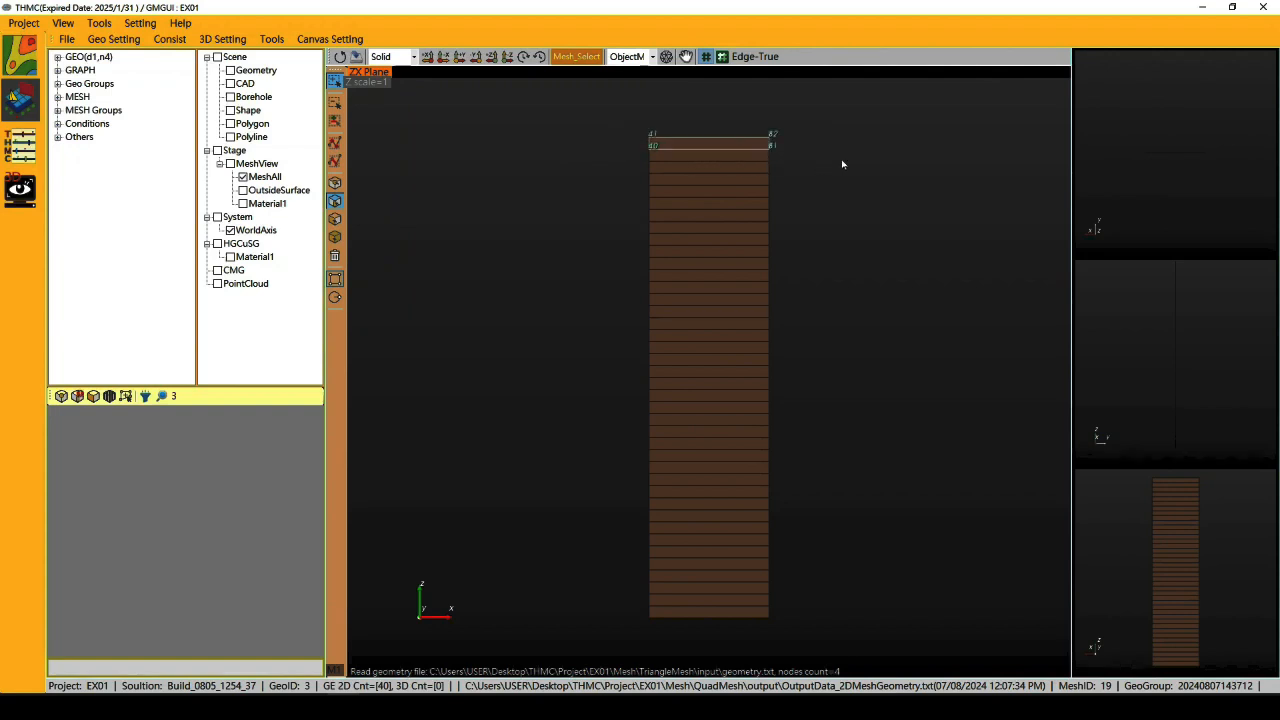
pyautogui.click(78, 397)
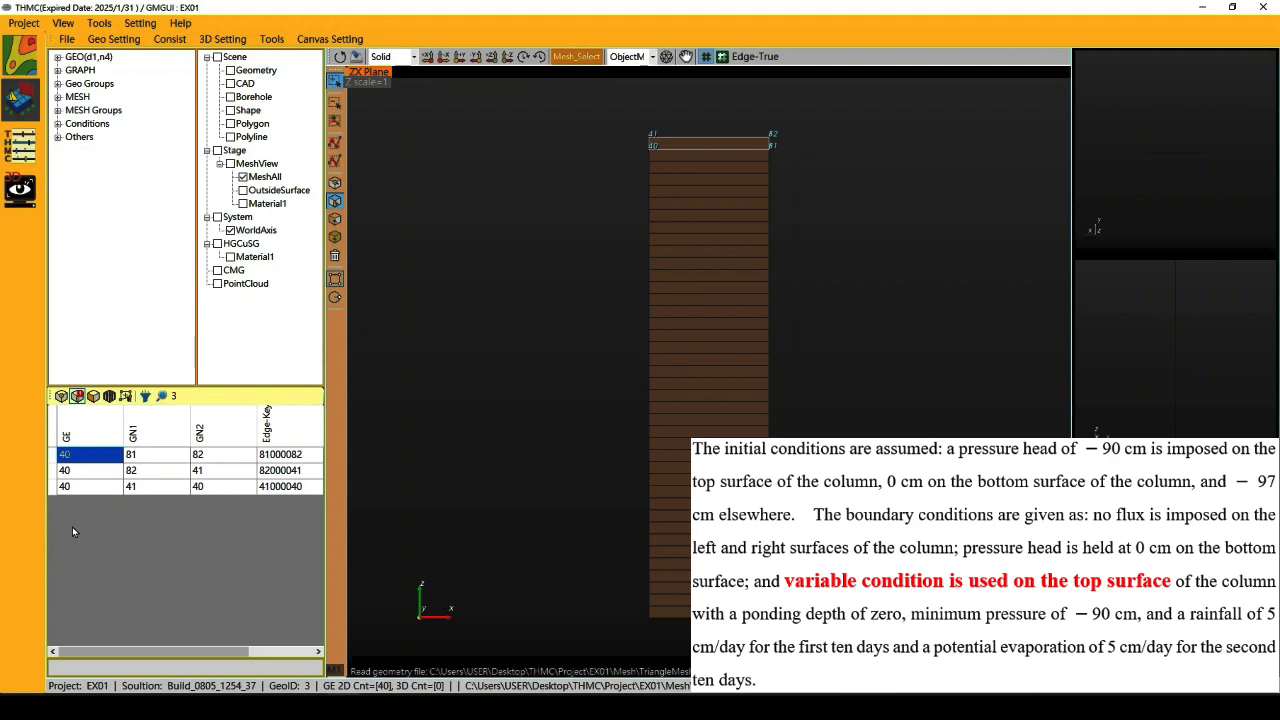
pyautogui.click(53, 458)
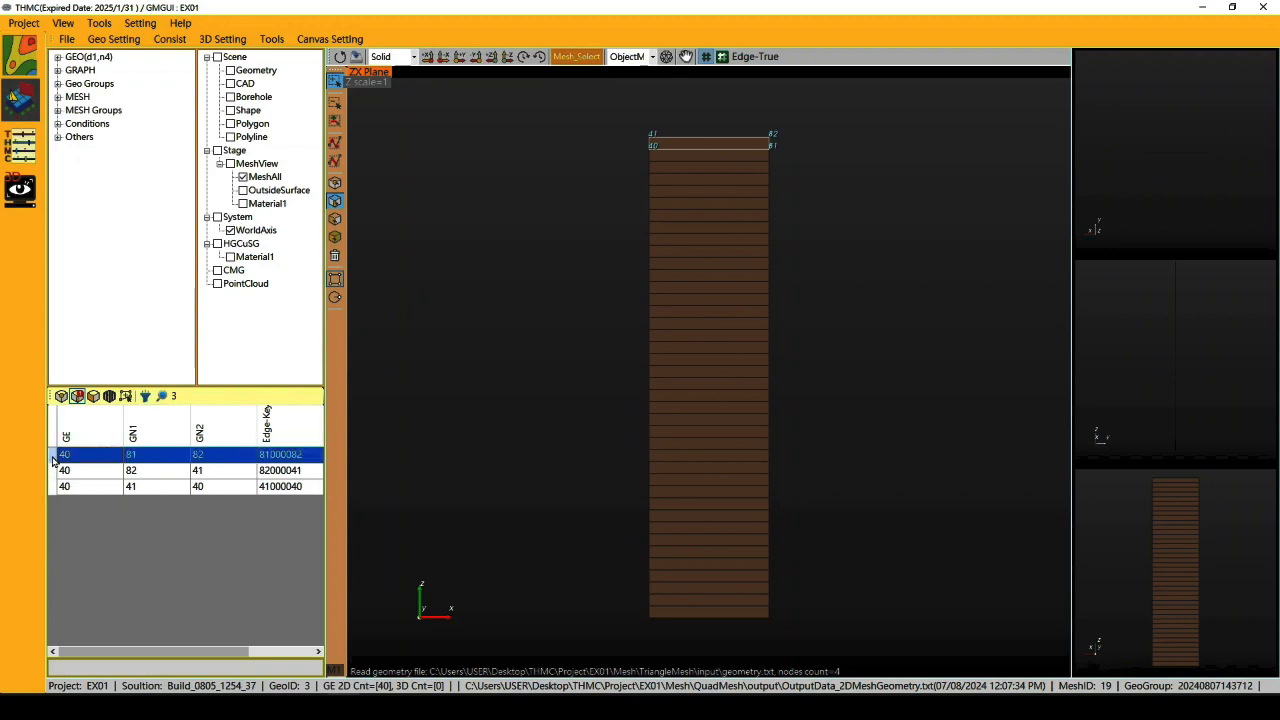
pyautogui.keyDown('ctrl'); pyautogui.click(53, 488); pyautogui.keyUp('ctrl')
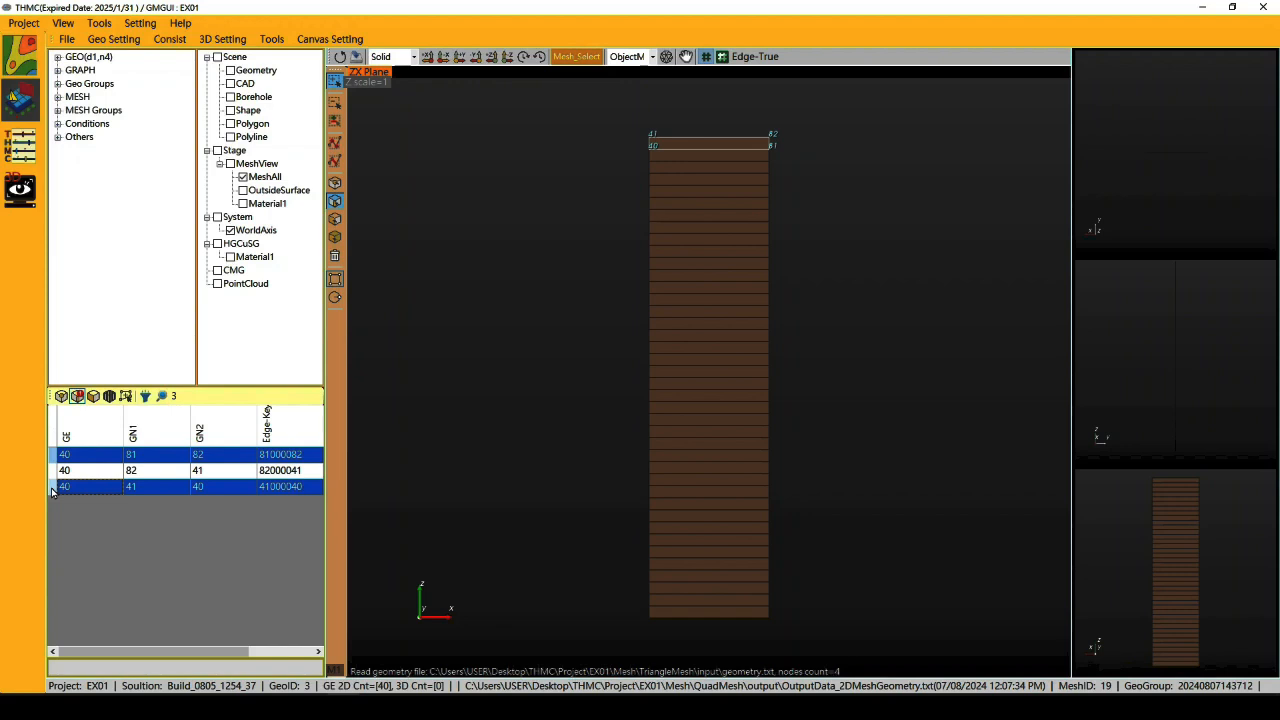
pyautogui.rightClick(217, 492)
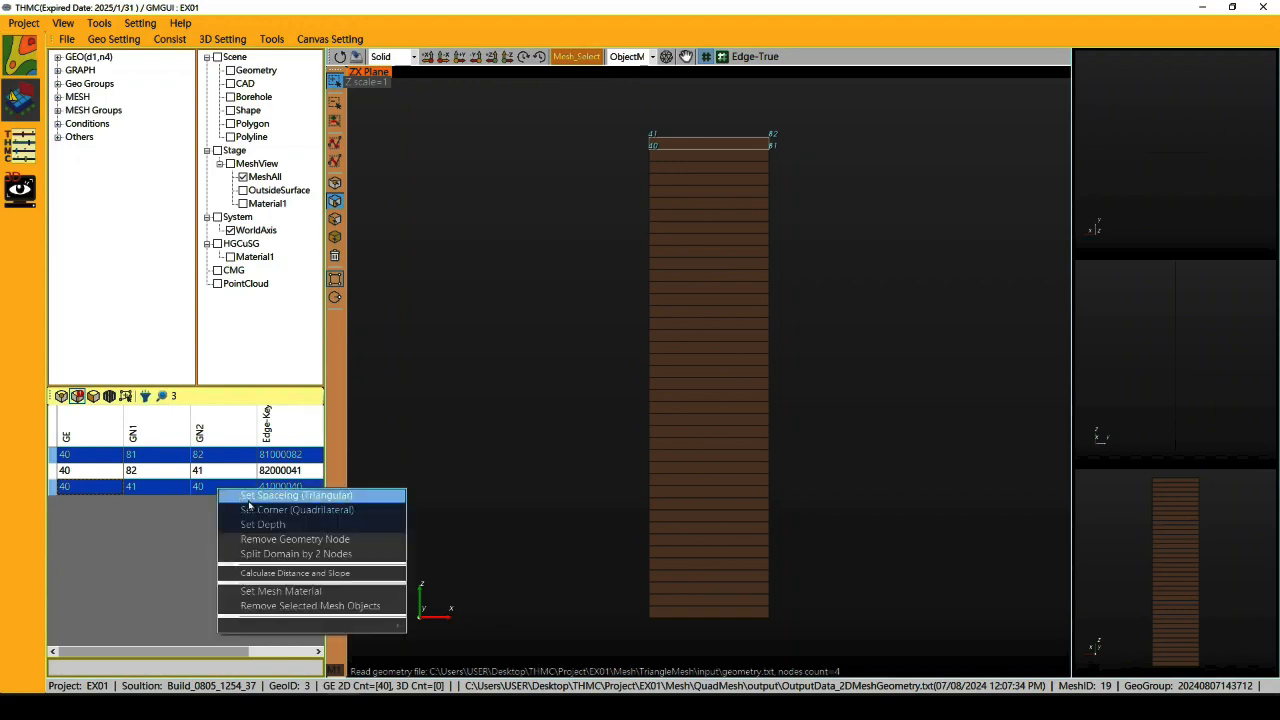
pyautogui.click(305, 607)
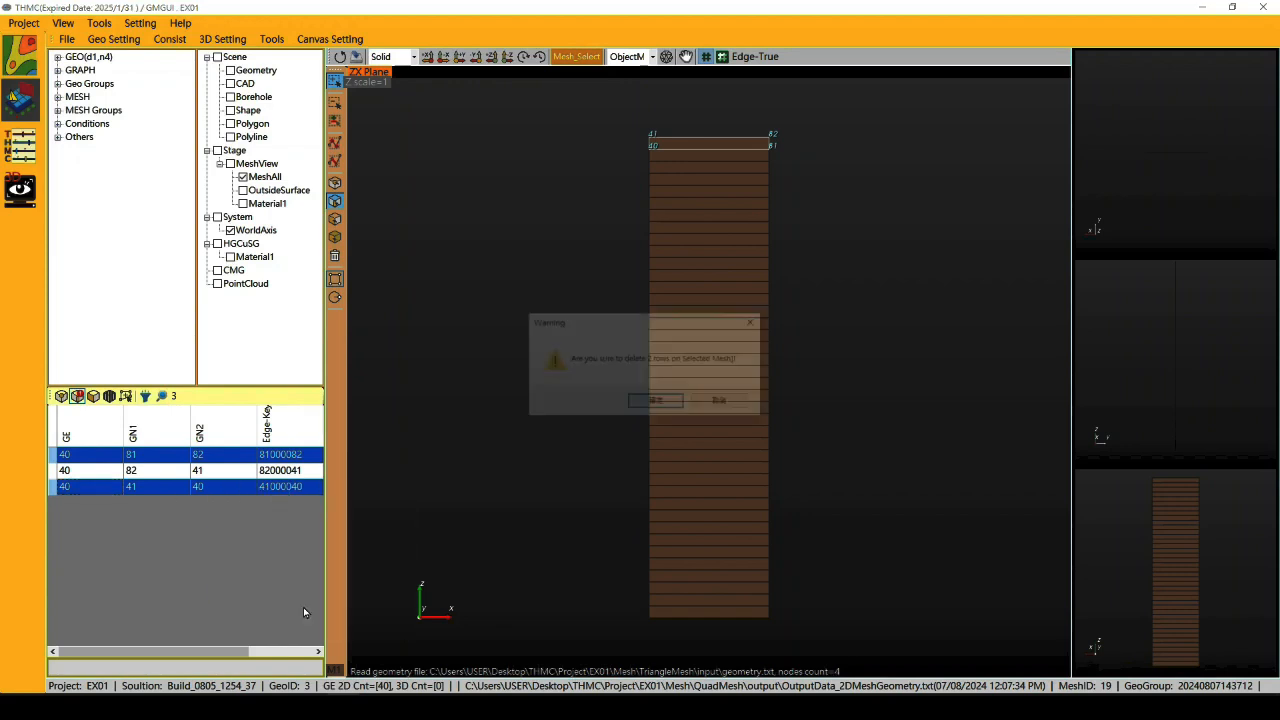
pyautogui.click(657, 403)
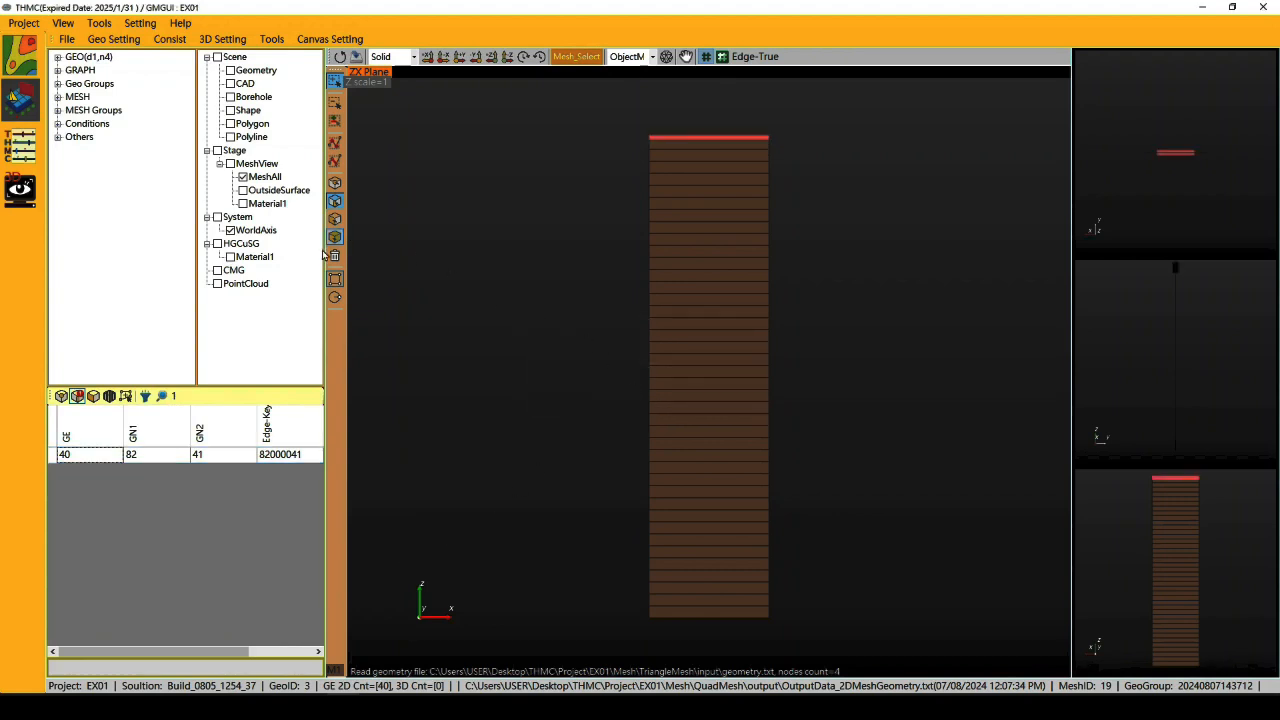
# Create a 2D line group from the selected top edge, with Hydrological category and Variable condition, named Hydrological_Variable_top
pyautogui.click(126, 398)
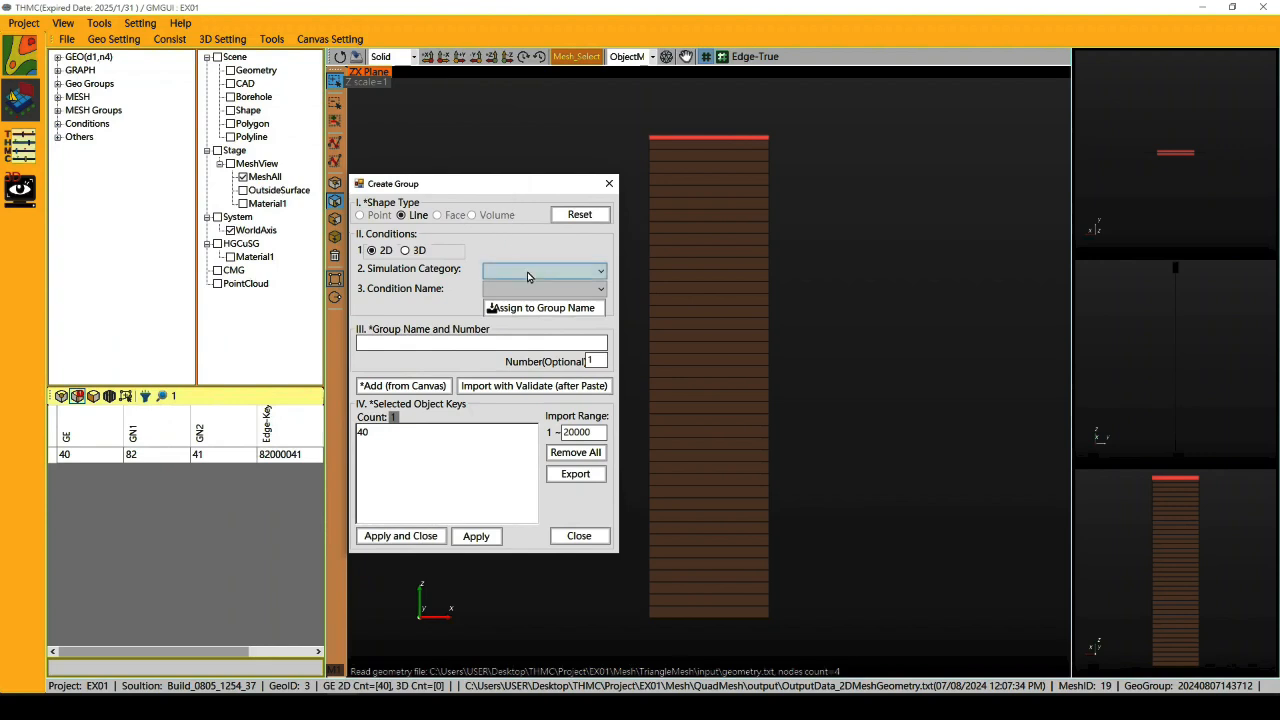
pyautogui.click(528, 277)
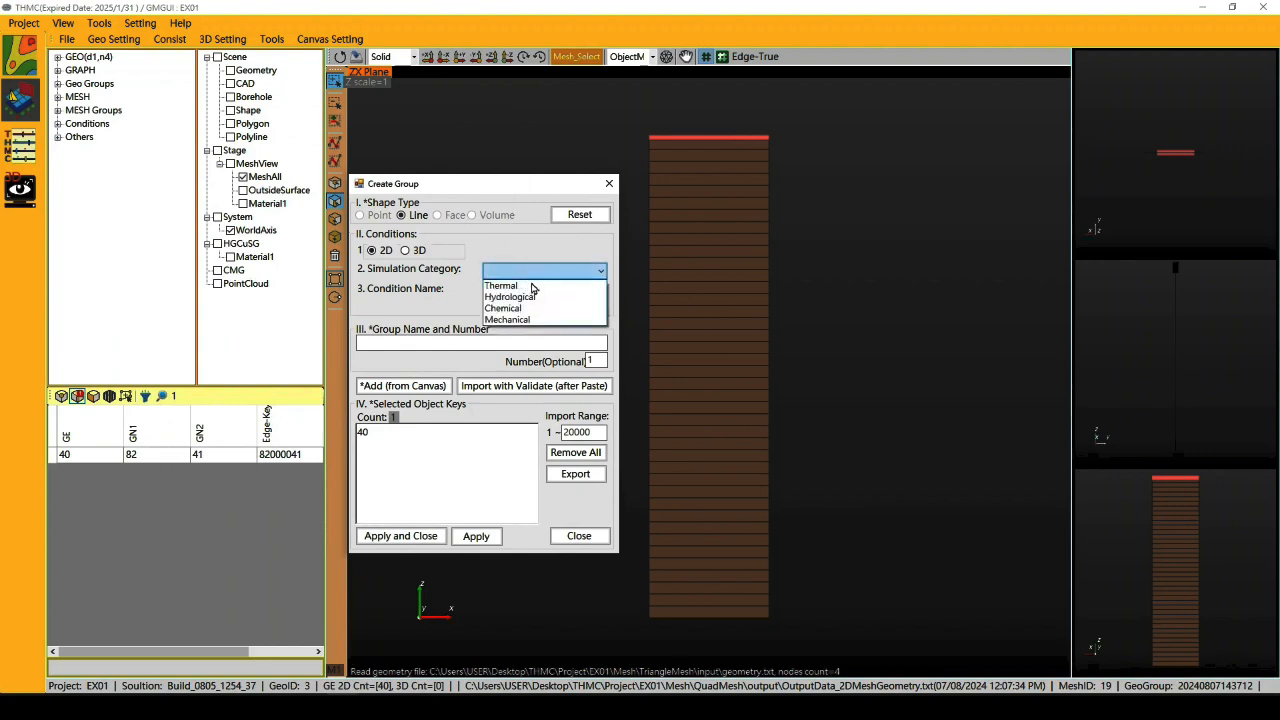
pyautogui.click(538, 298)
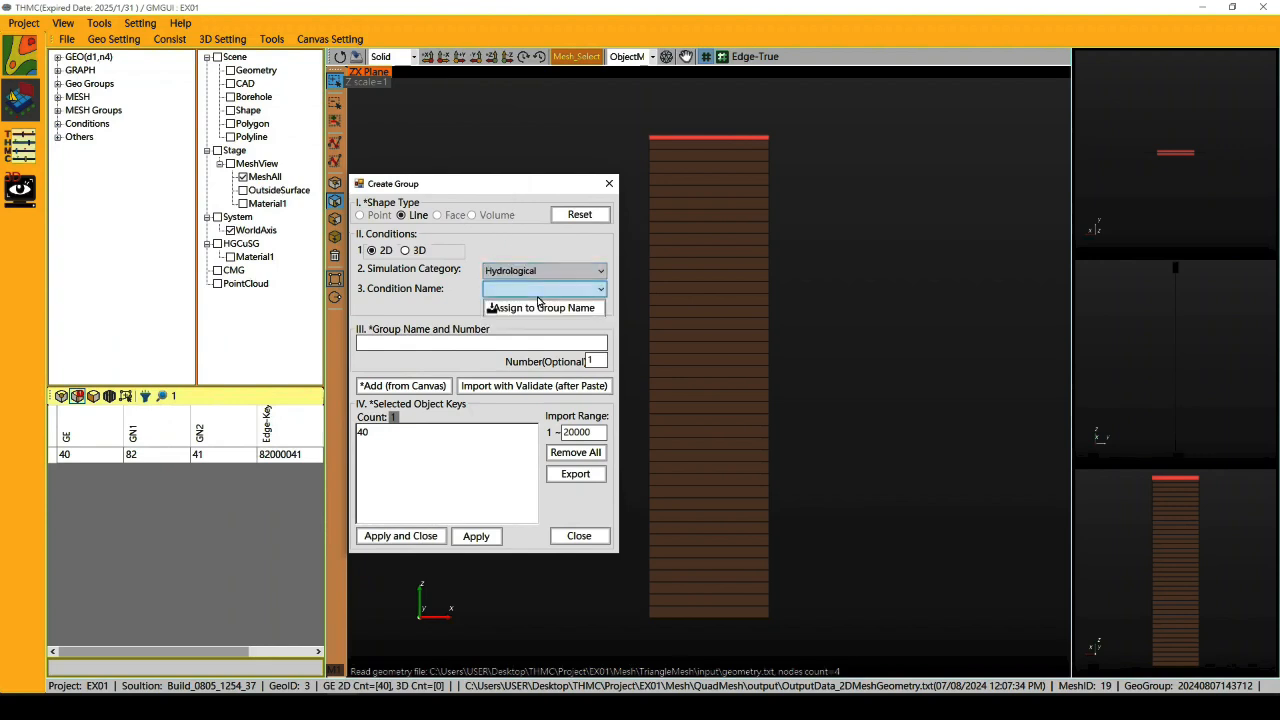
pyautogui.click(540, 292)
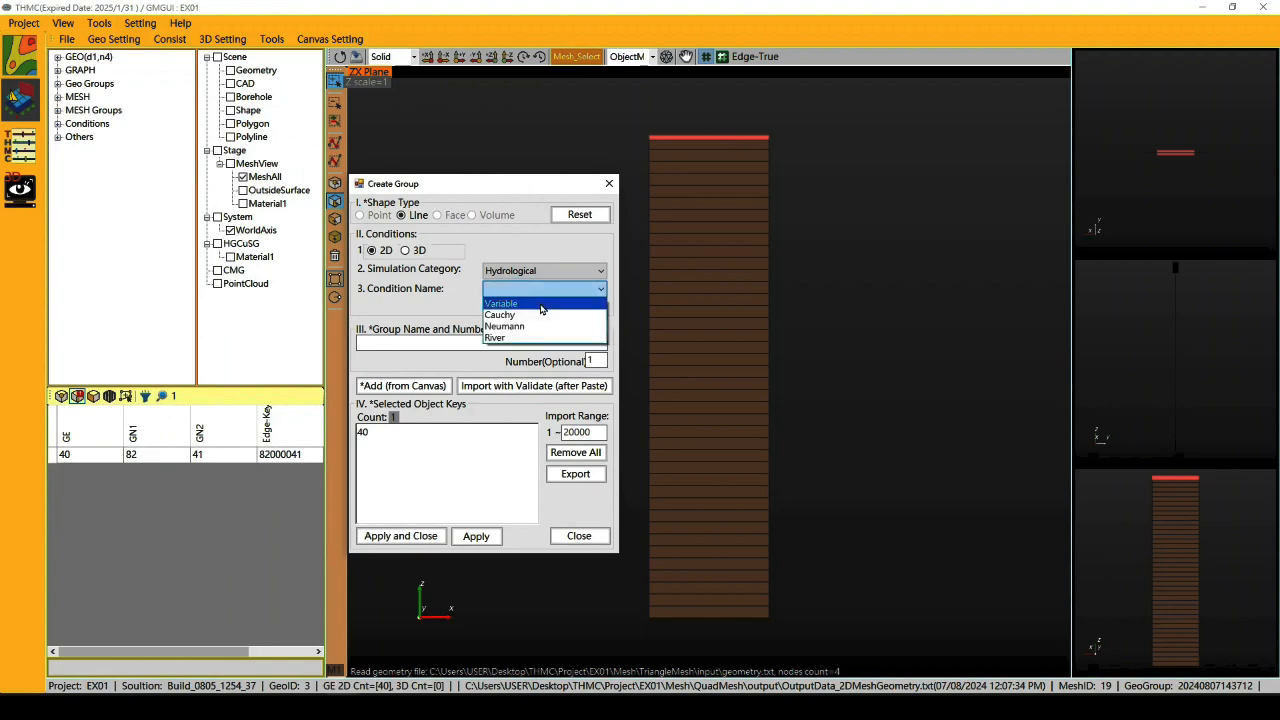
pyautogui.click(531, 307)
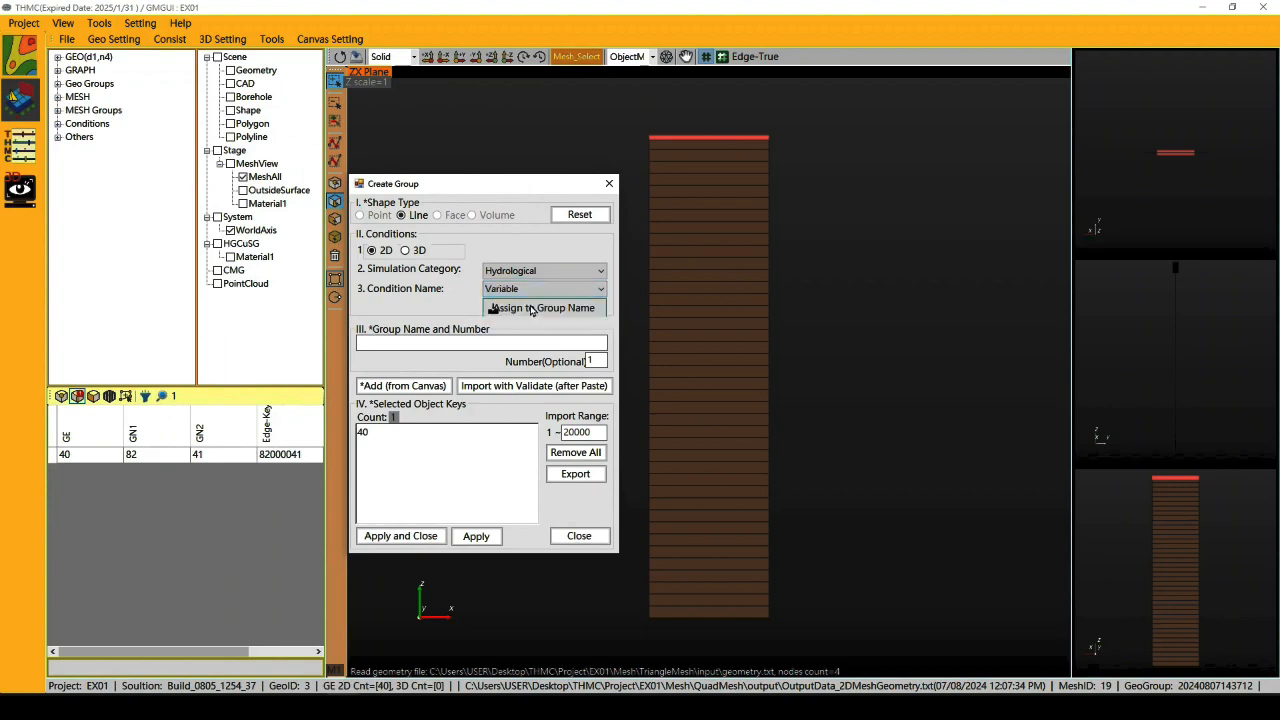
pyautogui.click(540, 312)
pyautogui.click(520, 343)
pyautogui.write('top')
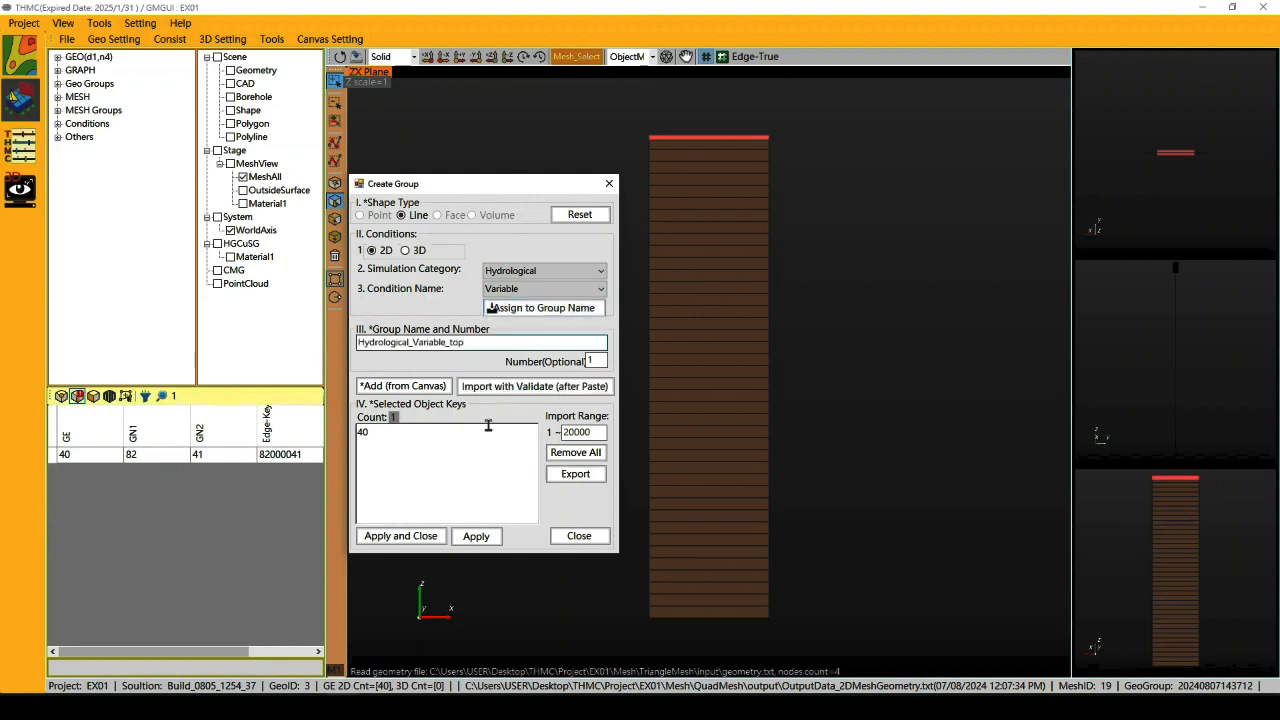
pyautogui.click(402, 537)
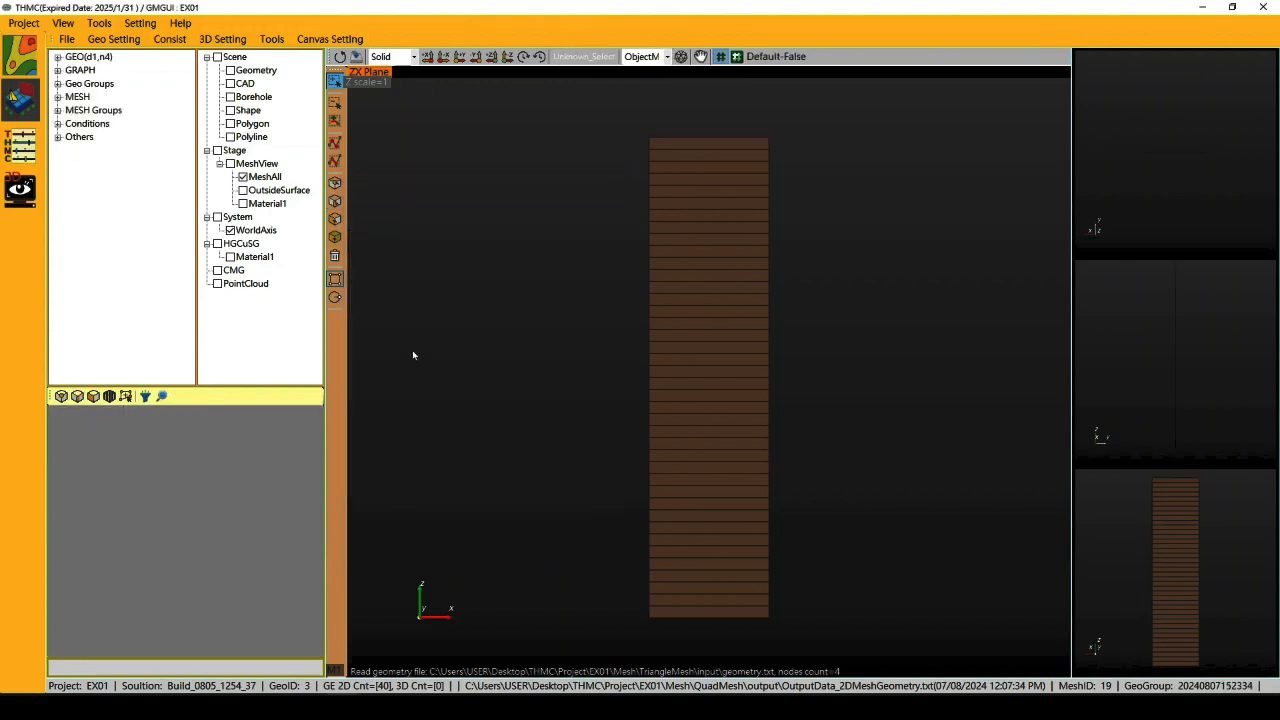
# Create a 2D point group from the two nodes on the mesh's bottom edge, with Hydrological category and Dirichlet condition, named Hydrological_Dirichlet_bottom
pyautogui.click(336, 185)
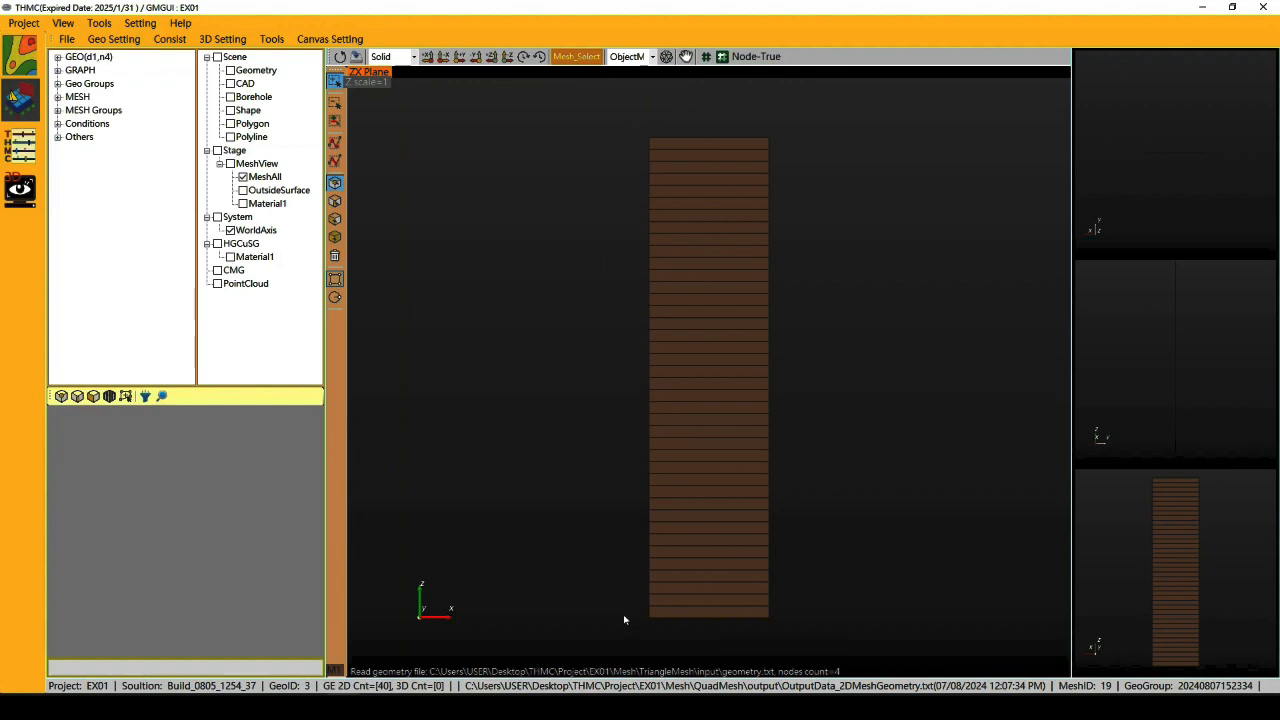
pyautogui.moveTo(622, 612); pyautogui.dragTo(826, 626)
pyautogui.click(125, 397)
pyautogui.moveTo(205, 46); pyautogui.dragTo(459, 168)
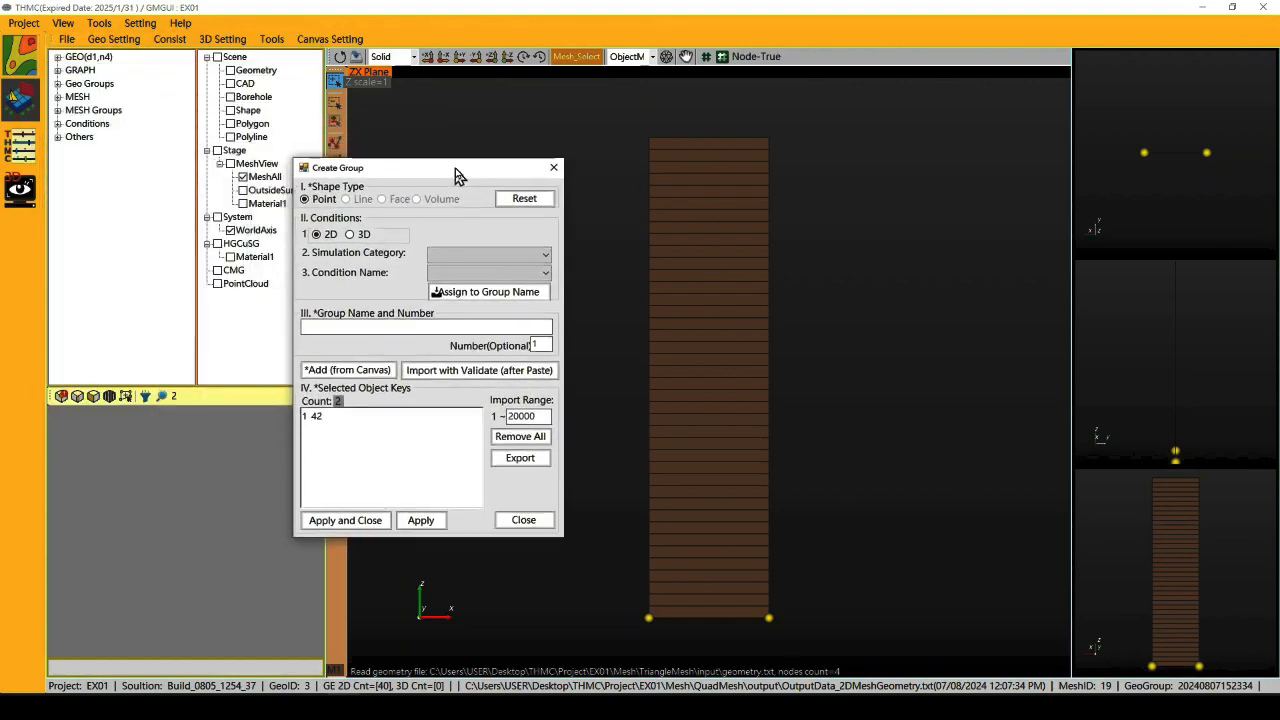
pyautogui.click(467, 254)
pyautogui.click(455, 280)
pyautogui.click(465, 272)
pyautogui.click(463, 311)
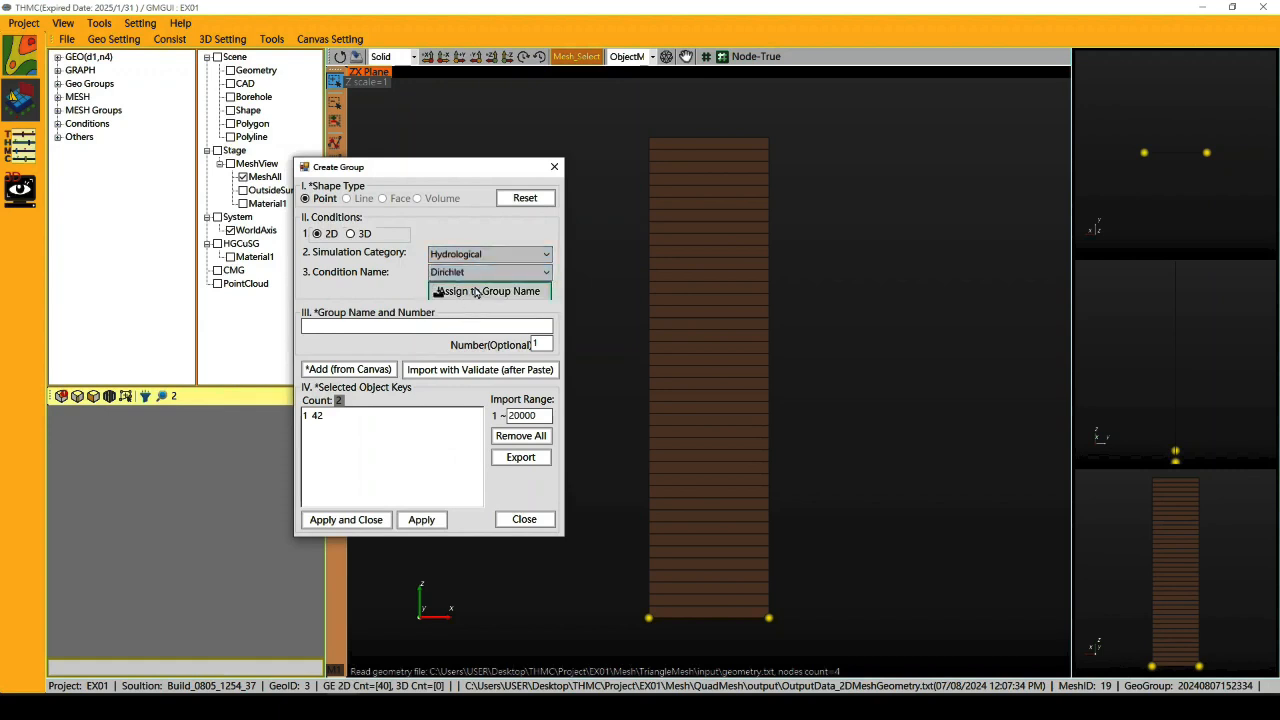
pyautogui.click(474, 293)
pyautogui.click(466, 323)
pyautogui.write('bottom')
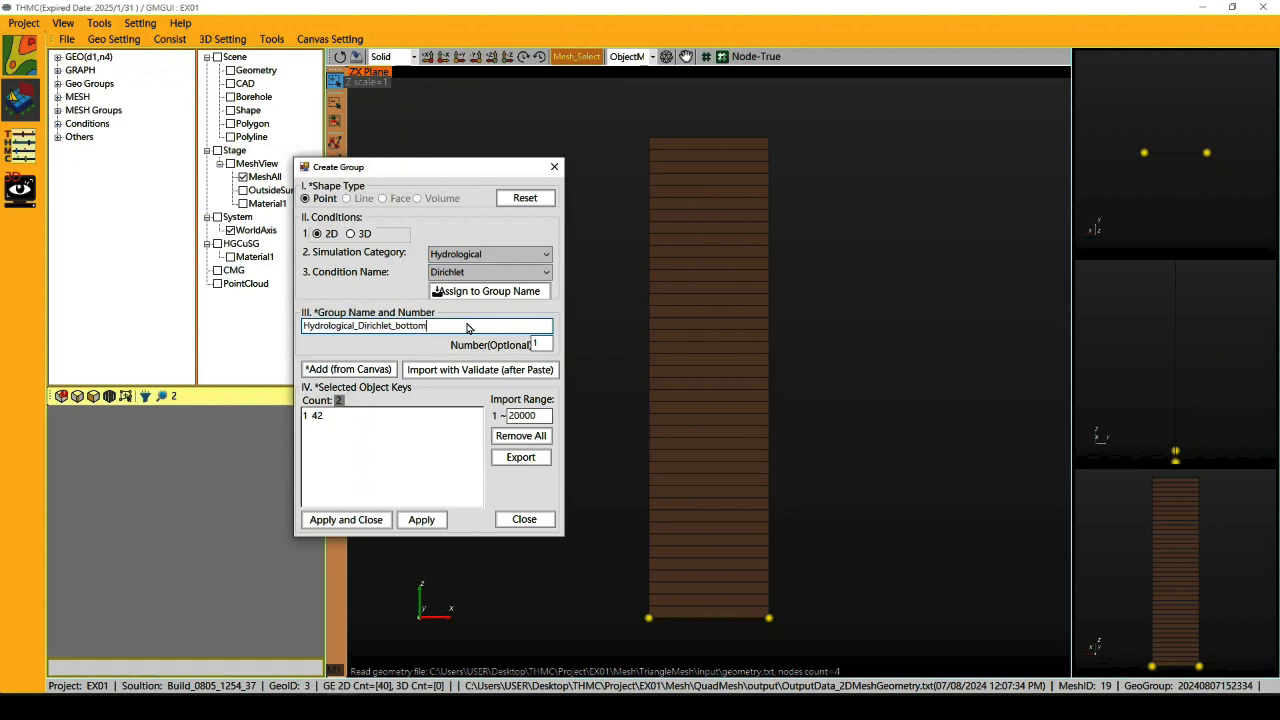
pyautogui.click(350, 525)
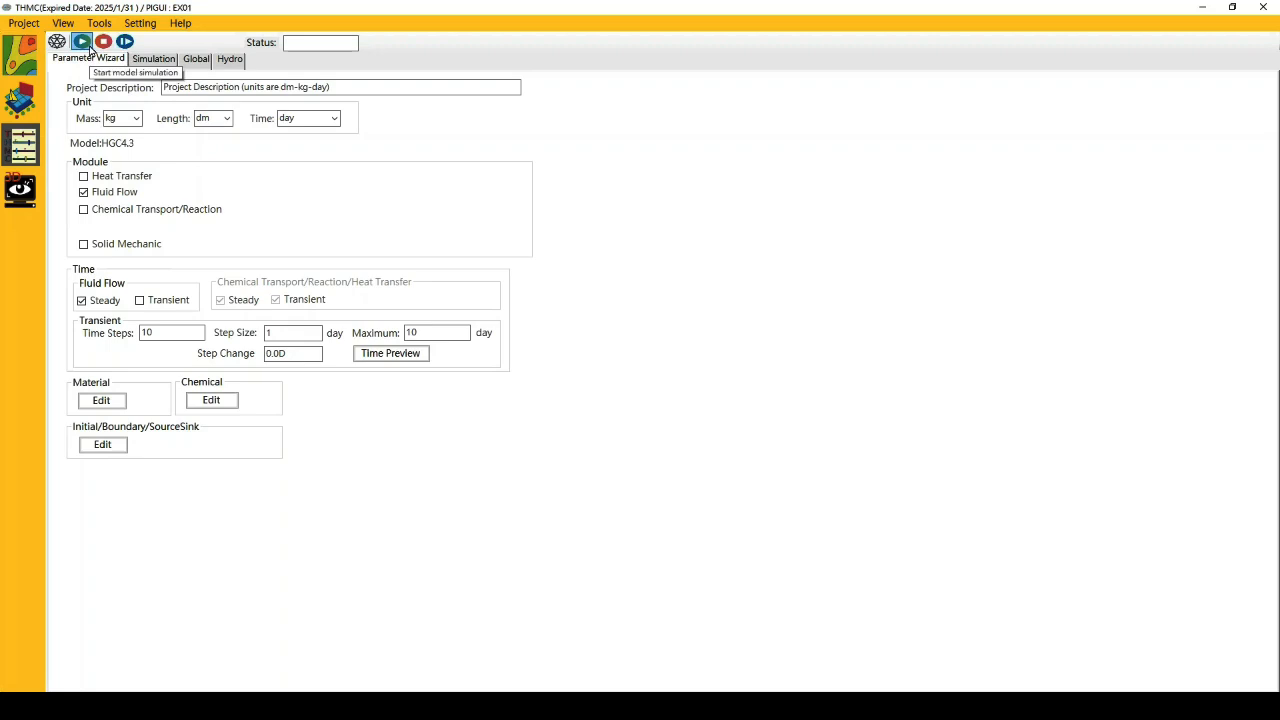
# Look through the Simulation, Global and Hydro parameter pages of the EX01 project
pyautogui.click(150, 63)
pyautogui.click(195, 62)
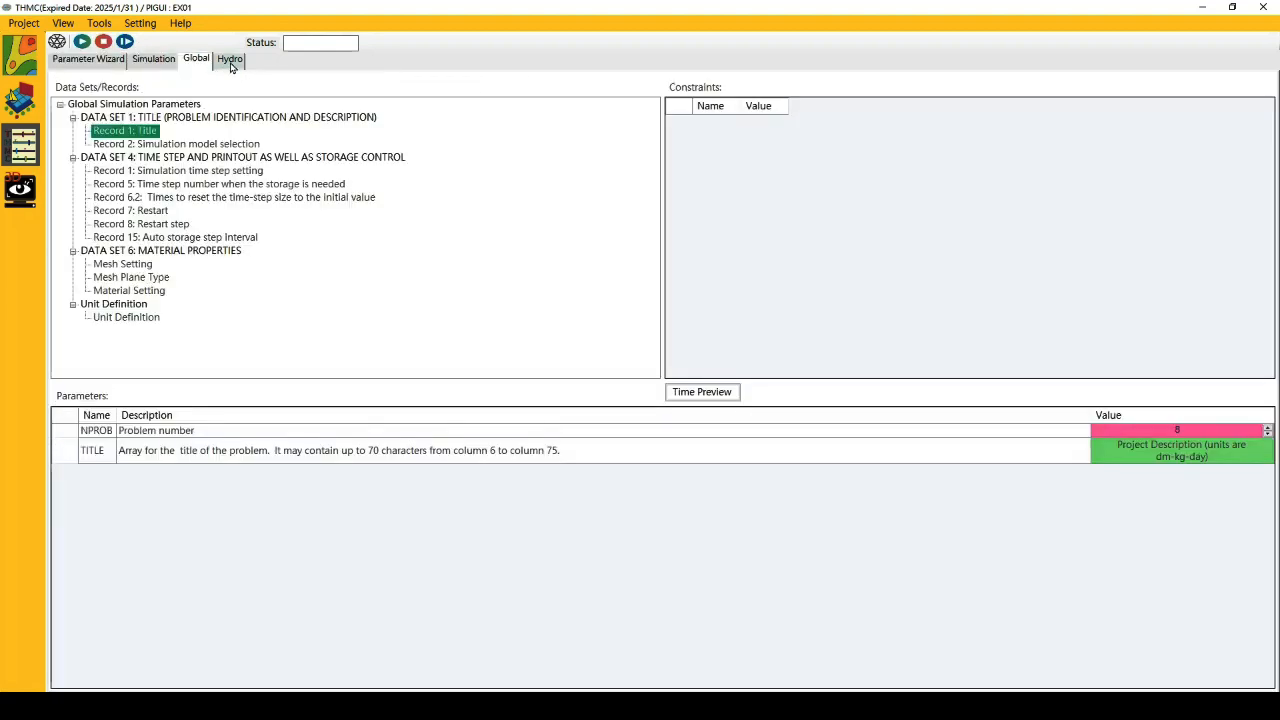
pyautogui.click(230, 62)
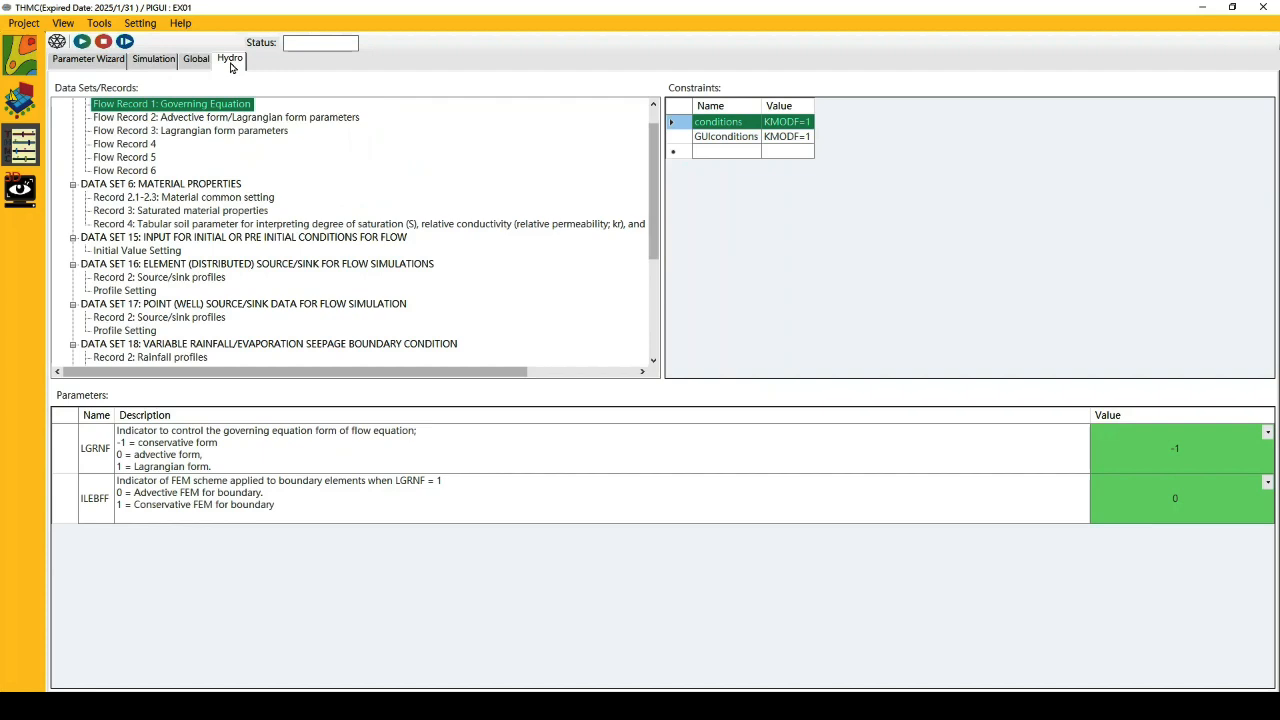
# Import the Quad mesh from GM GUI into the simulation parameters with the unit set to cm
pyautogui.click(57, 43)
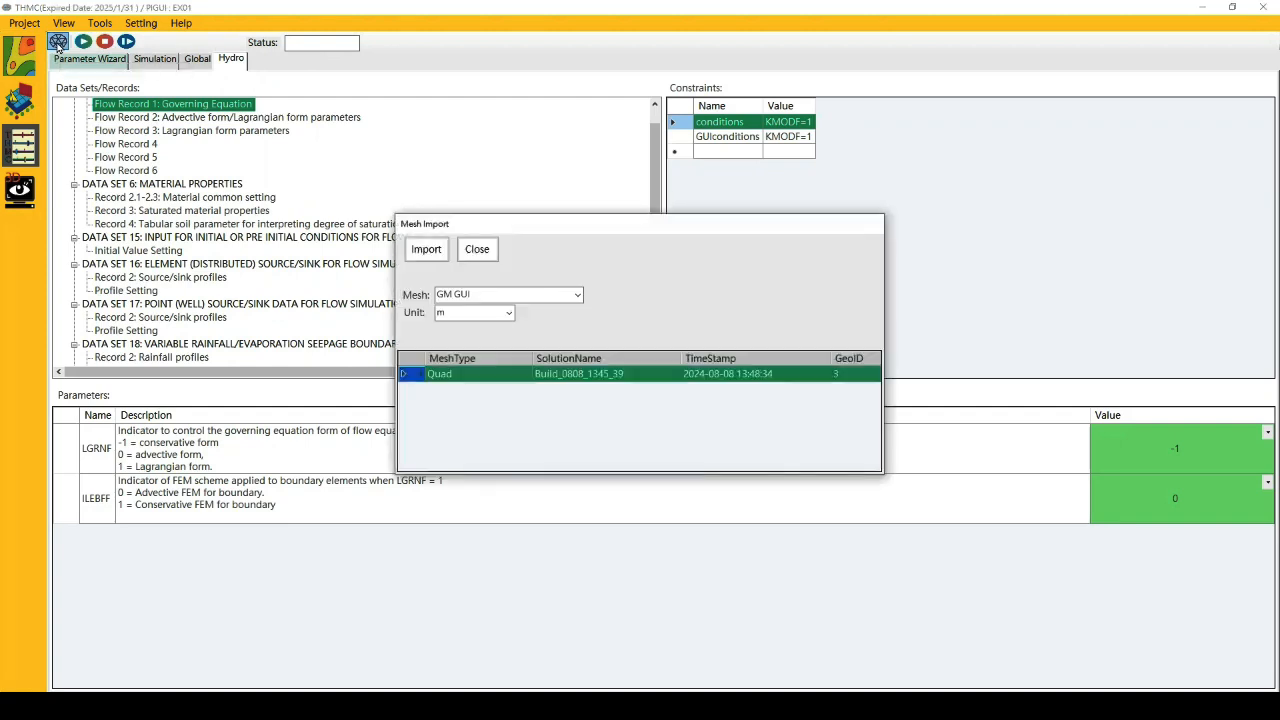
pyautogui.click(509, 314)
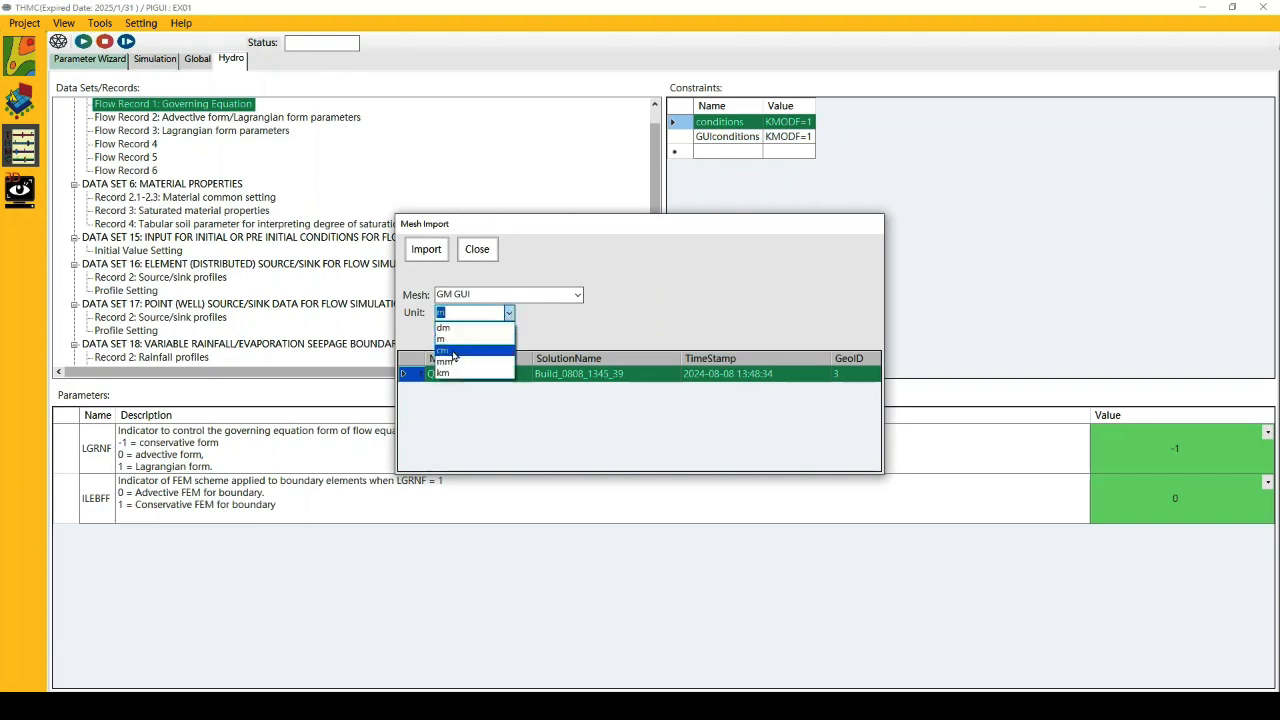
pyautogui.click(452, 352)
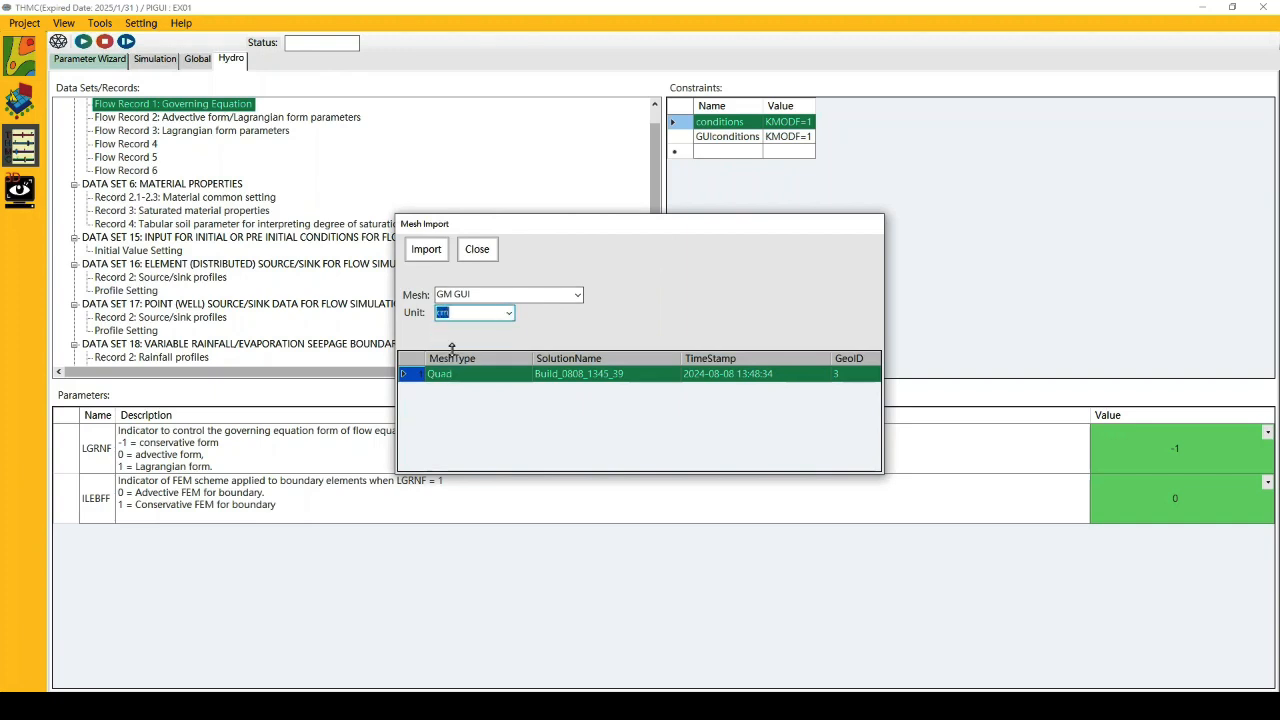
pyautogui.click(431, 253)
pyautogui.press('Return')
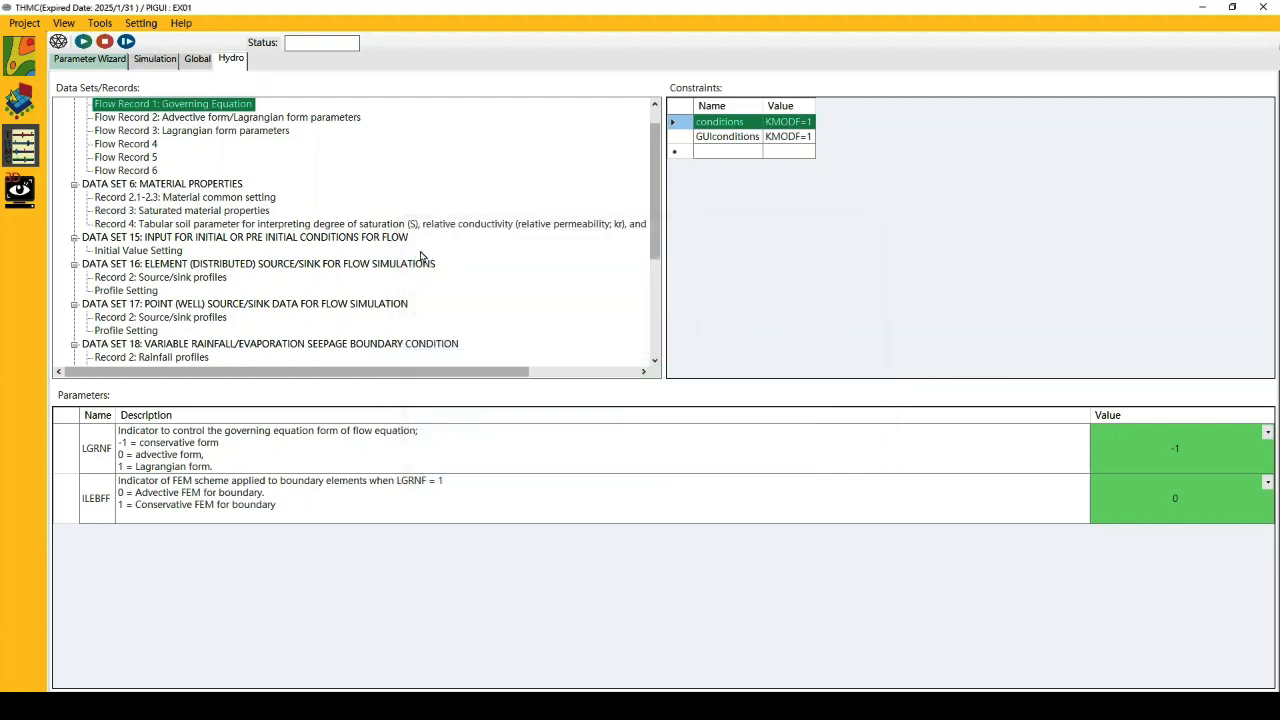
# Return to the Parameter Wizard and check the mass, length and time unit options, keeping g, cm and day
pyautogui.click(72, 26)
pyautogui.click(93, 52)
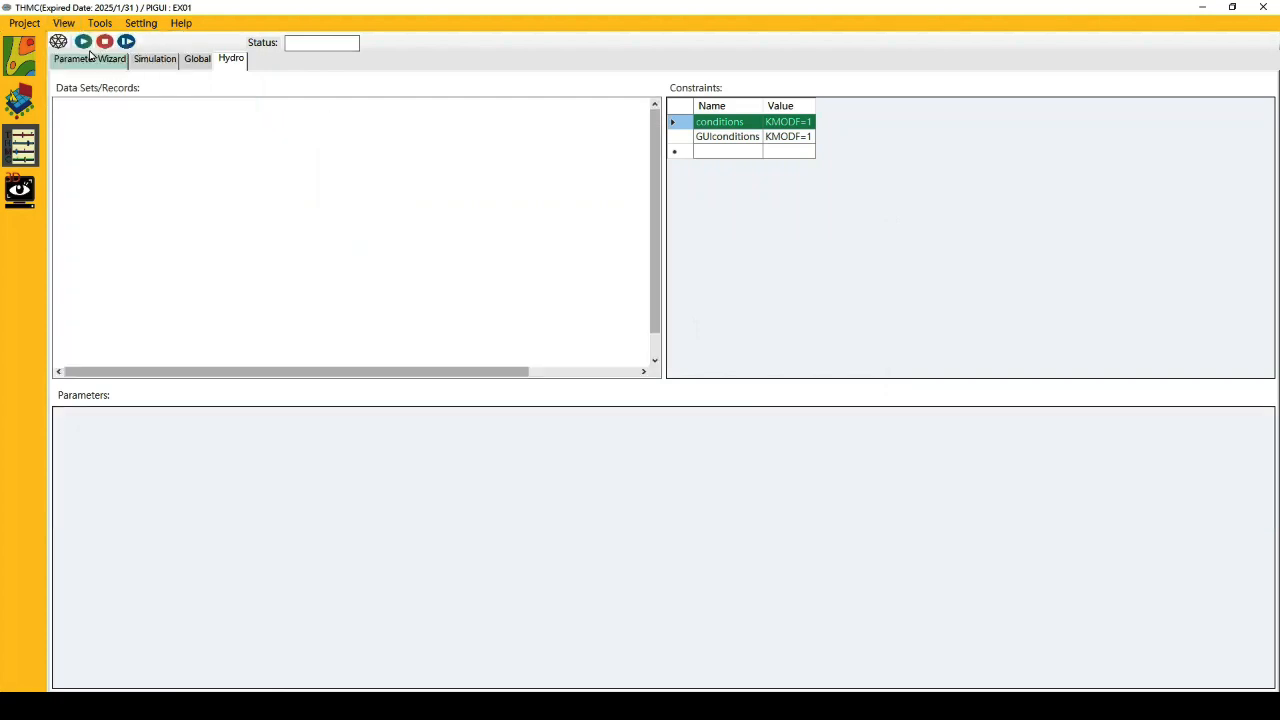
pyautogui.click(90, 60)
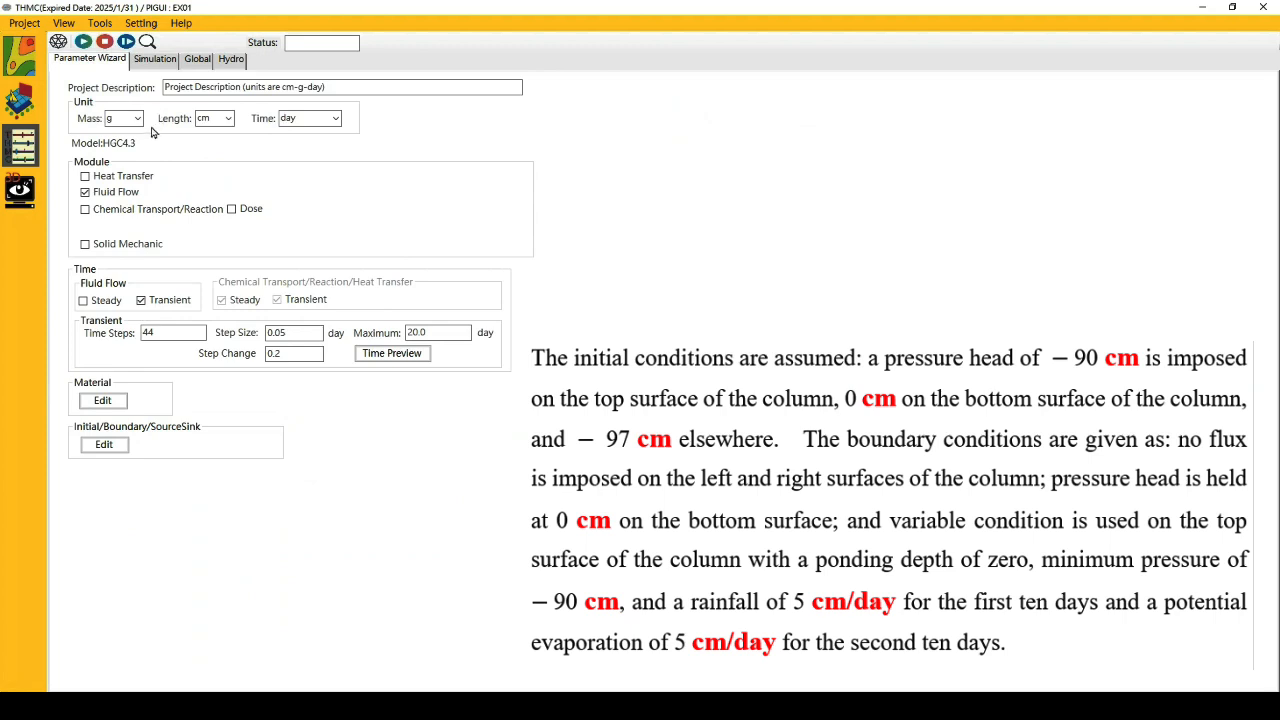
pyautogui.click(141, 122)
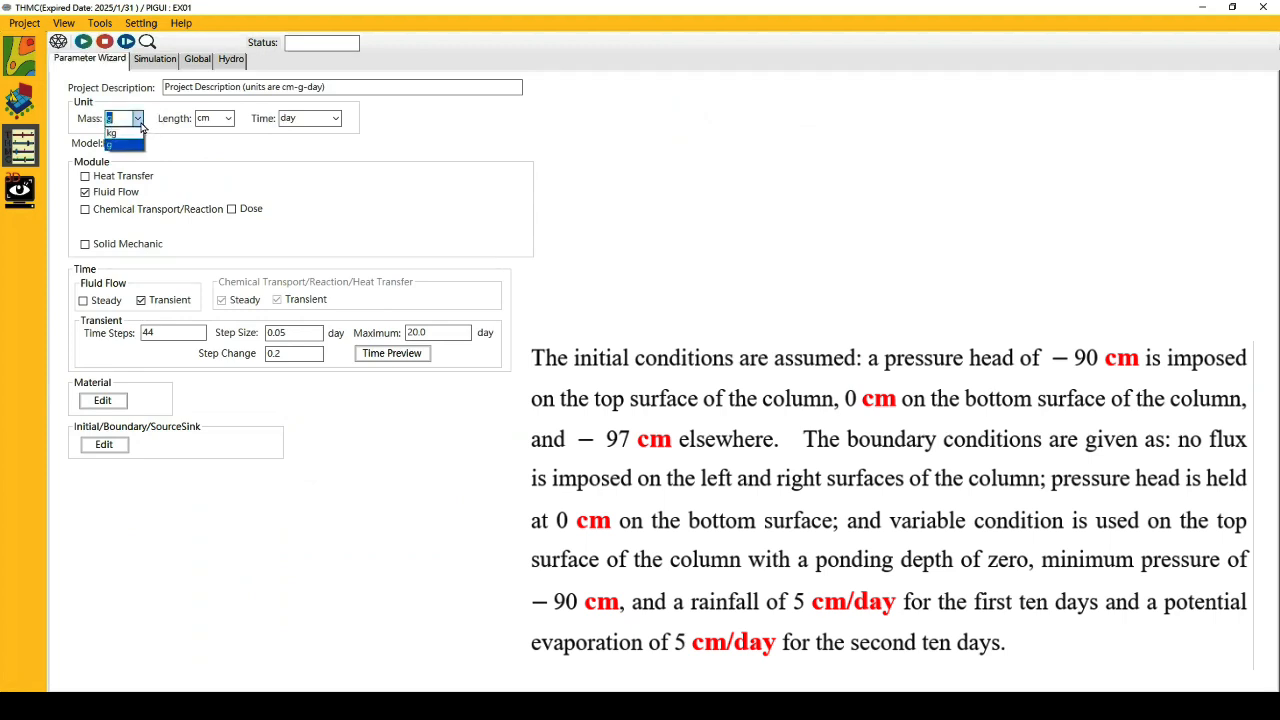
pyautogui.click(141, 122)
pyautogui.click(228, 118)
pyautogui.click(232, 120)
pyautogui.click(336, 118)
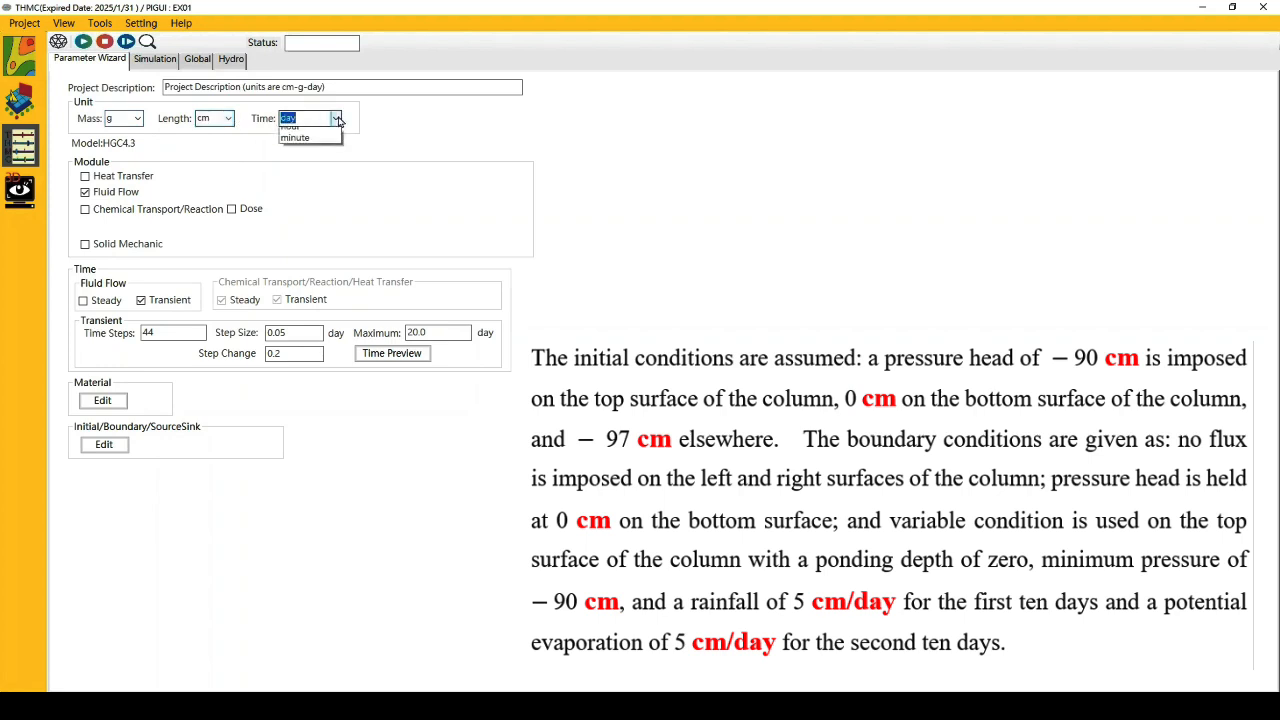
pyautogui.click(379, 135)
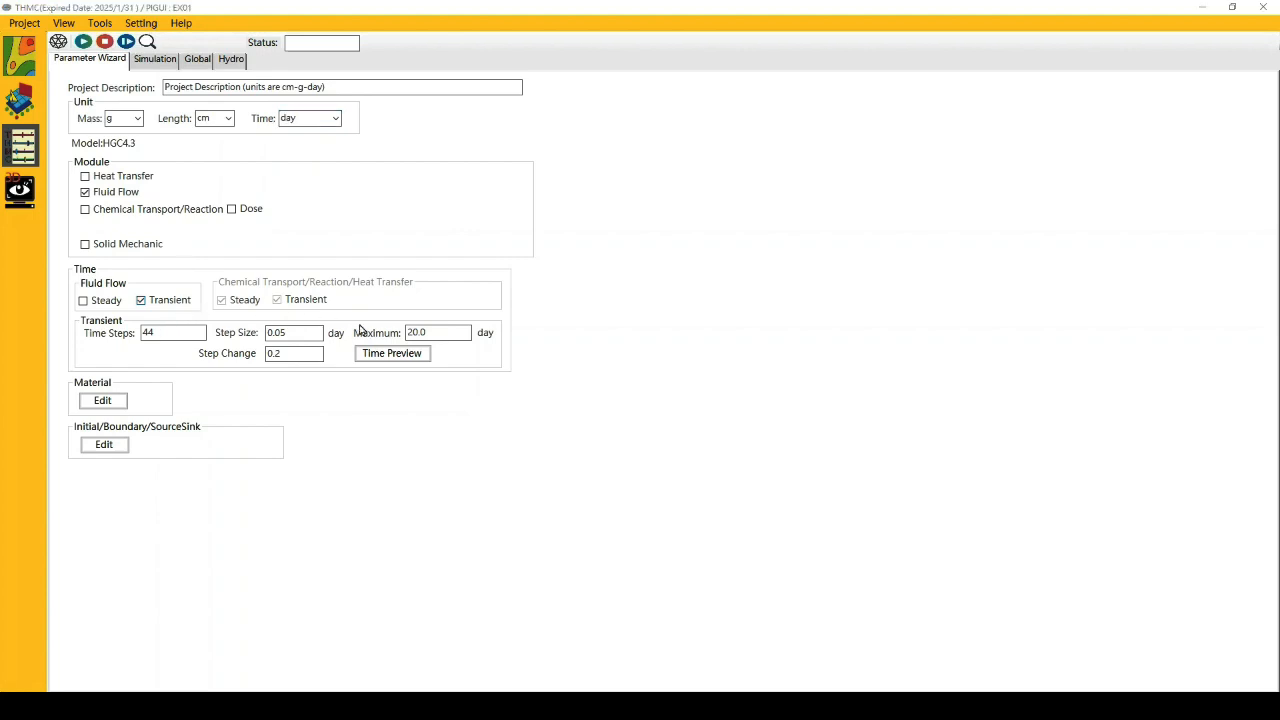
# Preview the transient simulation's time steps and save the simulation time settings
pyautogui.click(408, 362)
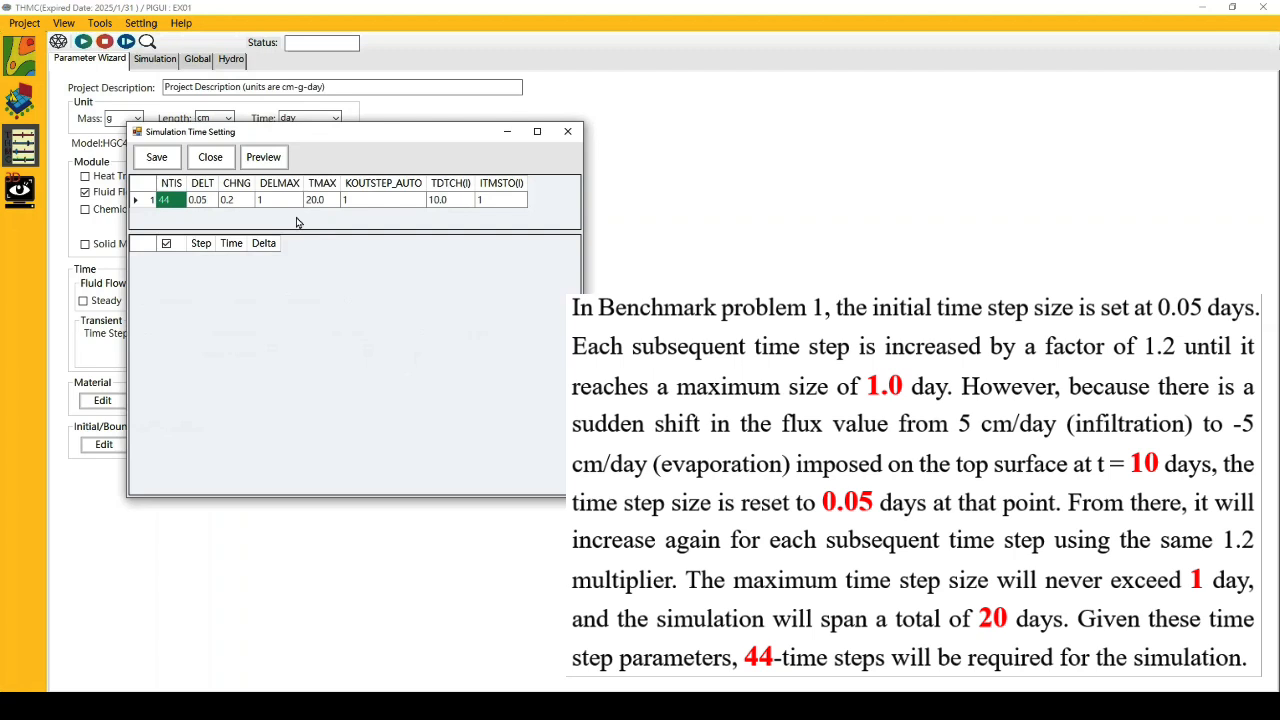
pyautogui.click(265, 164)
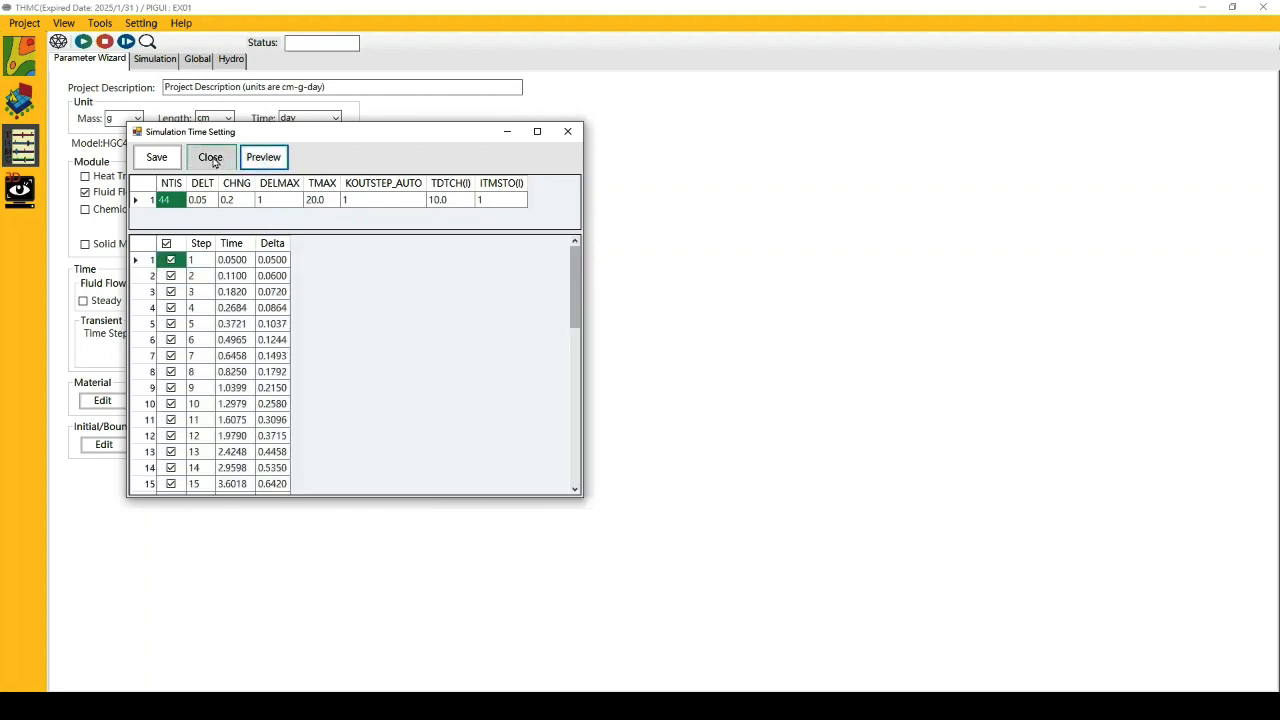
pyautogui.click(160, 163)
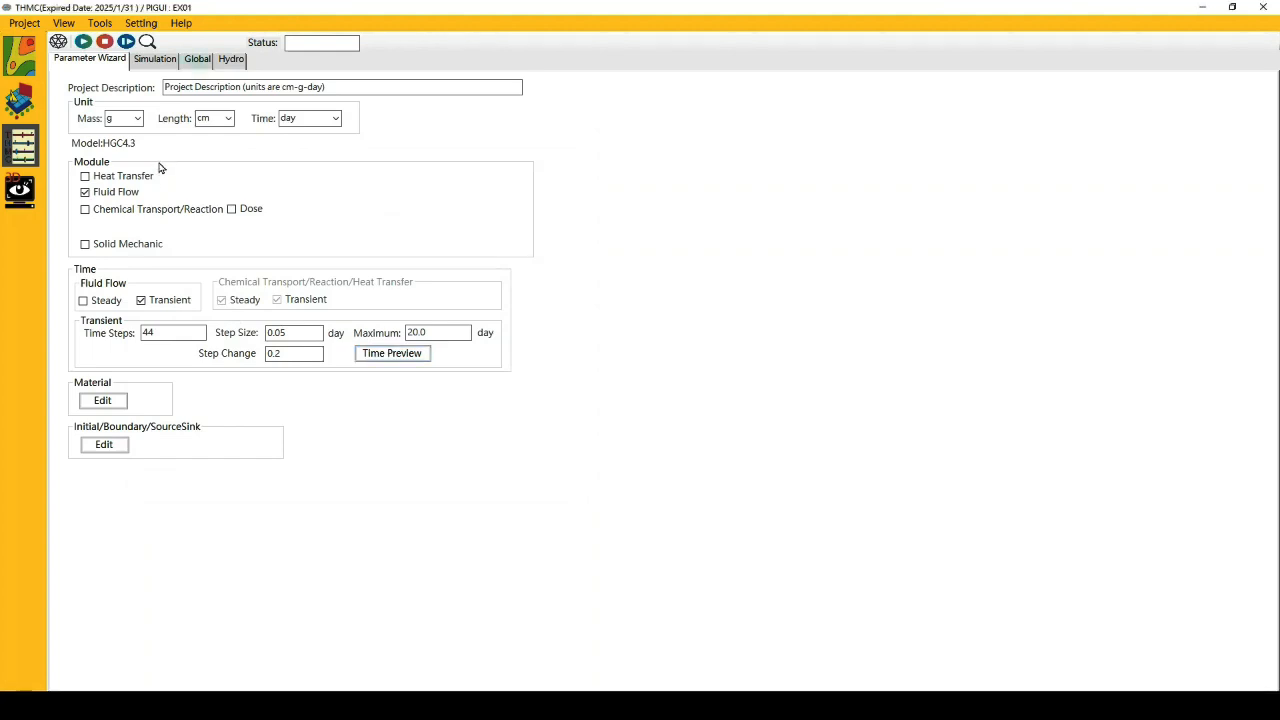
# Open the material settings and examine every flow property of the default material, from media compressibility through to fractal exponent
pyautogui.click(104, 402)
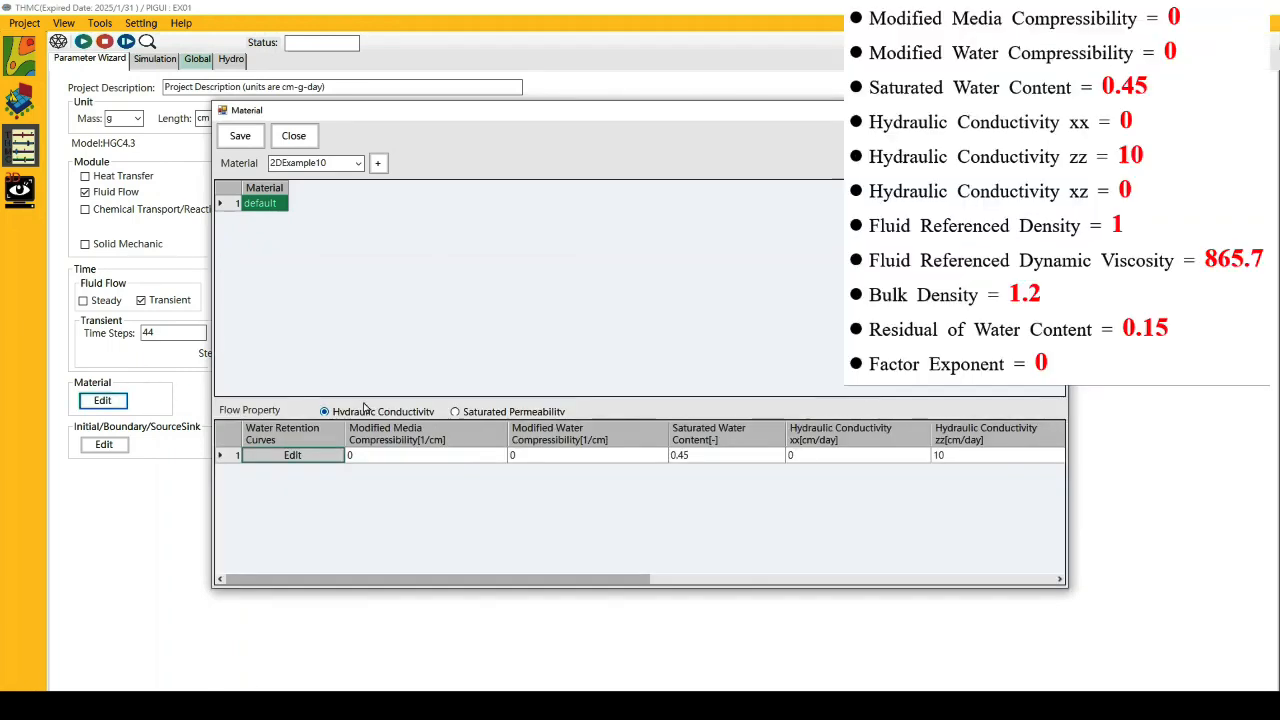
pyautogui.click(413, 460)
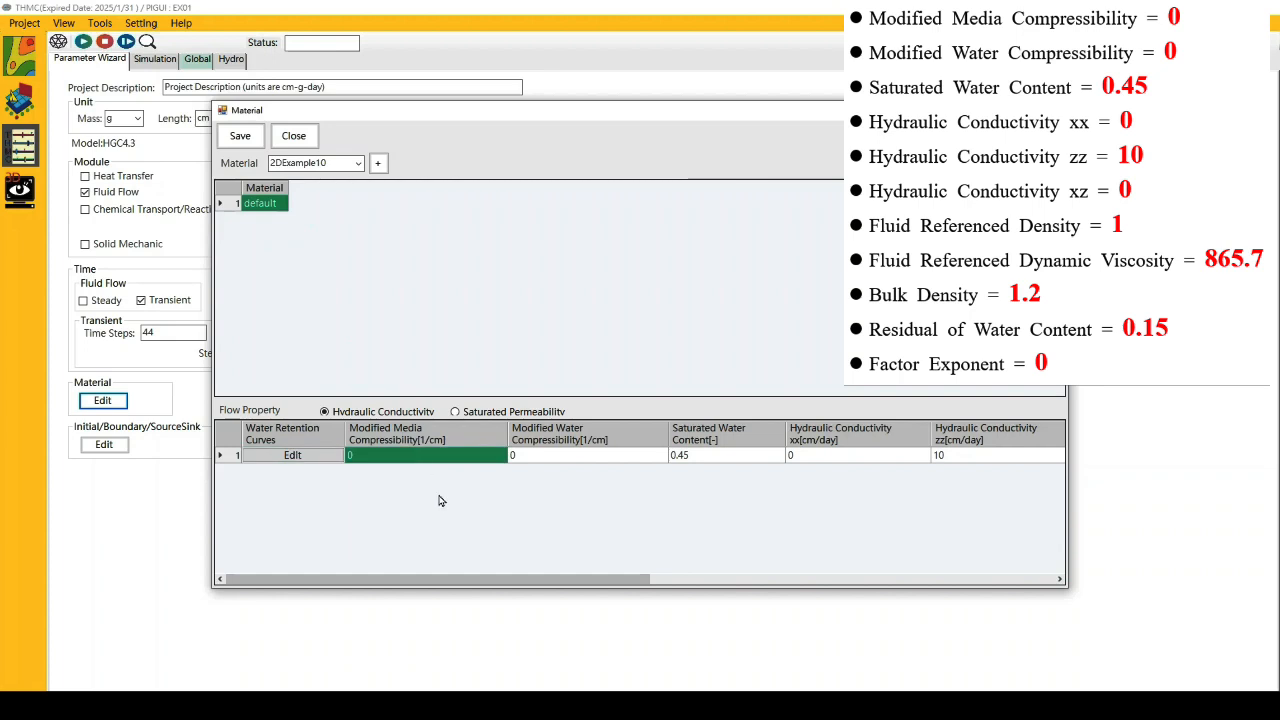
pyautogui.press('Tab')
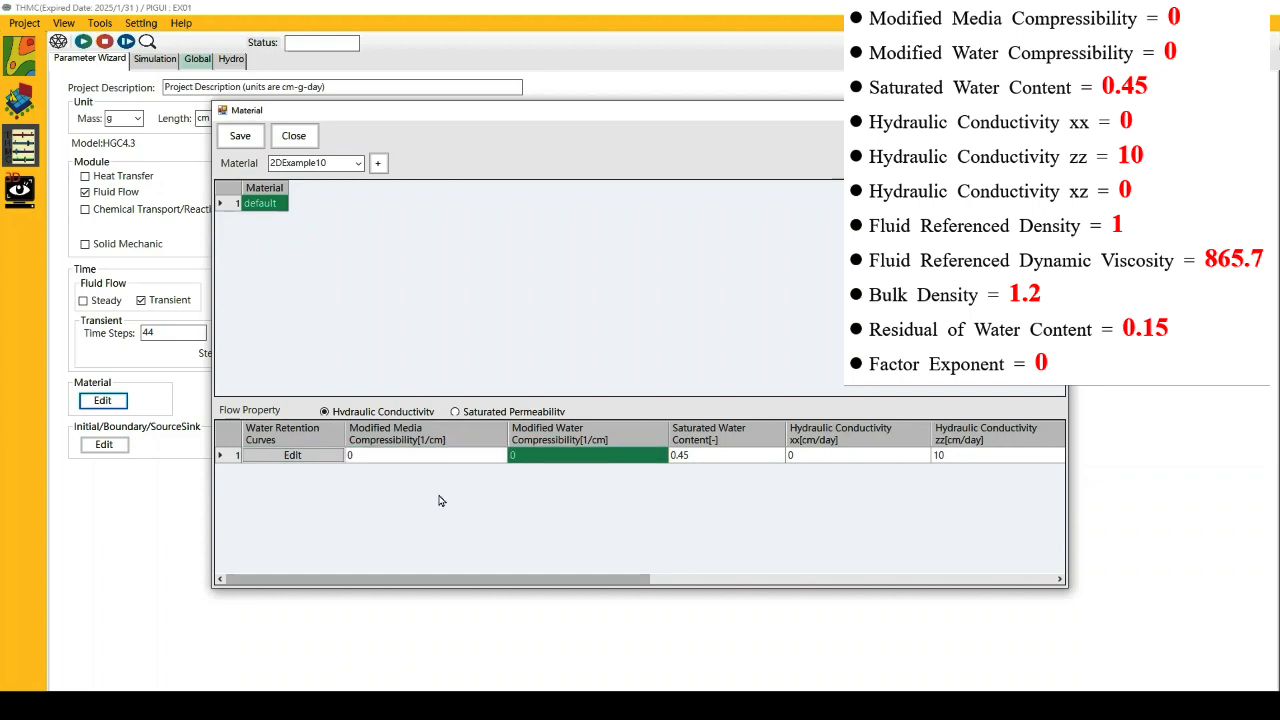
pyautogui.press('Tab')
pyautogui.press('Tab')
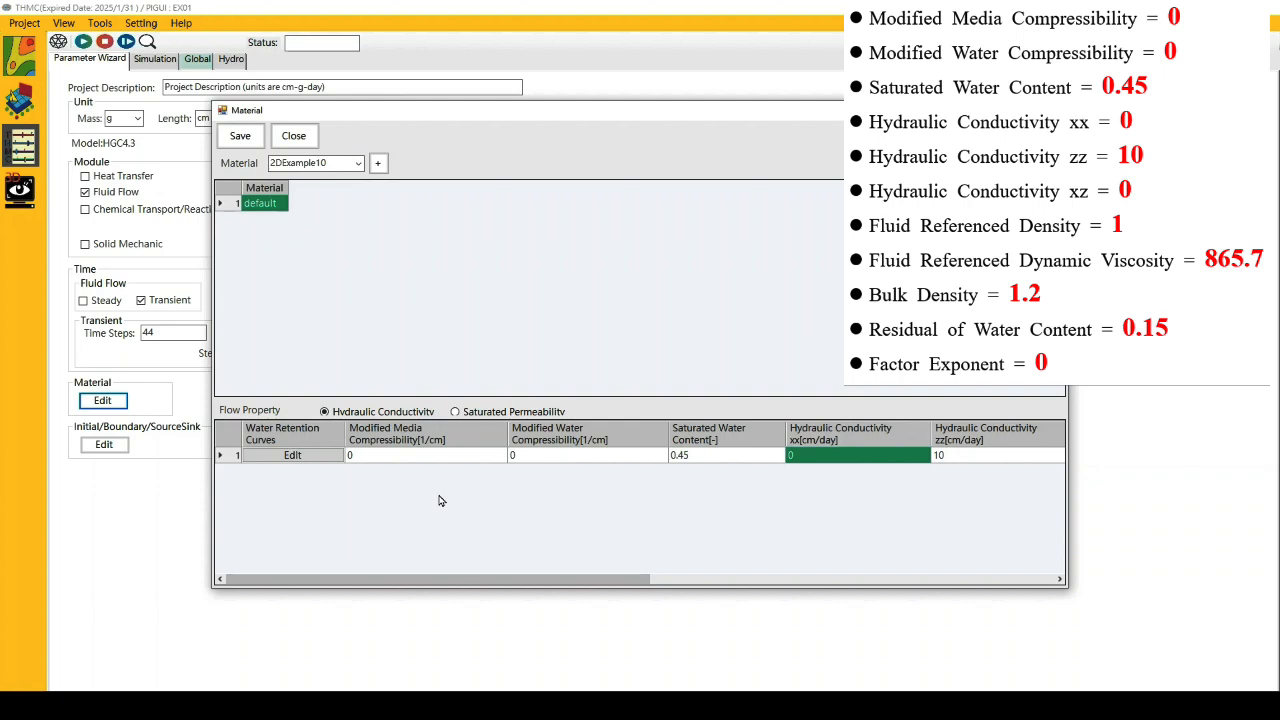
pyautogui.press('Tab')
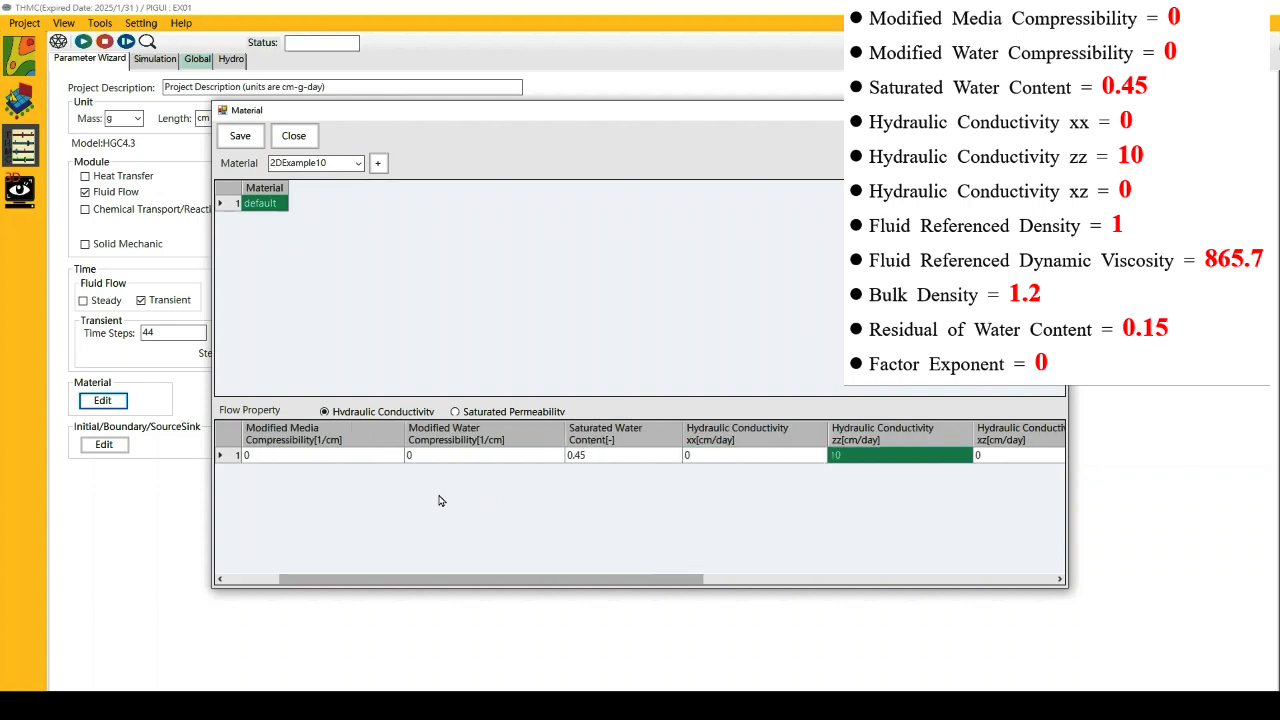
pyautogui.press('Tab')
pyautogui.press('Tab')
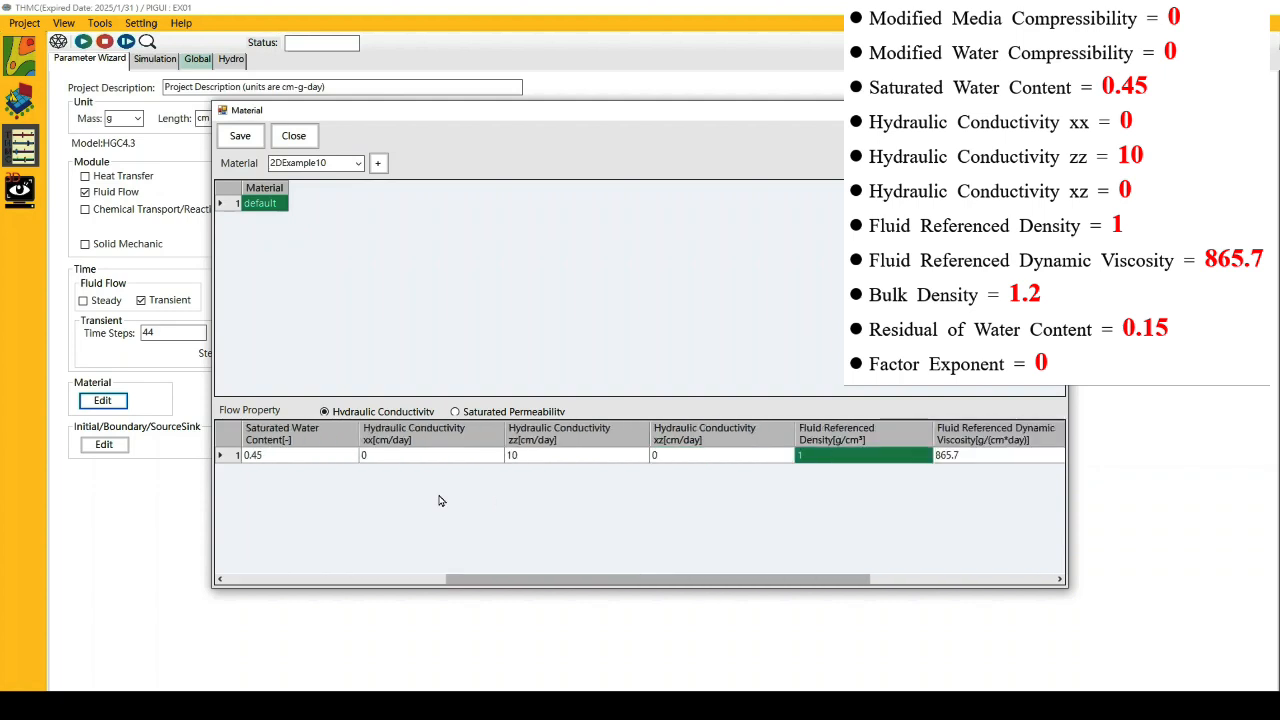
pyautogui.press('Tab')
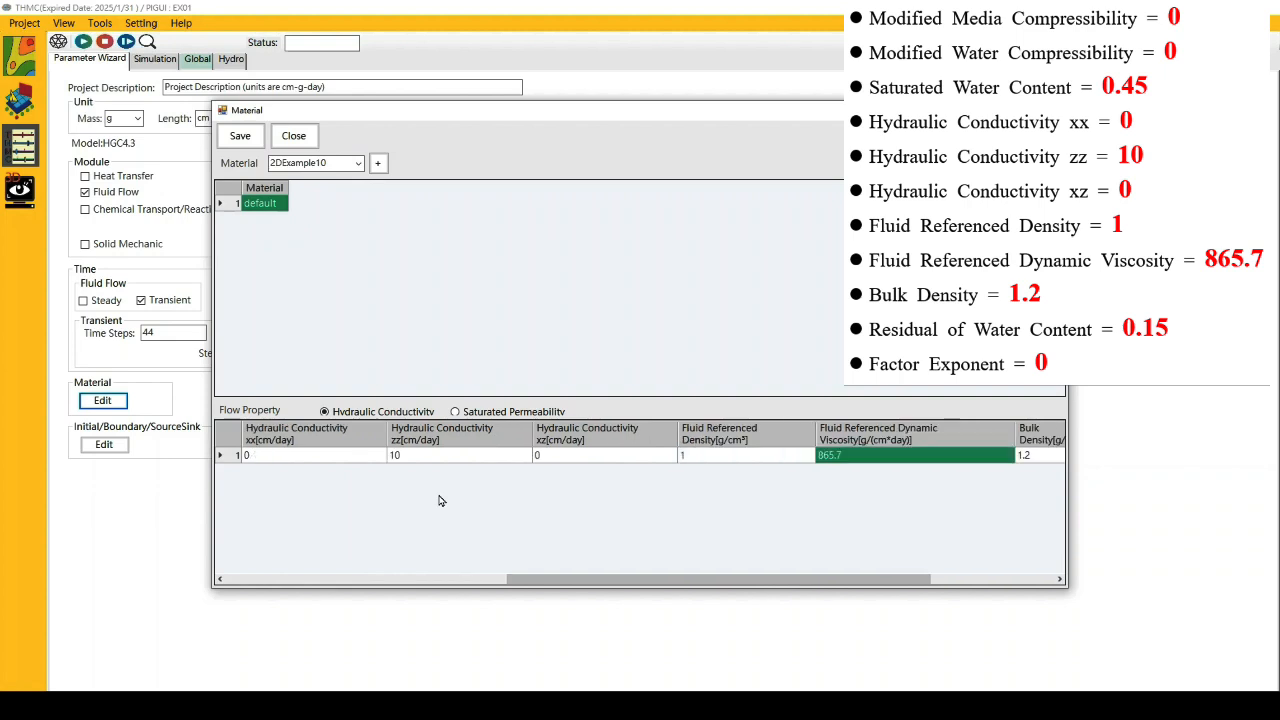
pyautogui.press('Tab')
pyautogui.press('Tab')
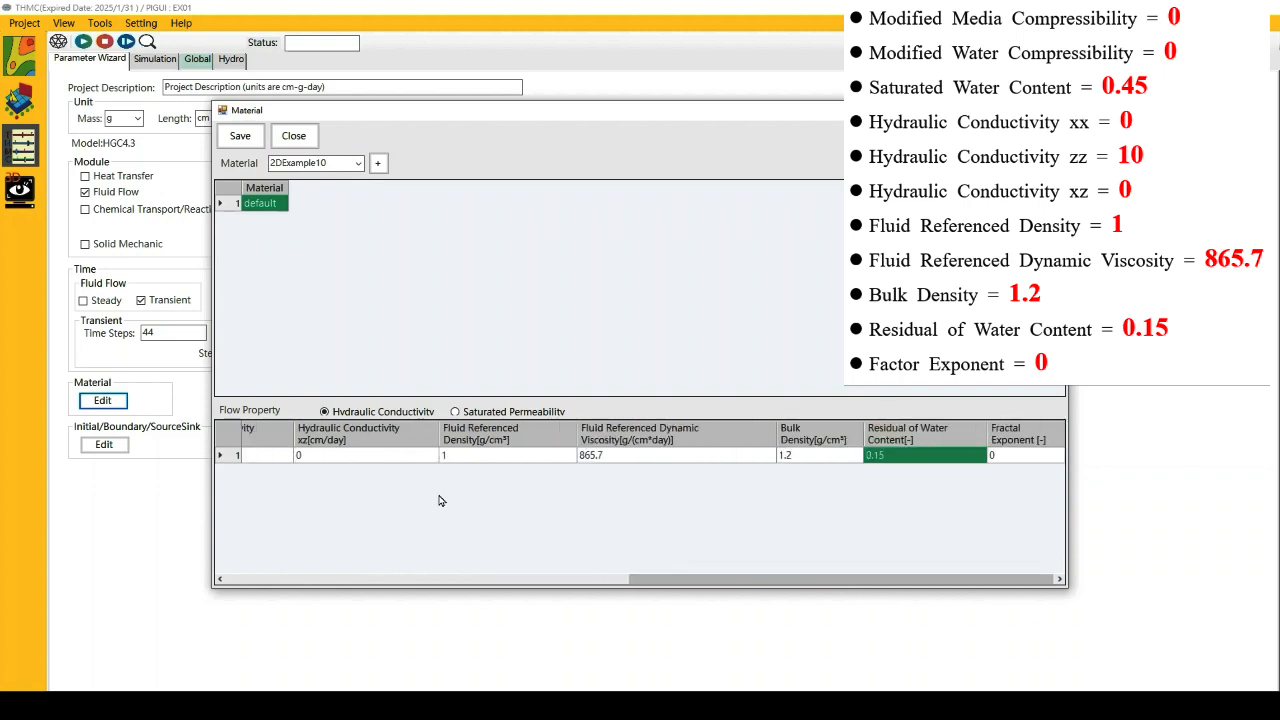
pyautogui.press('Tab')
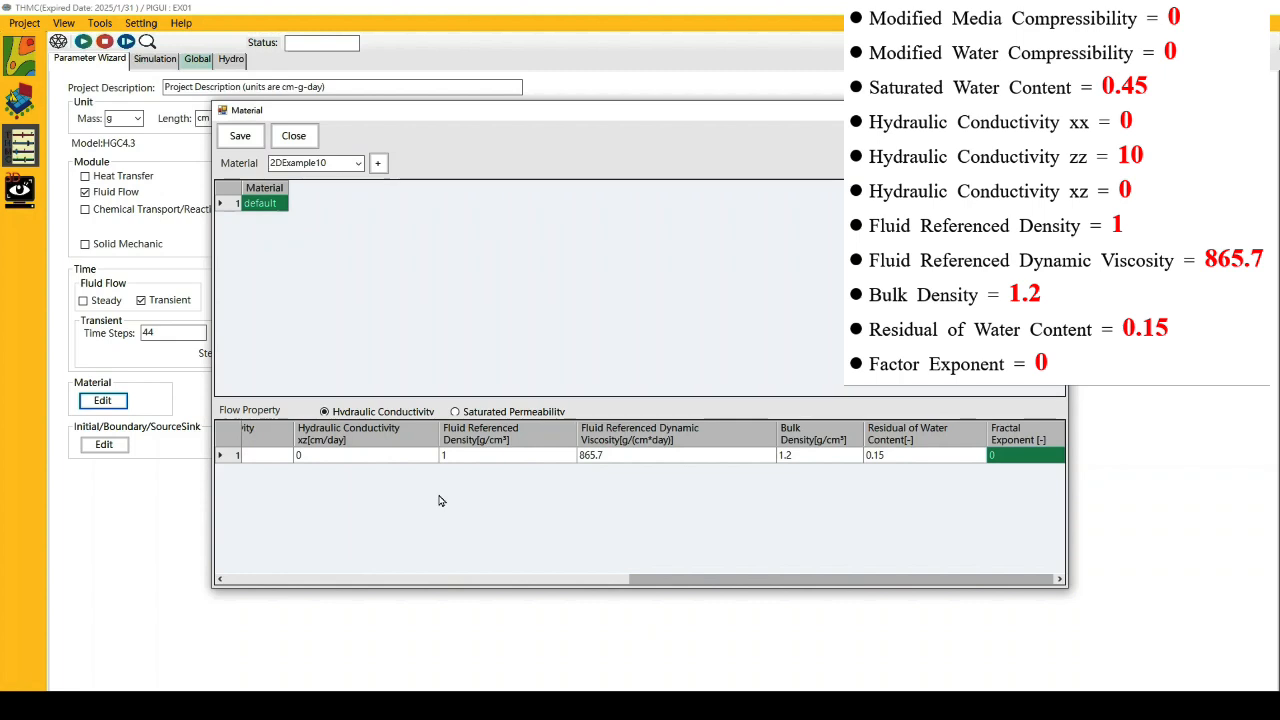
pyautogui.moveTo(634, 586); pyautogui.dragTo(226, 587)
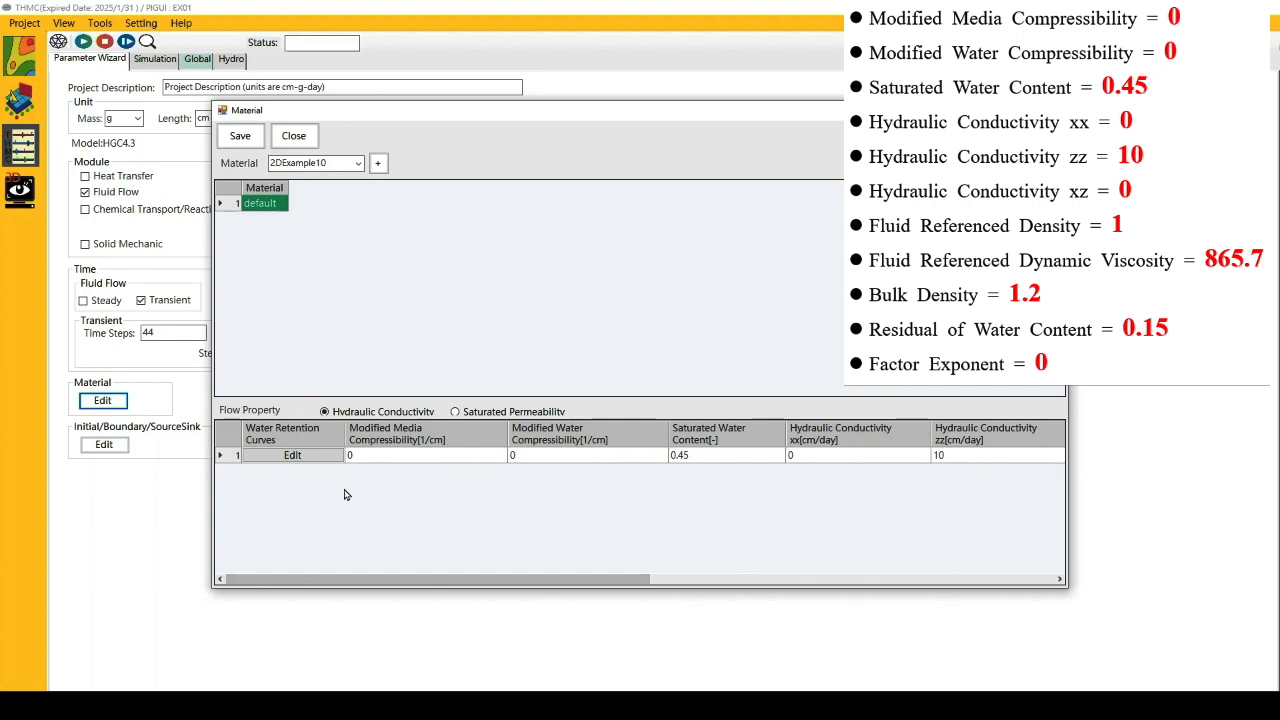
# Check the default material's KSP = -1 water retention curve parameters, confirm them, and save the material
pyautogui.click(311, 458)
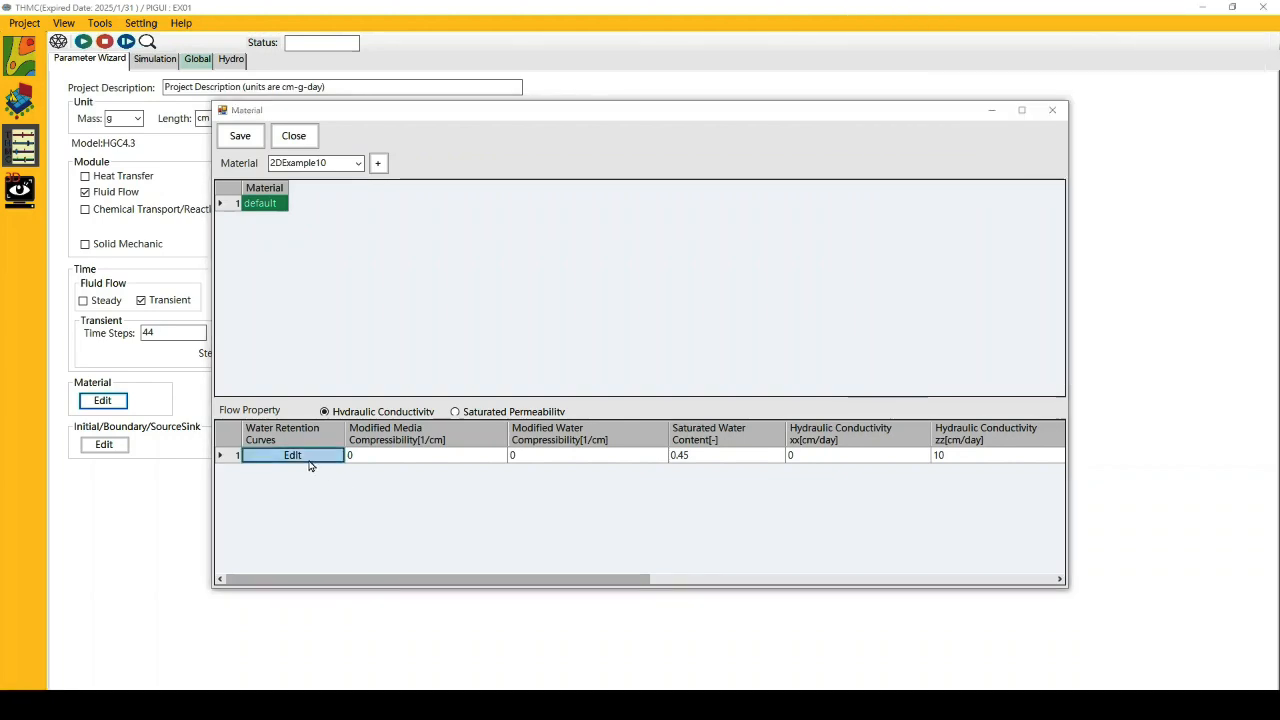
pyautogui.click(310, 460)
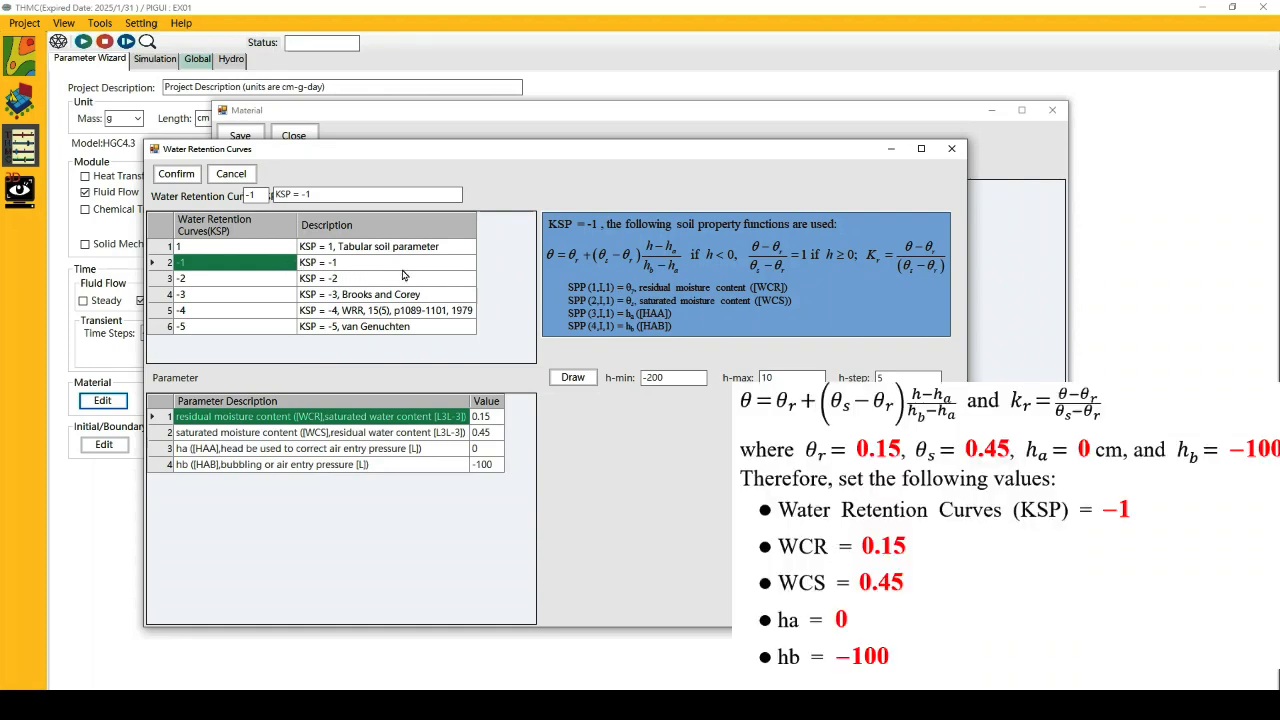
pyautogui.click(495, 422)
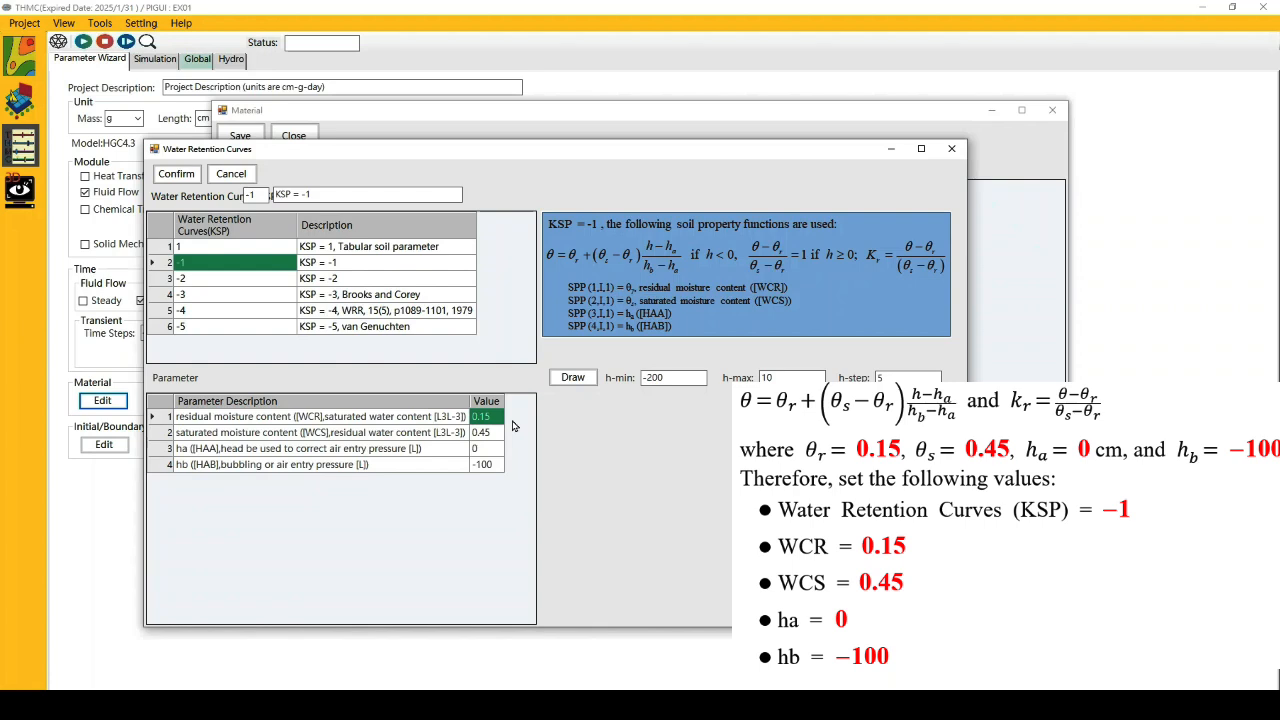
pyautogui.press('Down')
pyautogui.press('Down')
pyautogui.press('Down')
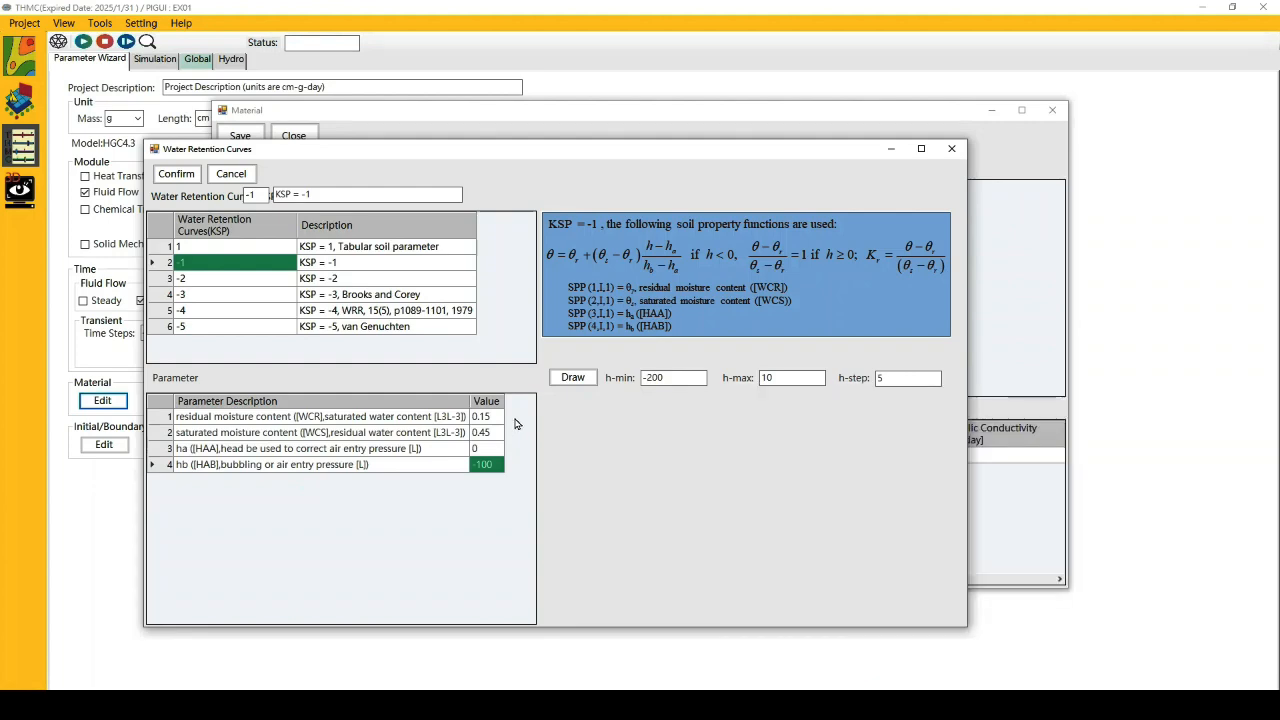
pyautogui.click(177, 176)
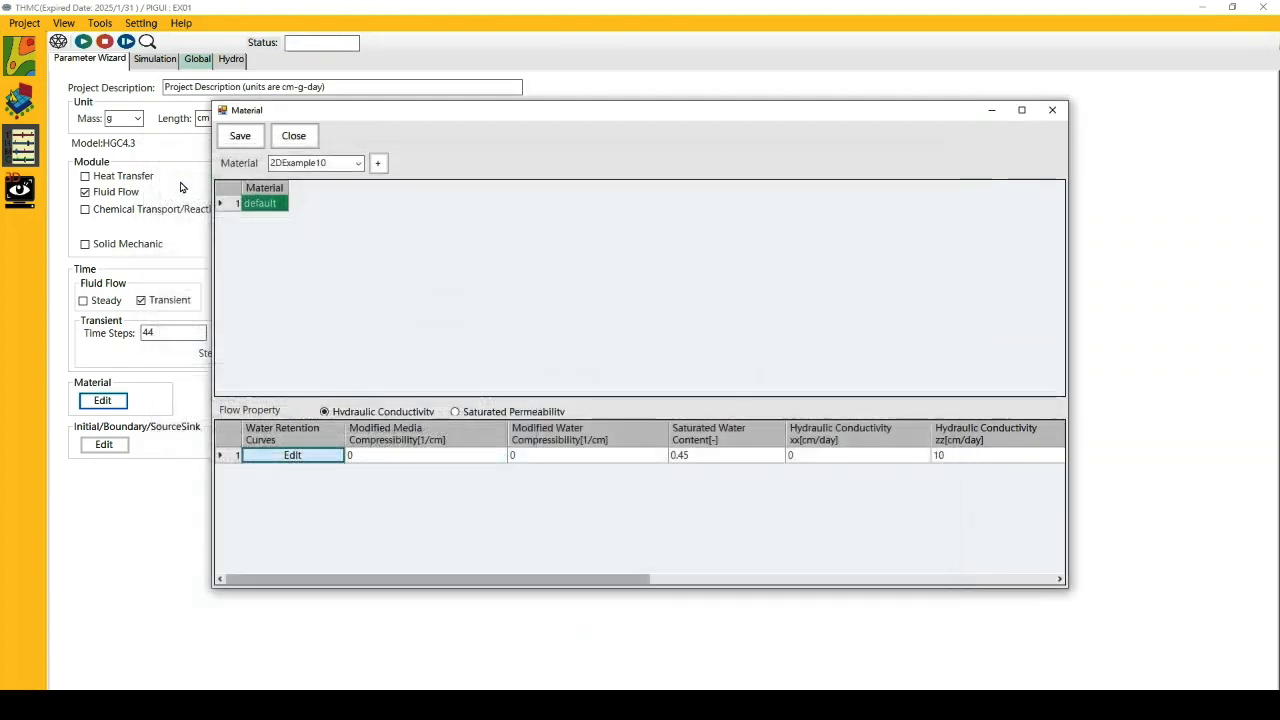
pyautogui.click(250, 140)
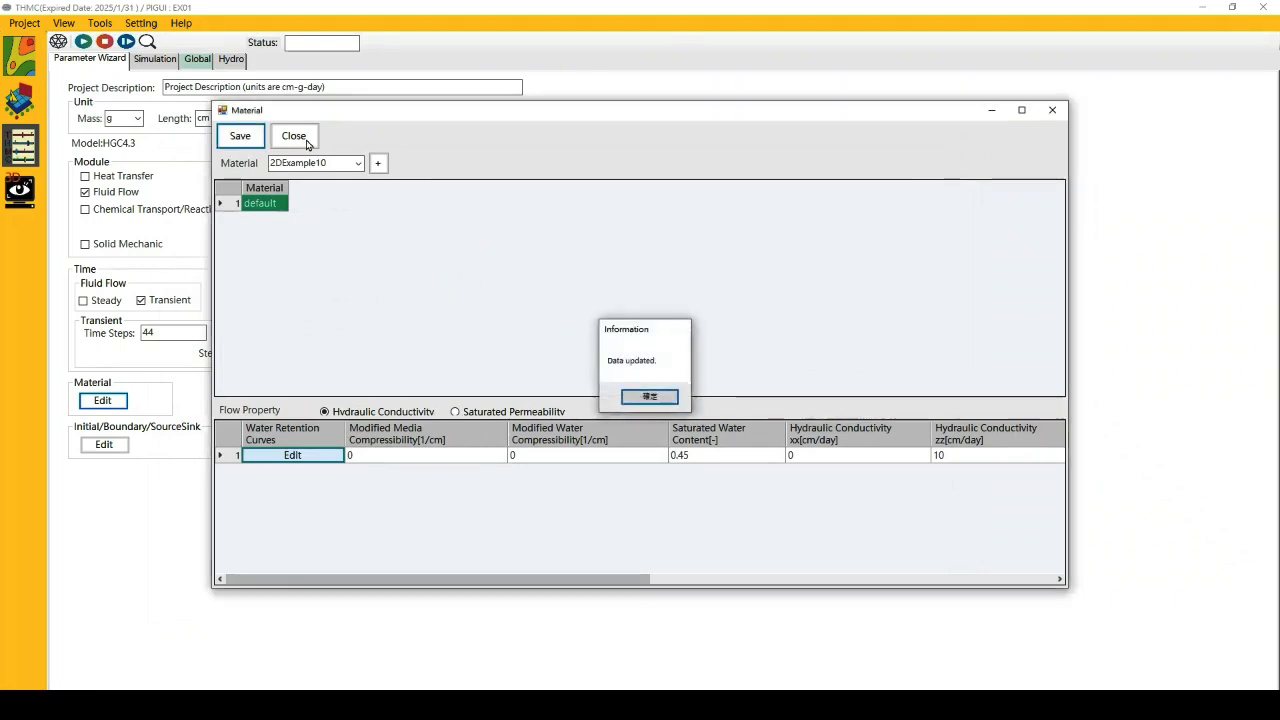
pyautogui.press('Return')
pyautogui.click(294, 136)
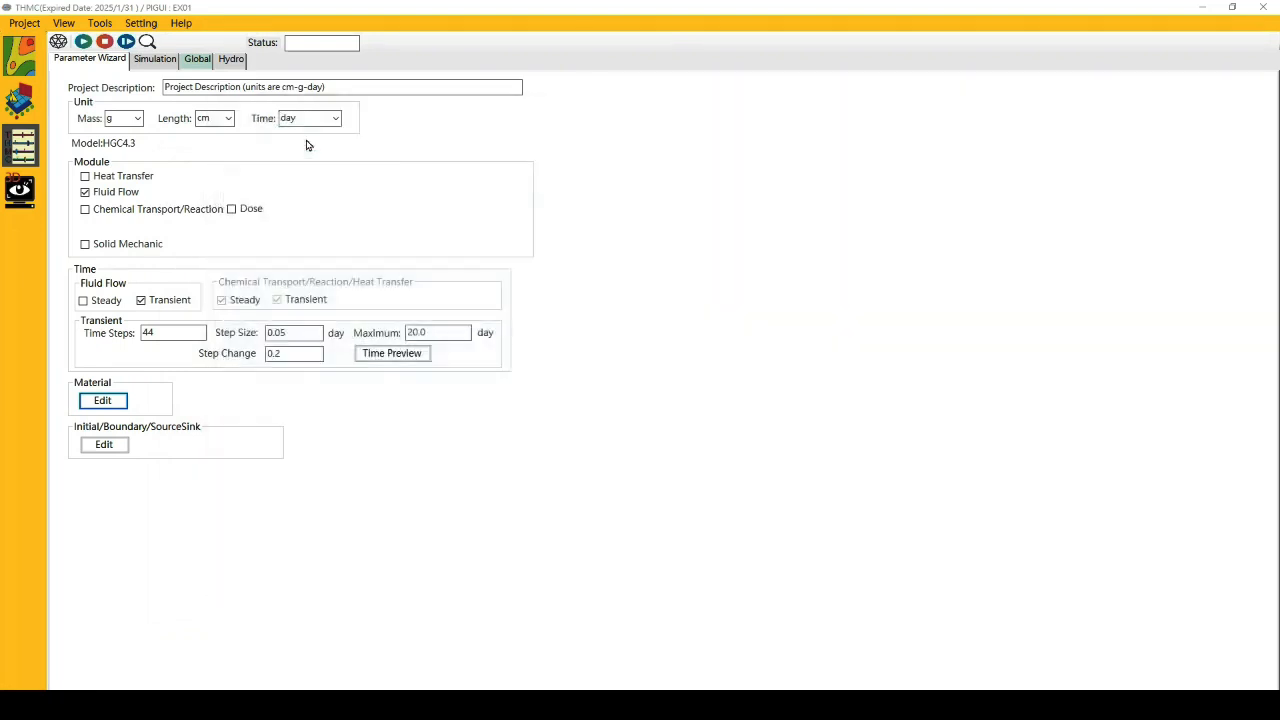
# Add a hydrological Initial Condition entry to the project's initial, boundary and source/sink conditions
pyautogui.click(105, 447)
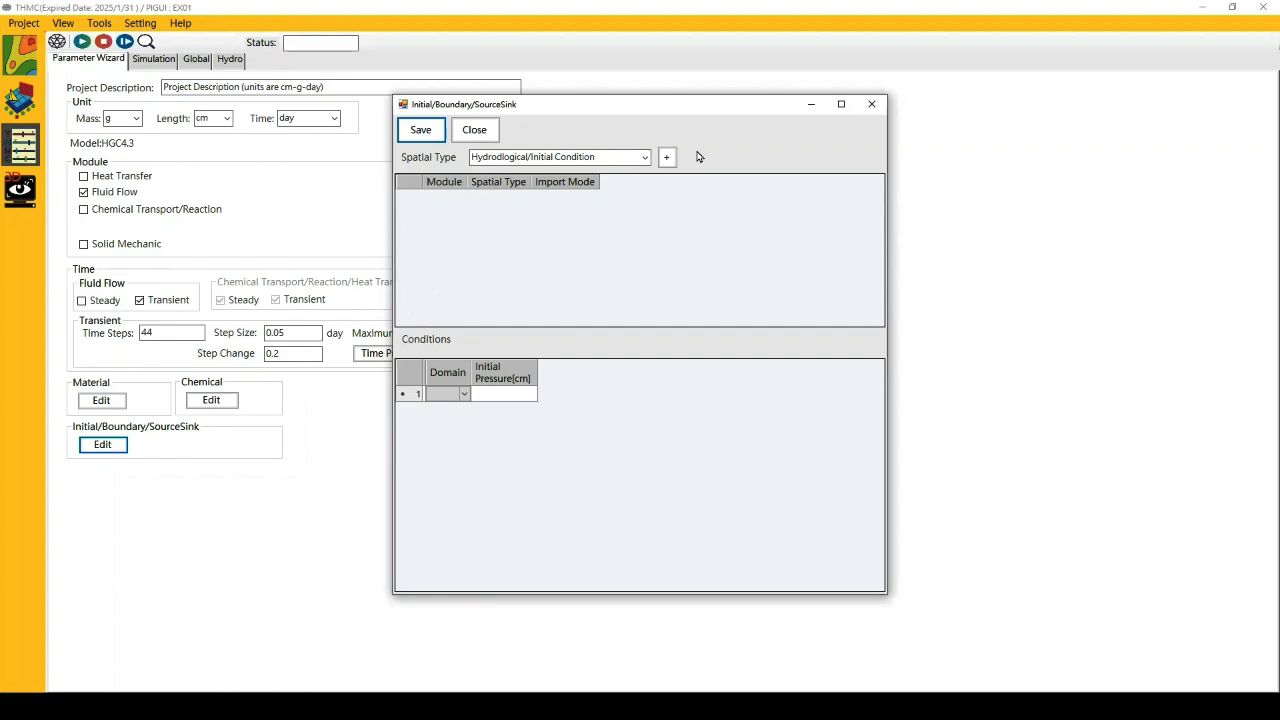
pyautogui.click(645, 157)
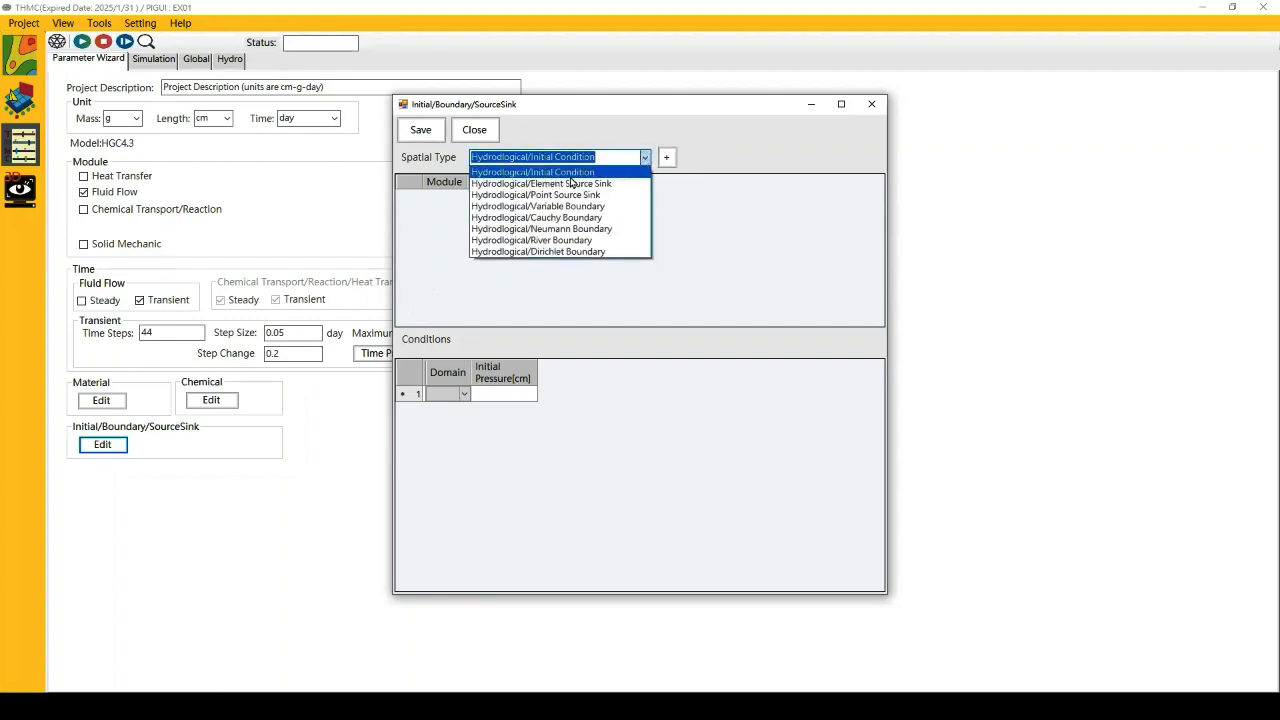
pyautogui.click(570, 172)
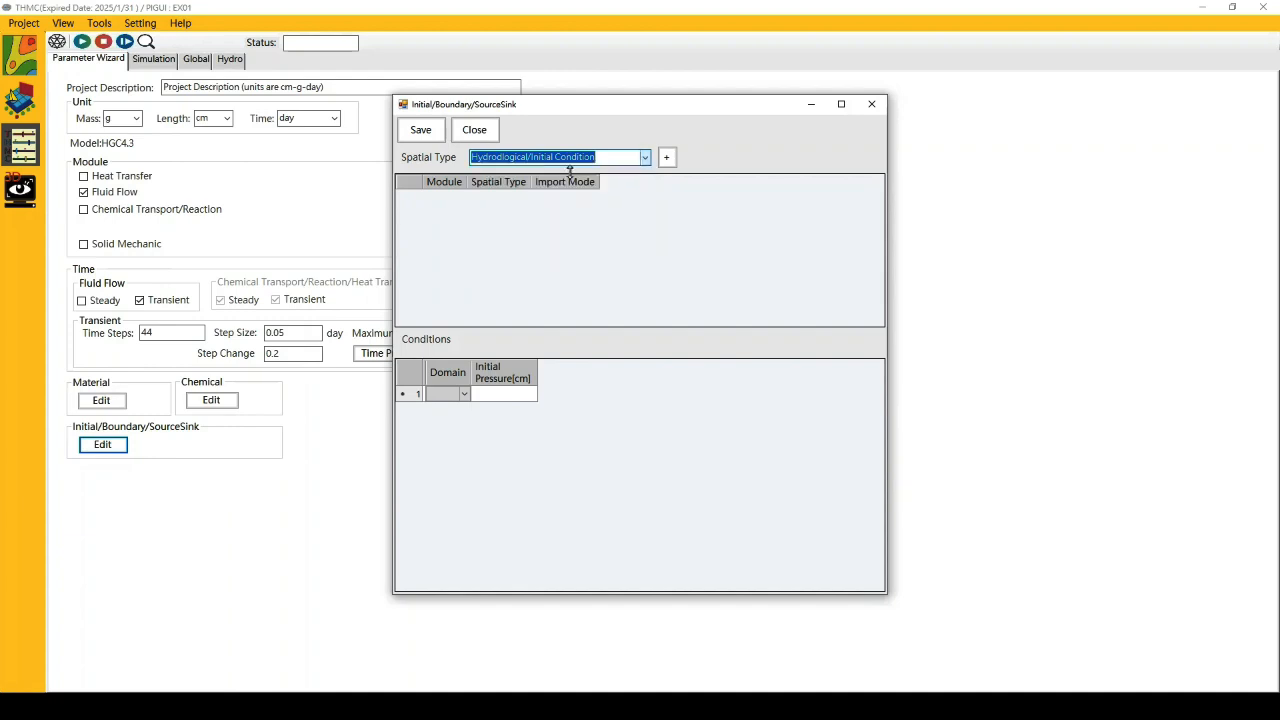
pyautogui.click(667, 159)
# Assign the domains Hydrological_Initial_top, Hydrological_Initial_bottom and Hydrological_Initial_rest to the initial condition, one per row
pyautogui.click(460, 394)
pyautogui.click(462, 394)
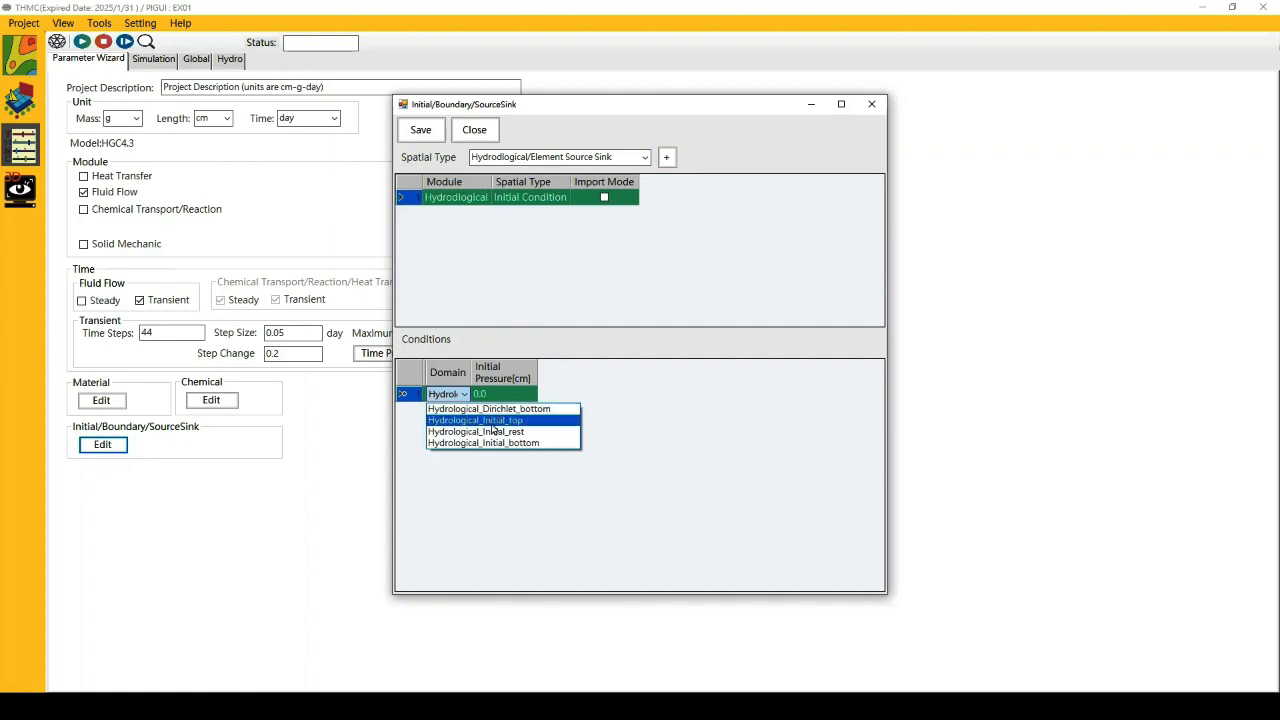
pyautogui.click(492, 420)
pyautogui.click(486, 410)
pyautogui.click(488, 410)
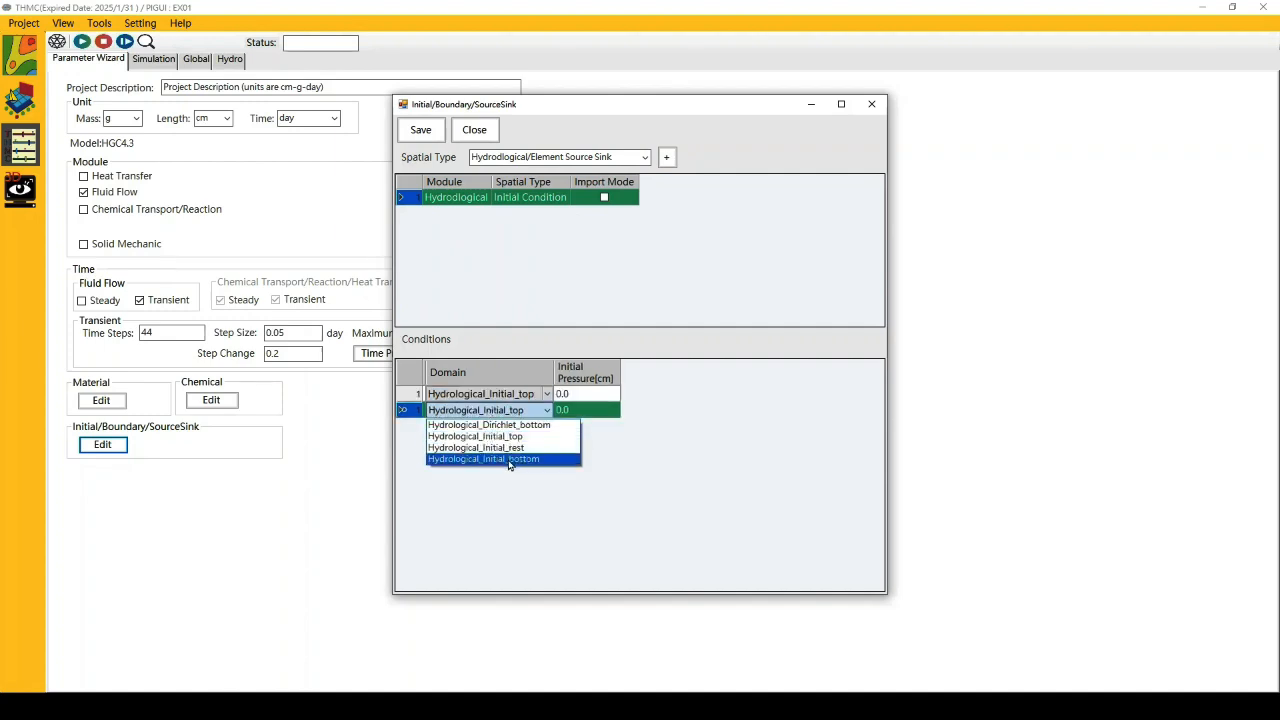
pyautogui.click(508, 459)
pyautogui.click(508, 426)
pyautogui.click(510, 426)
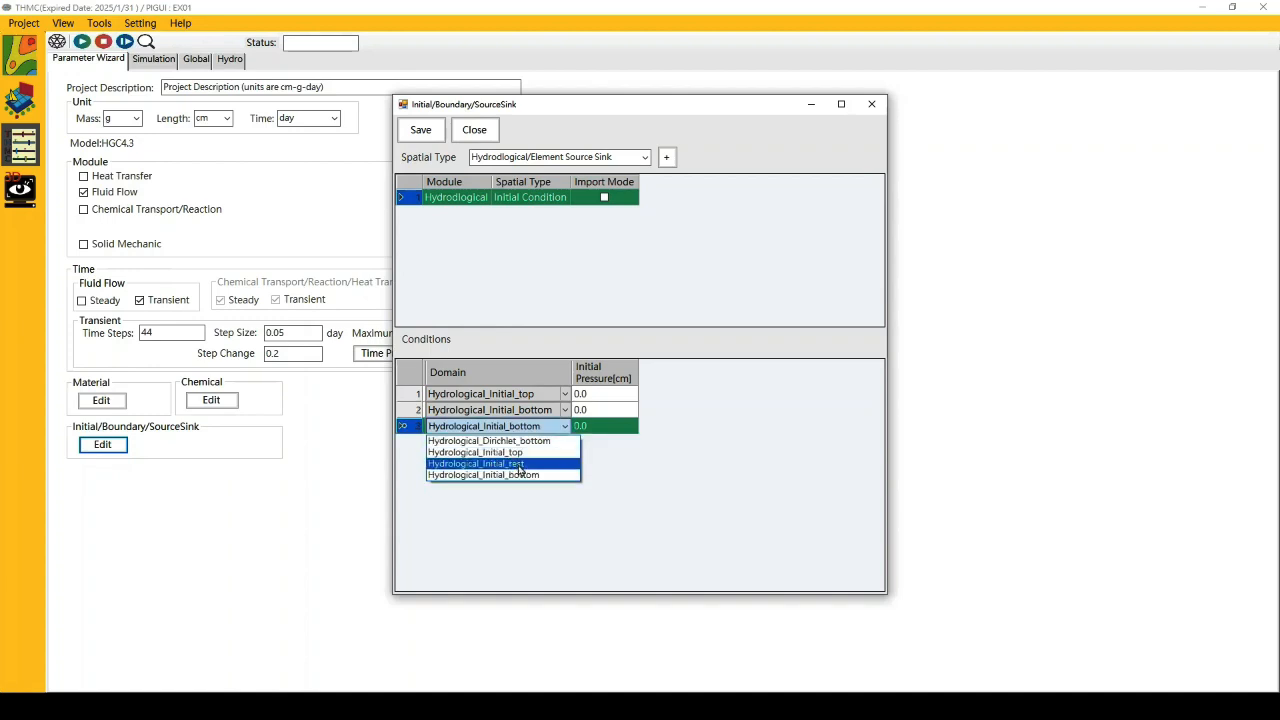
pyautogui.click(517, 468)
# Set the initial pressure to -90 cm for Hydrological_Initial_top and -97 cm for Hydrological_Initial_rest
pyautogui.click(591, 394)
pyautogui.click(593, 393)
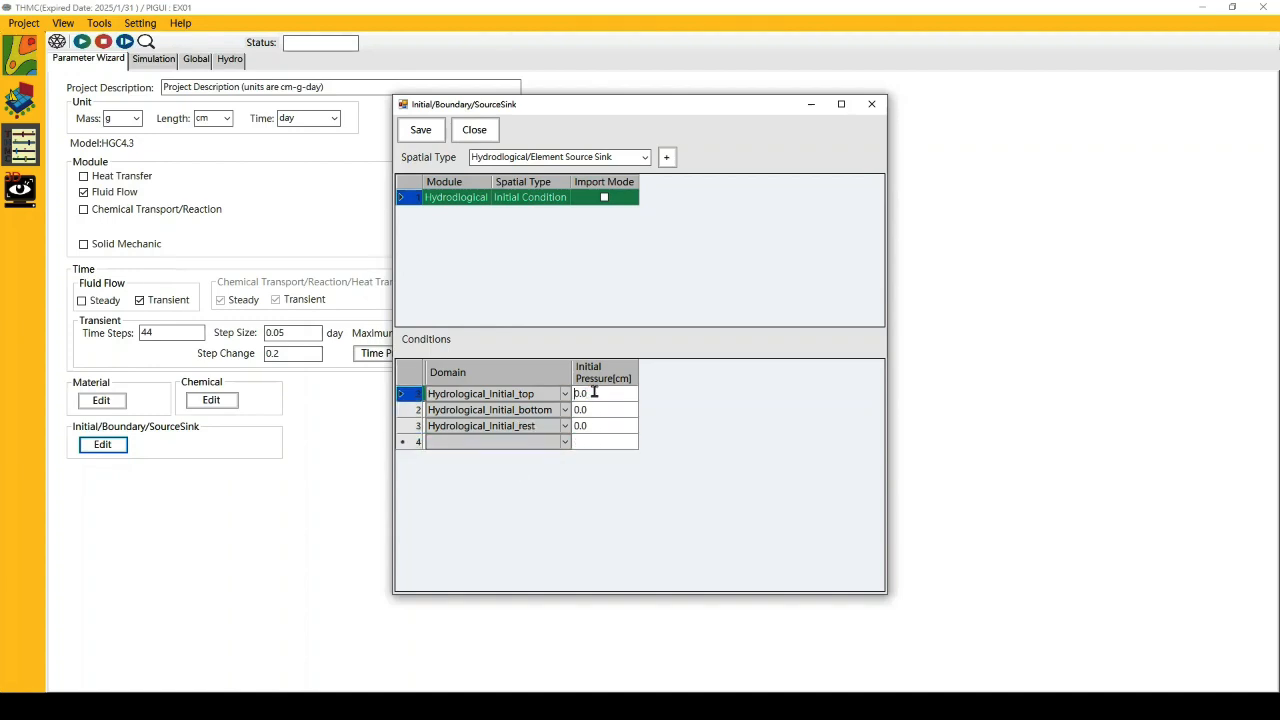
pyautogui.doubleClick(593, 393)
pyautogui.write('-9')
pyautogui.press('Return')
pyautogui.press('Return')
pyautogui.write('-')
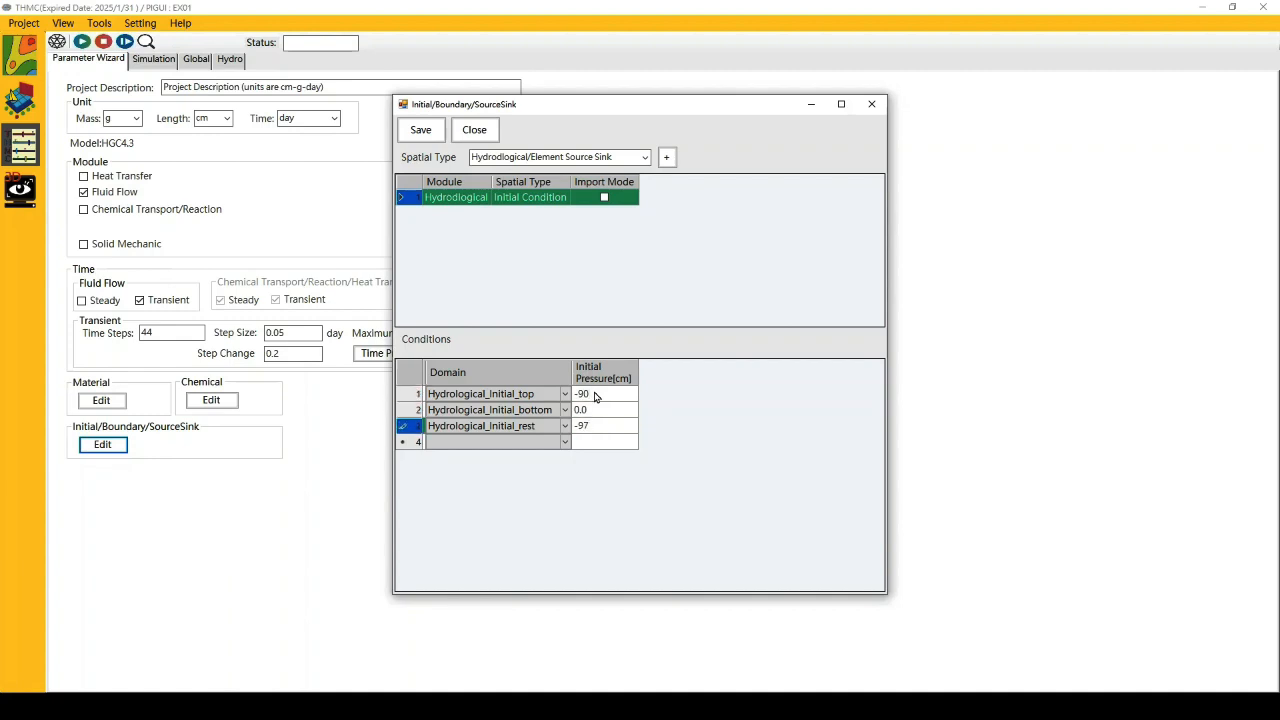
pyautogui.press('Return')
pyautogui.press('BackSpace')
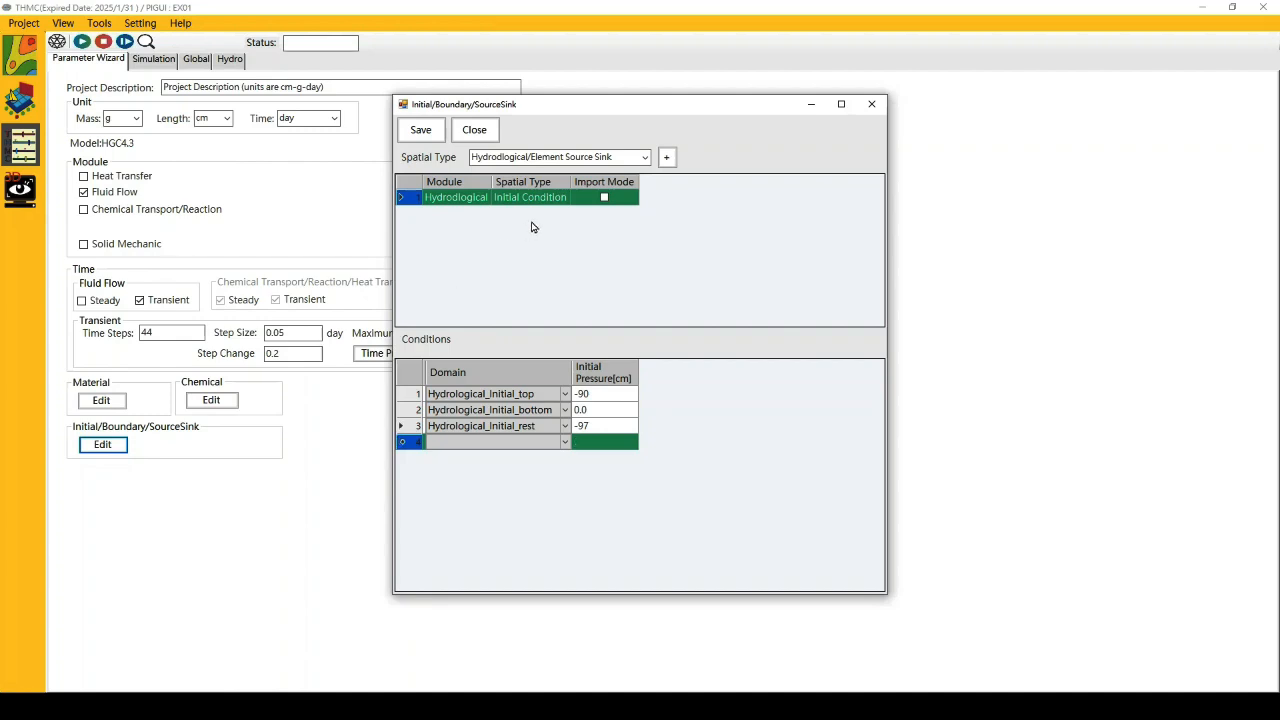
# Add a hydrological Dirichlet Boundary entry and assign it the domain Hydrological_Dirichlet_bottom
pyautogui.click(636, 158)
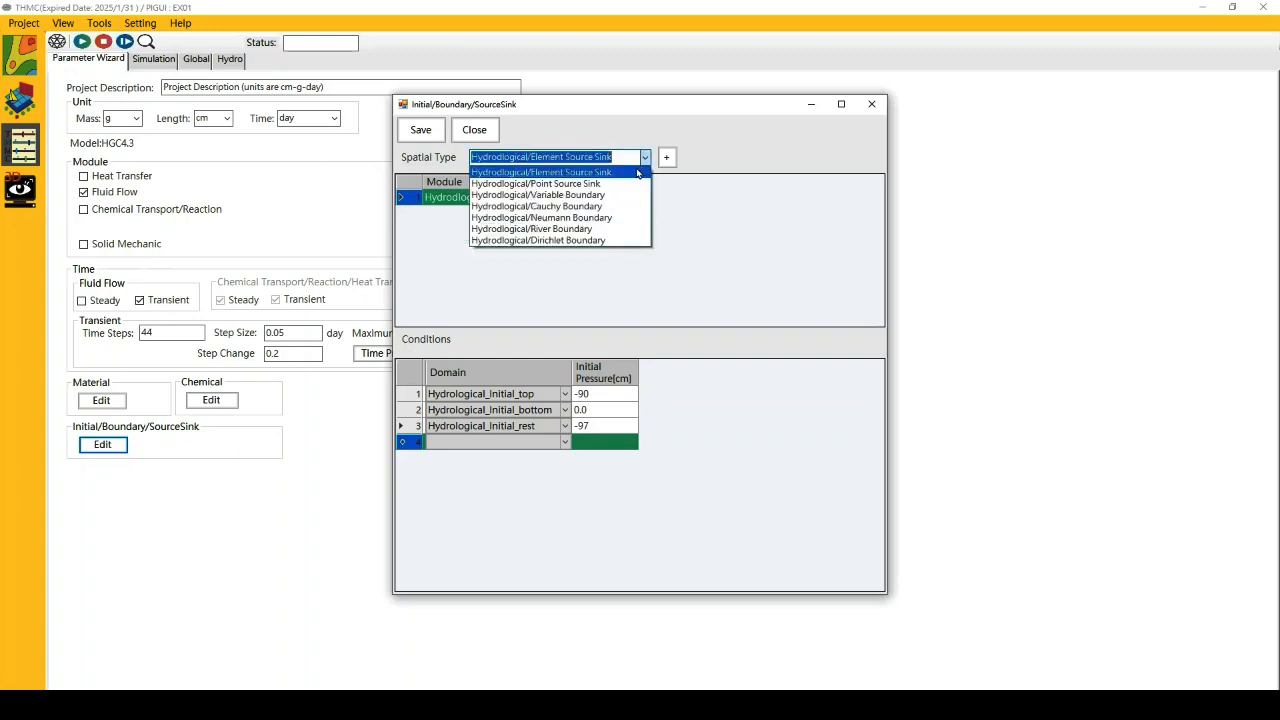
pyautogui.click(565, 241)
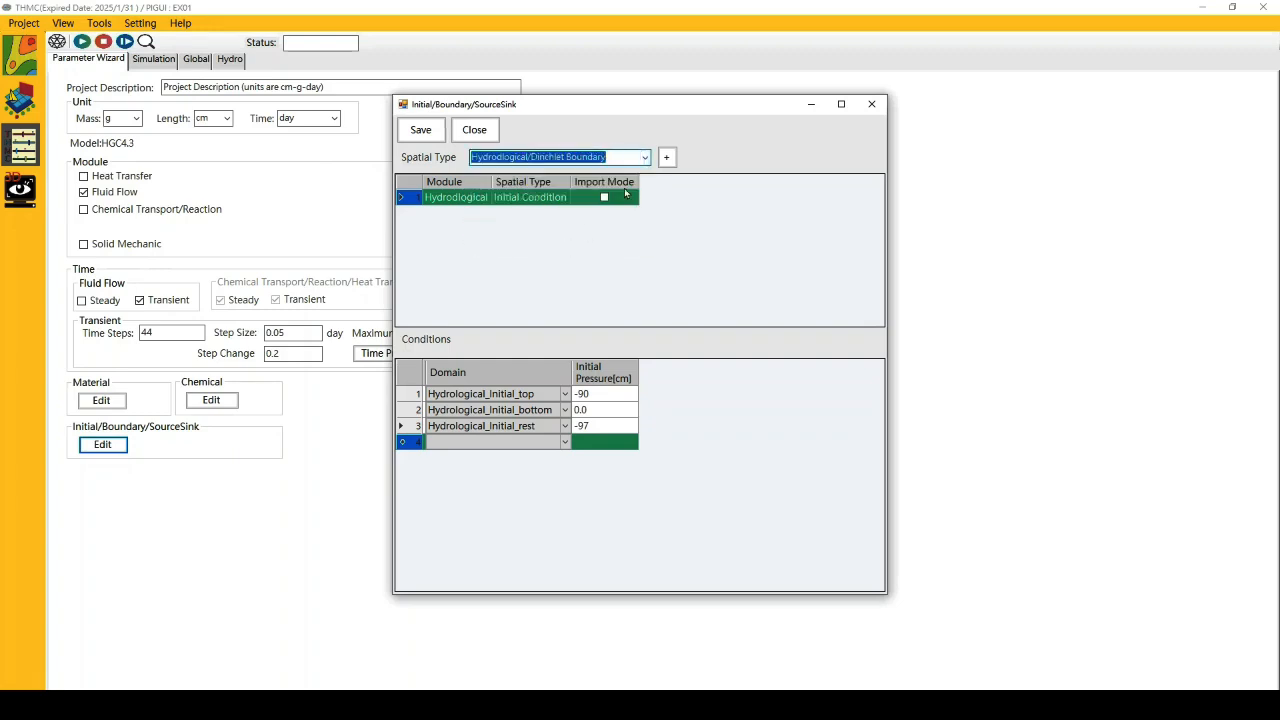
pyautogui.click(666, 157)
pyautogui.click(458, 381)
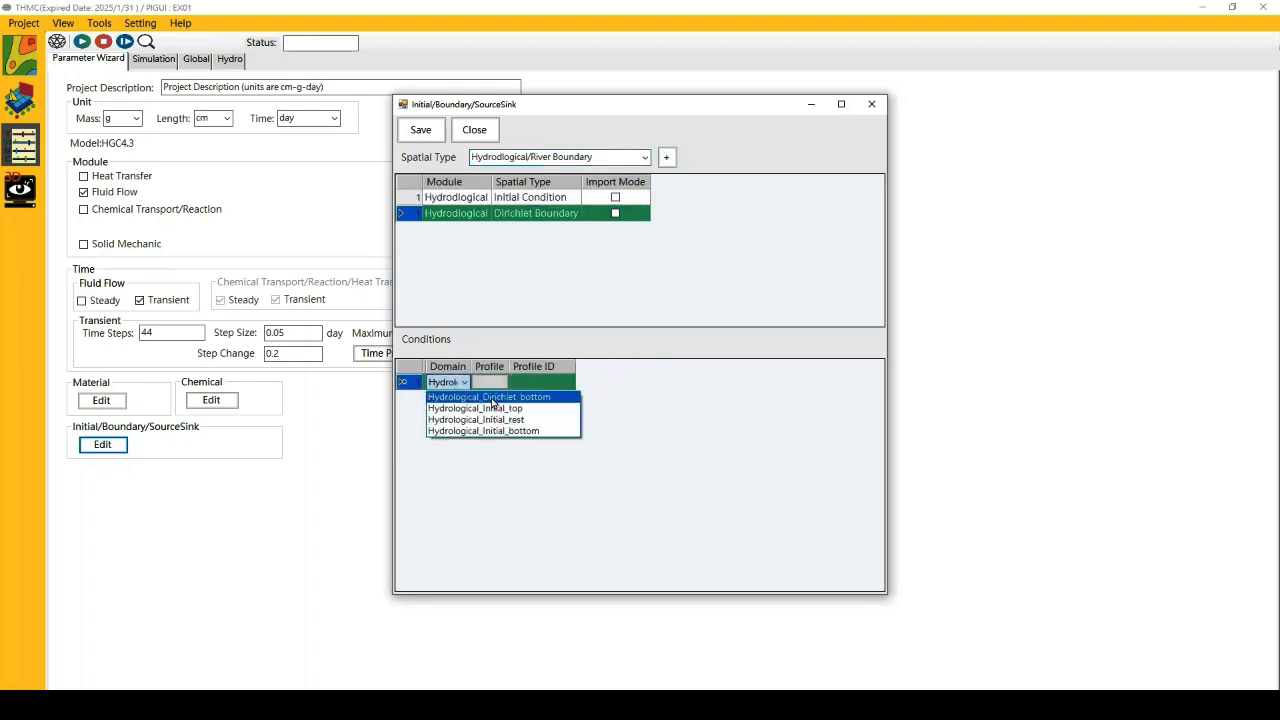
pyautogui.click(492, 398)
# Create and save a total head profile for Hydrological_Dirichlet_bottom with 0 cm at times 0 and 1.0e+38 days
pyautogui.click(603, 382)
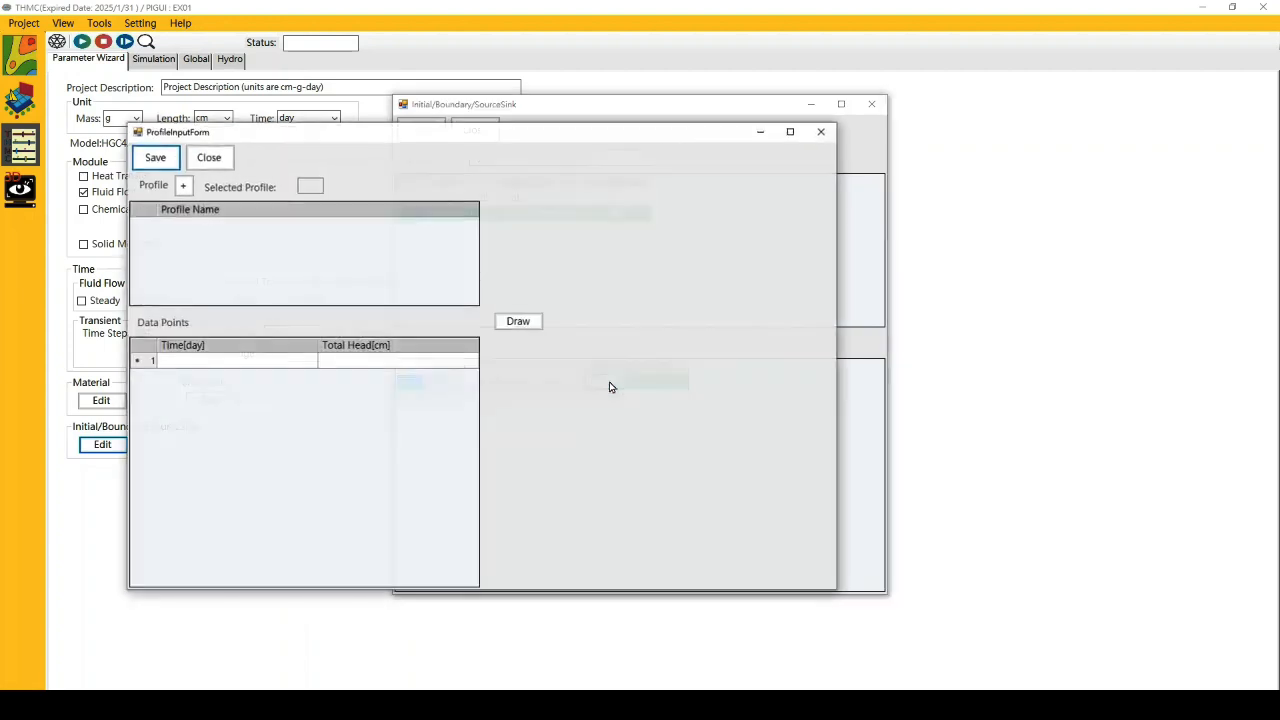
pyautogui.click(182, 186)
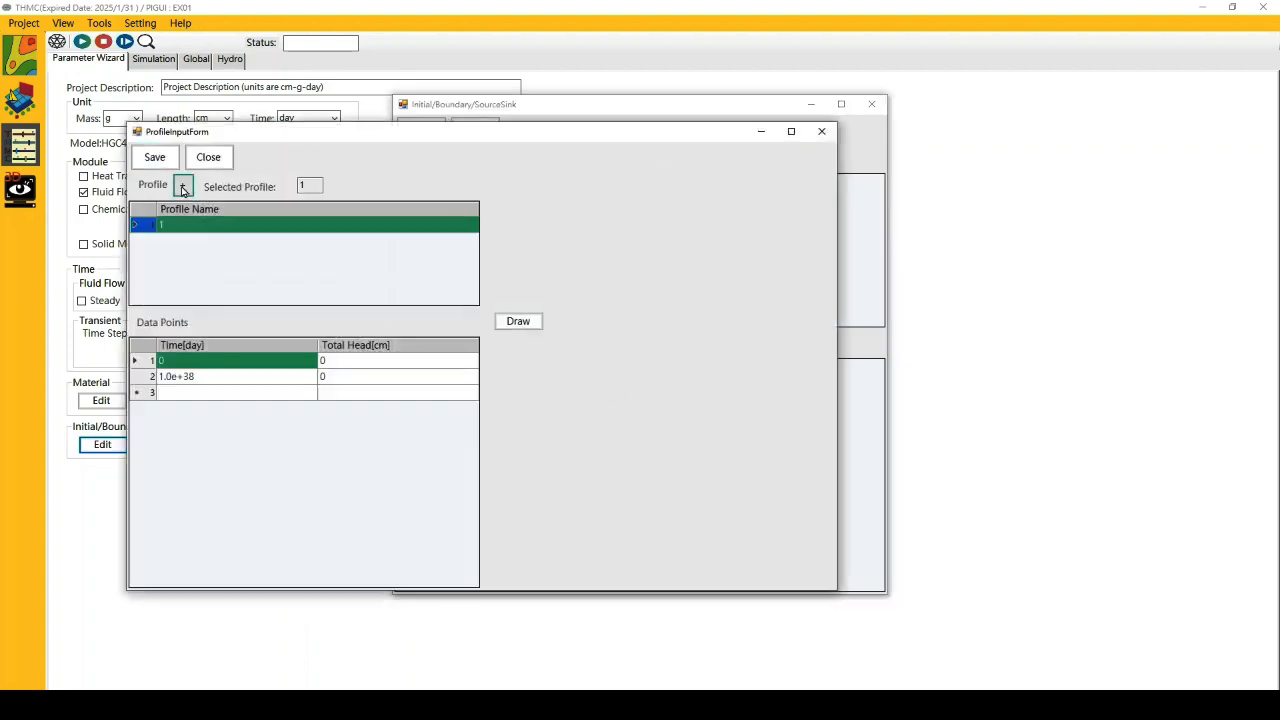
pyautogui.click(346, 364)
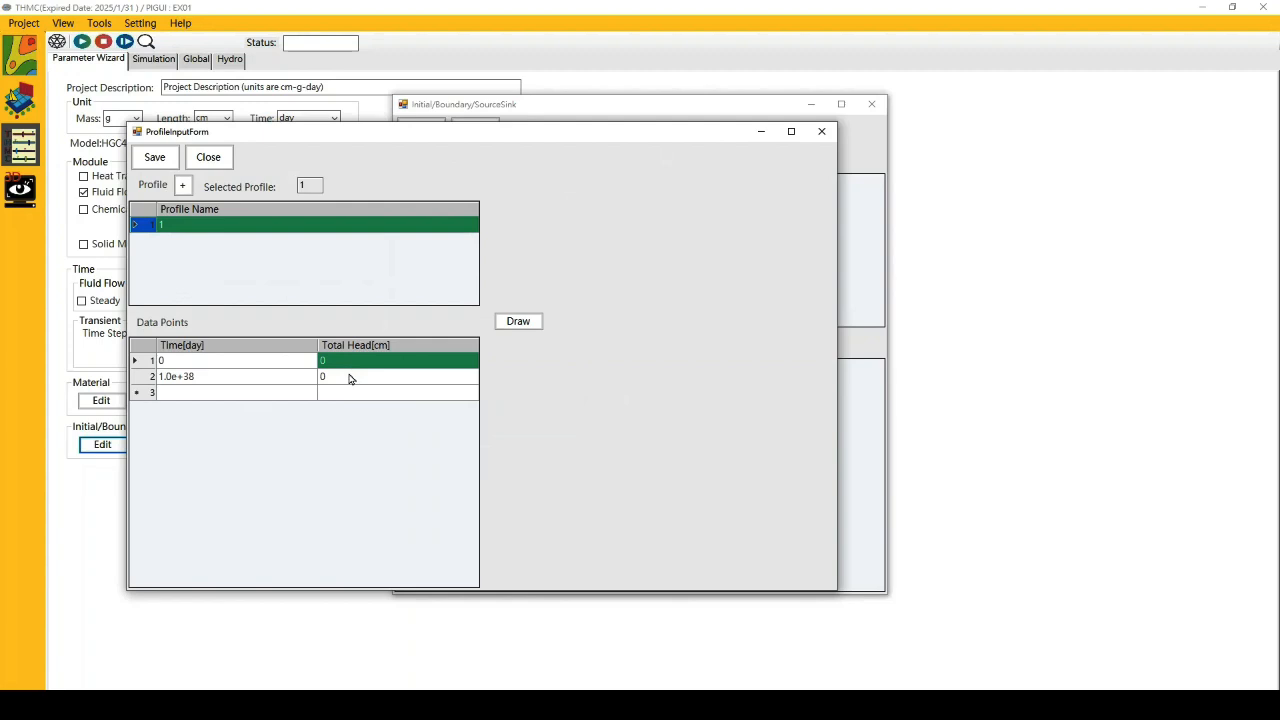
pyautogui.write('0')
pyautogui.click(350, 378)
pyautogui.write('0')
pyautogui.press('Return')
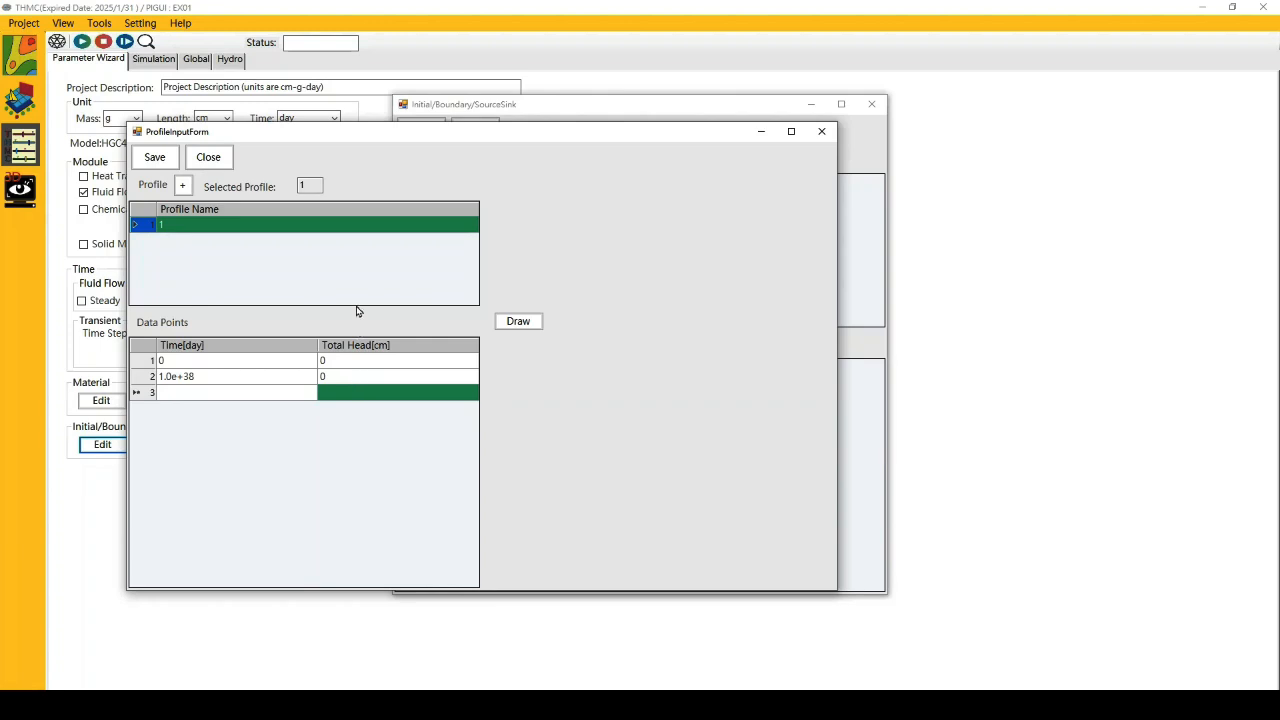
pyautogui.click(161, 160)
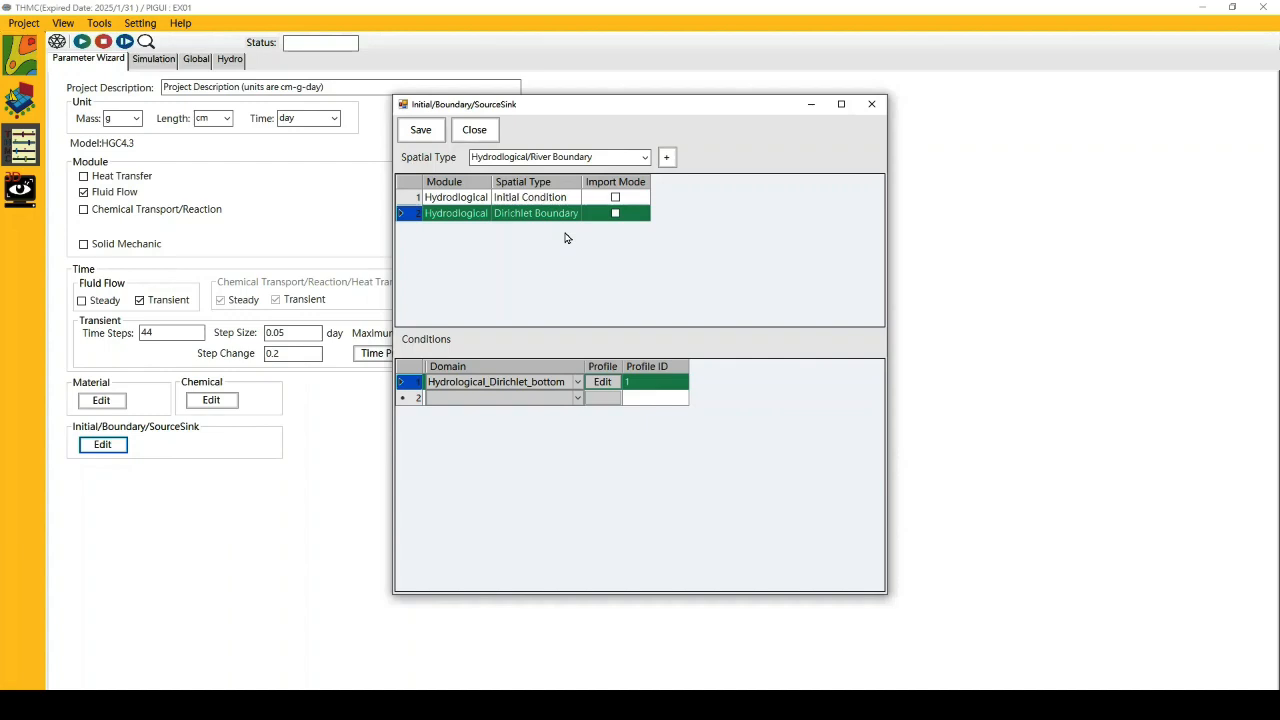
# Add a hydrological Variable Boundary entry and assign it the domain Hydrological_Variable_top
pyautogui.click(640, 157)
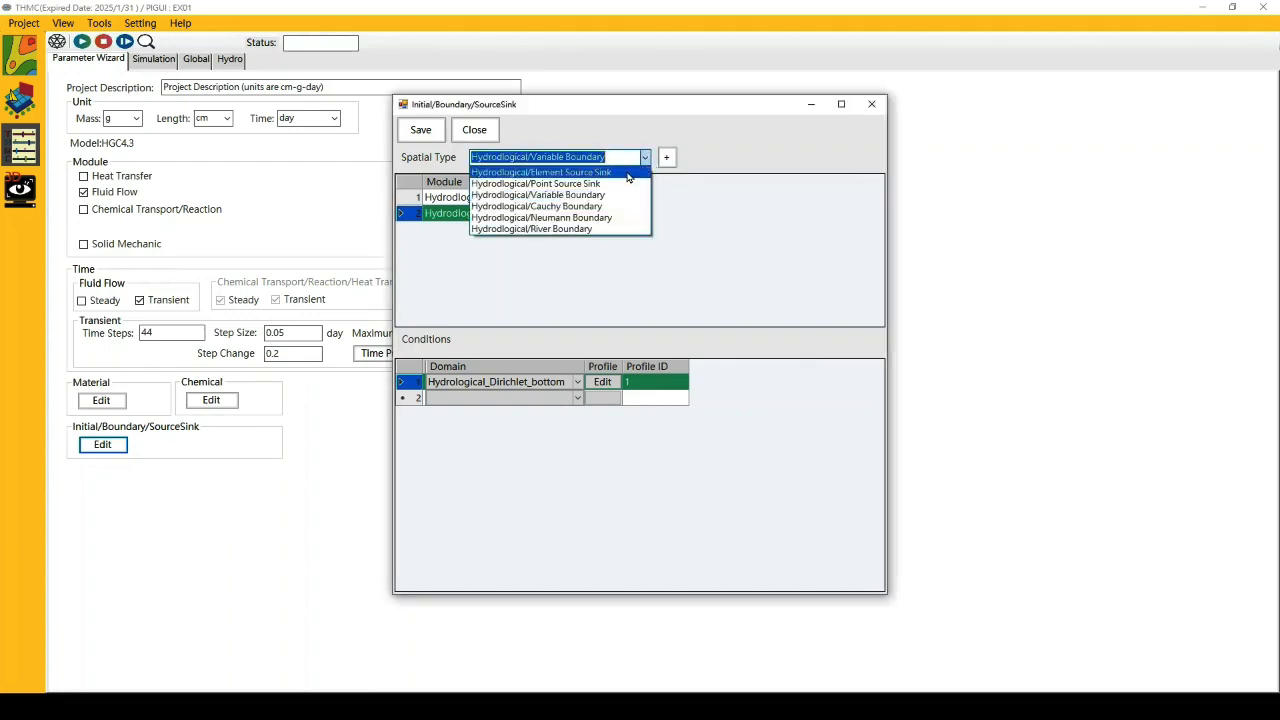
pyautogui.click(575, 195)
pyautogui.click(666, 157)
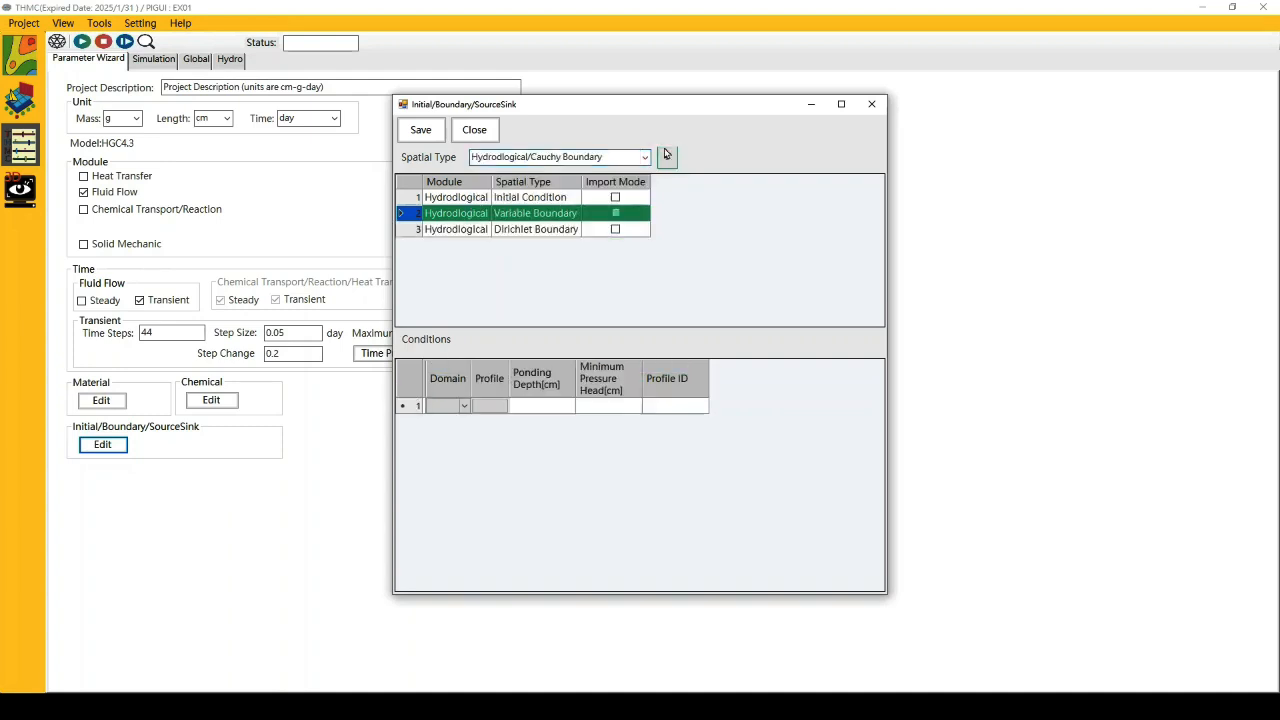
pyautogui.click(455, 408)
pyautogui.click(463, 408)
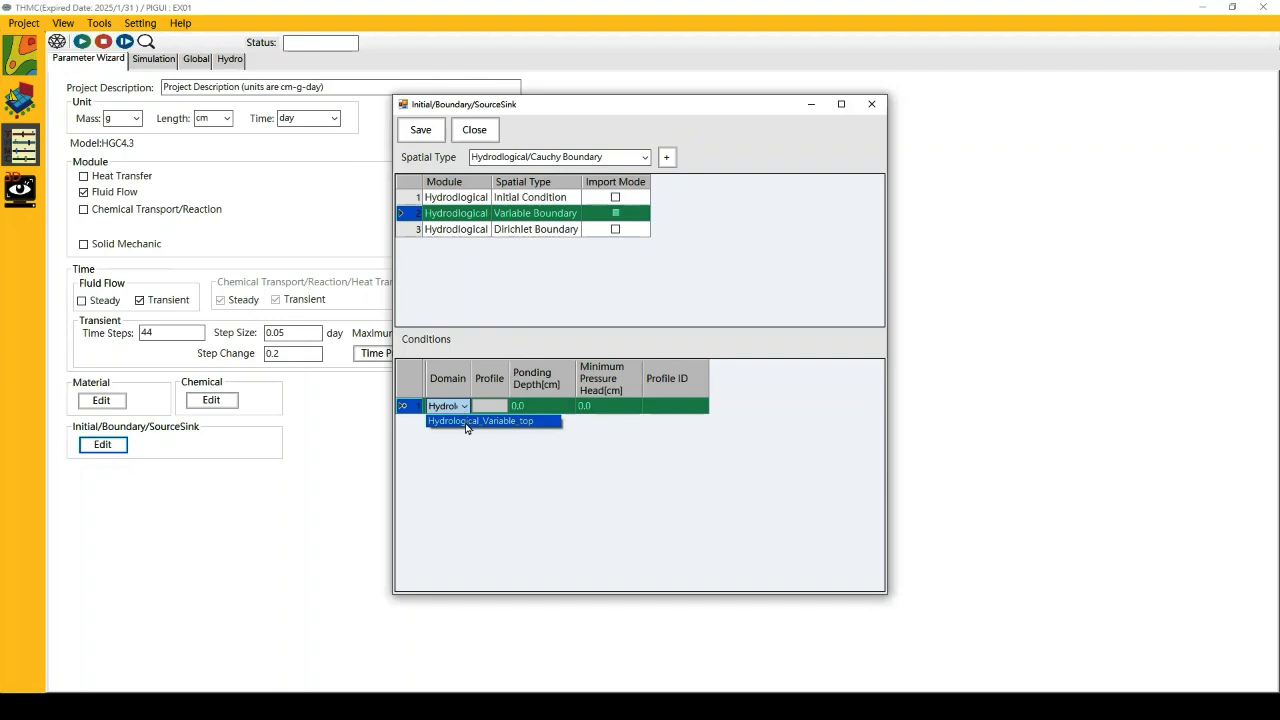
pyautogui.click(466, 421)
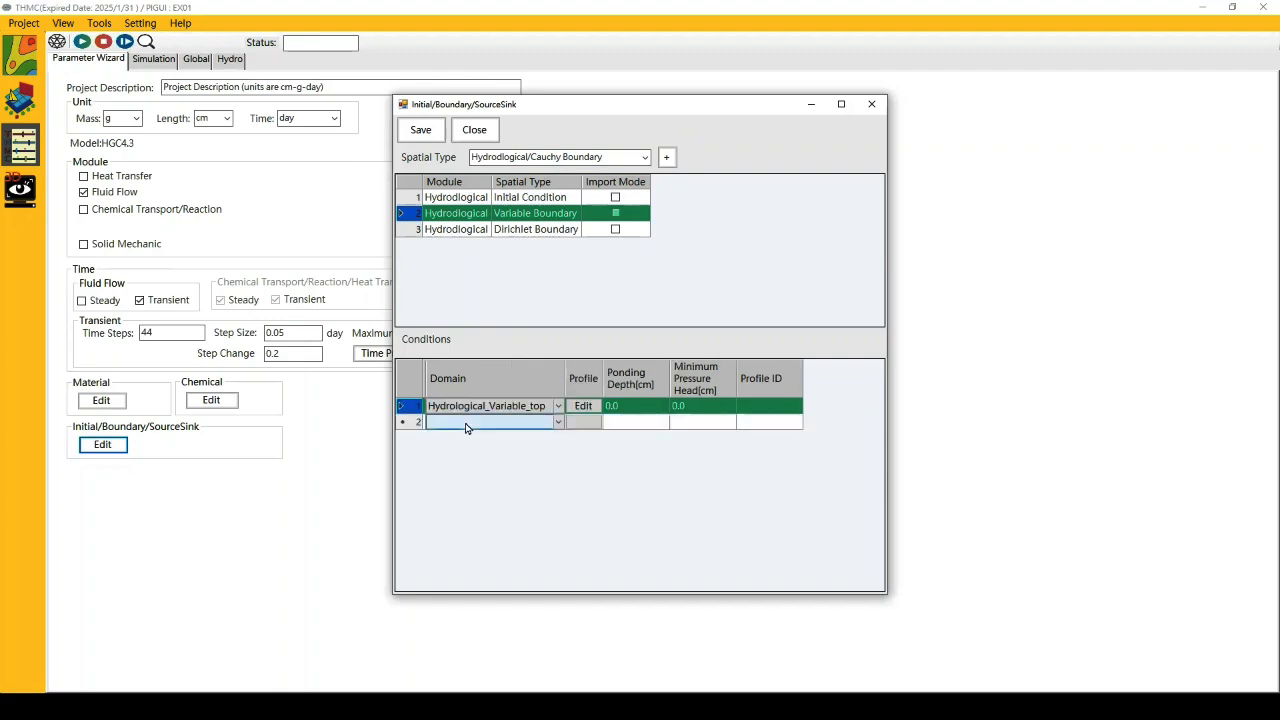
# Set the minimum pressure head of Hydrological_Variable_top to -90 cm
pyautogui.click(700, 405)
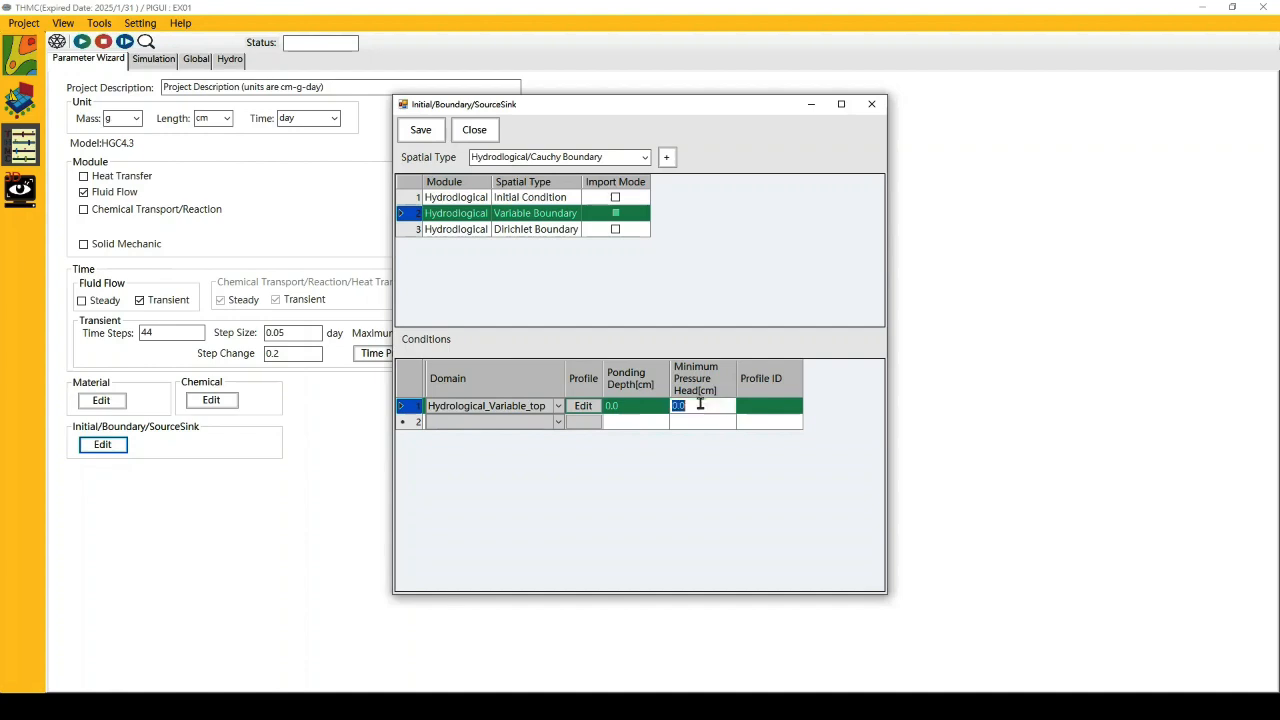
pyautogui.write('-90')
pyautogui.press('Return')
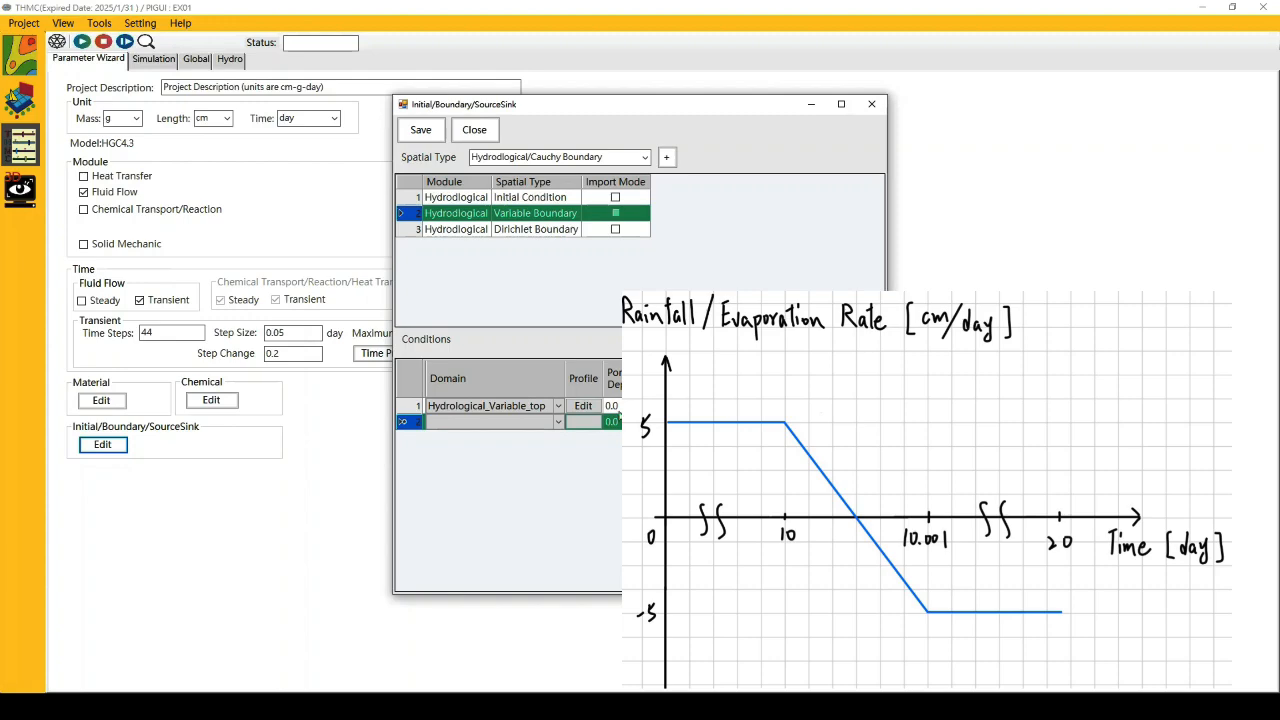
# Create a rainfall/evaporation profile for Hydrological_Variable_top with time points at 0, 10, 10.001 and 20 days
pyautogui.click(584, 406)
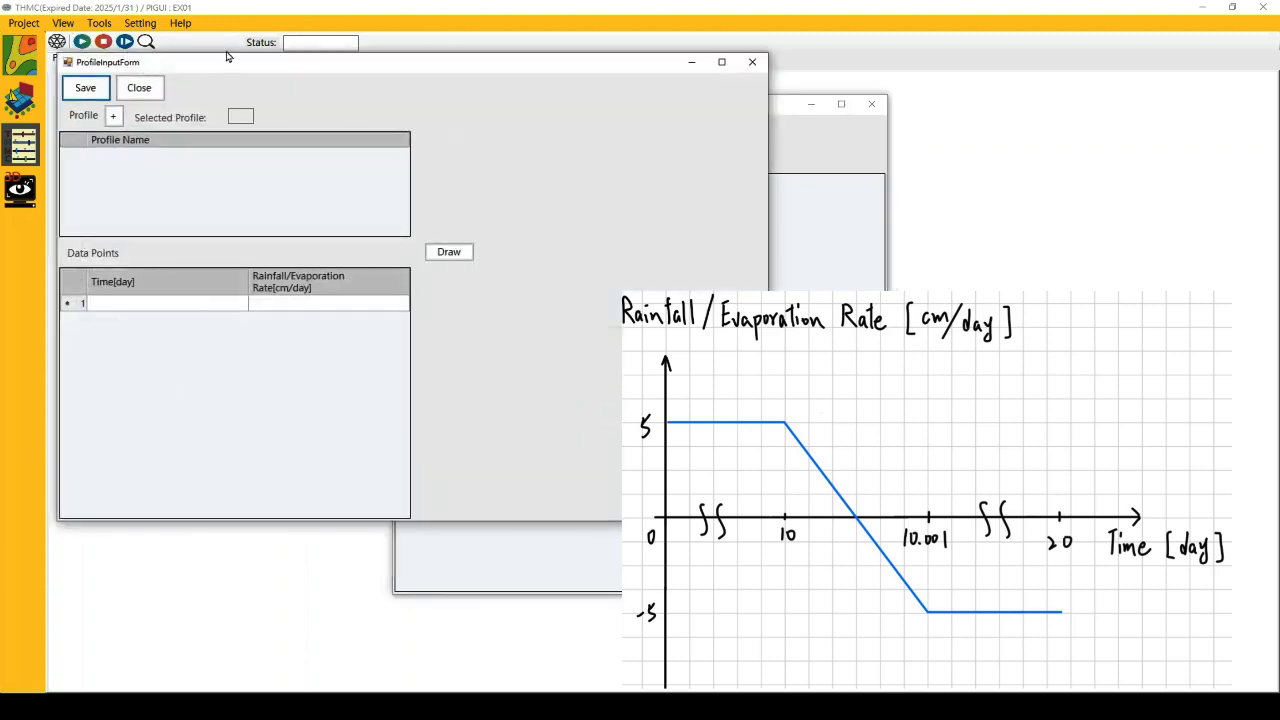
pyautogui.moveTo(230, 57); pyautogui.dragTo(376, 129)
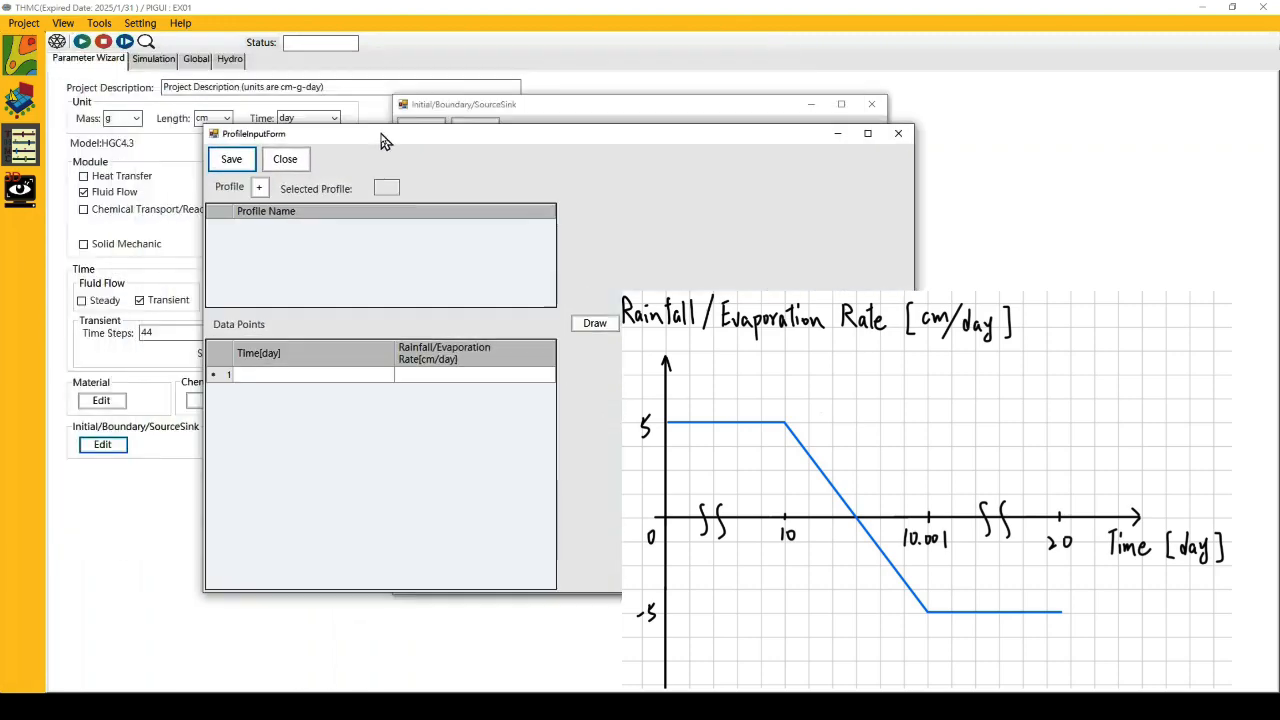
pyautogui.click(259, 189)
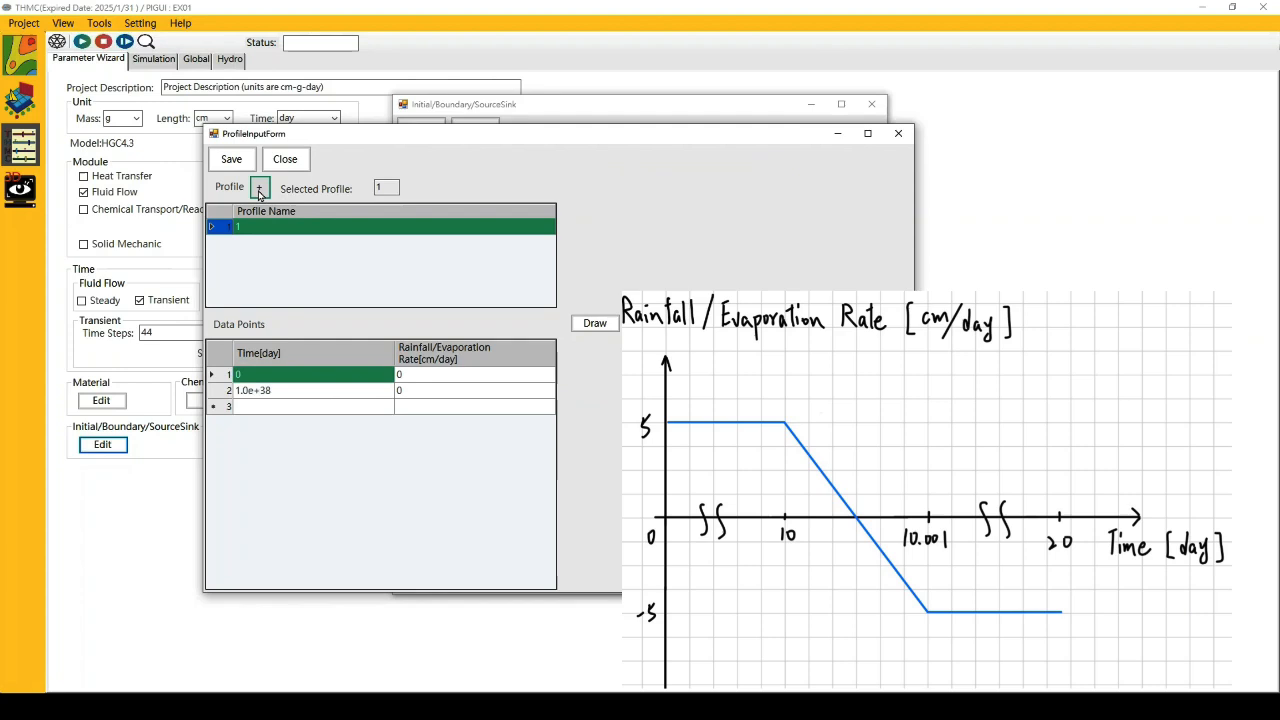
pyautogui.click(310, 390)
pyautogui.write('10')
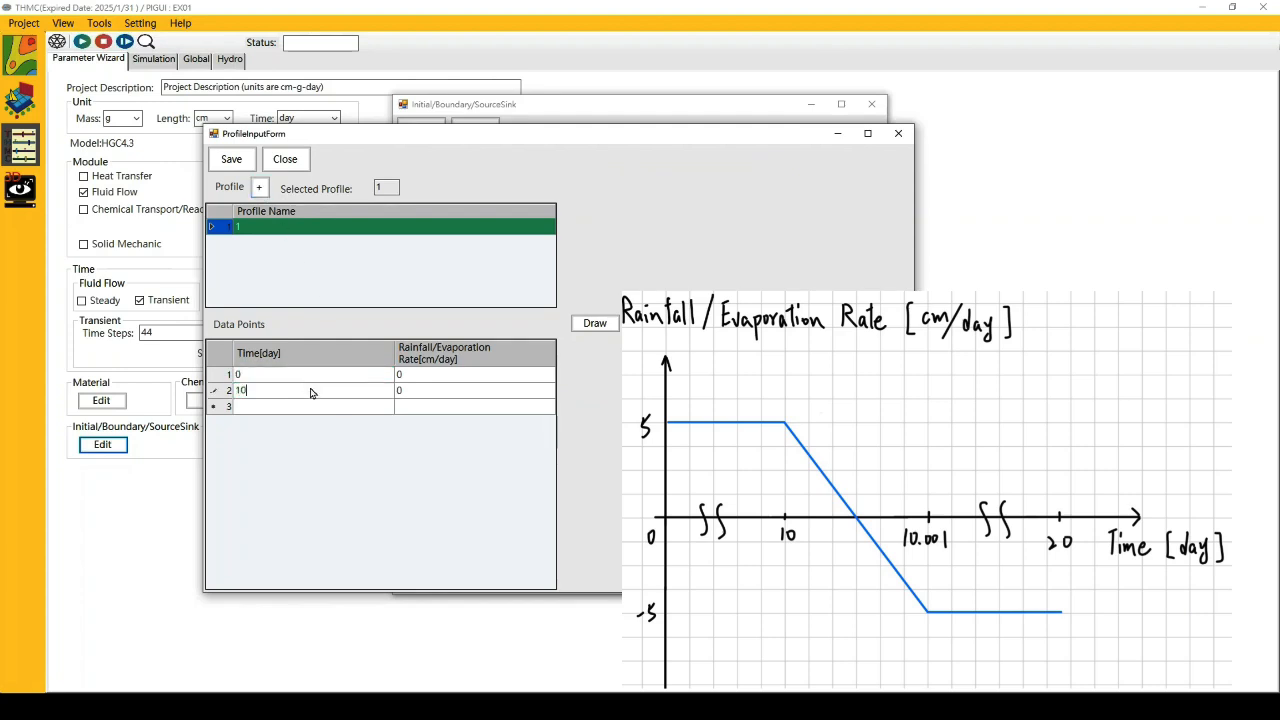
pyautogui.press('Down')
pyautogui.write('10.001')
pyautogui.press('Down')
pyautogui.write('2')
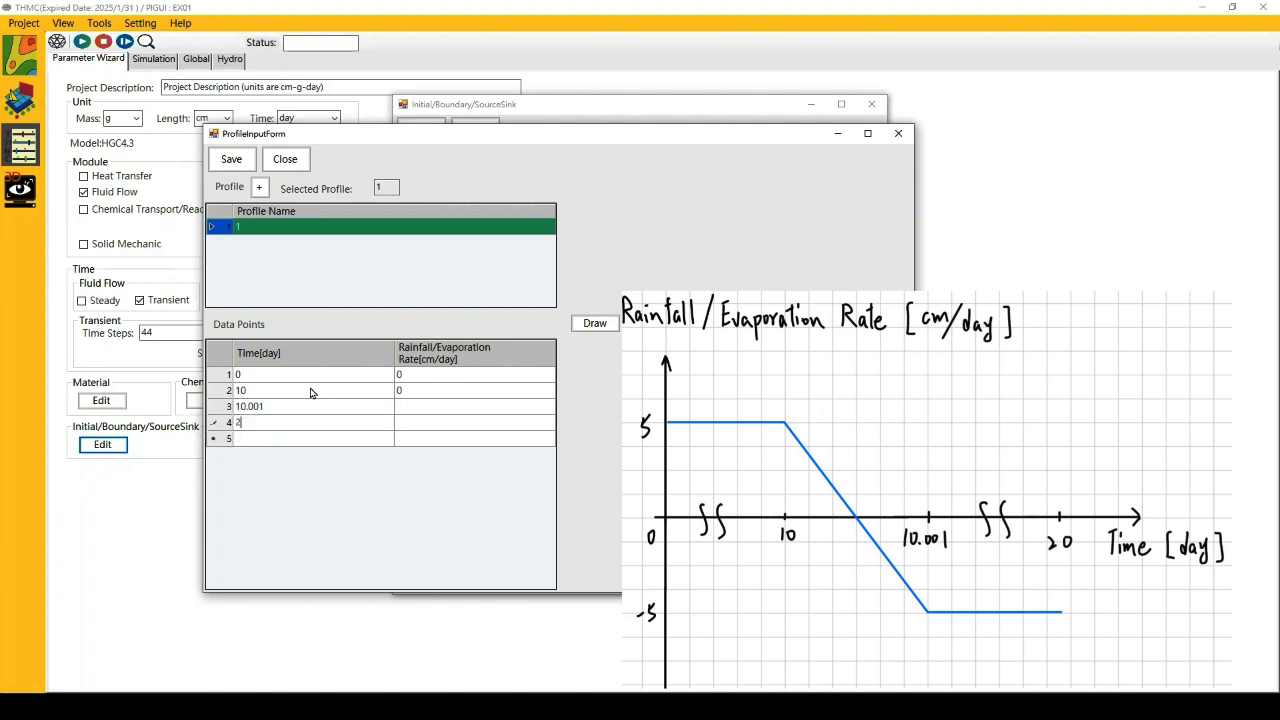
pyautogui.write('0')
pyautogui.press('Down')
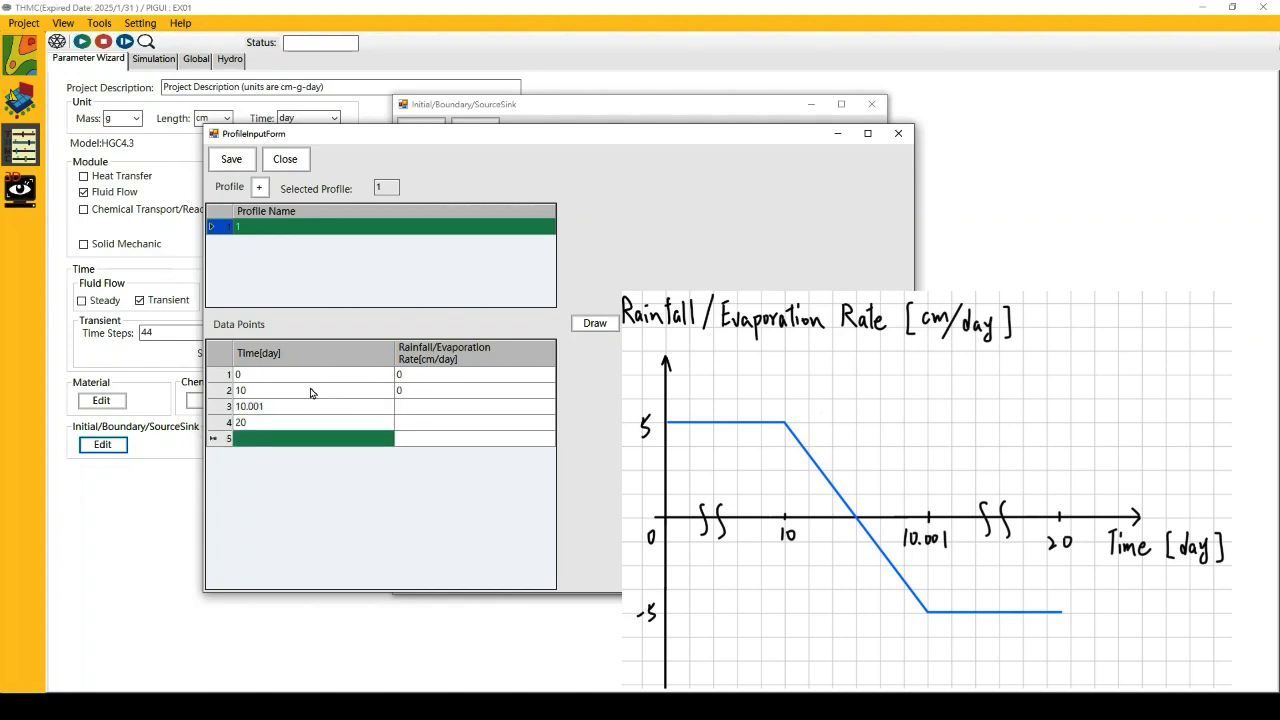
# Enter rainfall/evaporation rates of 5, 5, -5 and -5 cm/day for the four time points and save the profile
pyautogui.click(476, 375)
pyautogui.write('5')
pyautogui.press('Down')
pyautogui.write('5')
pyautogui.press('Down')
pyautogui.write('-')
pyautogui.press('Down')
pyautogui.write('-')
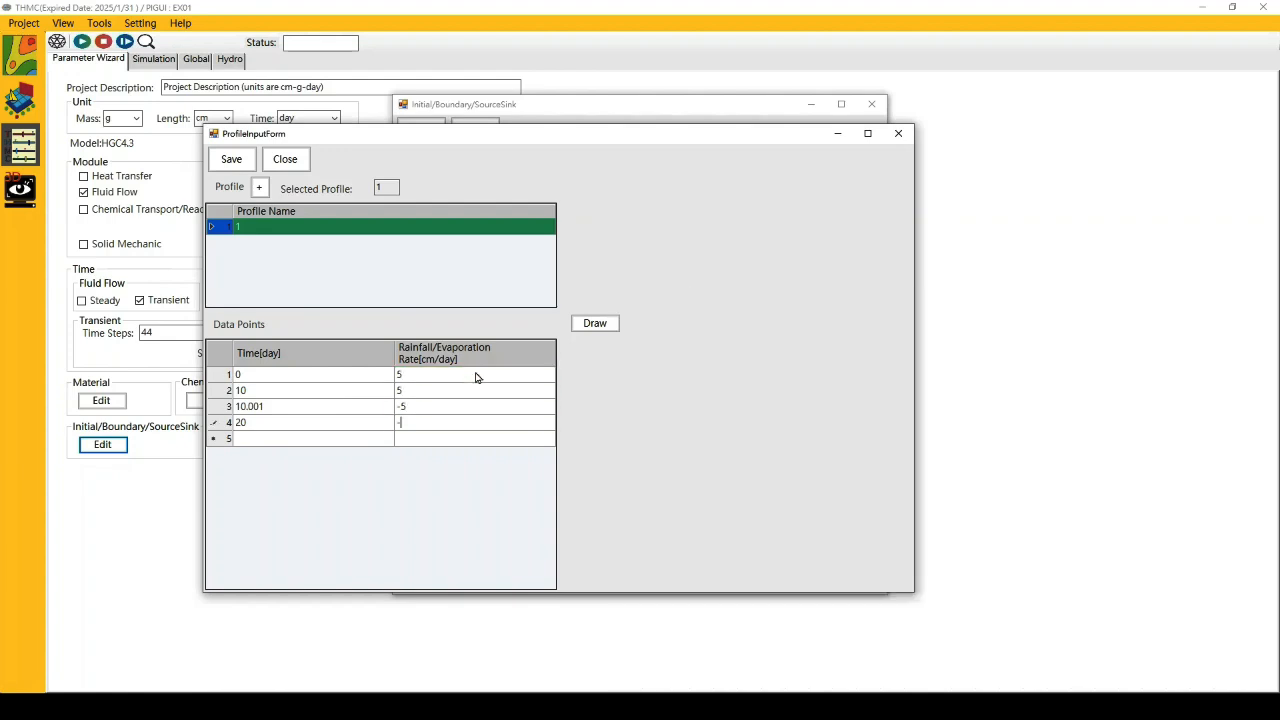
pyautogui.press('Down')
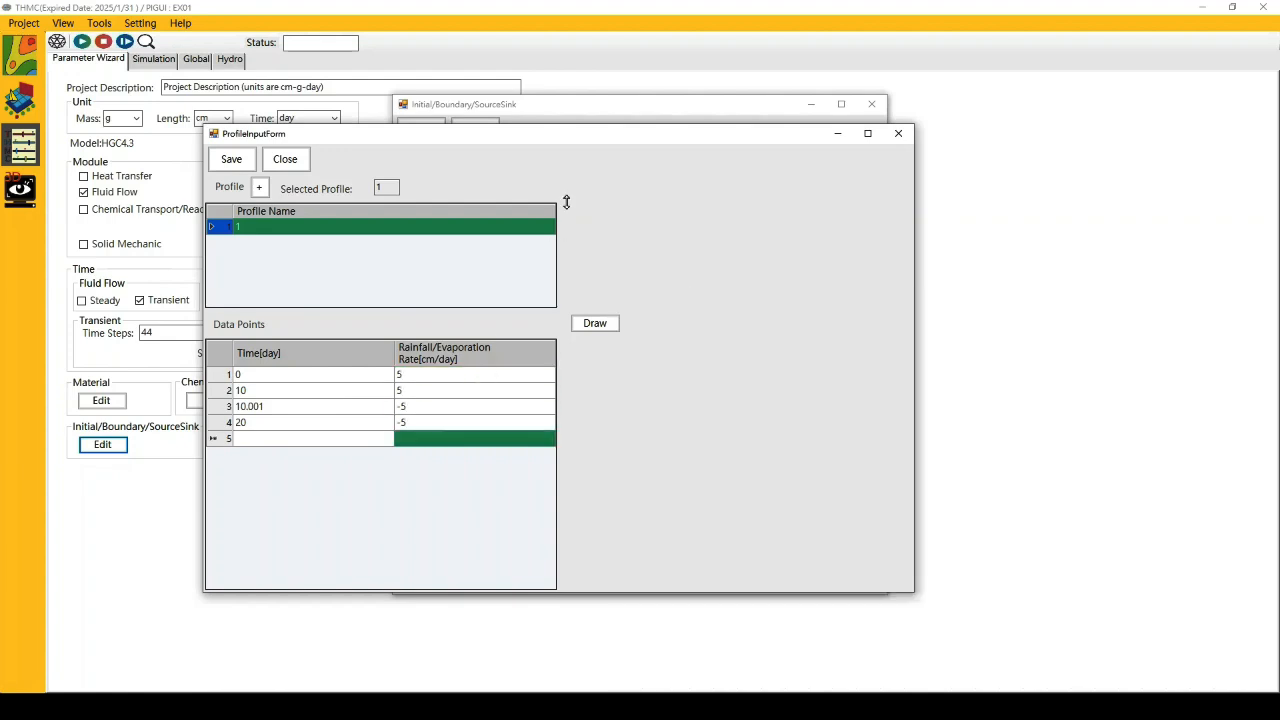
pyautogui.click(240, 163)
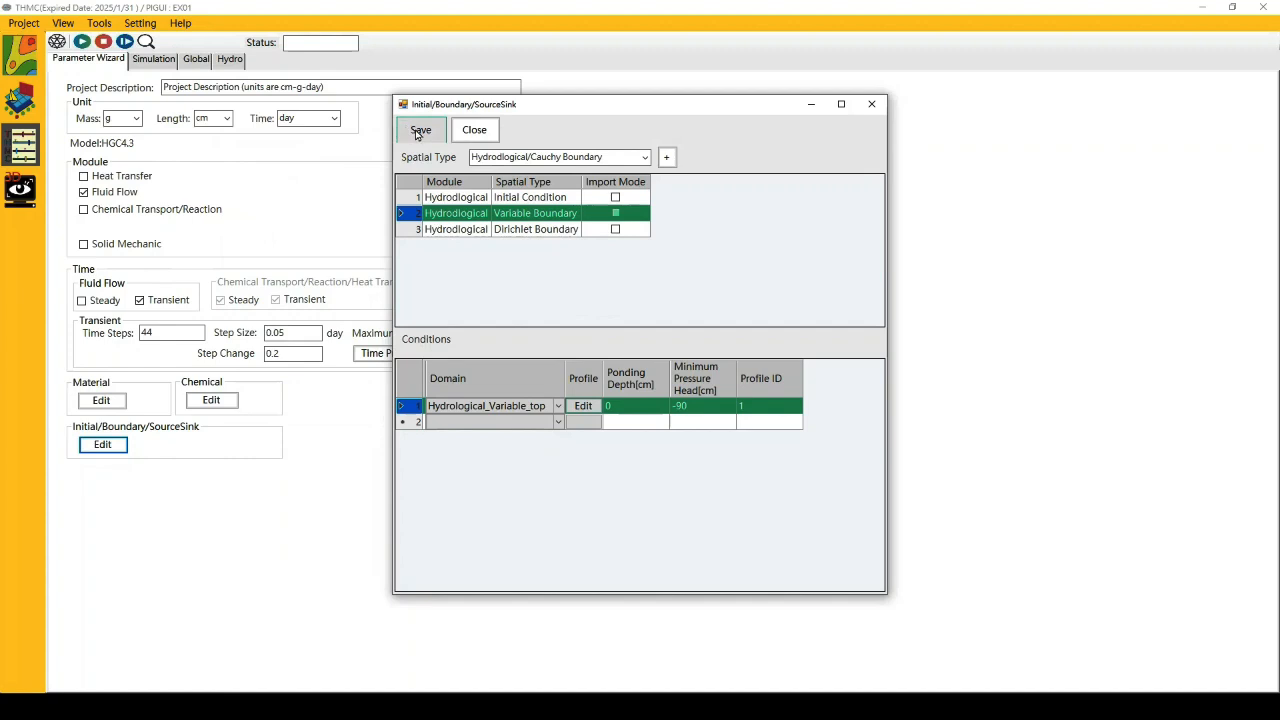
# Save the initial, boundary and source/sink conditions and close their window
pyautogui.click(421, 131)
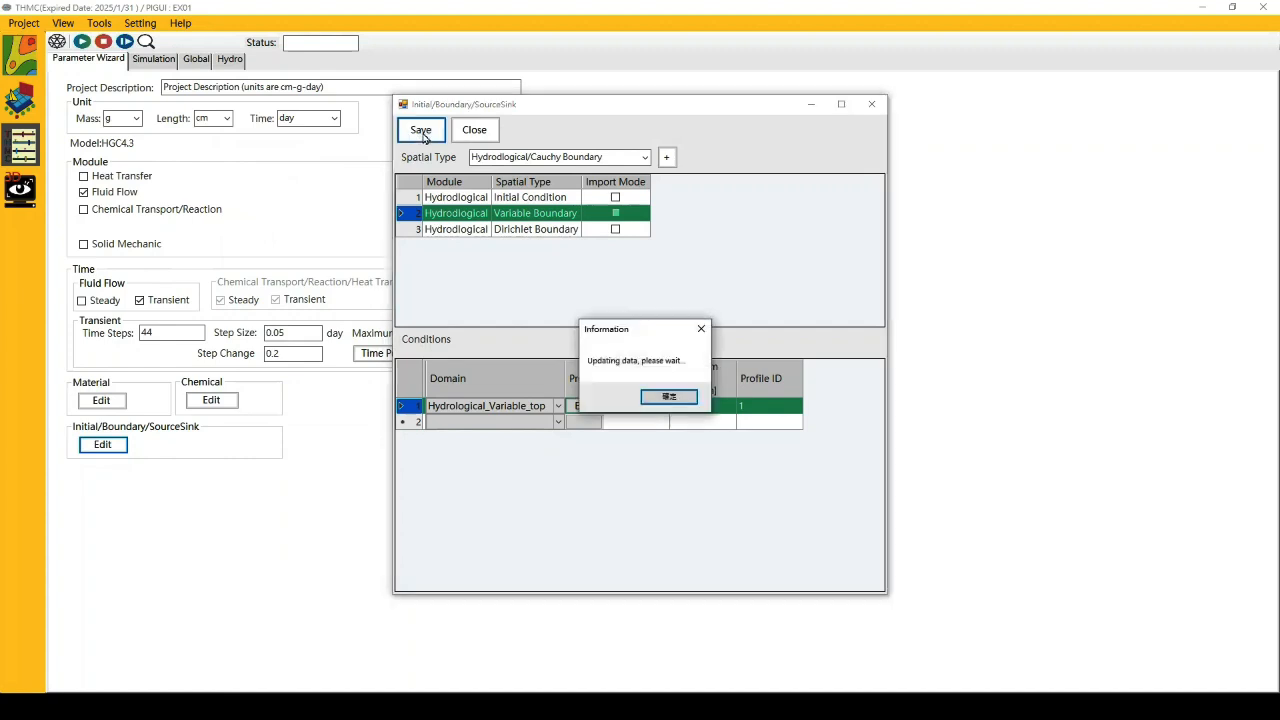
pyautogui.press('Return')
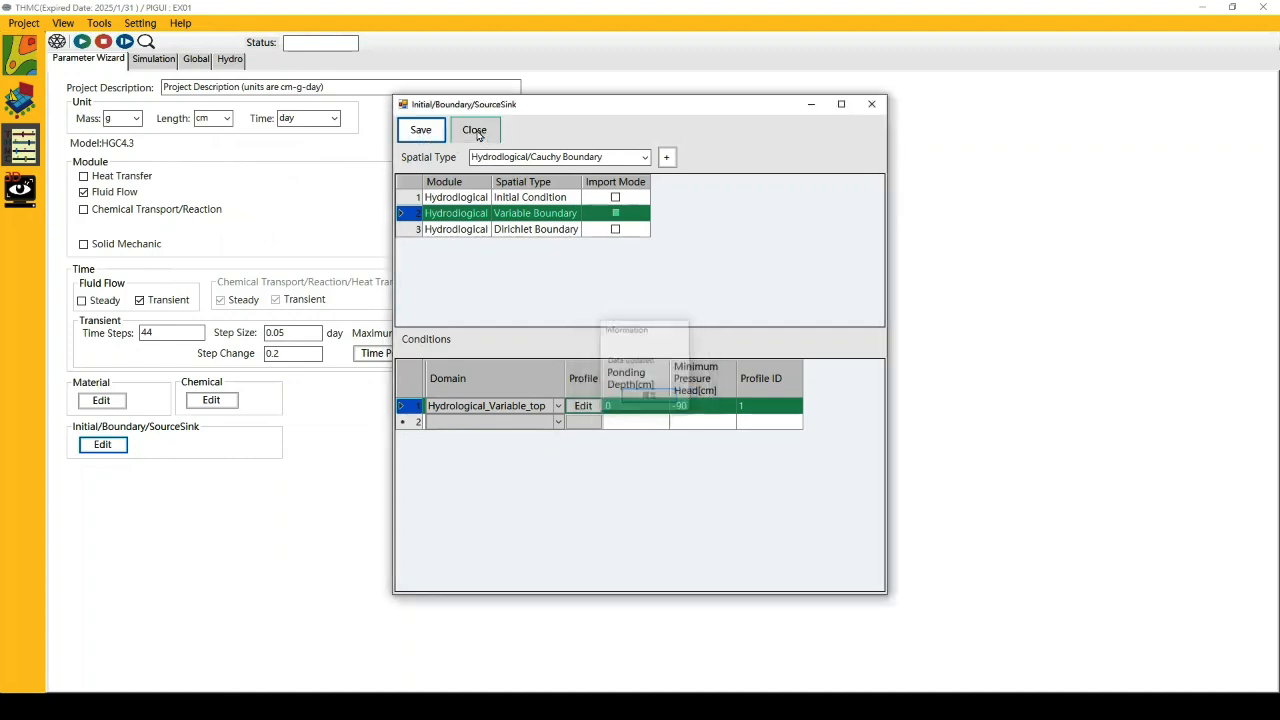
pyautogui.click(475, 131)
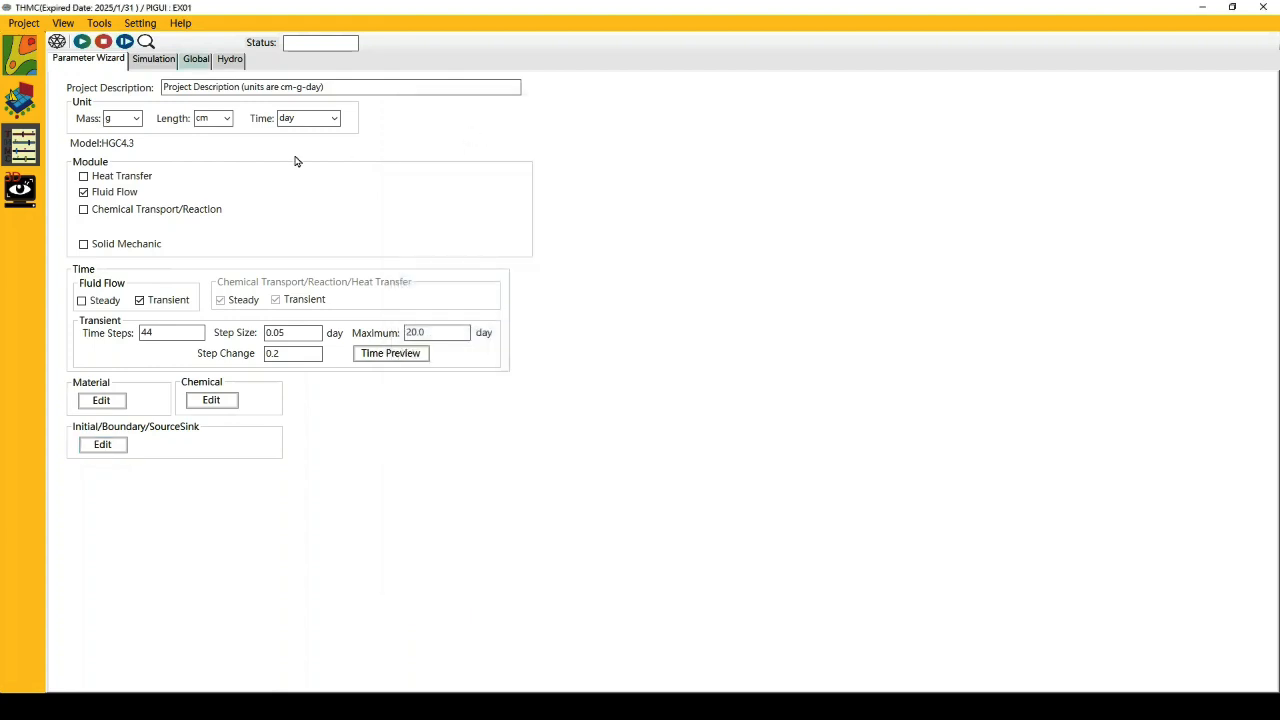
# In the global simulation time step setting, enter 44 time steps for the simulation (NTIS) and for flow (NTIF)
pyautogui.click(195, 60)
pyautogui.scroll(2, 190, 105)
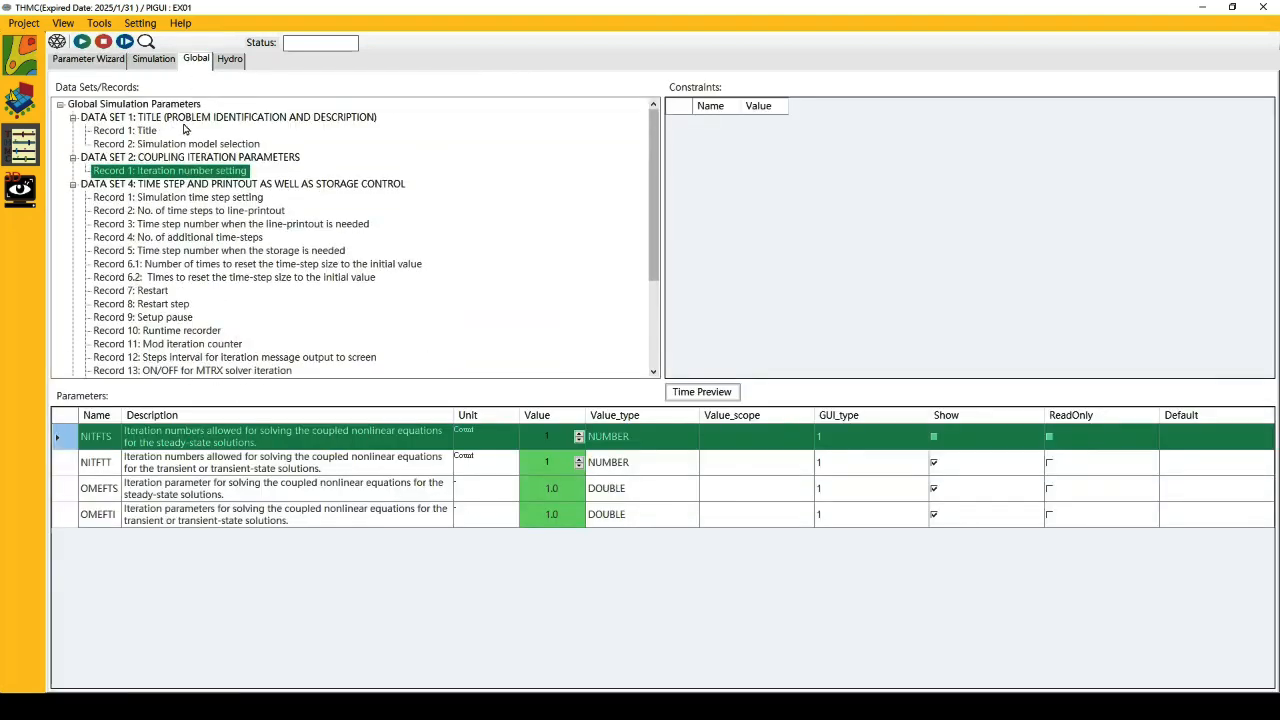
pyautogui.click(148, 131)
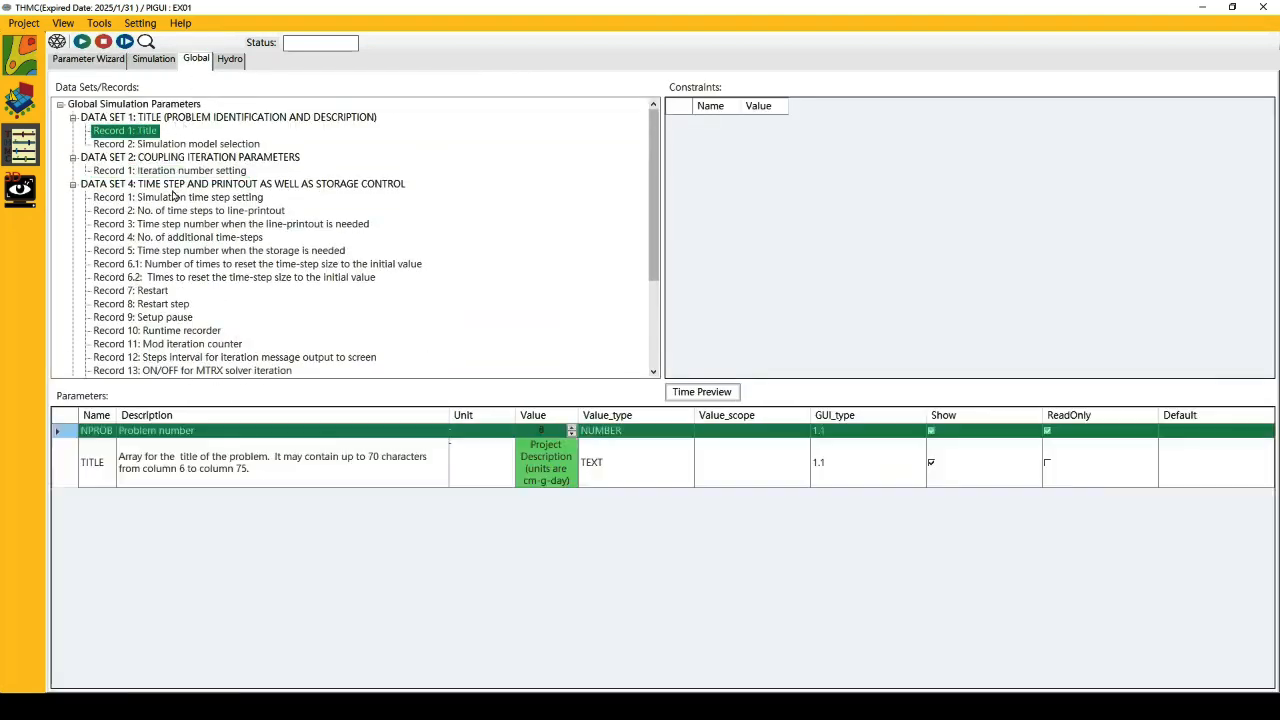
pyautogui.click(127, 186)
pyautogui.click(131, 199)
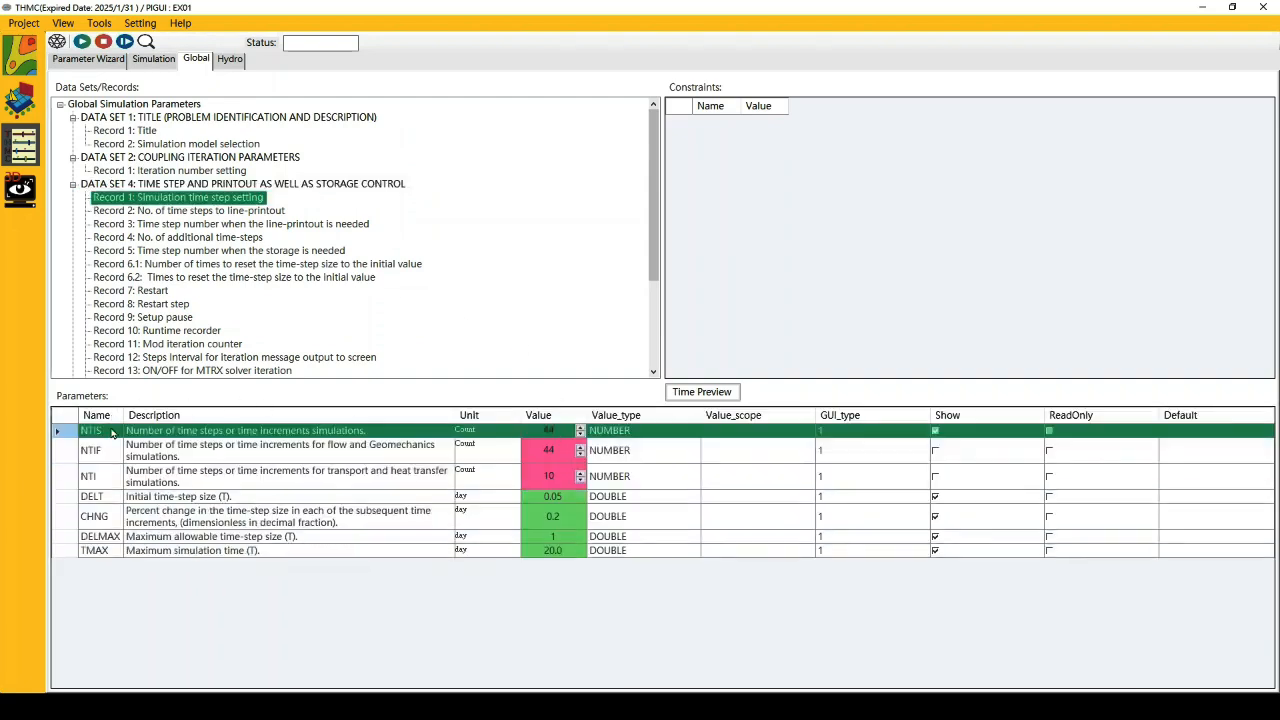
pyautogui.click(552, 432)
pyautogui.press('Return')
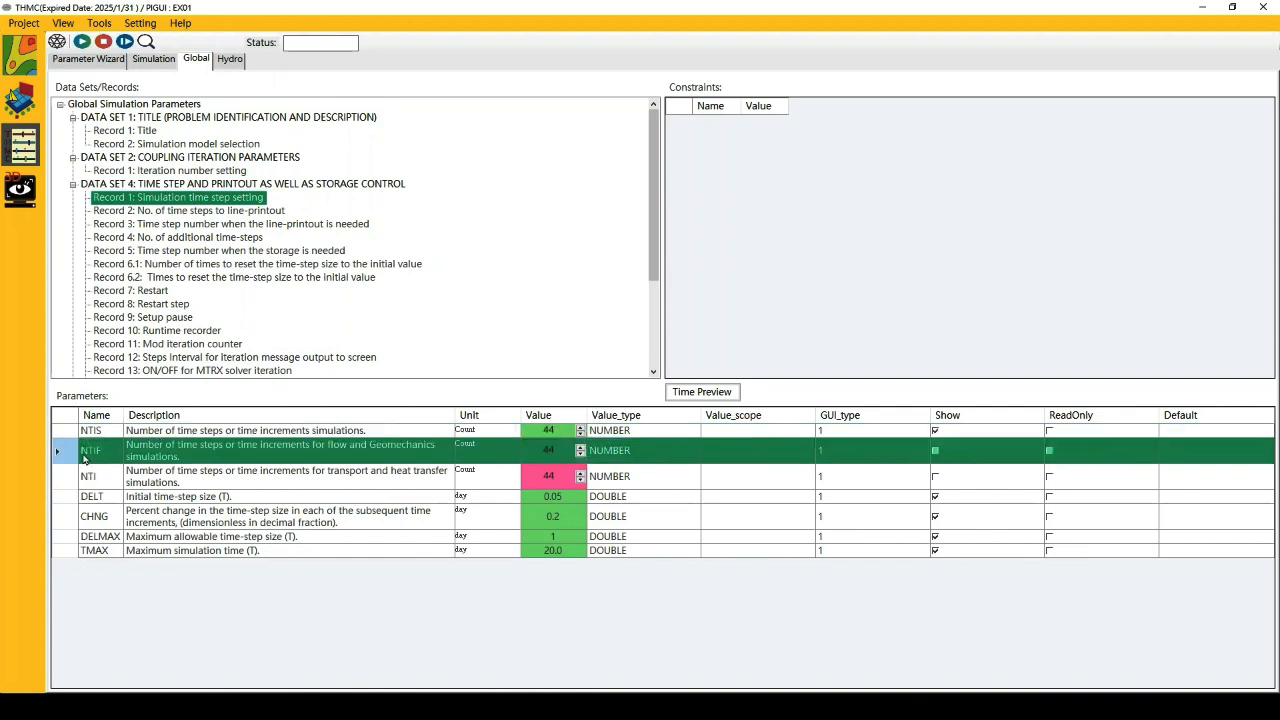
pyautogui.click(546, 452)
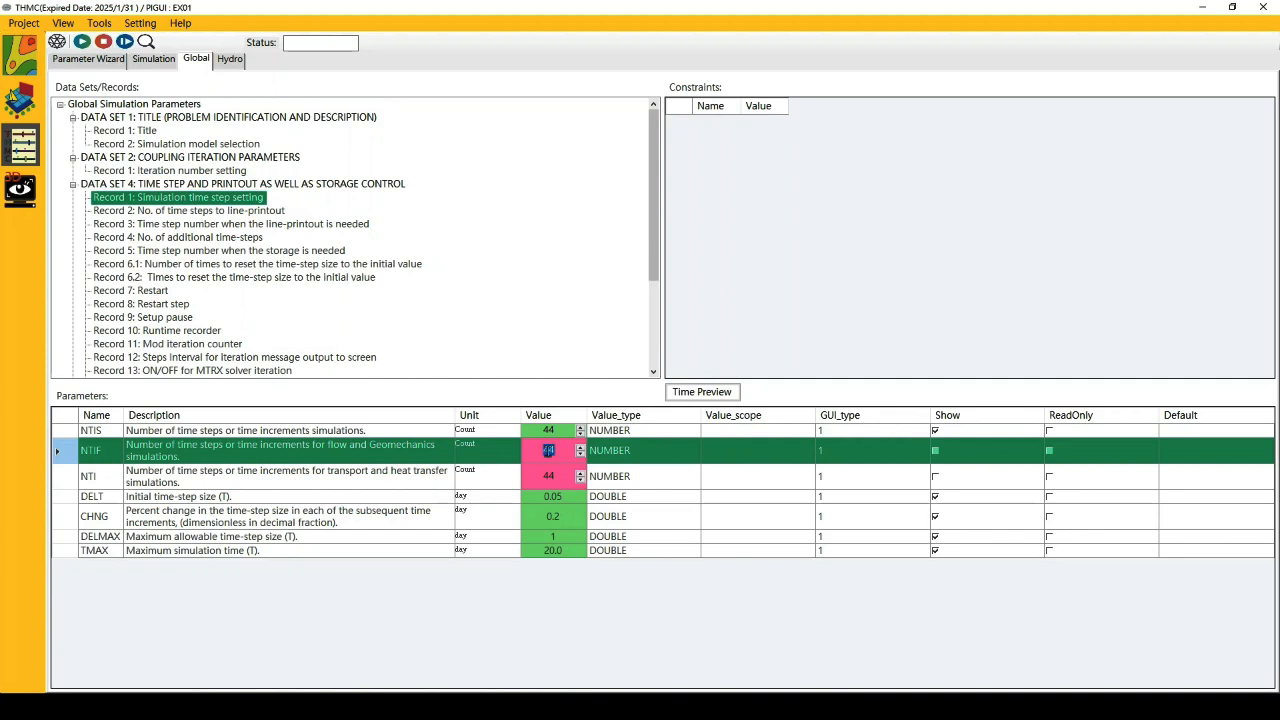
pyautogui.press('Return')
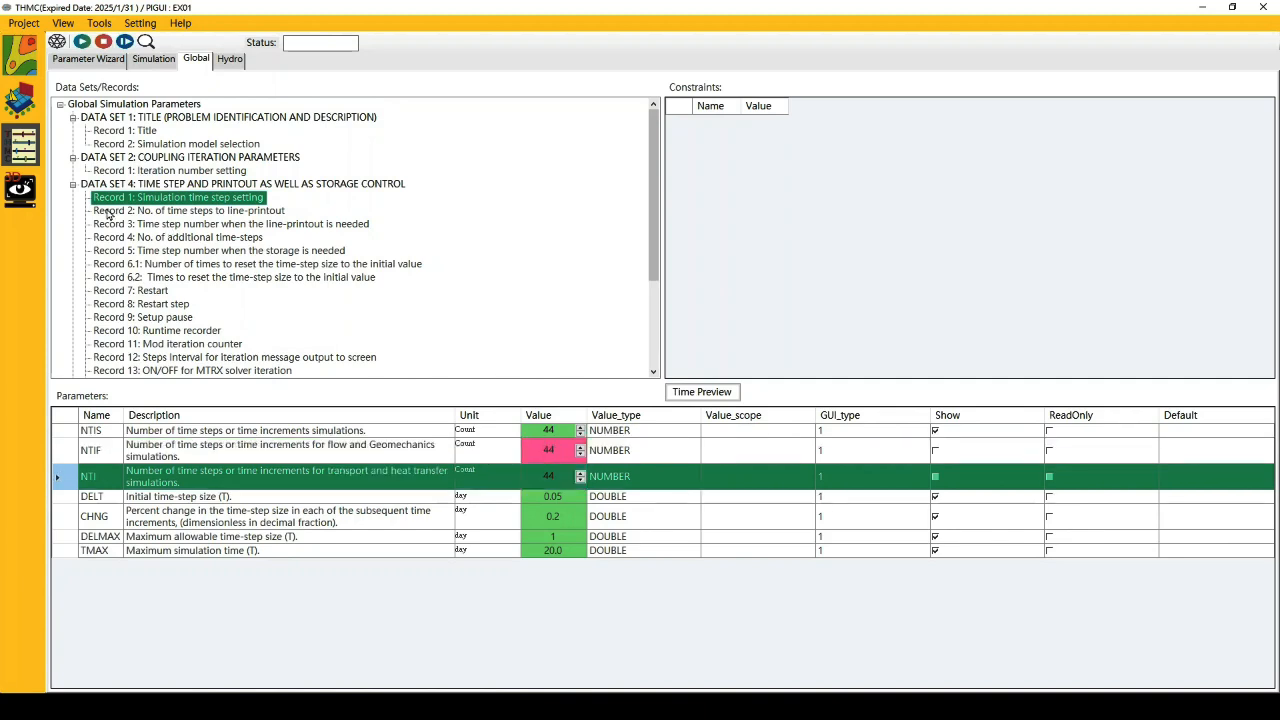
# Set the global number of time steps to line-printout (NTIPRT) to 9
pyautogui.click(108, 213)
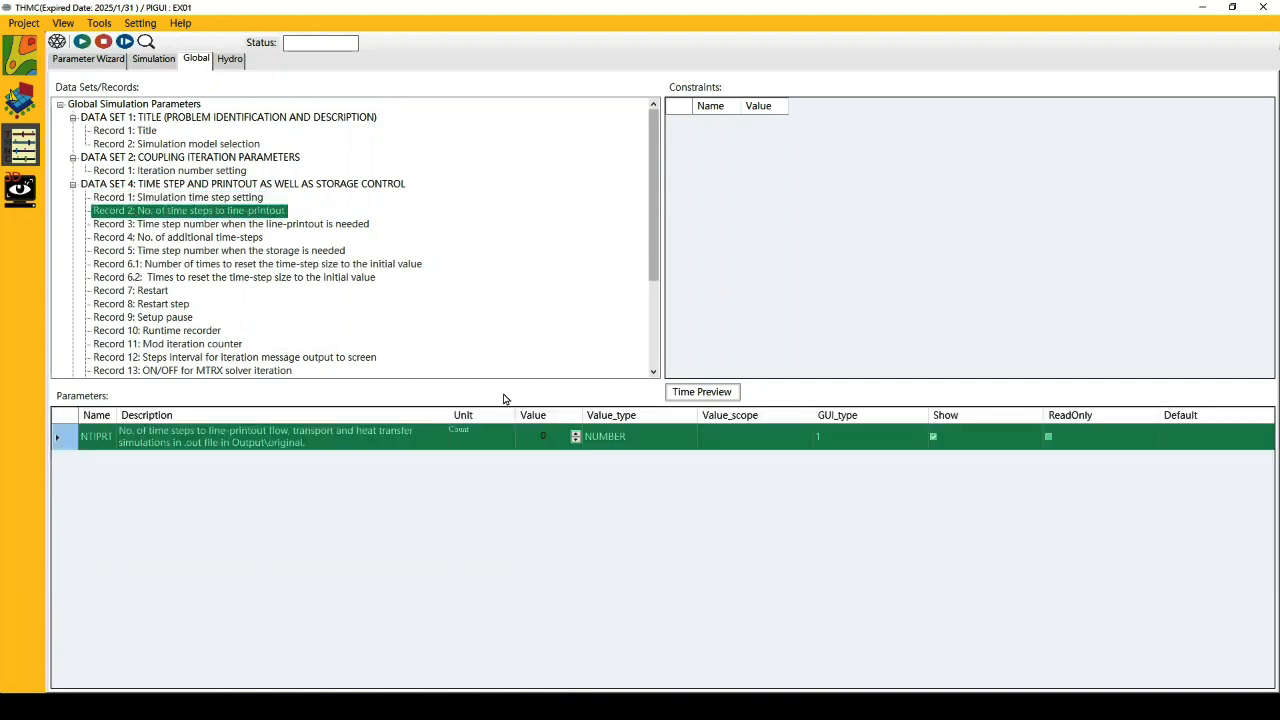
pyautogui.click(543, 438)
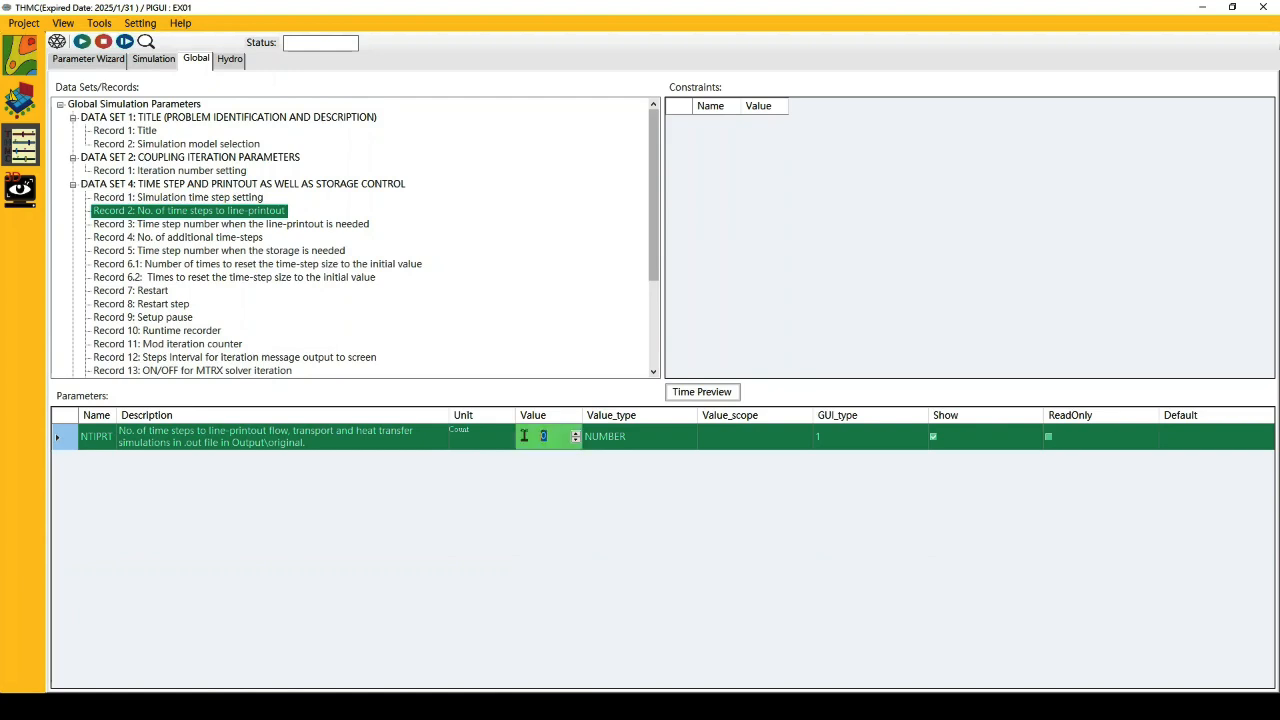
pyautogui.write('9')
pyautogui.press('Return')
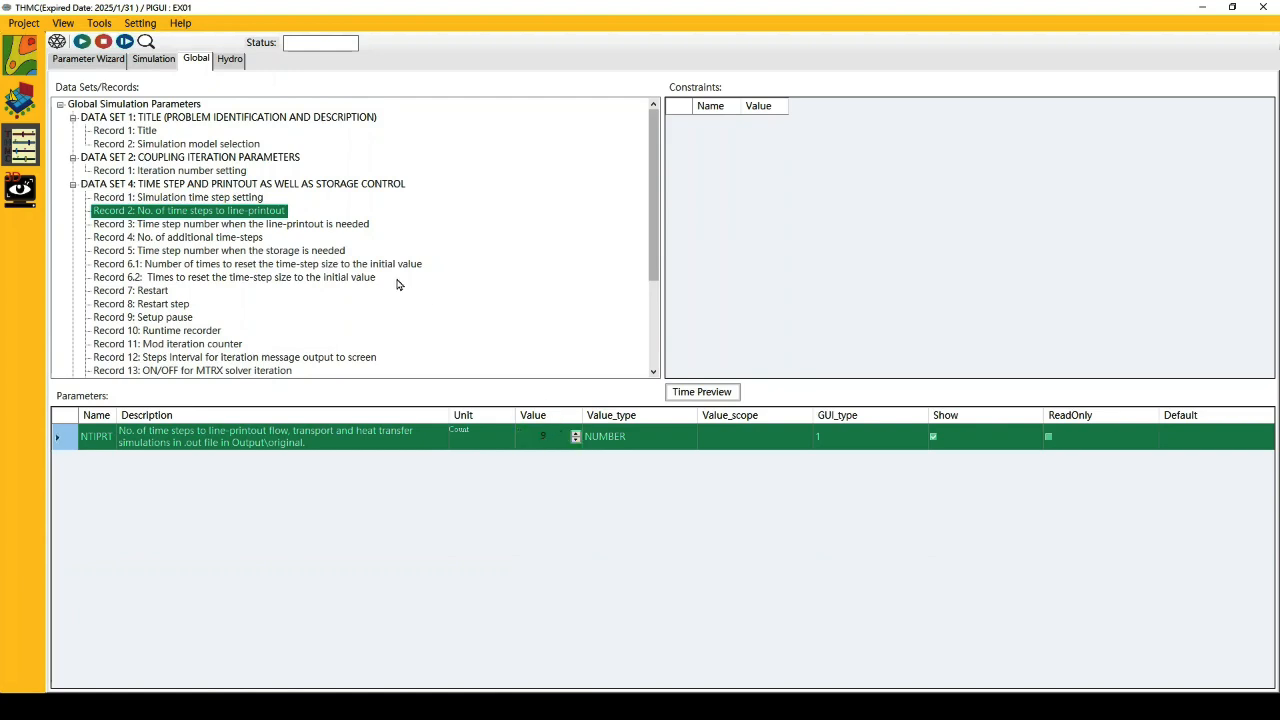
# Enter 1, 15, 22, 39, 40, 41, 42, 43 and 44 as the line-printout time step numbers (ITMPRT) and confirm the array
pyautogui.click(218, 226)
pyautogui.click(554, 432)
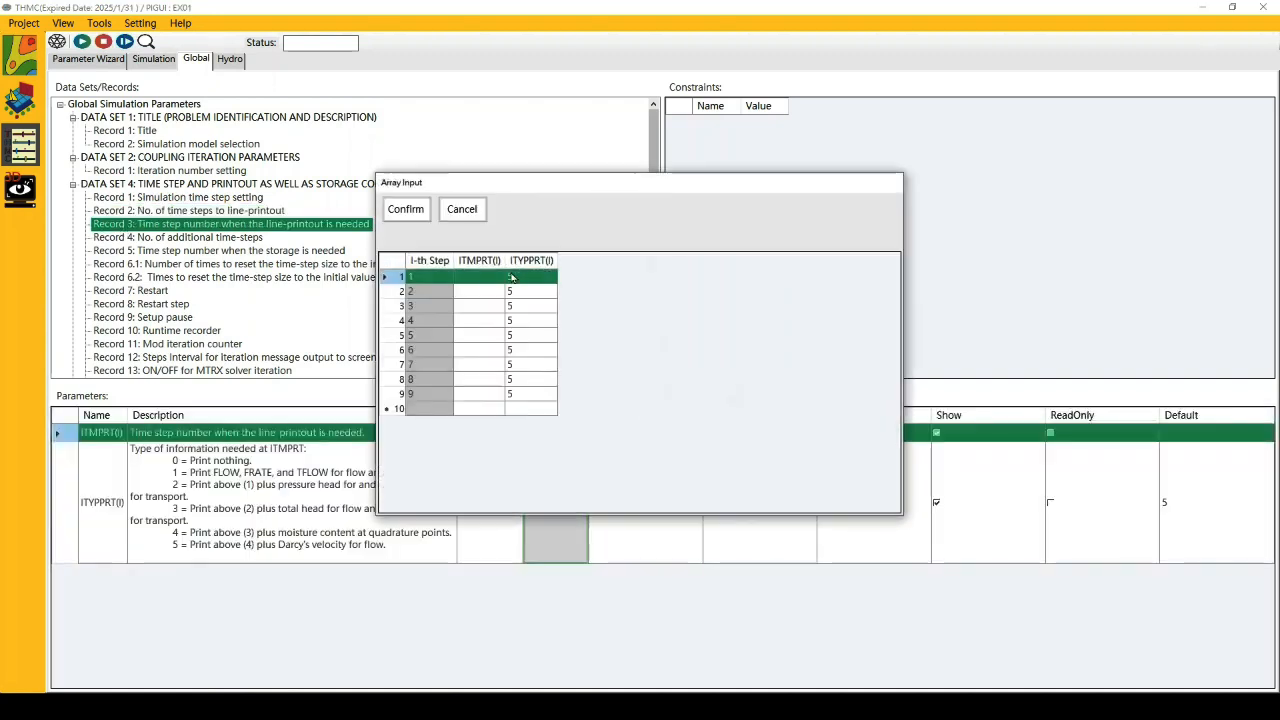
pyautogui.click(477, 277)
pyautogui.write('1')
pyautogui.press('Return')
pyautogui.write('15')
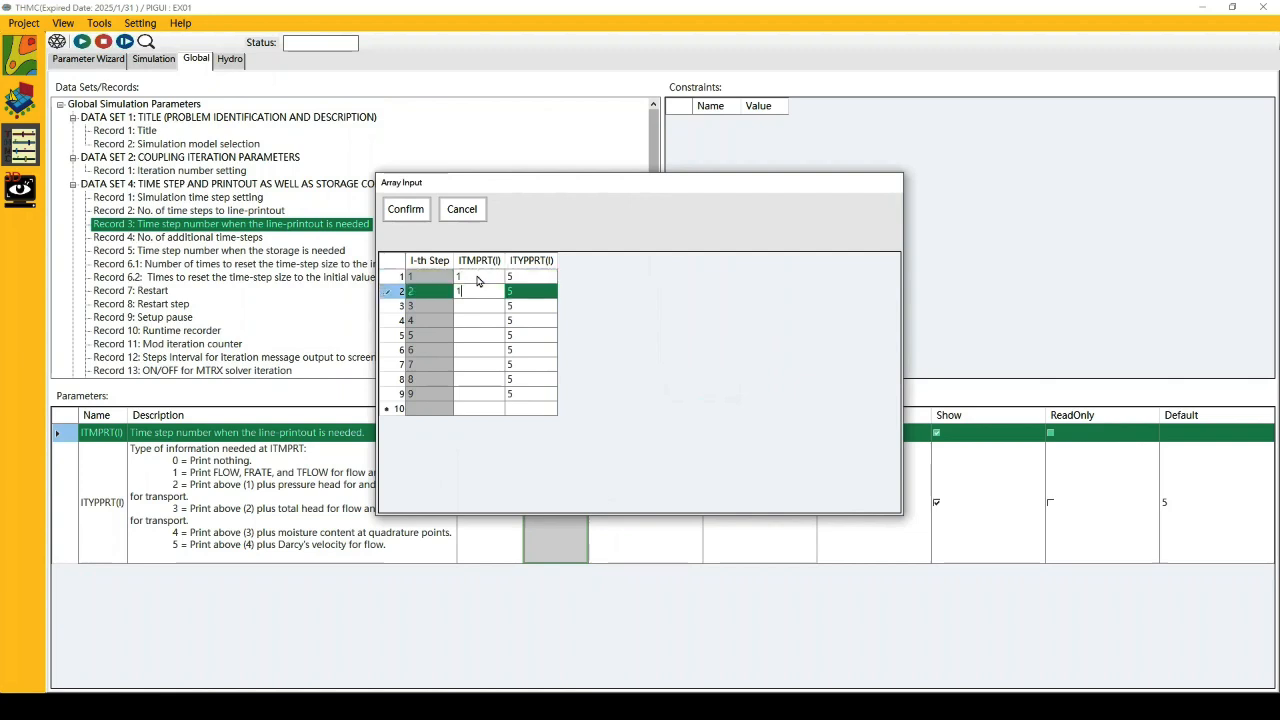
pyautogui.press('Return')
pyautogui.write('22')
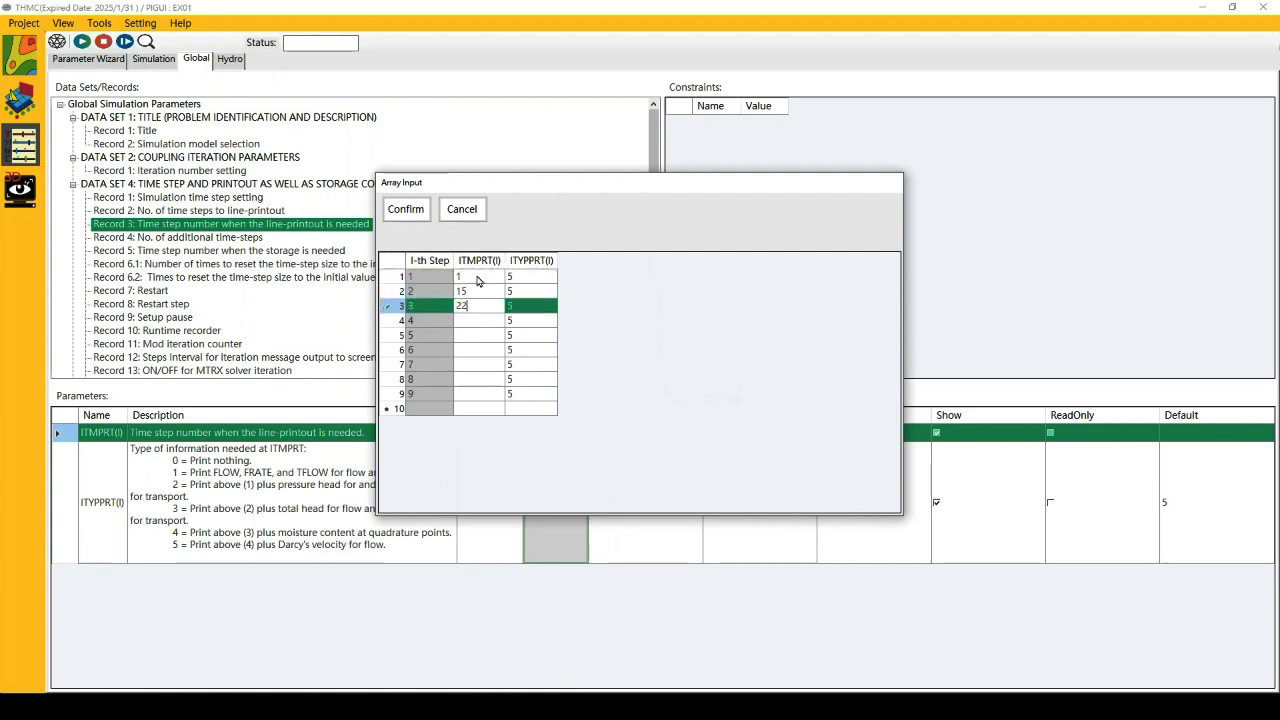
pyautogui.press('Return')
pyautogui.write('39')
pyautogui.press('Return')
pyautogui.write('40')
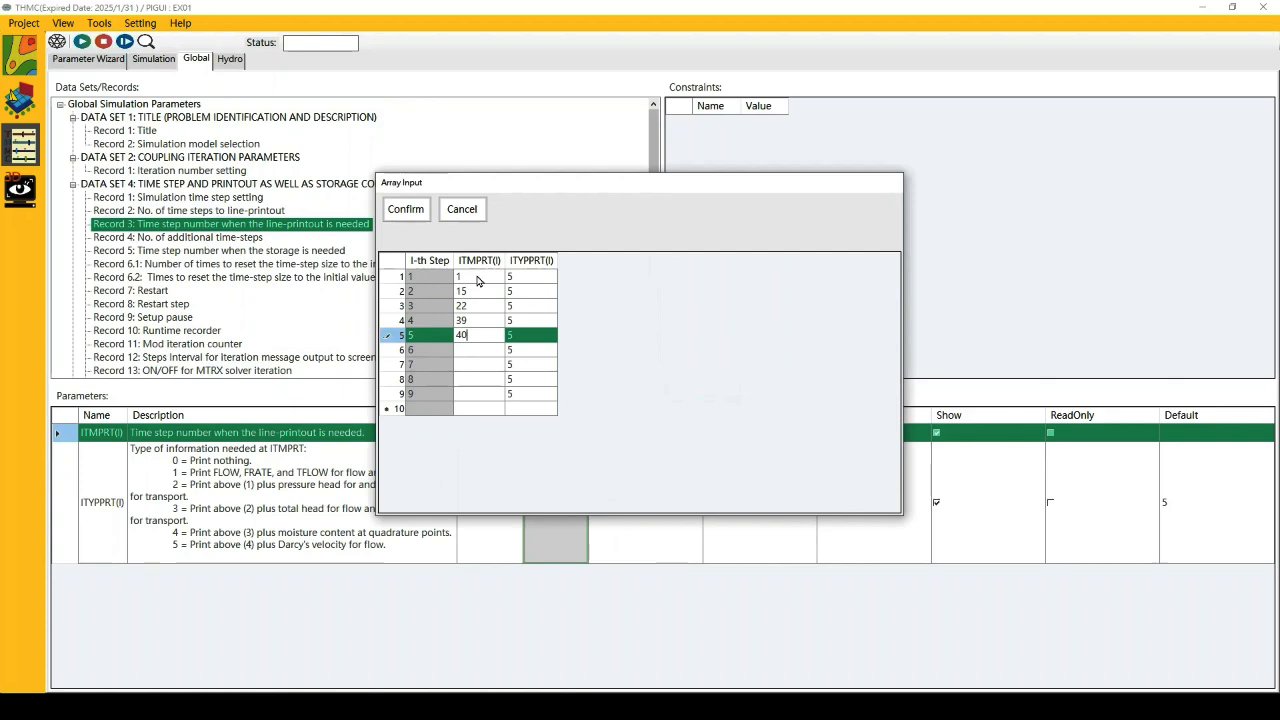
pyautogui.press('Return')
pyautogui.write('41')
pyautogui.press('Return')
pyautogui.write('42')
pyautogui.press('Return')
pyautogui.write('43')
pyautogui.press('Return')
pyautogui.write('44')
pyautogui.press('Return')
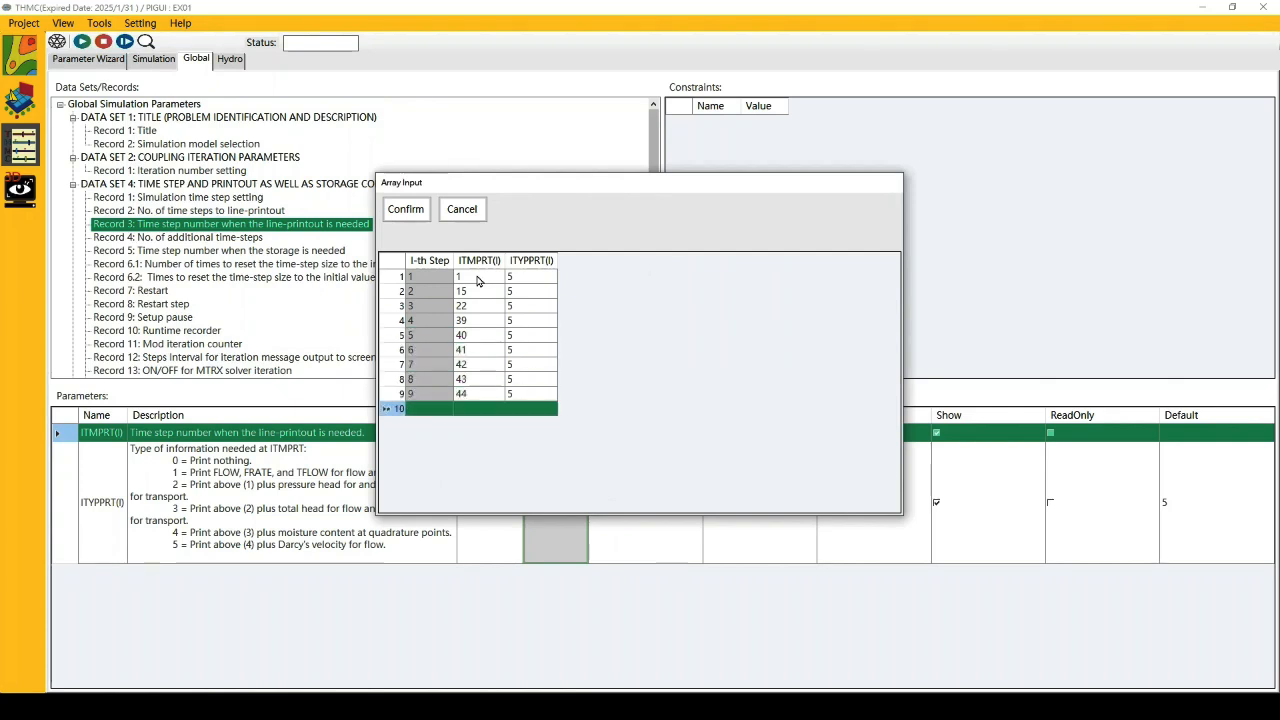
pyautogui.click(406, 210)
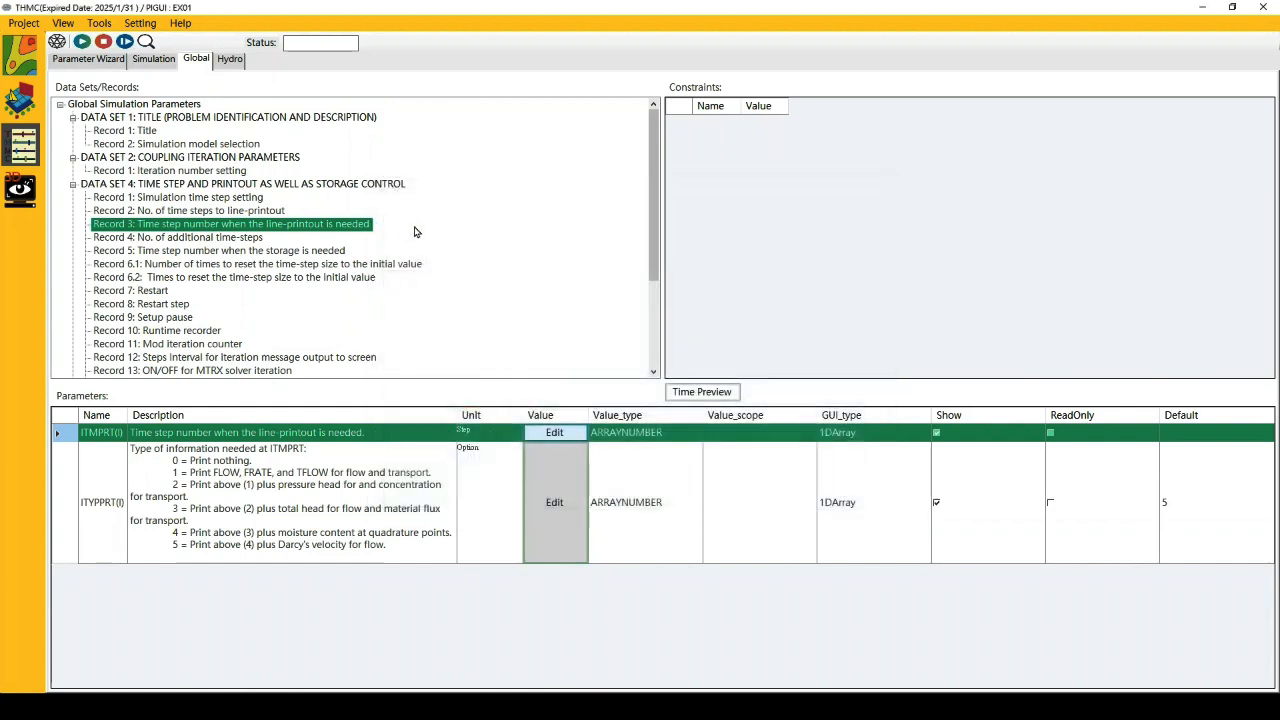
# Set the number of time steps to store in the auxiliary storage device (NTISTO) to 45
pyautogui.click(186, 239)
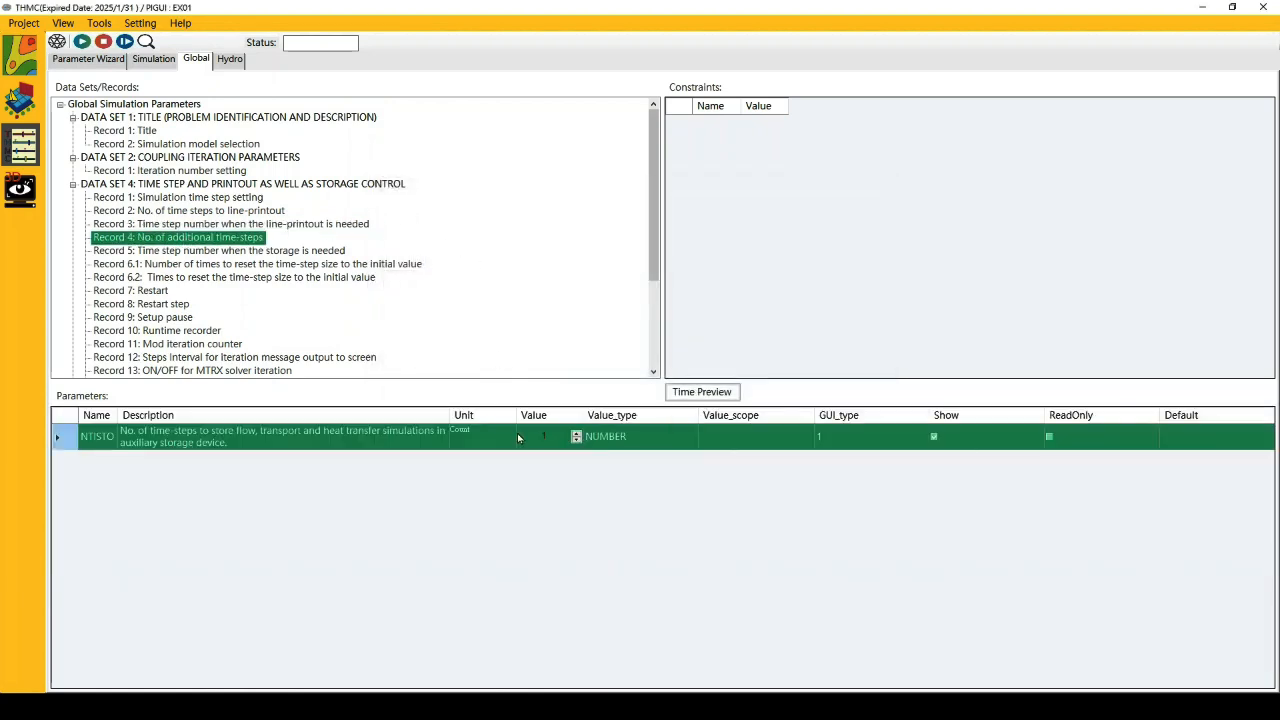
pyautogui.click(550, 436)
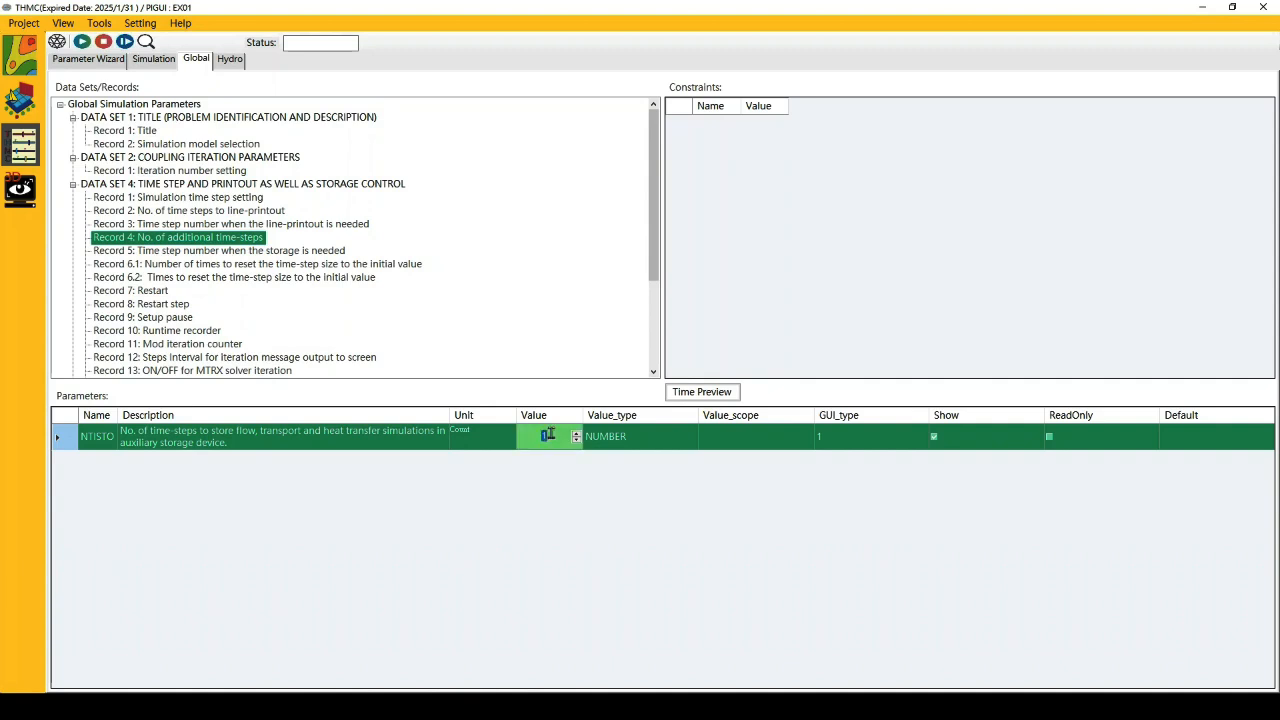
pyautogui.write('45')
pyautogui.press('Return')
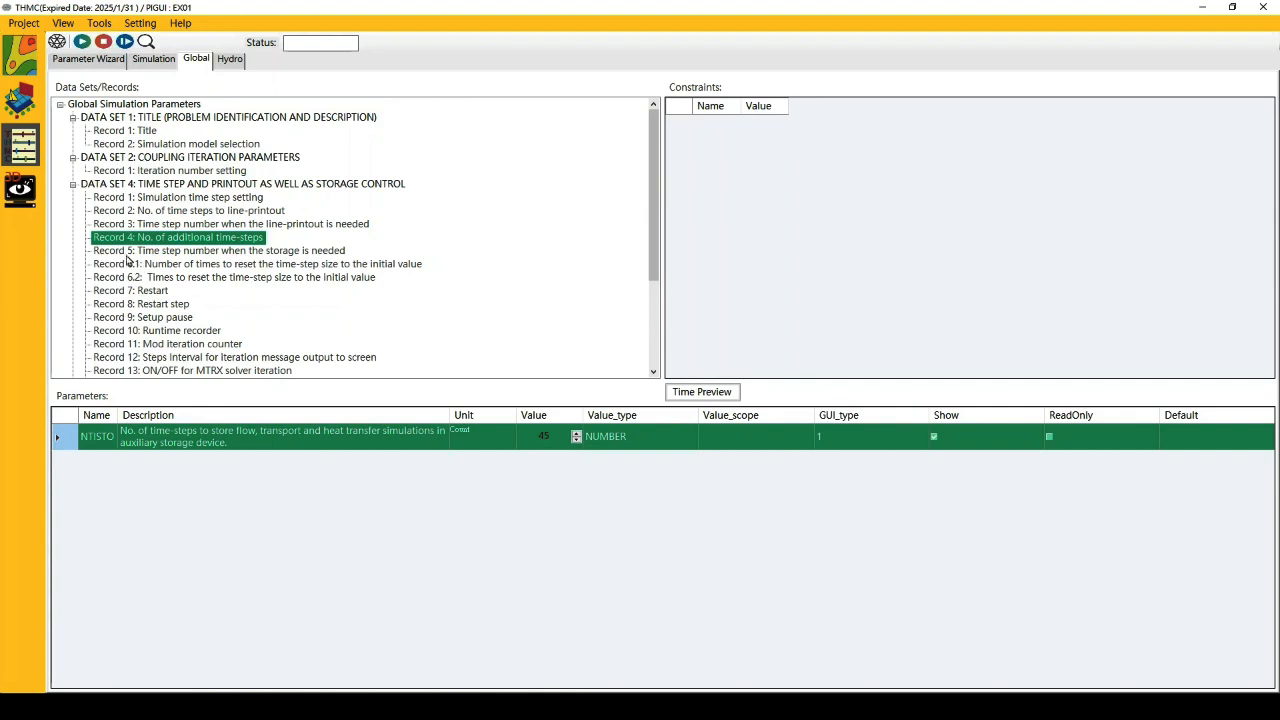
# Fill the storage time step numbers (ITMSTO) with consecutive values from 0 to 44, check the list and confirm it
pyautogui.click(124, 254)
pyautogui.click(552, 434)
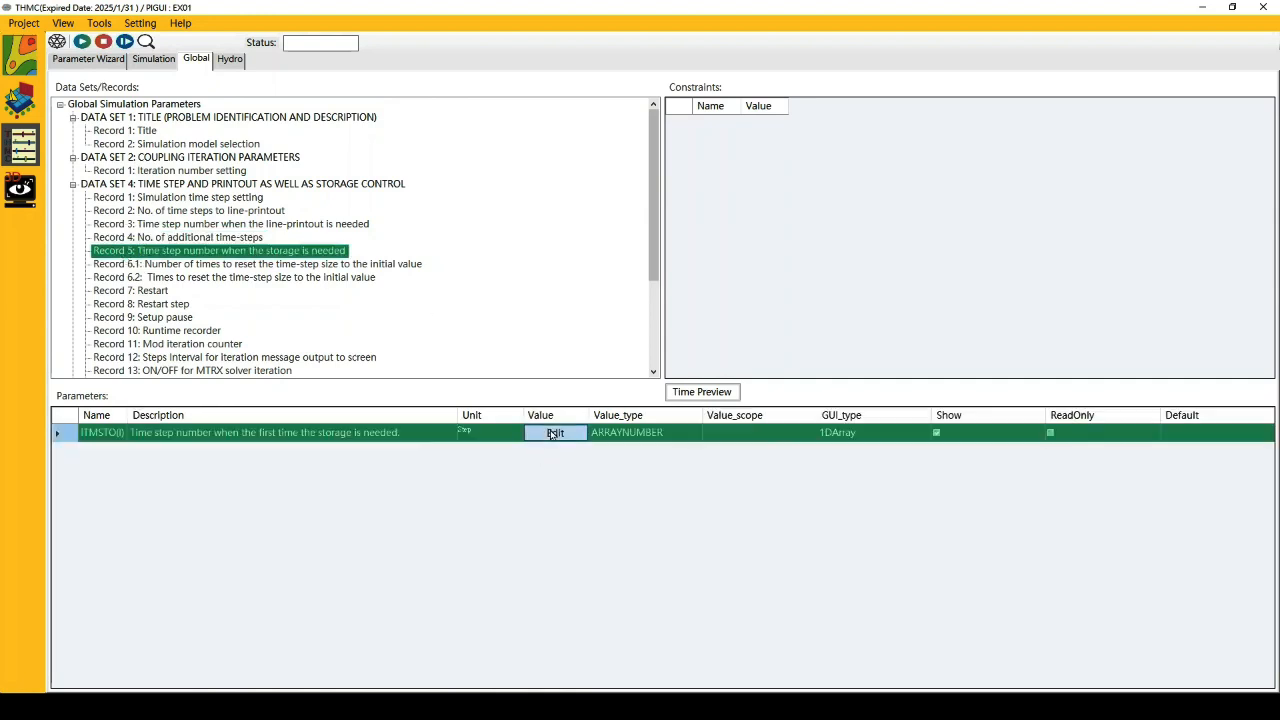
pyautogui.click(479, 277)
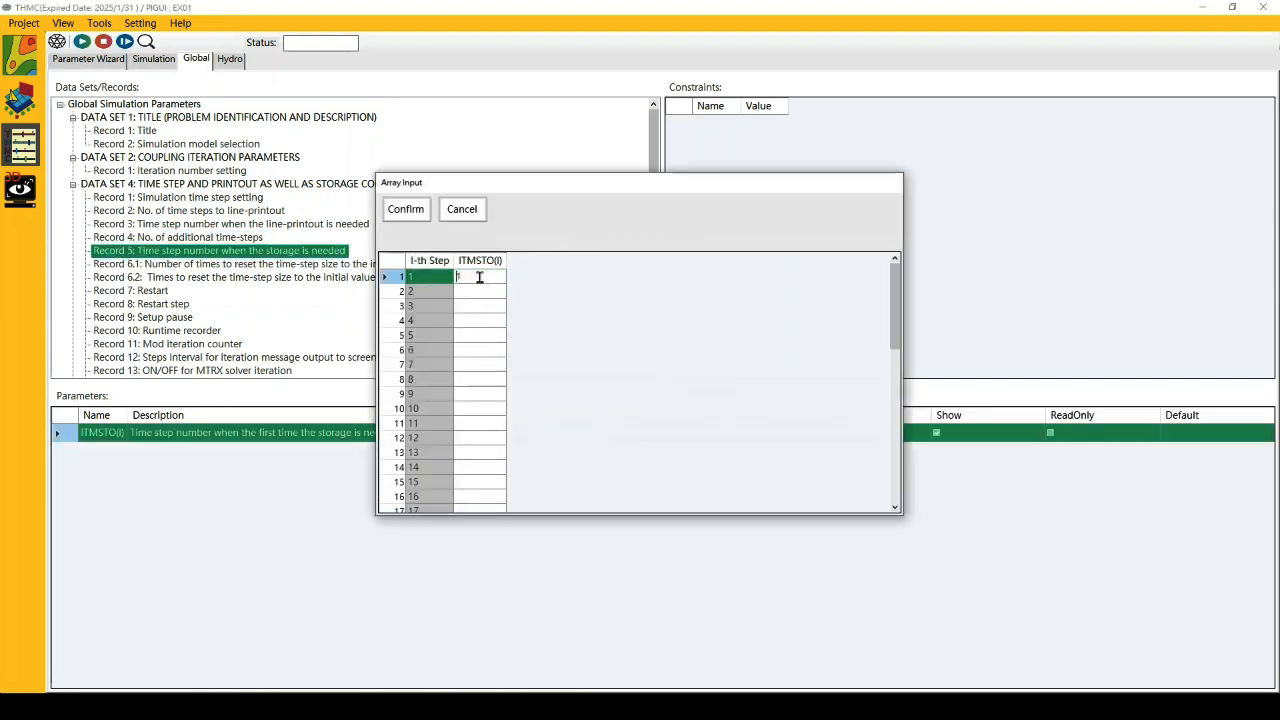
pyautogui.write('0')
pyautogui.press('Return')
pyautogui.write('1')
pyautogui.press('Return')
pyautogui.write('2')
pyautogui.press('Return')
pyautogui.write('3')
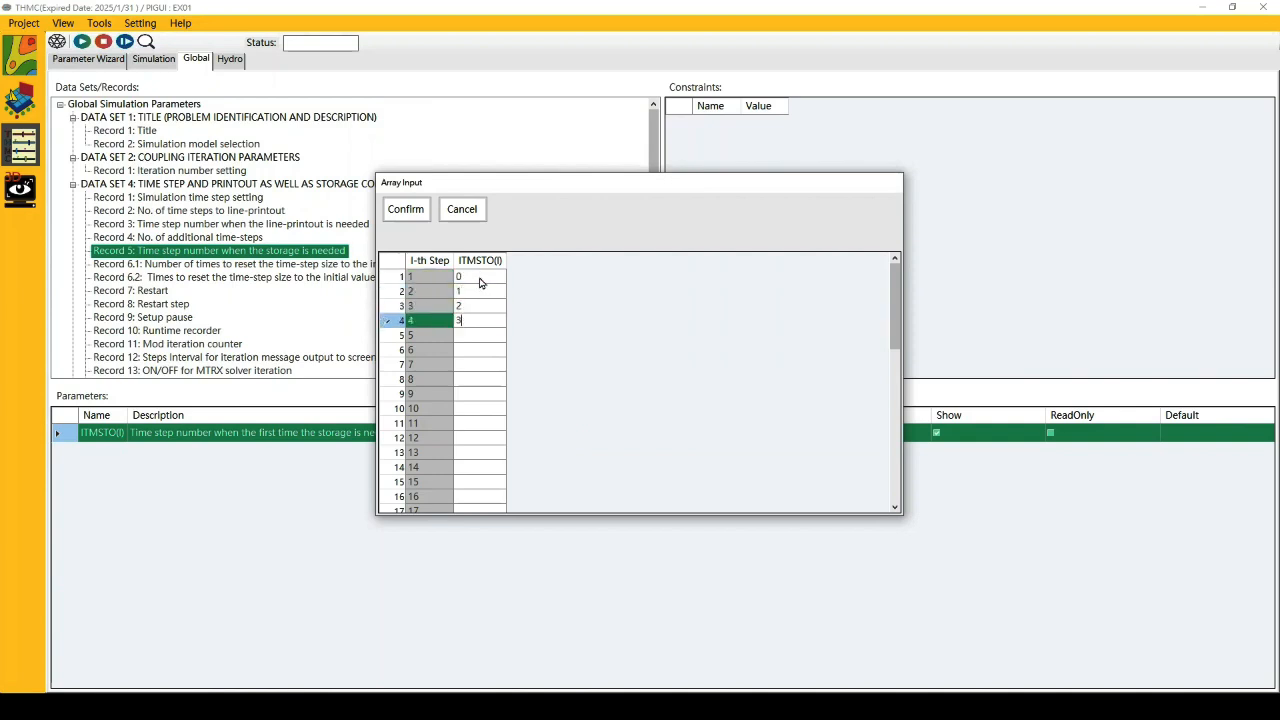
pyautogui.press('Return')
pyautogui.write('4')
pyautogui.press('Return')
pyautogui.write('5')
pyautogui.press('Return')
pyautogui.write('6')
pyautogui.press('Return')
pyautogui.write('7')
pyautogui.press('Return')
pyautogui.write('8')
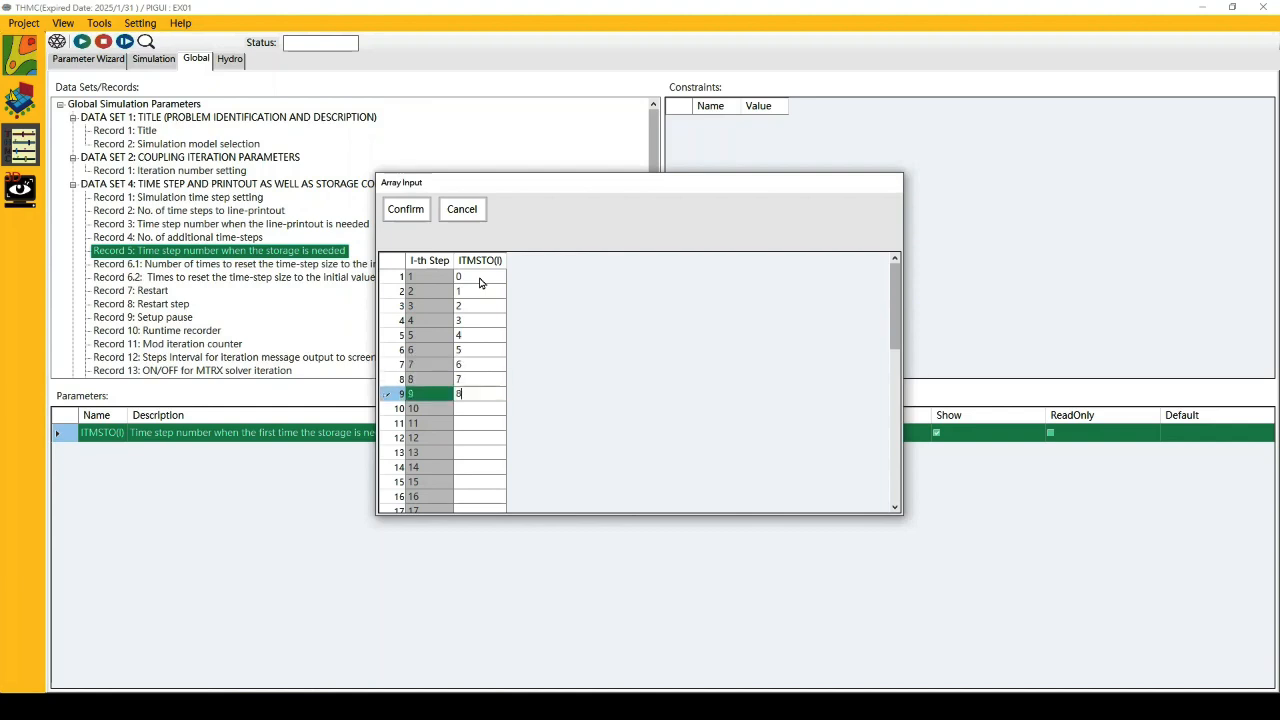
pyautogui.press('Return')
pyautogui.write('9')
pyautogui.press('Return')
pyautogui.write('10')
pyautogui.press('Return')
pyautogui.write('1')
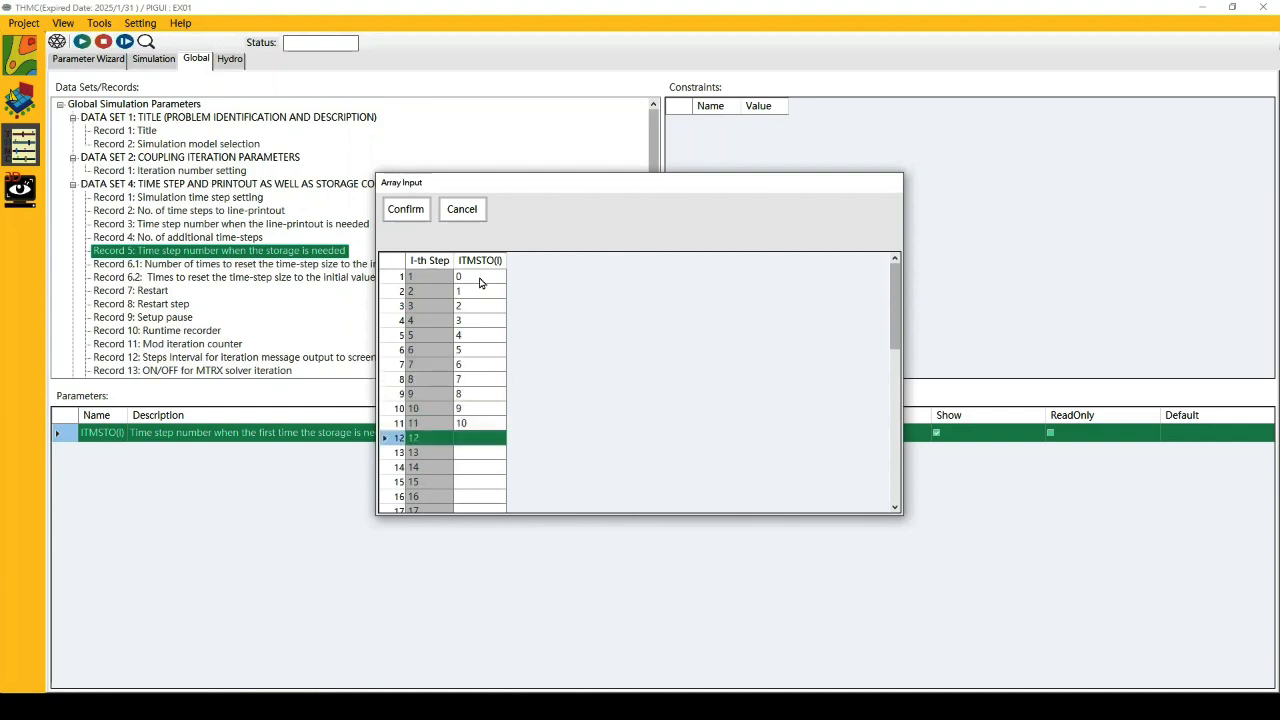
pyautogui.write('1')
pyautogui.press('Return')
pyautogui.write('12')
pyautogui.press('Return')
pyautogui.write('13')
pyautogui.press('Return')
pyautogui.write('14')
pyautogui.press('Return')
pyautogui.write('15')
pyautogui.press('Return')
pyautogui.write('16')
pyautogui.press('Return')
pyautogui.write('17')
pyautogui.press('Return')
pyautogui.write('1')
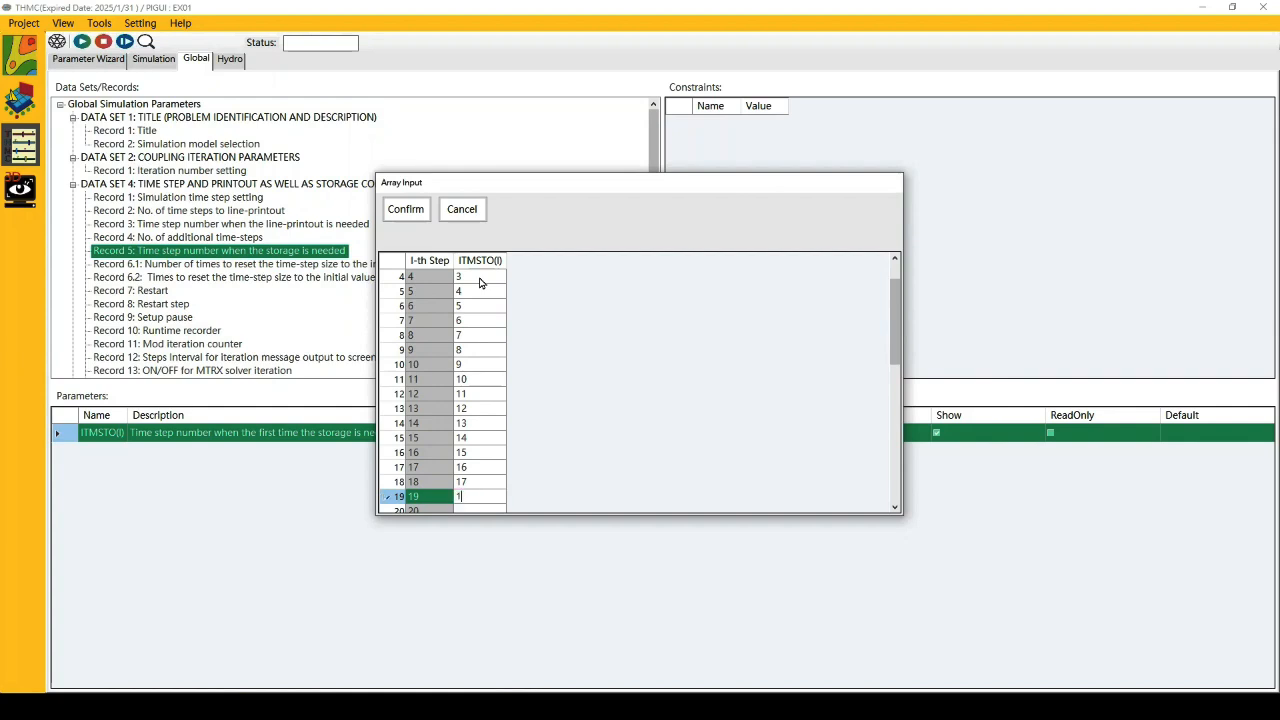
pyautogui.press('Return')
pyautogui.write('19')
pyautogui.press('Return')
pyautogui.write('20')
pyautogui.press('Return')
pyautogui.write('21')
pyautogui.press('Return')
pyautogui.write('22')
pyautogui.press('Return')
pyautogui.write('23')
pyautogui.press('Return')
pyautogui.write('24')
pyautogui.press('Return')
pyautogui.write('25')
pyautogui.press('Return')
pyautogui.write('26')
pyautogui.press('Return')
pyautogui.write('27')
pyautogui.press('Return')
pyautogui.write('28')
pyautogui.press('Return')
pyautogui.write('29')
pyautogui.press('Return')
pyautogui.write('30')
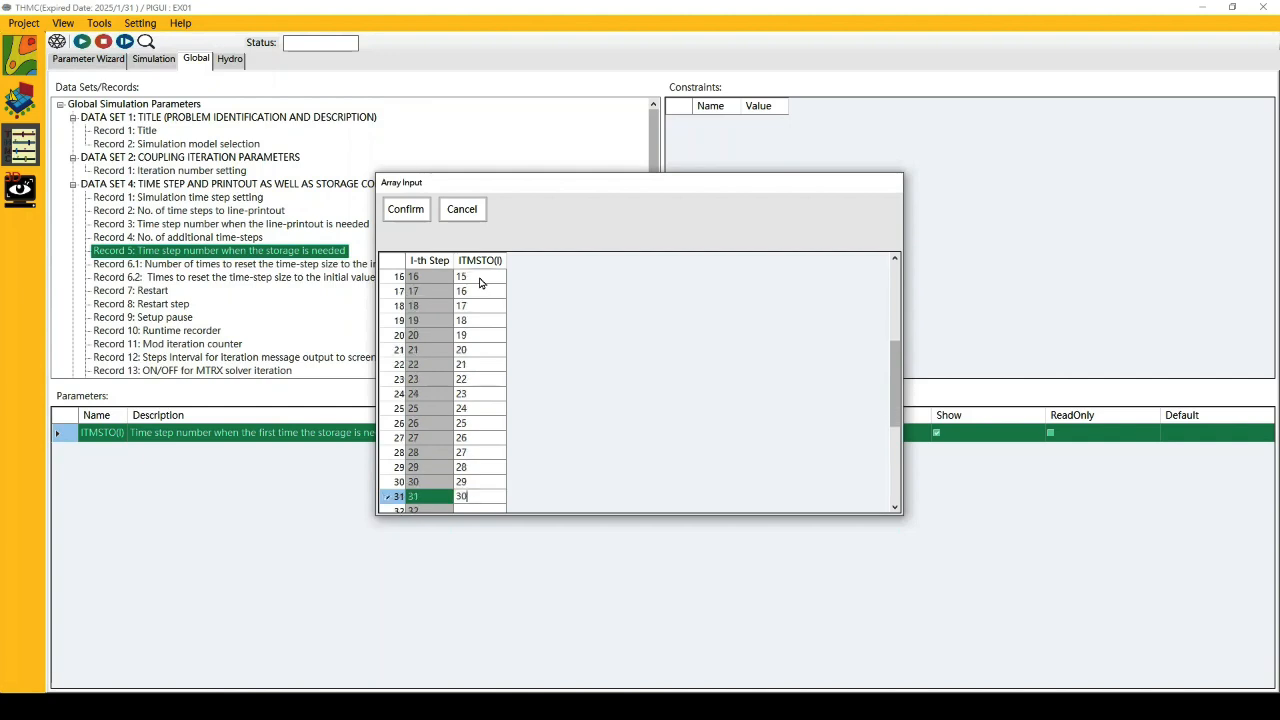
pyautogui.press('Return')
pyautogui.write('31')
pyautogui.press('Return')
pyautogui.write('32')
pyautogui.press('Return')
pyautogui.write('33')
pyautogui.press('Return')
pyautogui.write('34')
pyautogui.press('Return')
pyautogui.write('35')
pyautogui.press('Return')
pyautogui.write('36')
pyautogui.press('Return')
pyautogui.write('37')
pyautogui.press('Return')
pyautogui.write('38')
pyautogui.press('Return')
pyautogui.write('39')
pyautogui.press('Return')
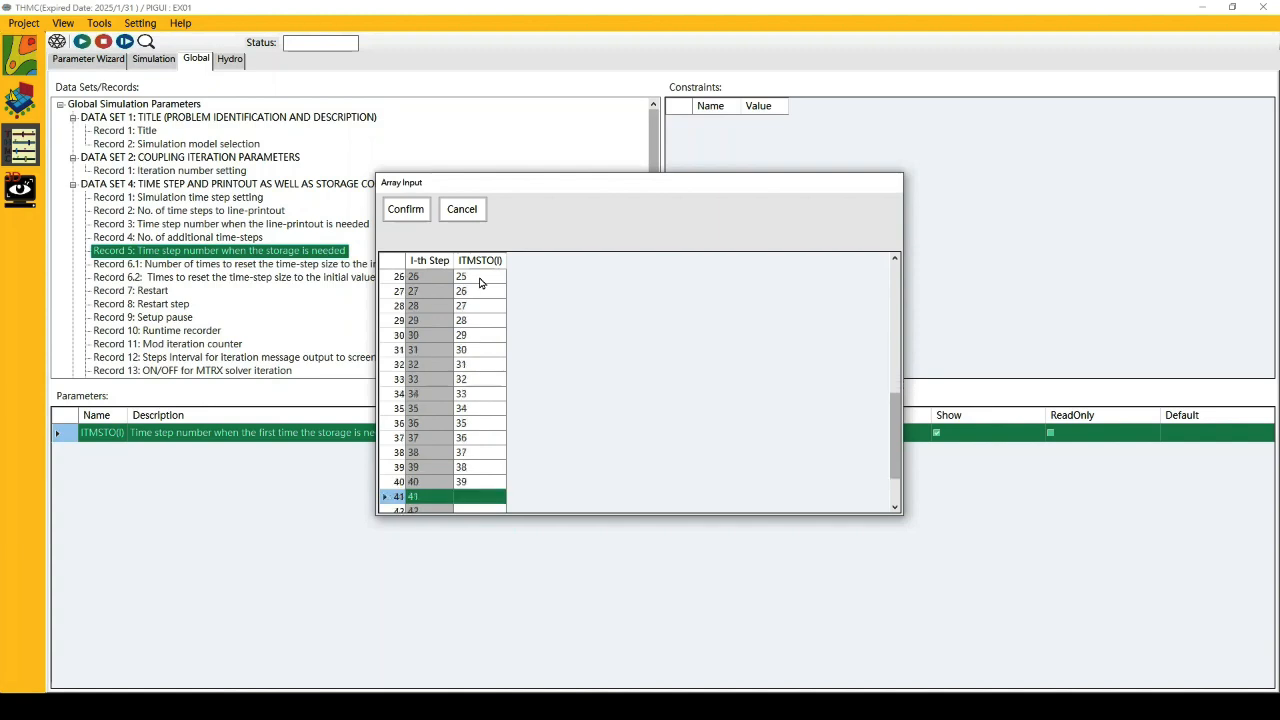
pyautogui.write('40')
pyautogui.press('Return')
pyautogui.write('41')
pyautogui.press('Return')
pyautogui.write('42')
pyautogui.press('Return')
pyautogui.write('43')
pyautogui.press('Return')
pyautogui.write('44')
pyautogui.press('Return')
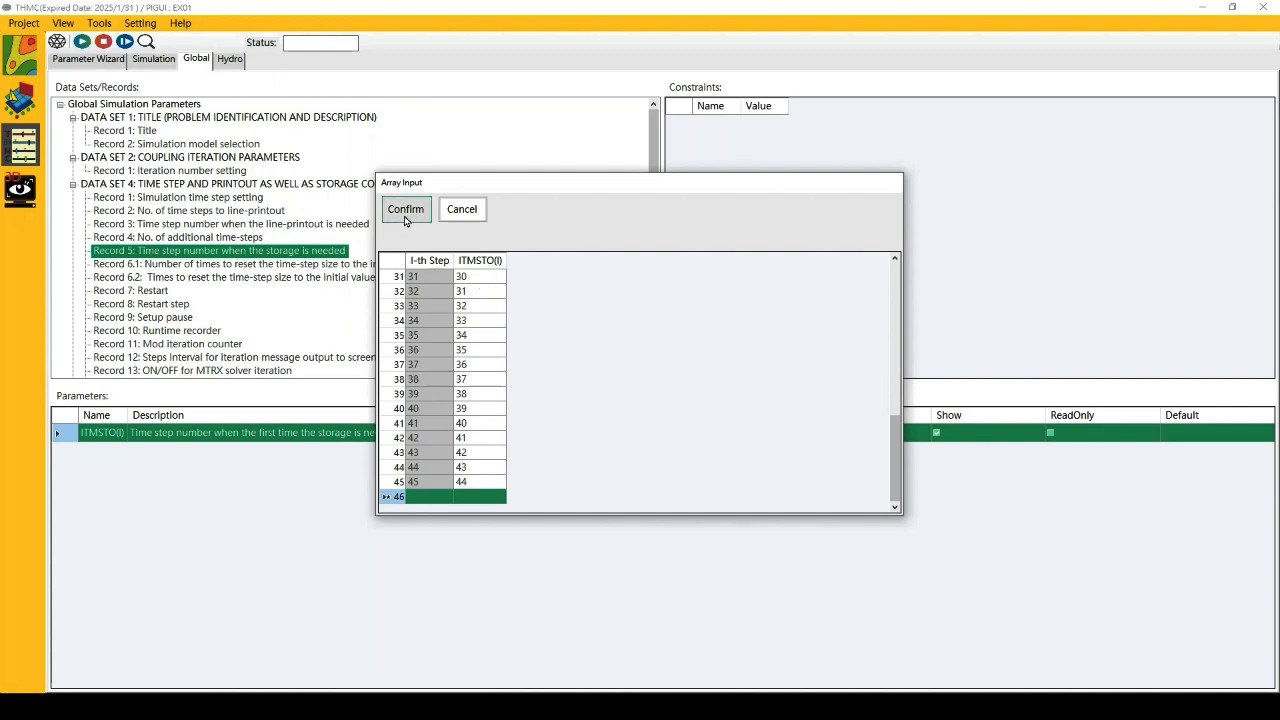
pyautogui.scroll(10, 473, 300)
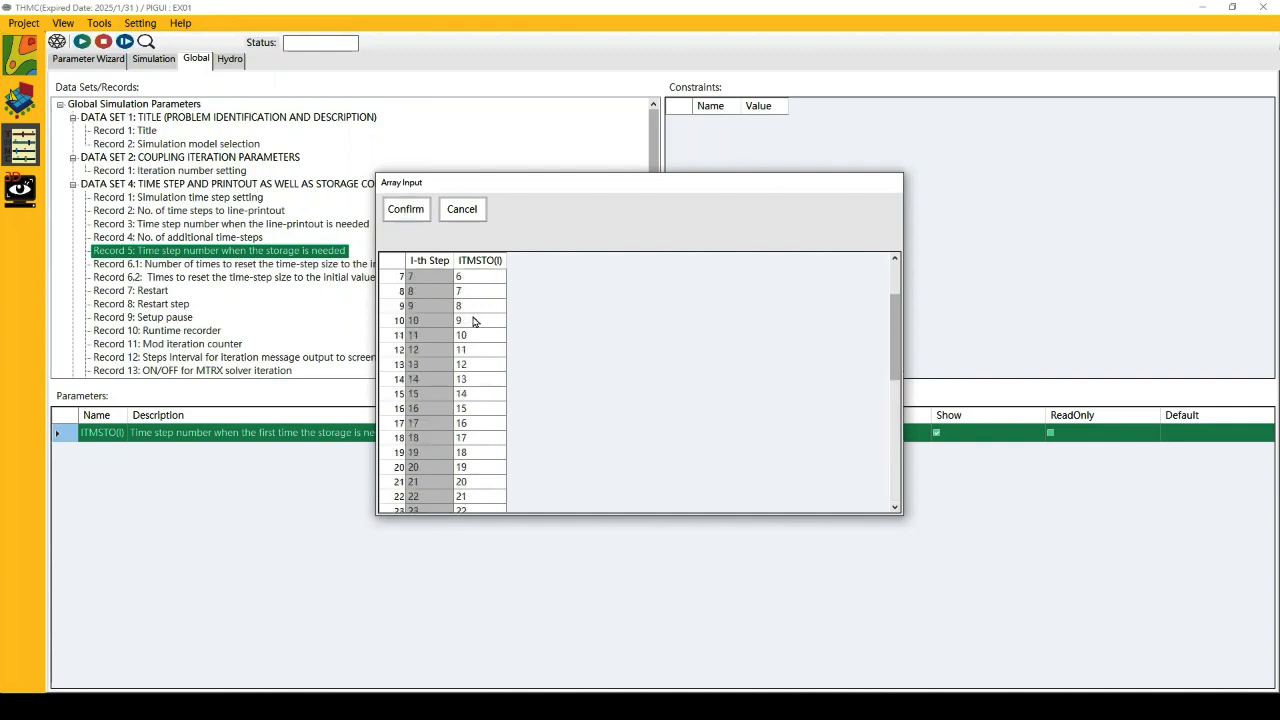
pyautogui.click(472, 283)
pyautogui.scroll(-10, 478, 310)
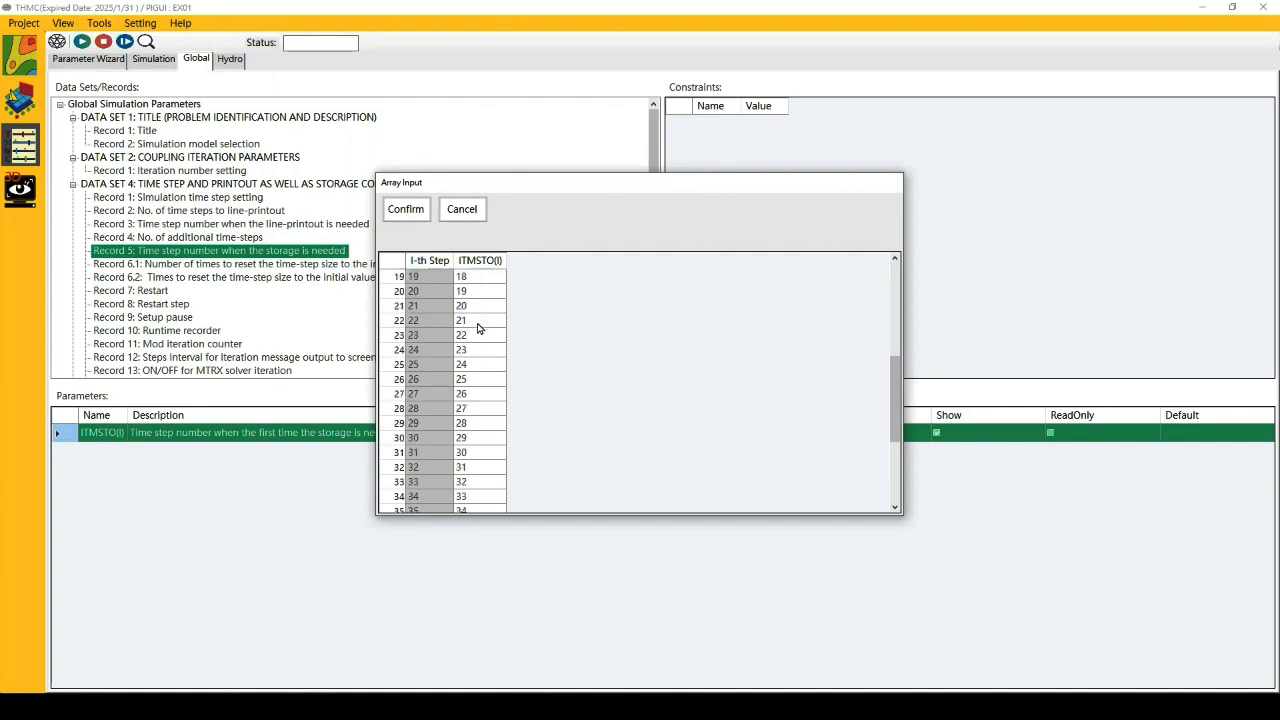
pyautogui.click(485, 488)
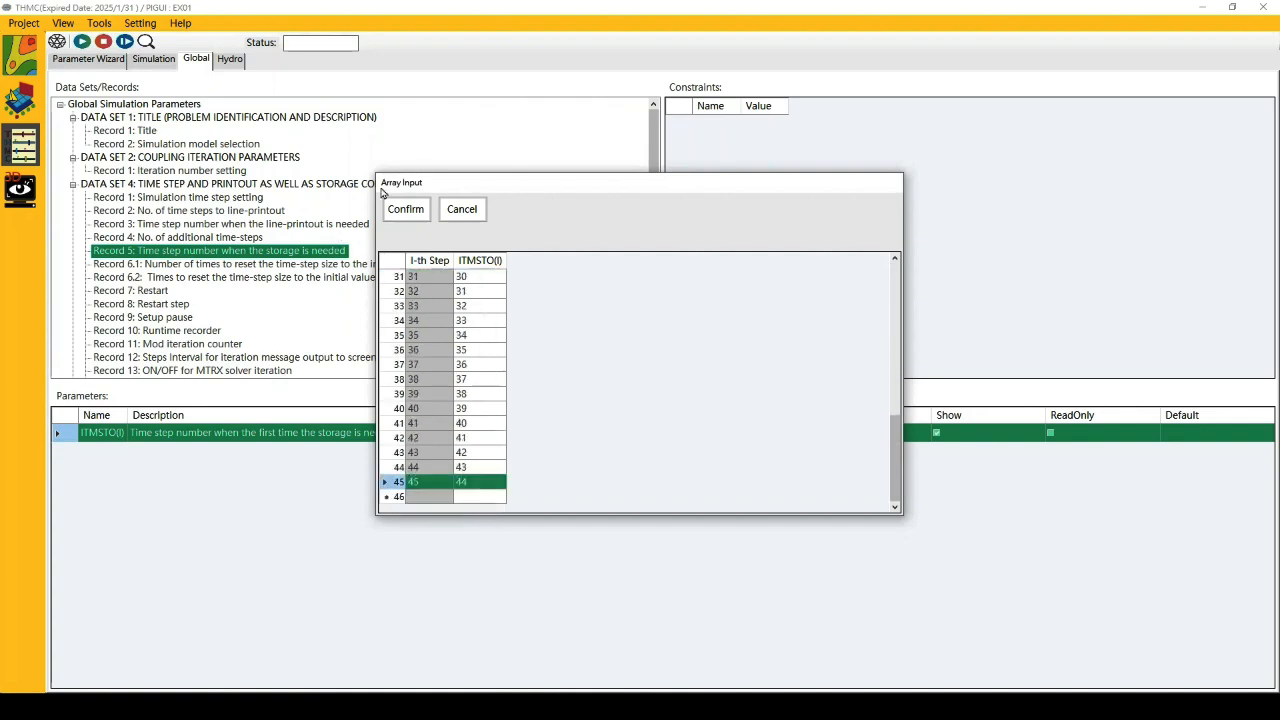
pyautogui.click(406, 211)
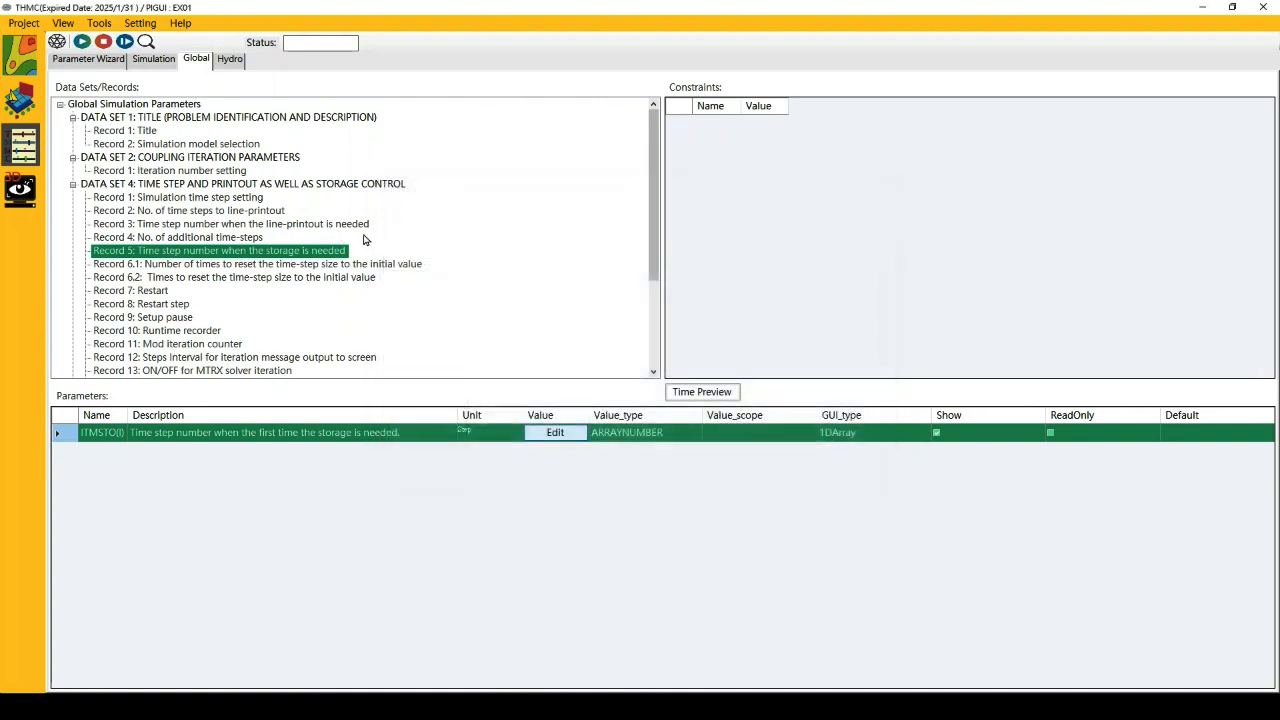
# Set the number of times to reset the time-step size to the initial value (NDTCH) to 2
pyautogui.click(115, 266)
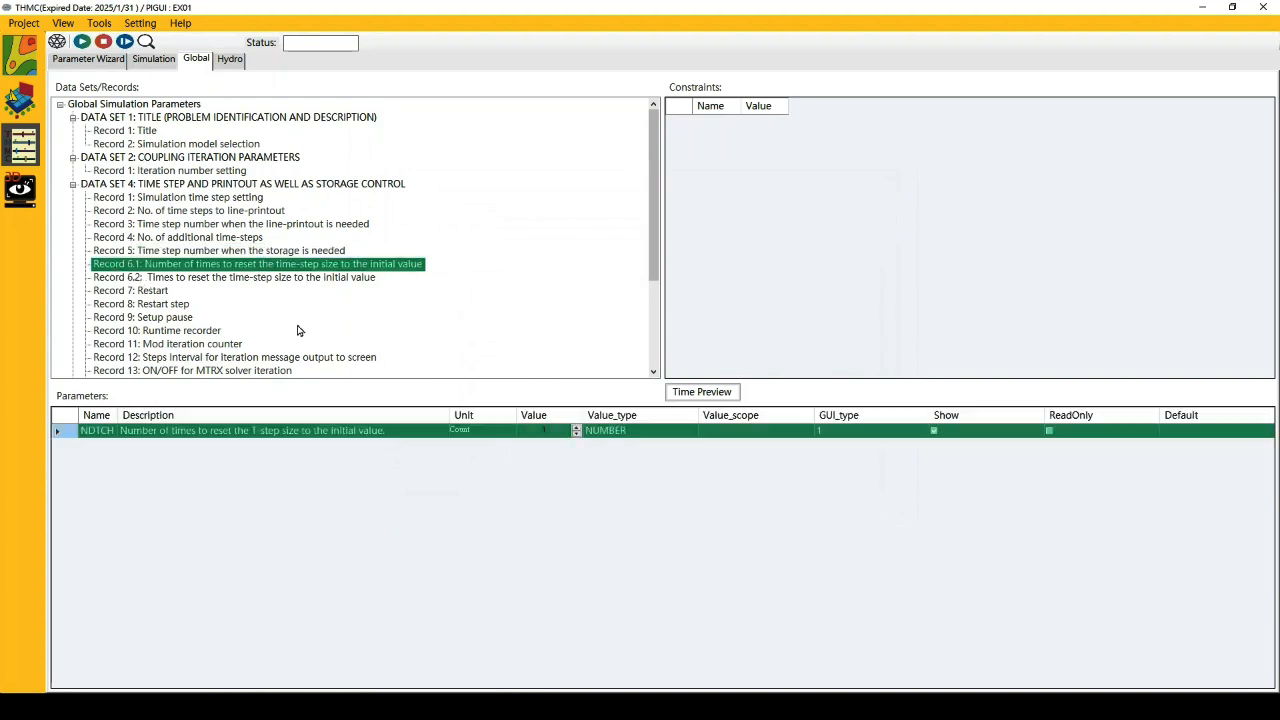
pyautogui.click(549, 430)
pyautogui.write('2')
pyautogui.press('Return')
# Add 20.0 days as the second time-step reset time (TDTCH), confirm the array and reopen the record to check it
pyautogui.click(133, 280)
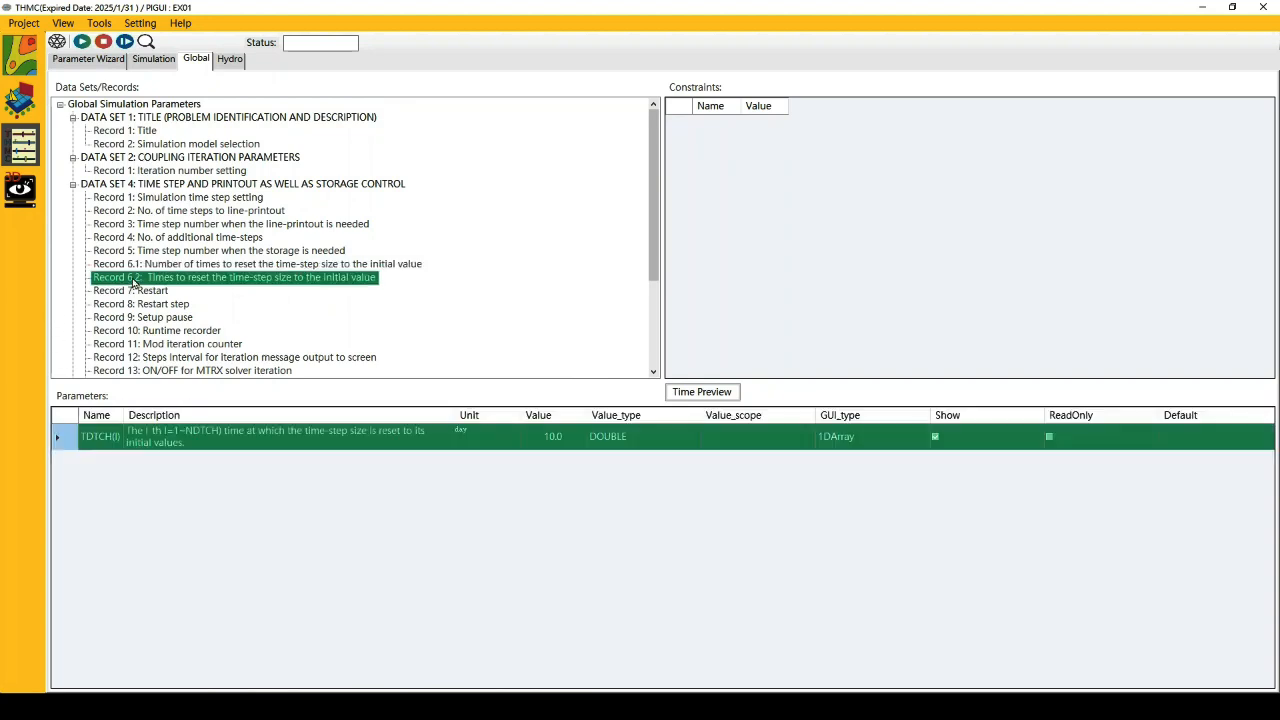
pyautogui.click(558, 442)
pyautogui.click(485, 292)
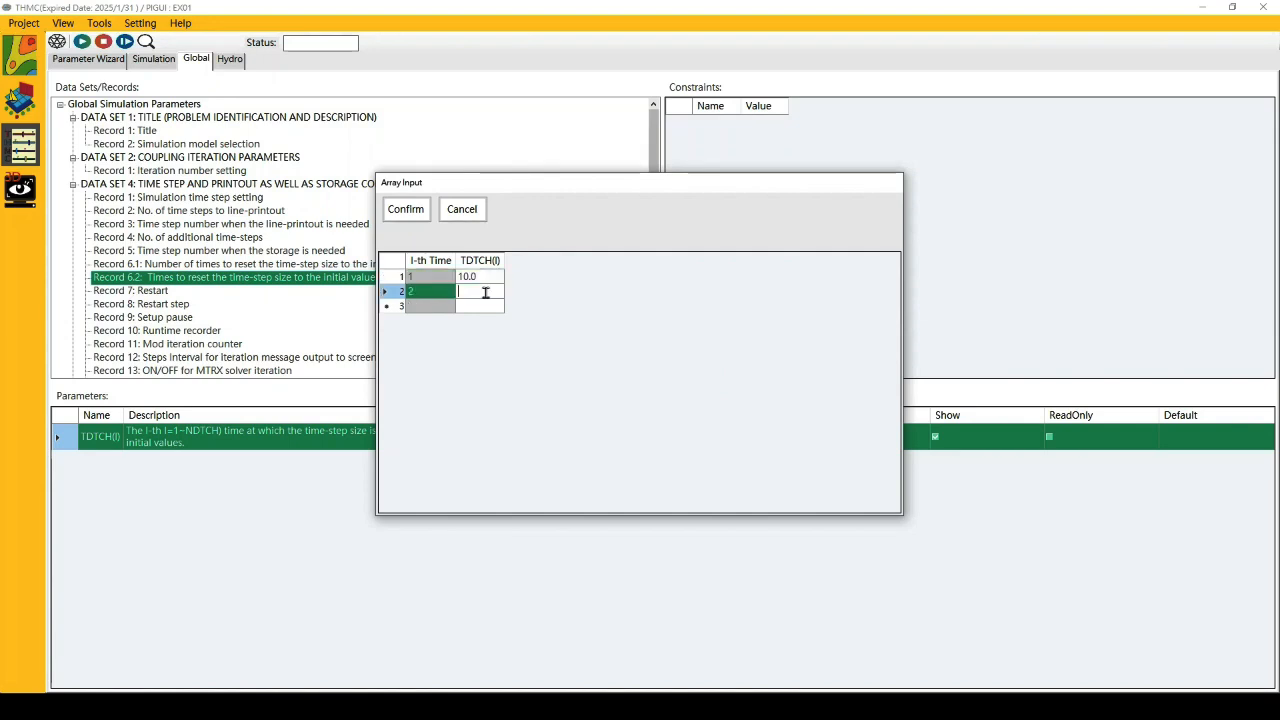
pyautogui.write('20.0')
pyautogui.press('Return')
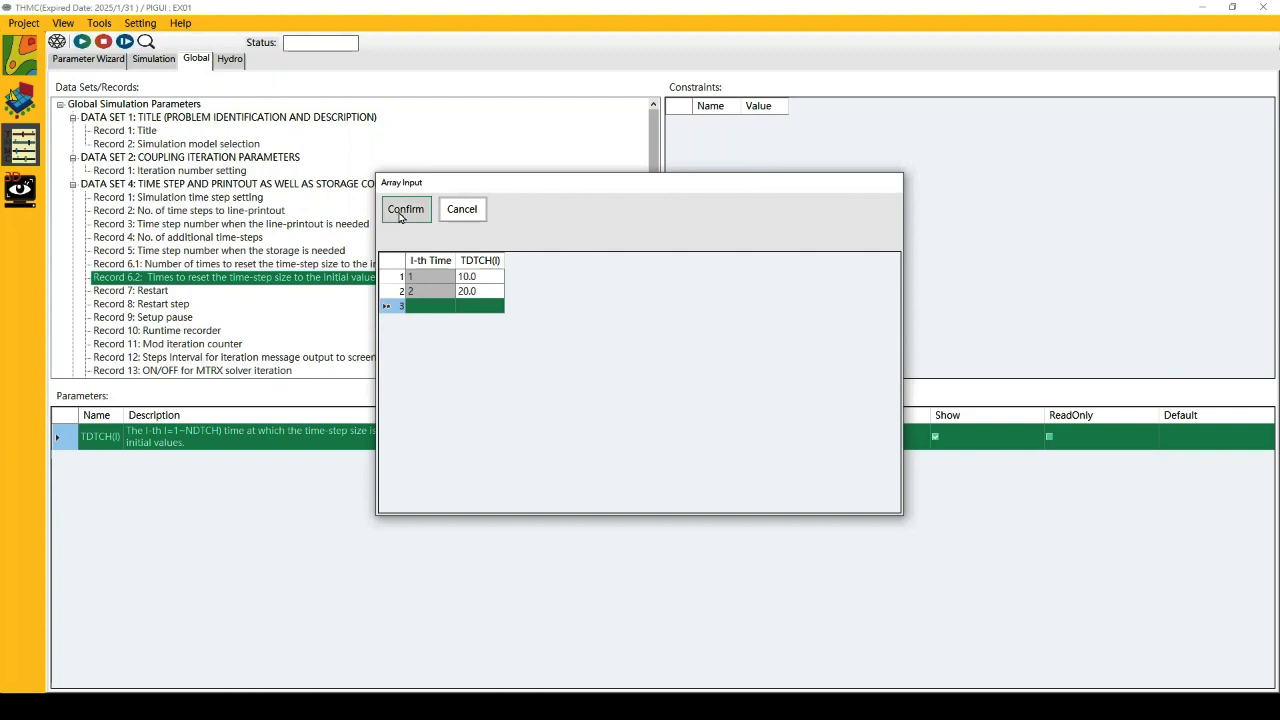
pyautogui.click(406, 212)
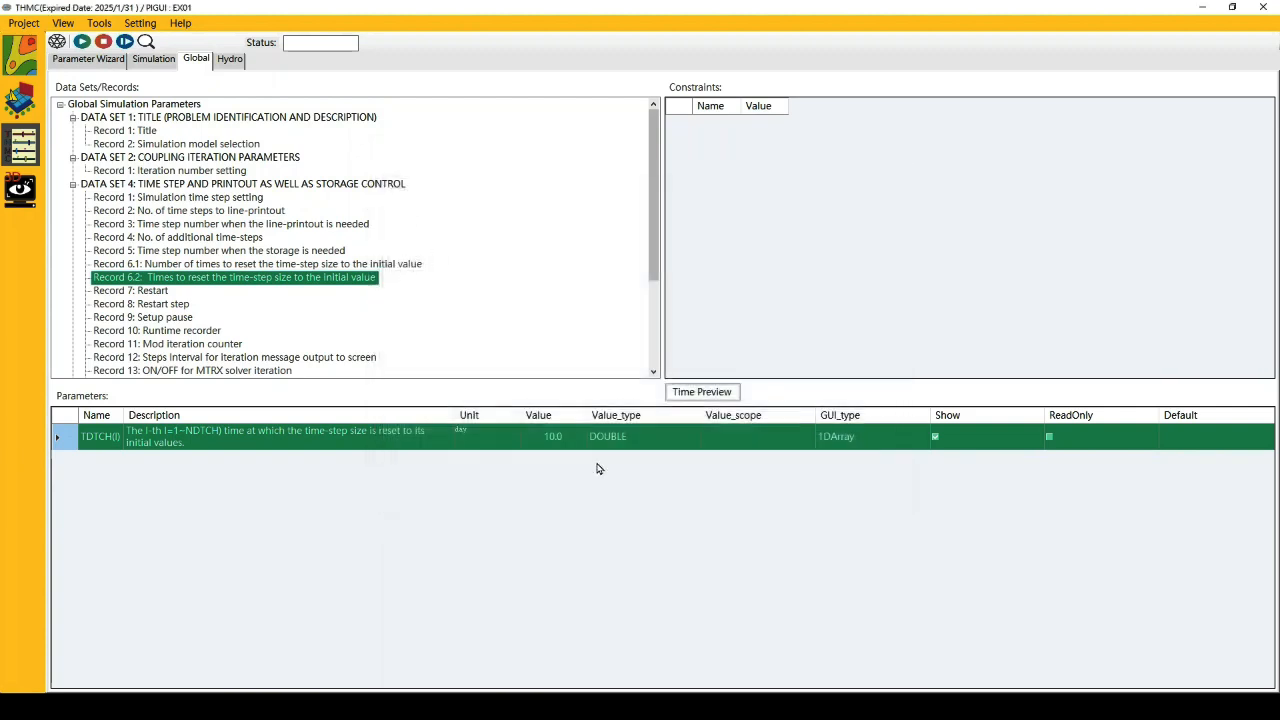
pyautogui.click(288, 265)
pyautogui.click(291, 279)
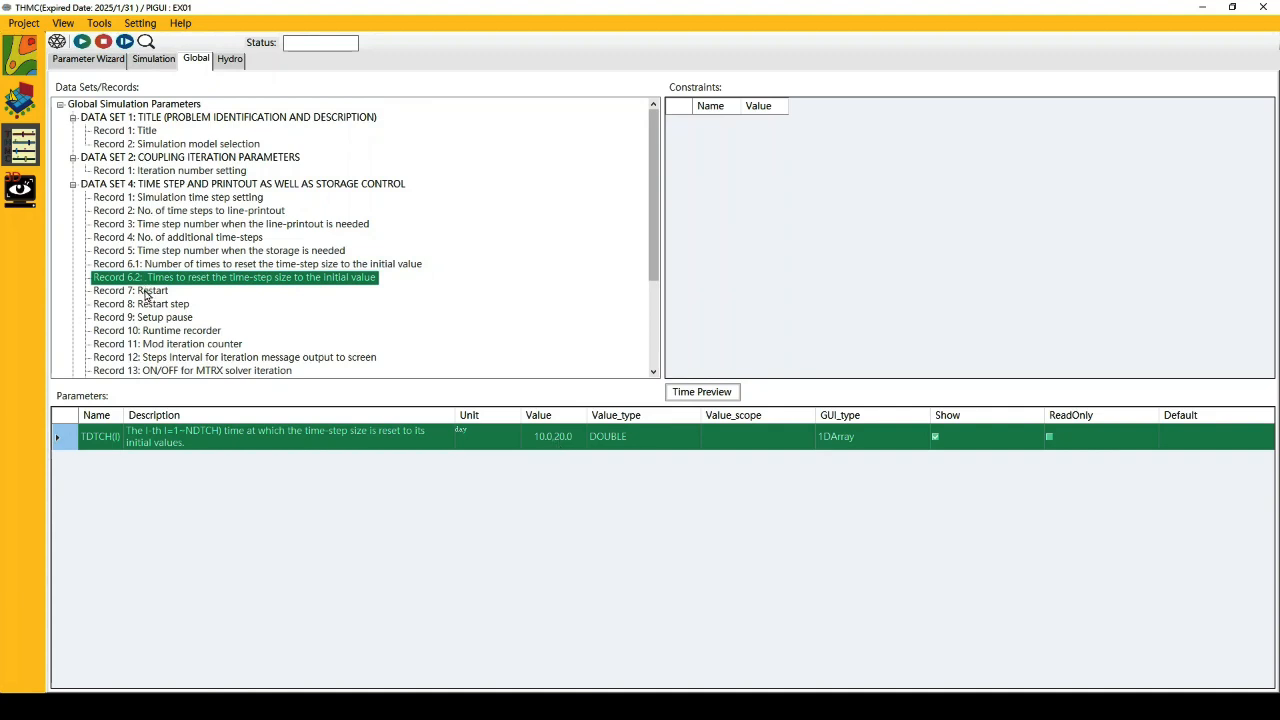
# Edit and confirm the auto storage step interval (KOUTSTEP_AUTO) in the global time step and storage settings
pyautogui.scroll(-3, 146, 295)
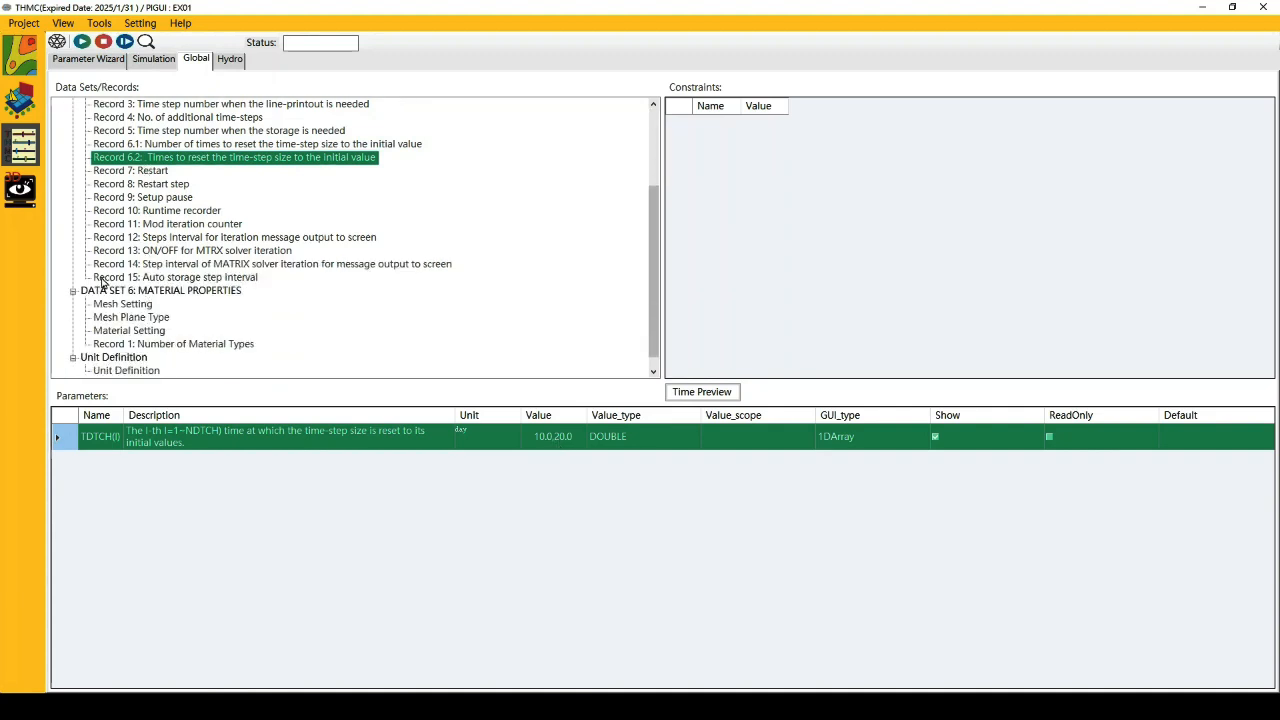
pyautogui.click(104, 279)
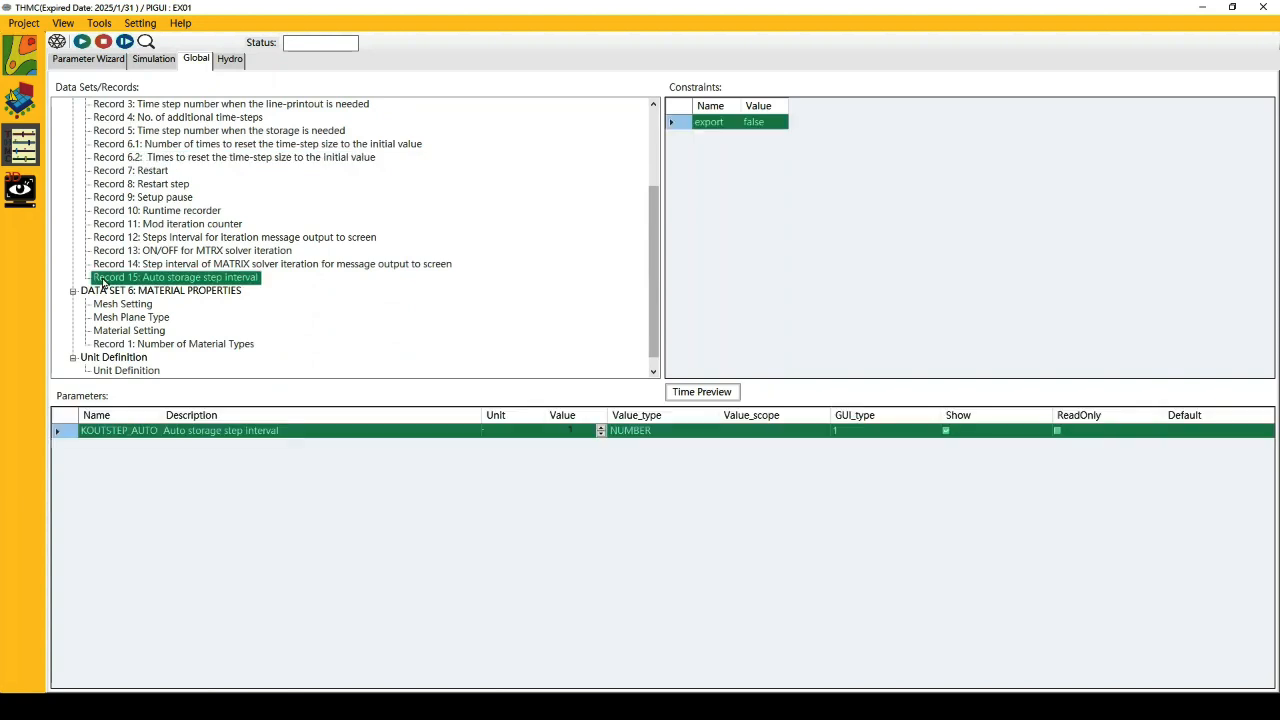
pyautogui.doubleClick(569, 435)
pyautogui.press('Return')
# In Flow Record 4 of the hydrological parameters, set gravity term control (KGRAV) to 1 and the matrix solution indicator (IPNTSF) to 0
pyautogui.click(230, 60)
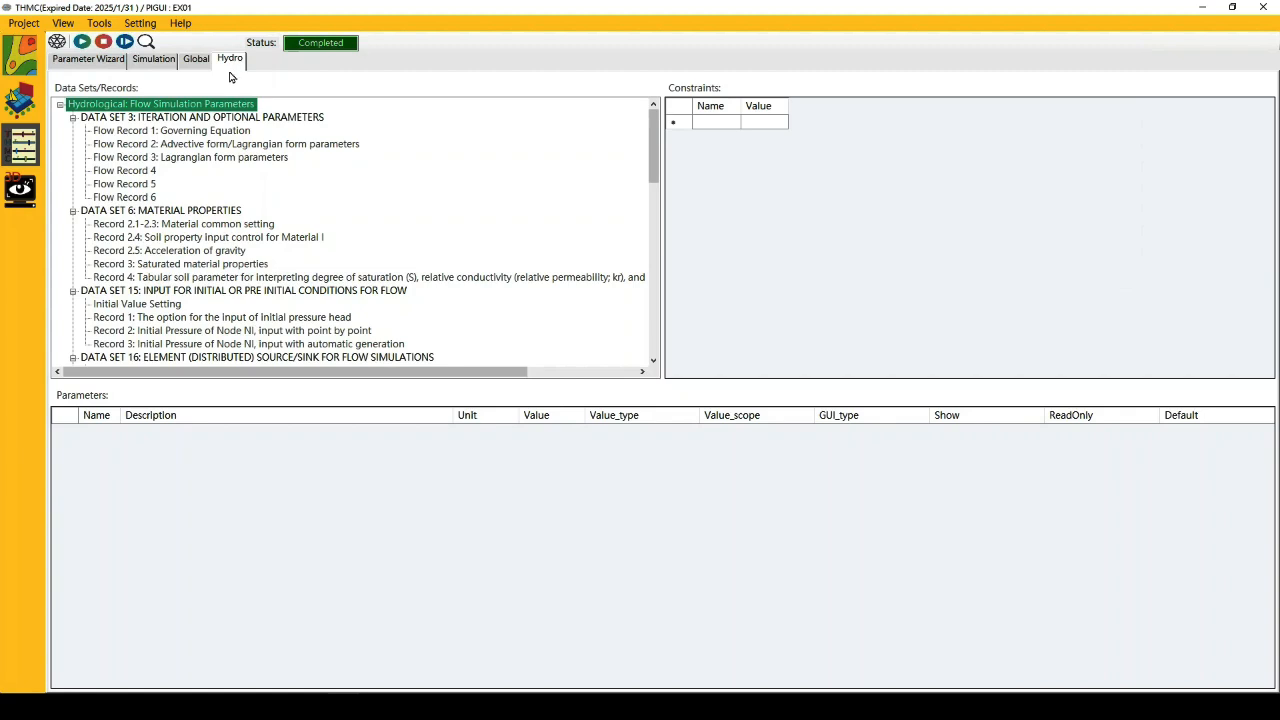
pyautogui.click(129, 174)
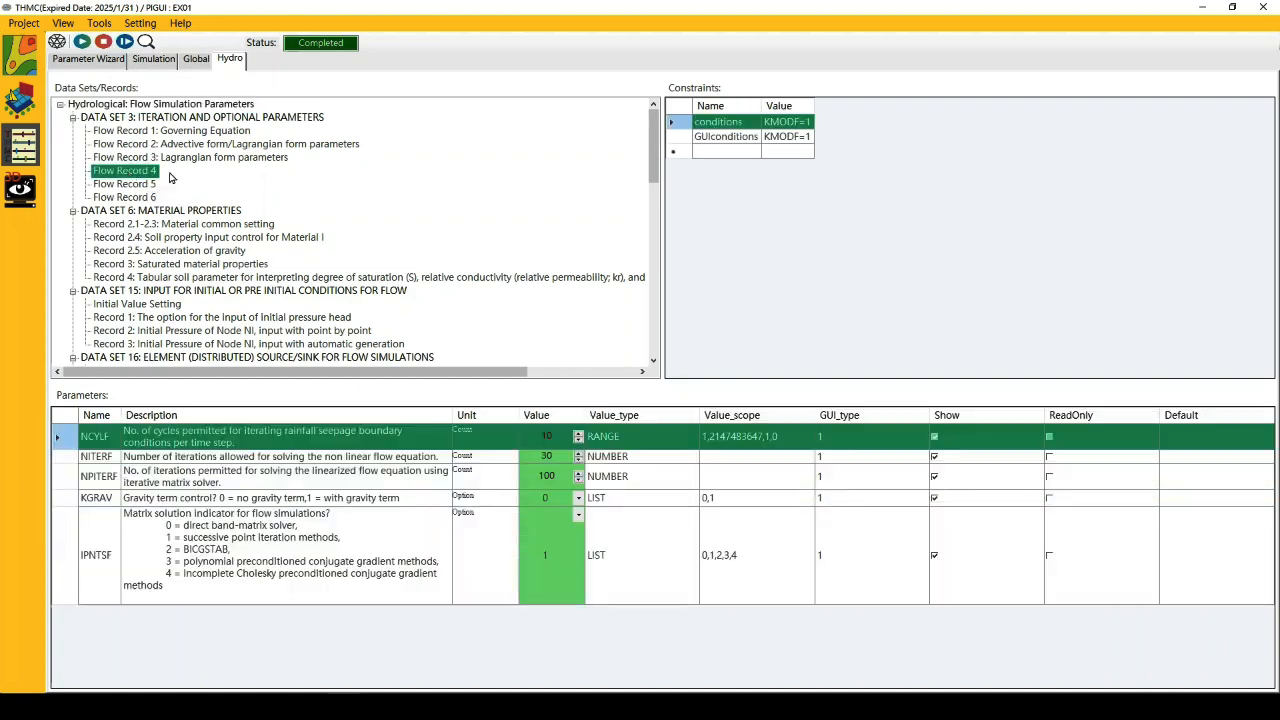
pyautogui.click(579, 502)
pyautogui.click(578, 499)
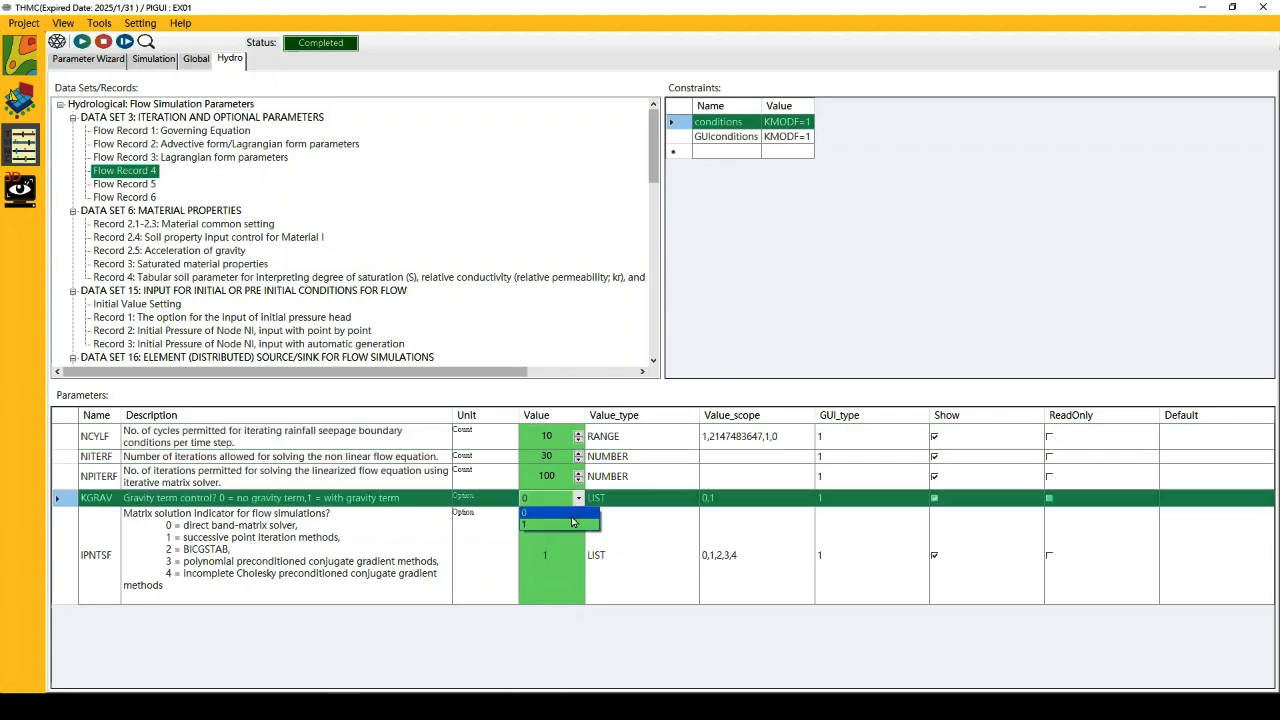
pyautogui.click(580, 518)
pyautogui.click(579, 516)
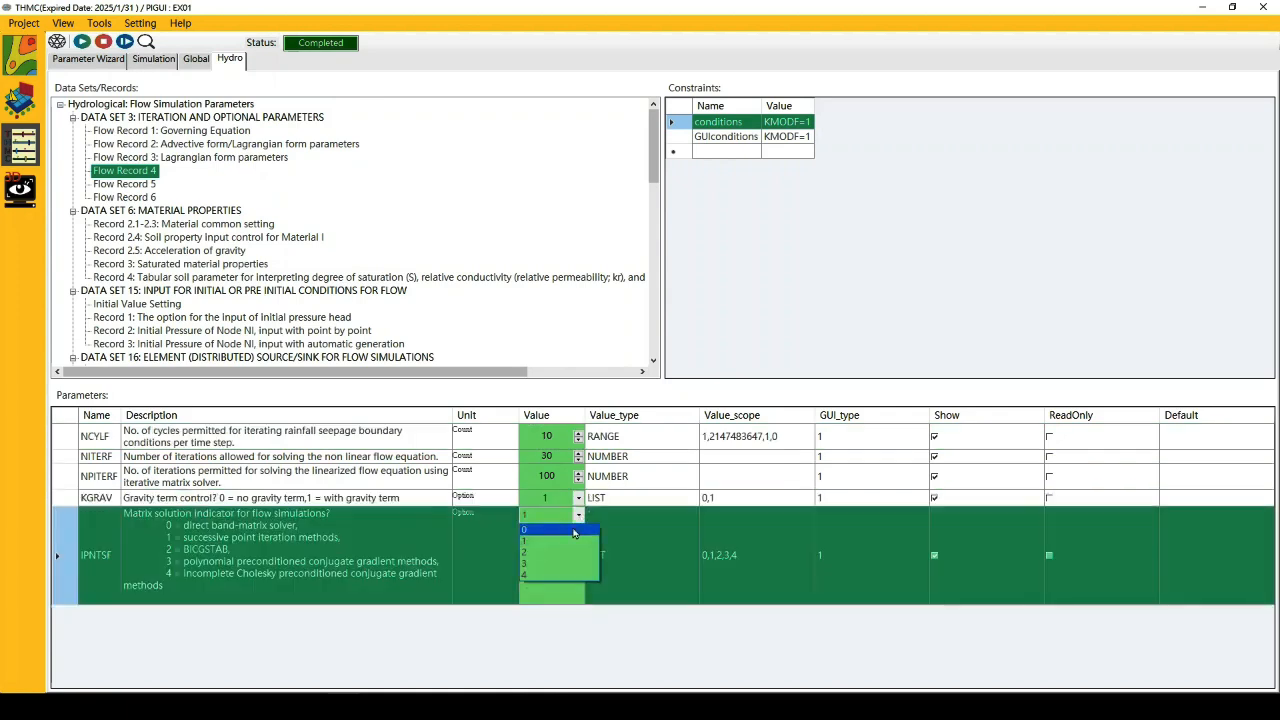
pyautogui.click(550, 527)
# In Flow Record 4, set the rainfall seepage iteration cycles (NCYLF) to 20 and the nonlinear flow iterations (NITERF) to 20
pyautogui.click(553, 437)
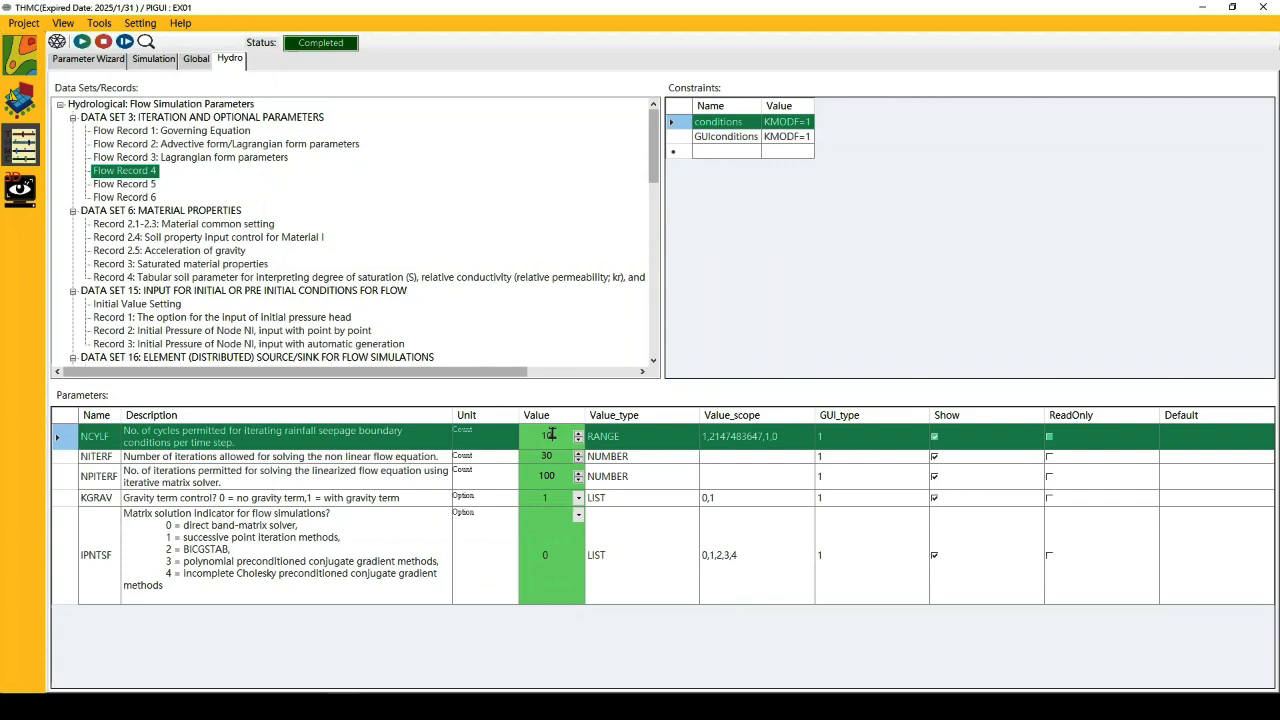
pyautogui.write('20')
pyautogui.press('Return')
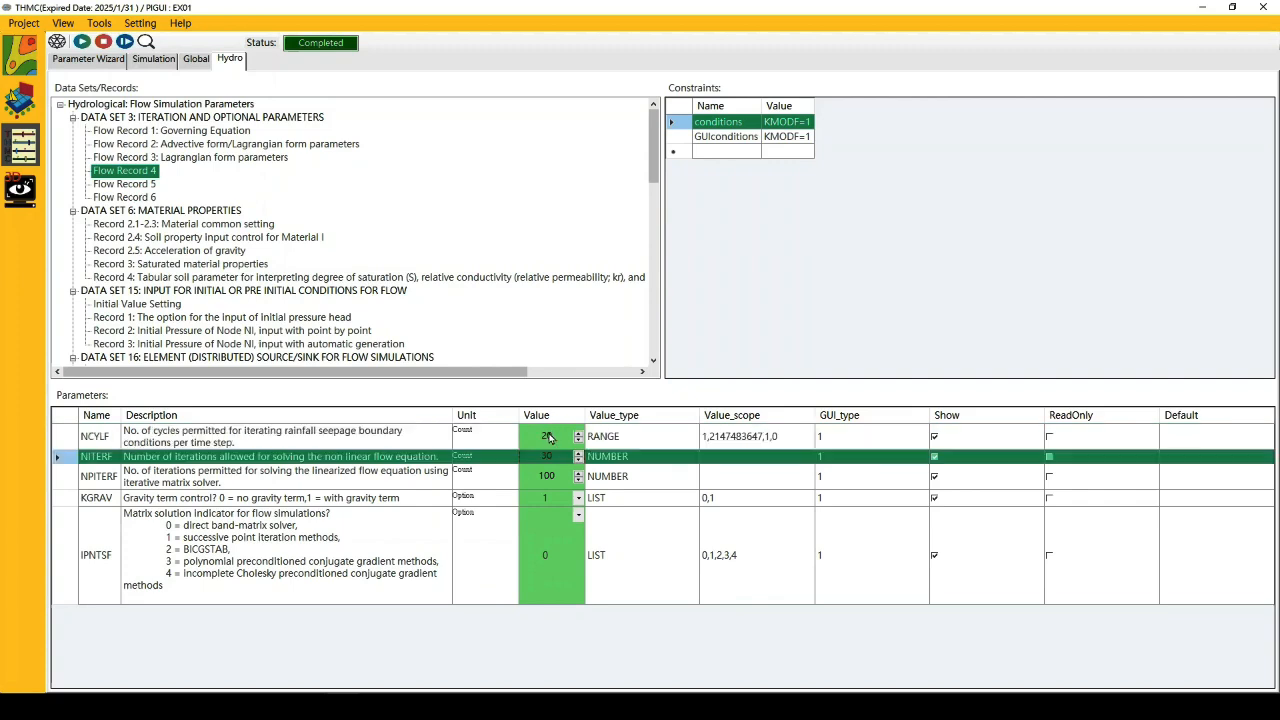
pyautogui.write('2')
pyautogui.press('Return')
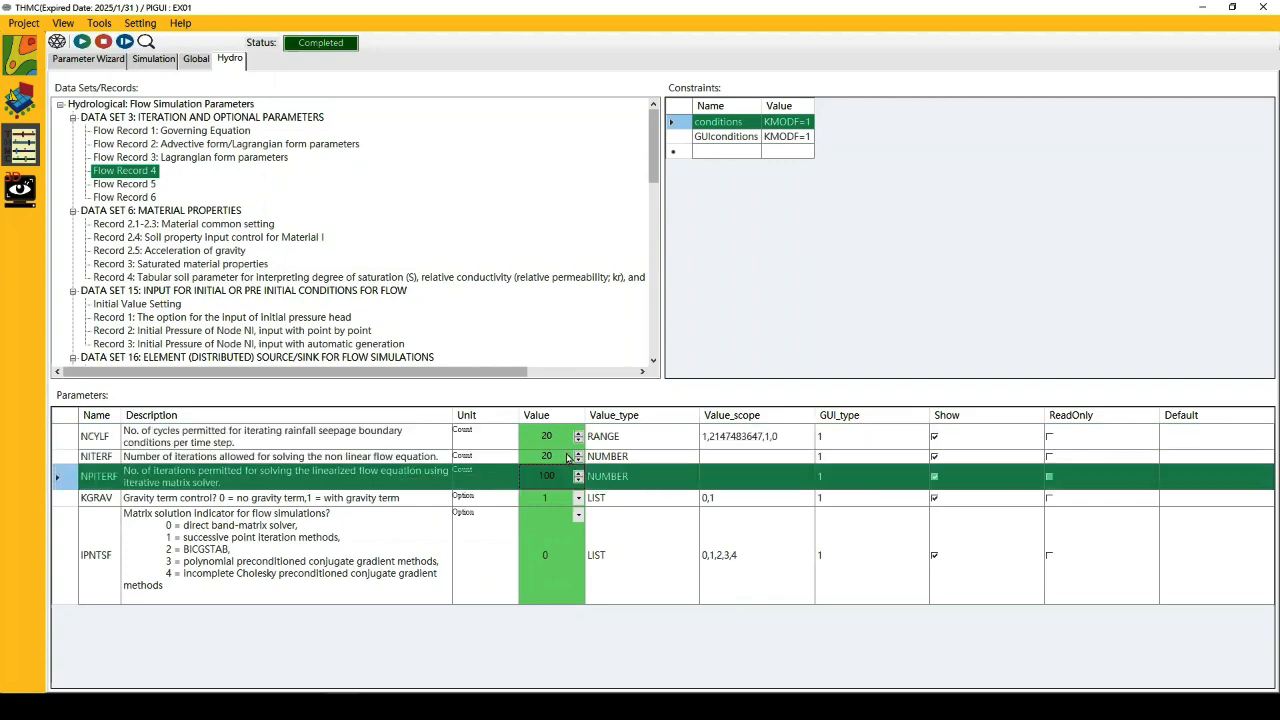
# In Flow Record 6, set the steady-state convergence criterion (TOLAF) to 0.02 and edit the transient-state criterion (TOLBF)
pyautogui.click(152, 200)
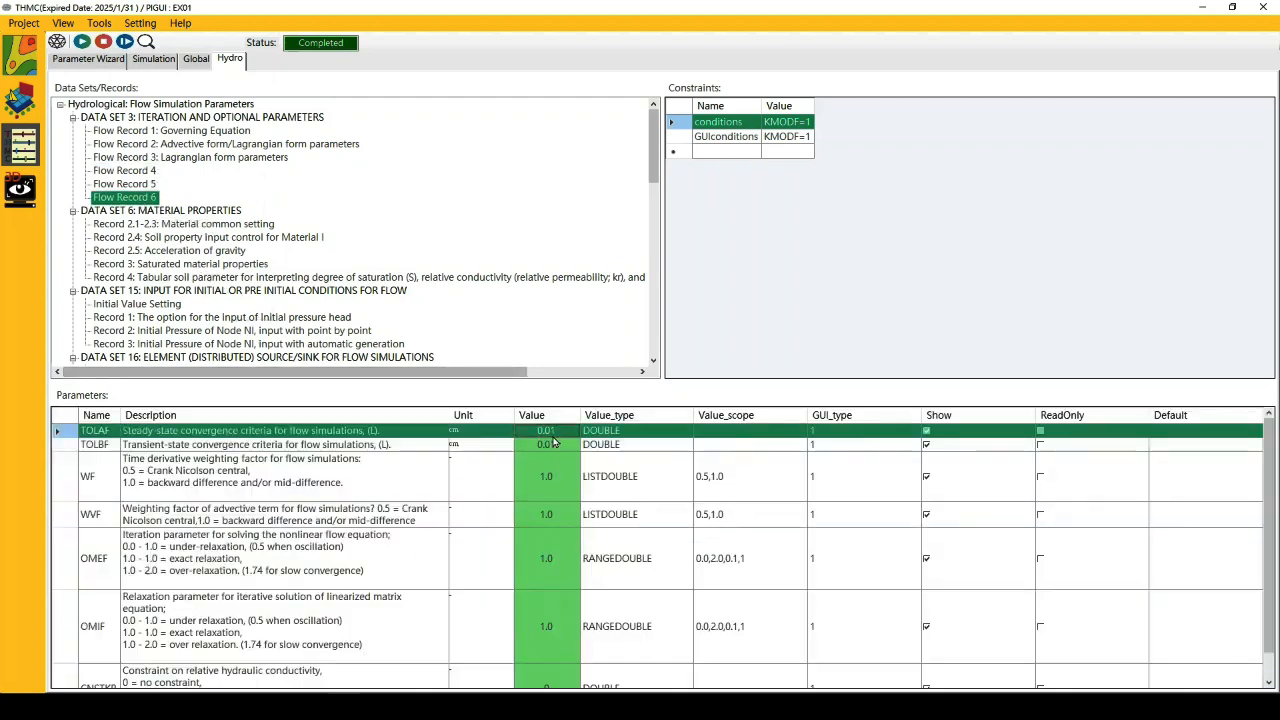
pyautogui.click(557, 431)
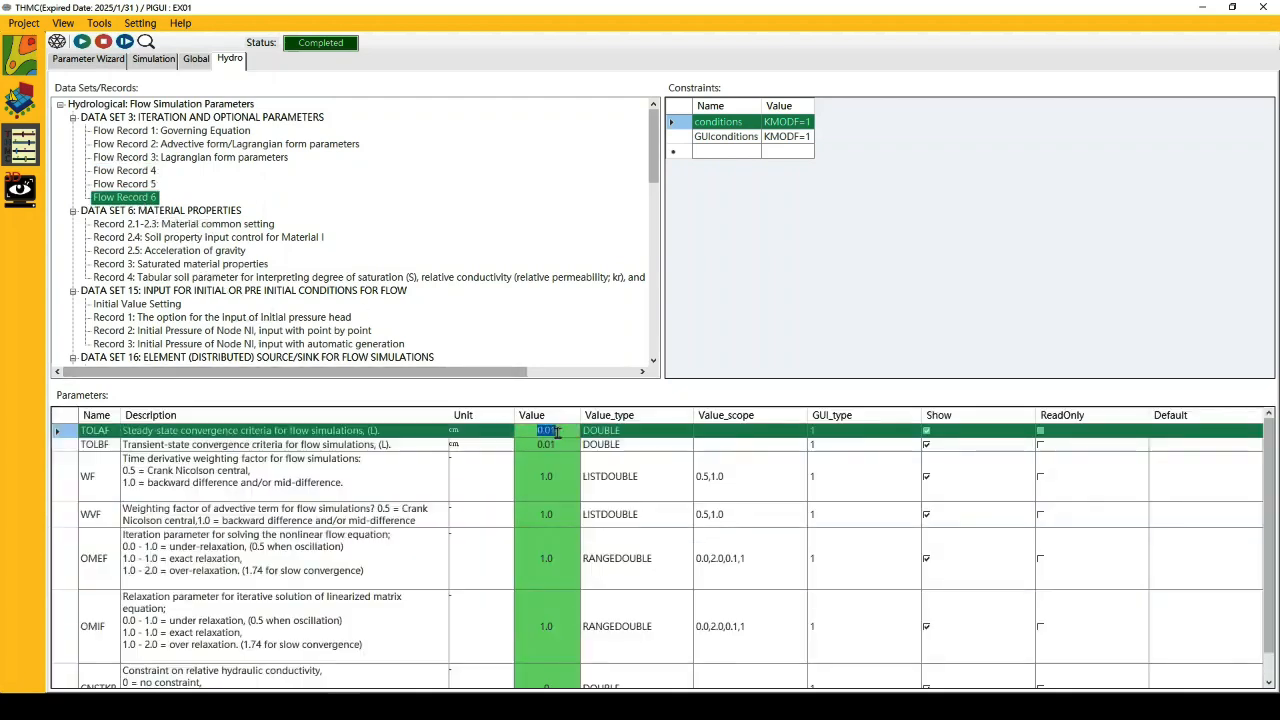
pyautogui.press('BackSpace')
pyautogui.press('BackSpace')
pyautogui.press('BackSpace')
pyautogui.write('.02')
pyautogui.press('Return')
pyautogui.write('0')
pyautogui.press('Return')
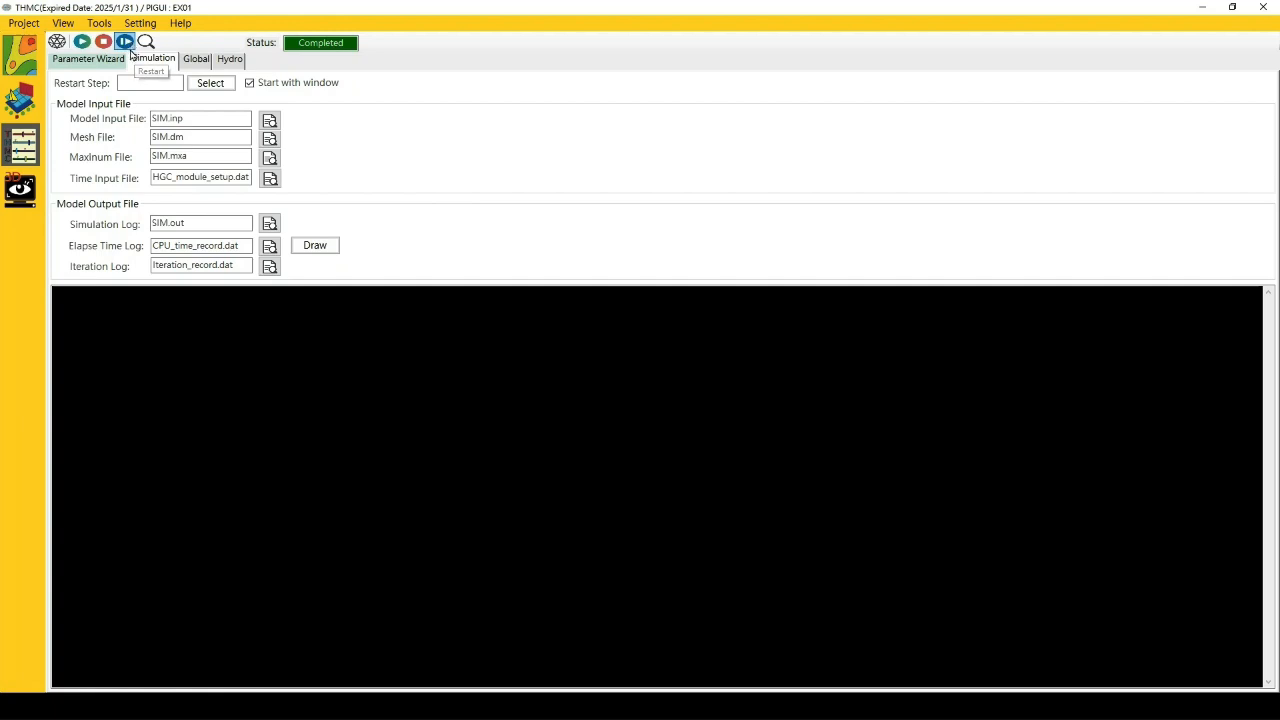
# Check the available restart steps without choosing one, and run the EX01 simulation with its solver window shown
pyautogui.click(222, 88)
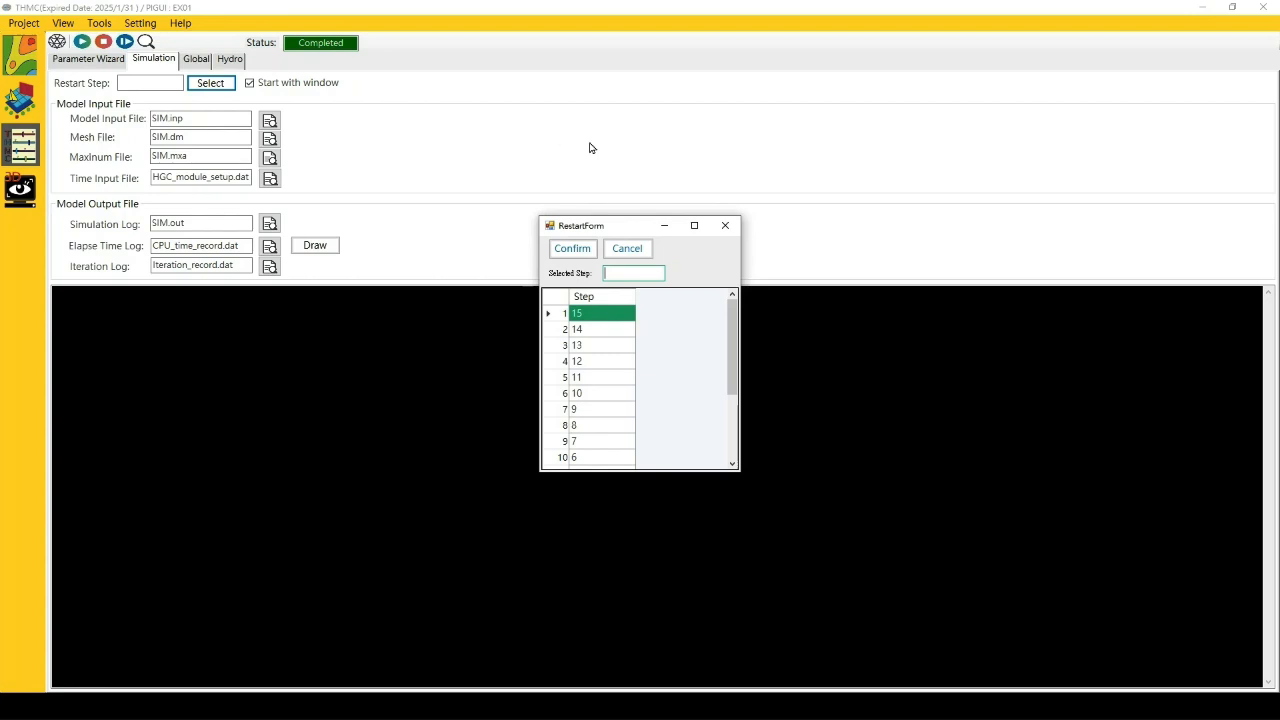
pyautogui.click(628, 252)
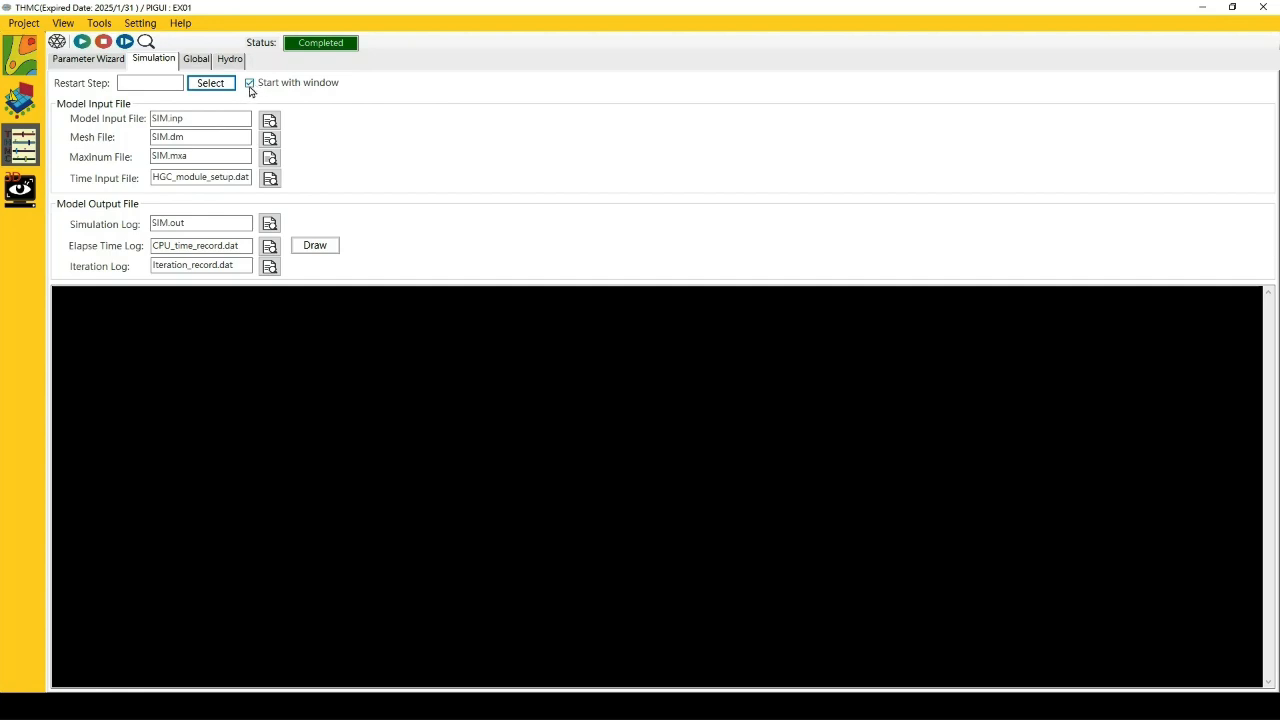
pyautogui.click(81, 42)
pyautogui.press('Return')
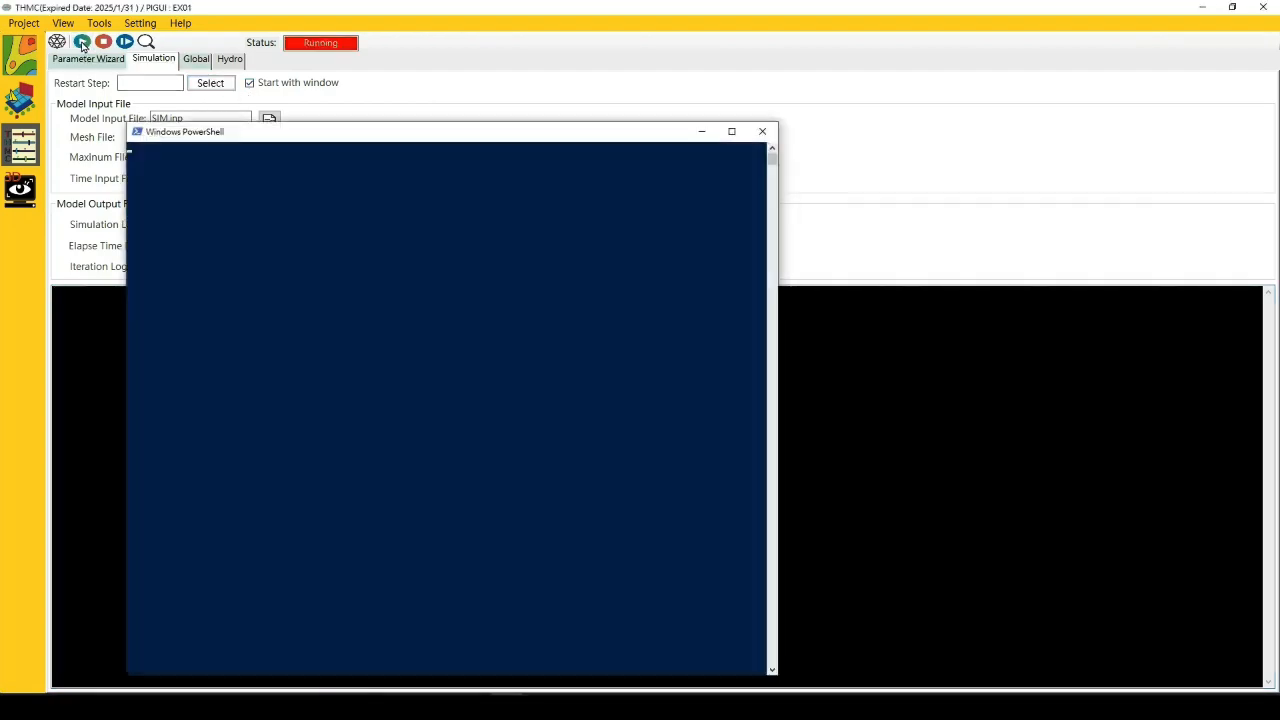
pyautogui.moveTo(325, 138); pyautogui.dragTo(752, 60)
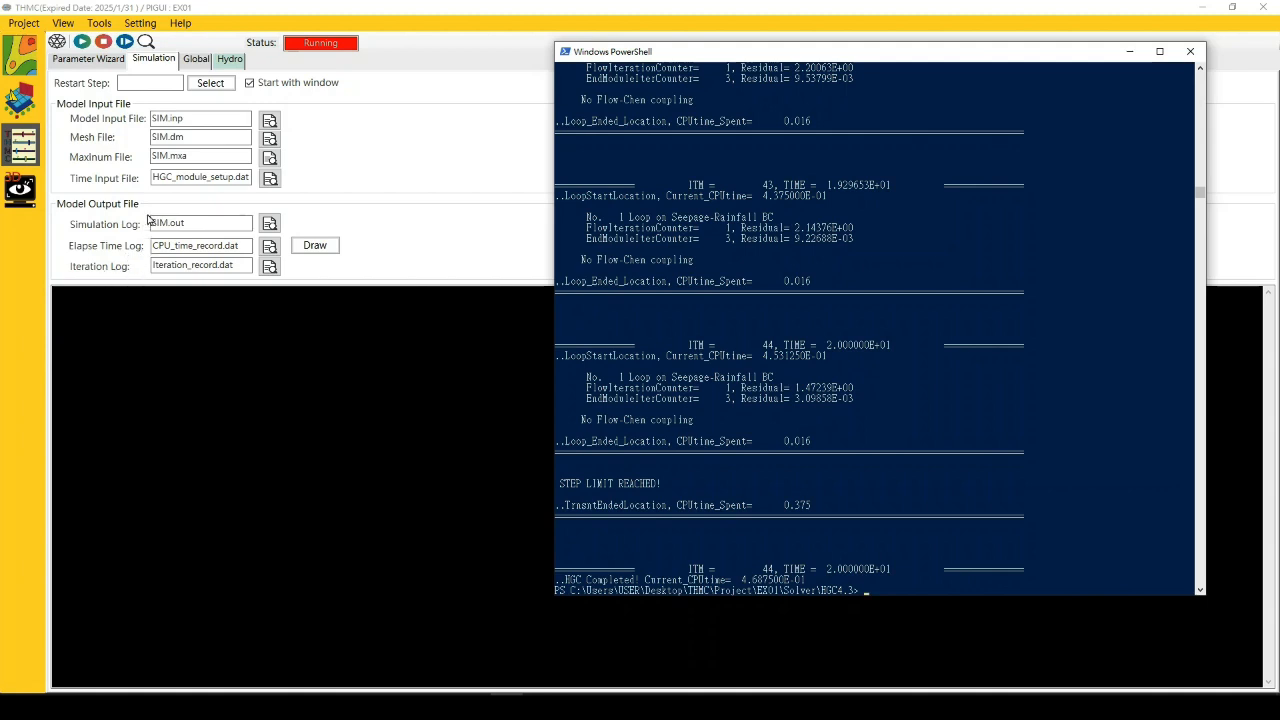
# Examine the iteration counts and residuals of the last time steps in the PowerShell solver log
pyautogui.scroll(3, 742, 229)
pyautogui.scroll(3, 742, 229)
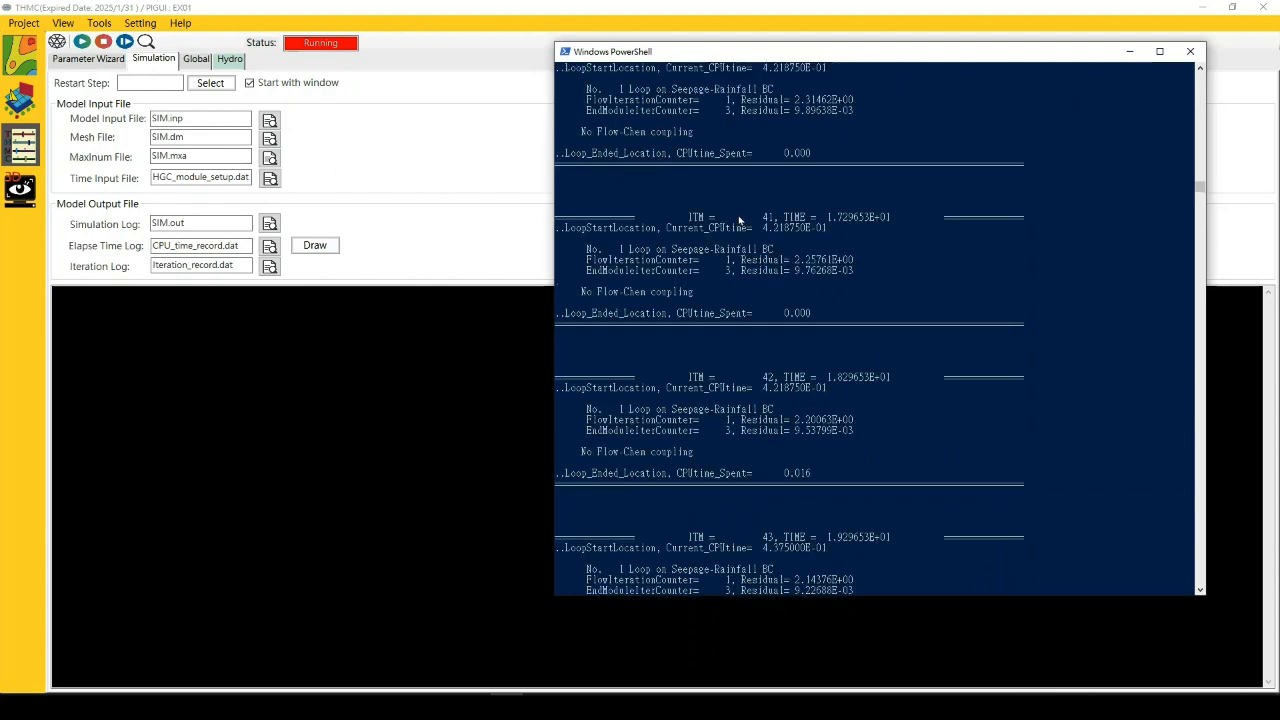
pyautogui.scroll(-11, 738, 222)
pyautogui.scroll(-3, 730, 217)
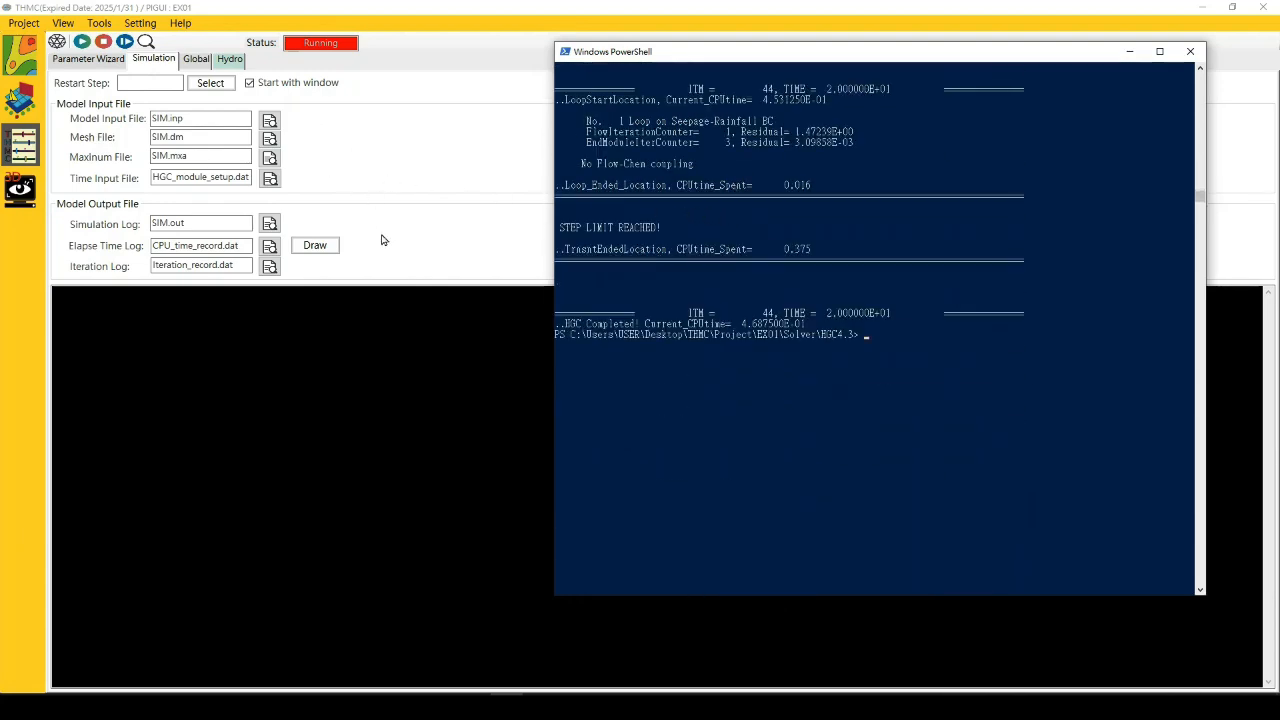
pyautogui.click(68, 27)
pyautogui.click(68, 27)
pyautogui.click(66, 13)
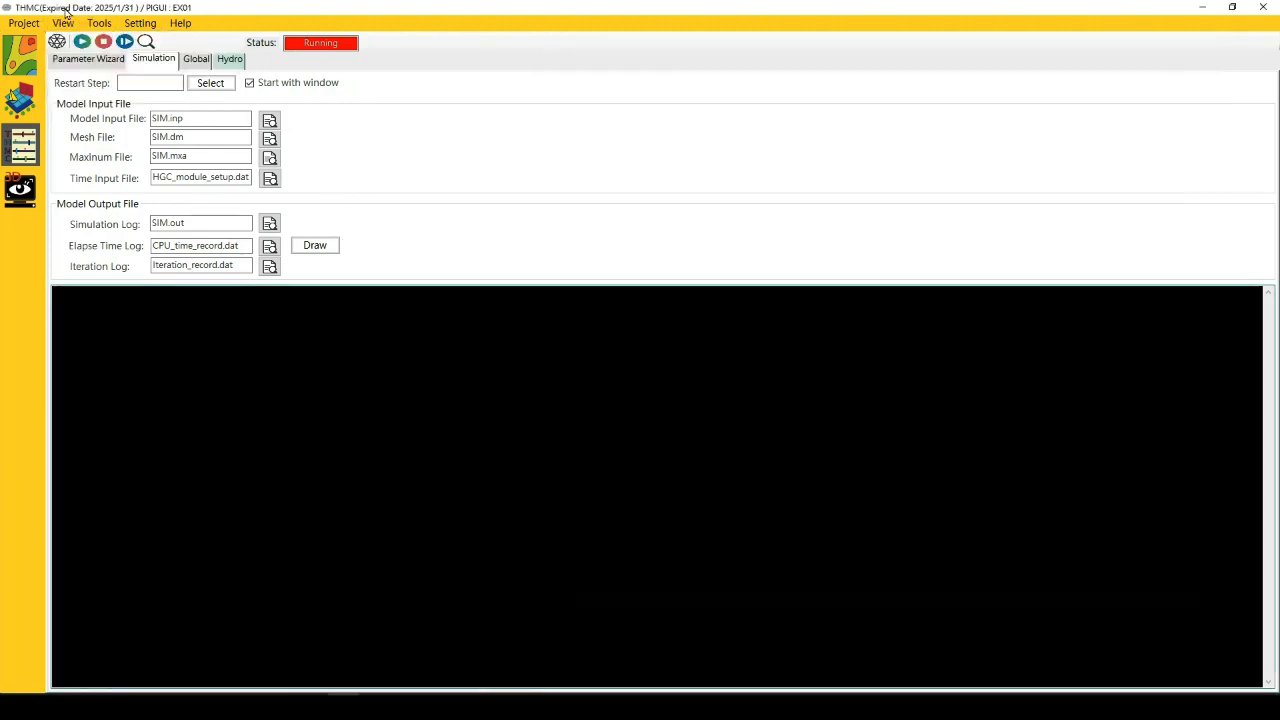
pyautogui.click(64, 22)
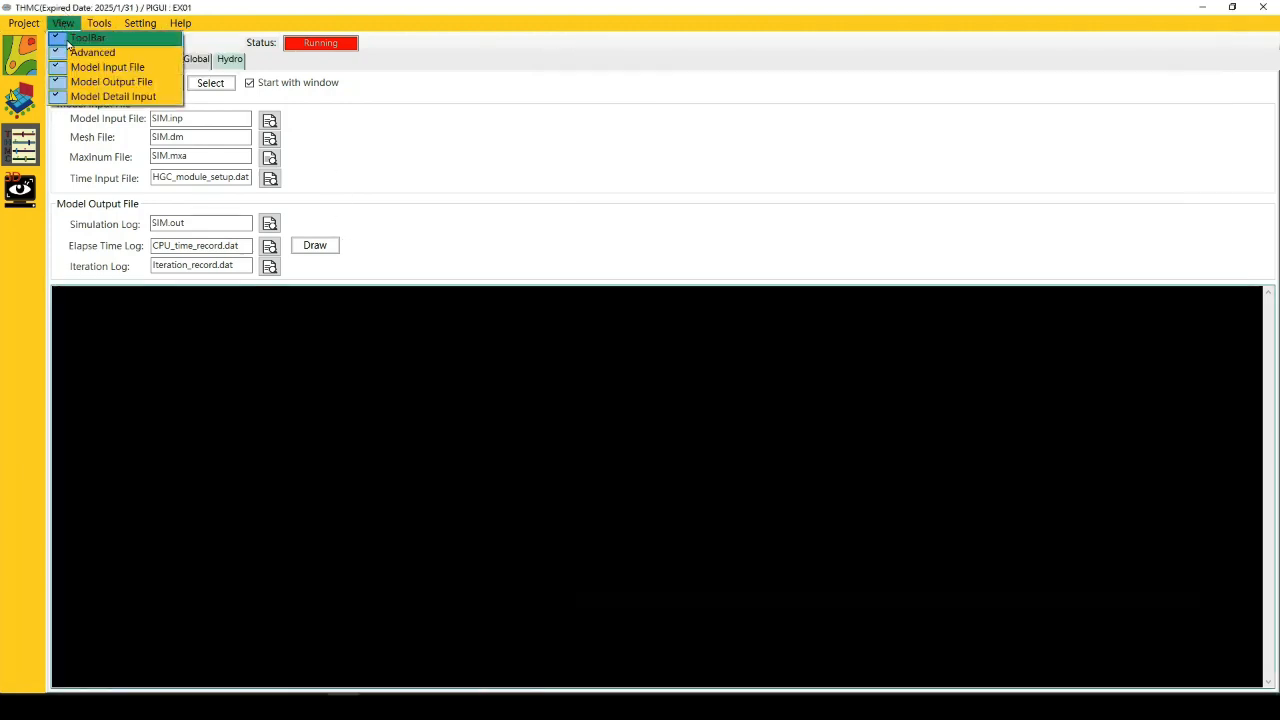
pyautogui.click(406, 151)
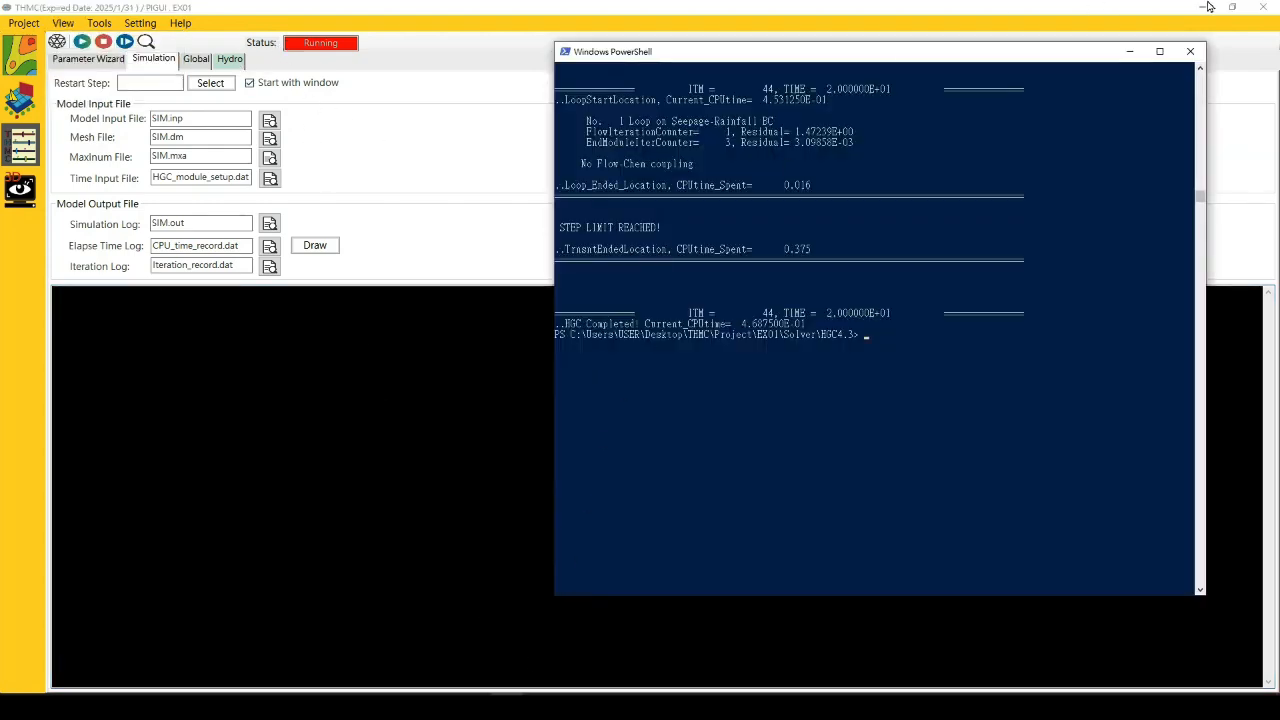
# Close the PowerShell solver window and view the elapsed time log's plots of spent and accumulated CPU time per step
pyautogui.click(1190, 51)
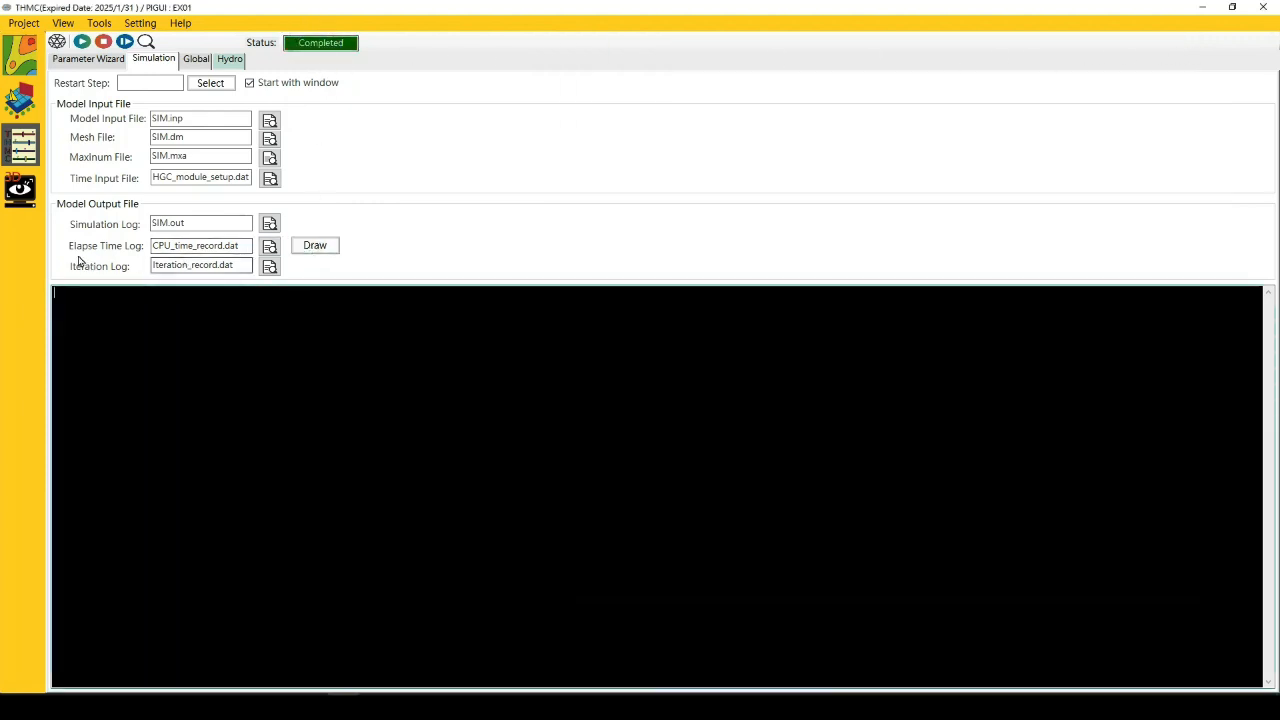
pyautogui.click(319, 249)
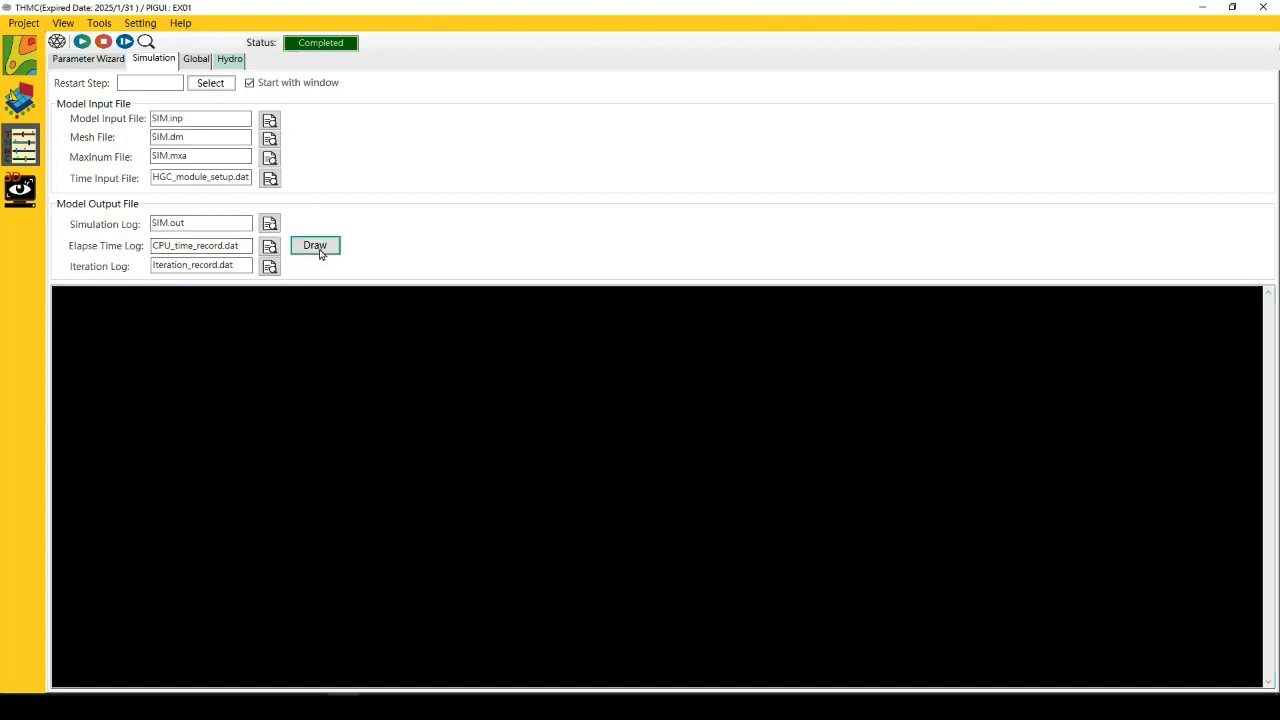
pyautogui.moveTo(357, 154); pyautogui.dragTo(572, 147)
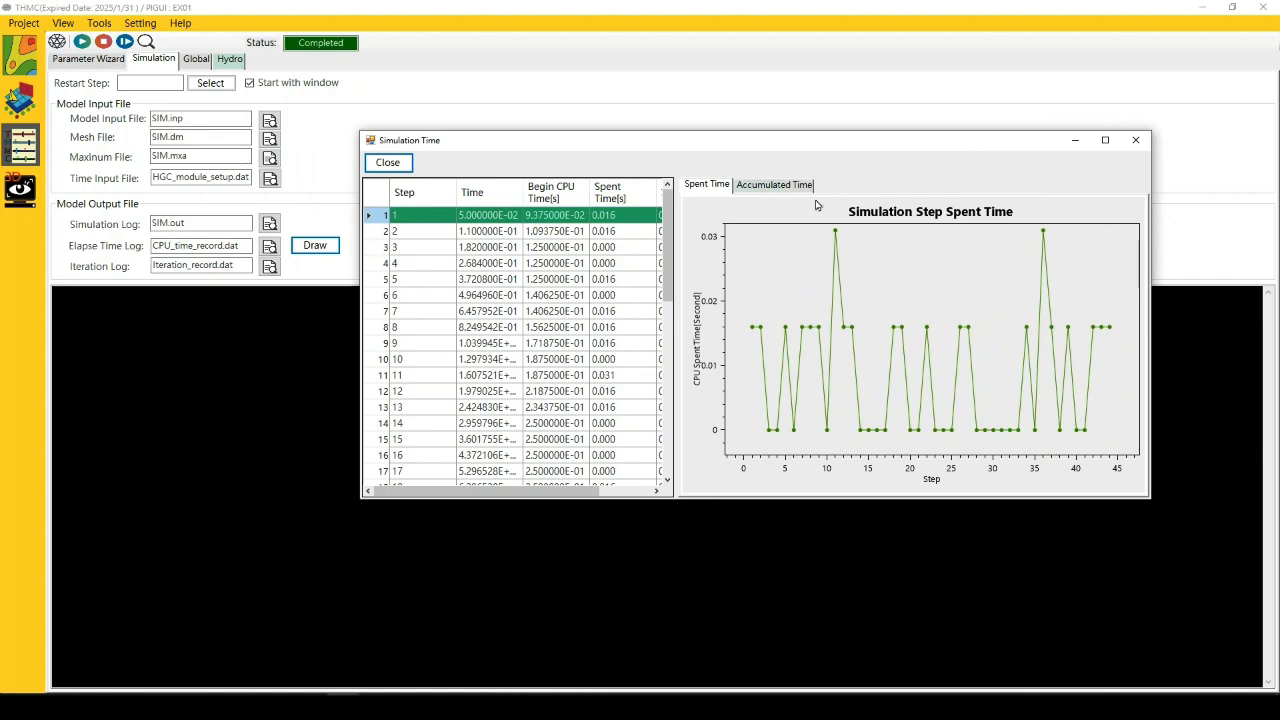
pyautogui.click(787, 188)
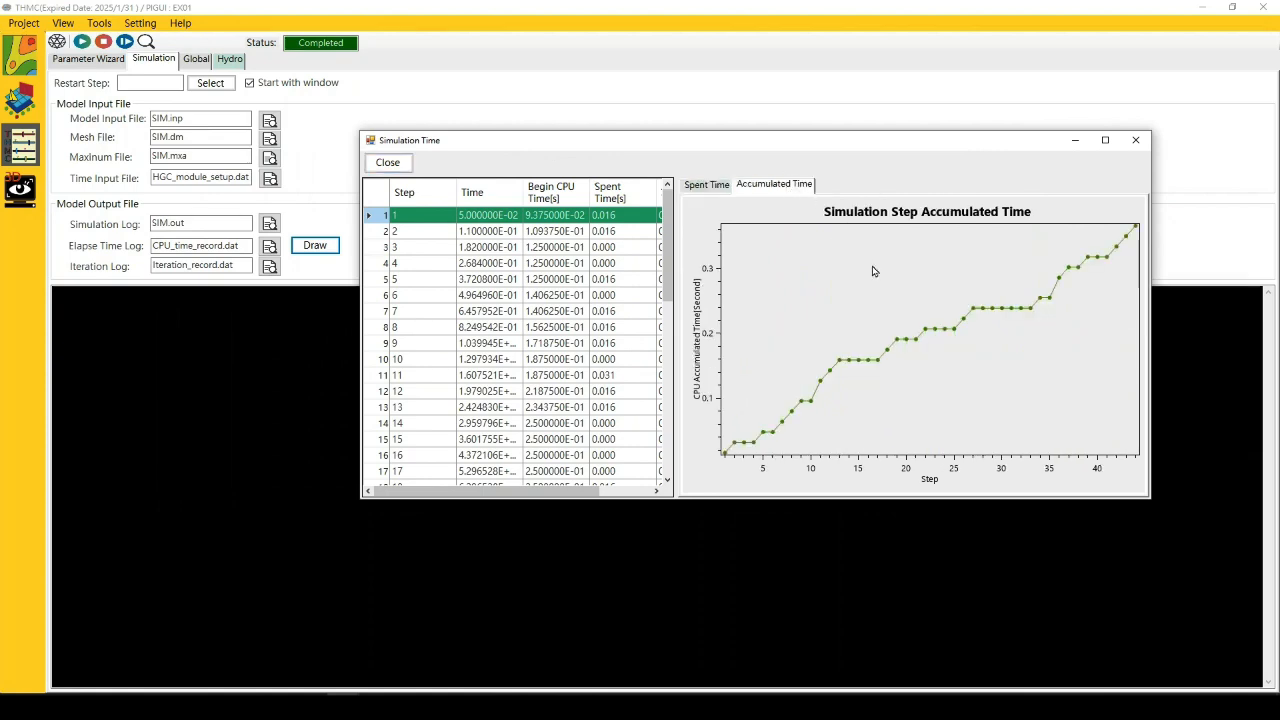
pyautogui.click(1141, 146)
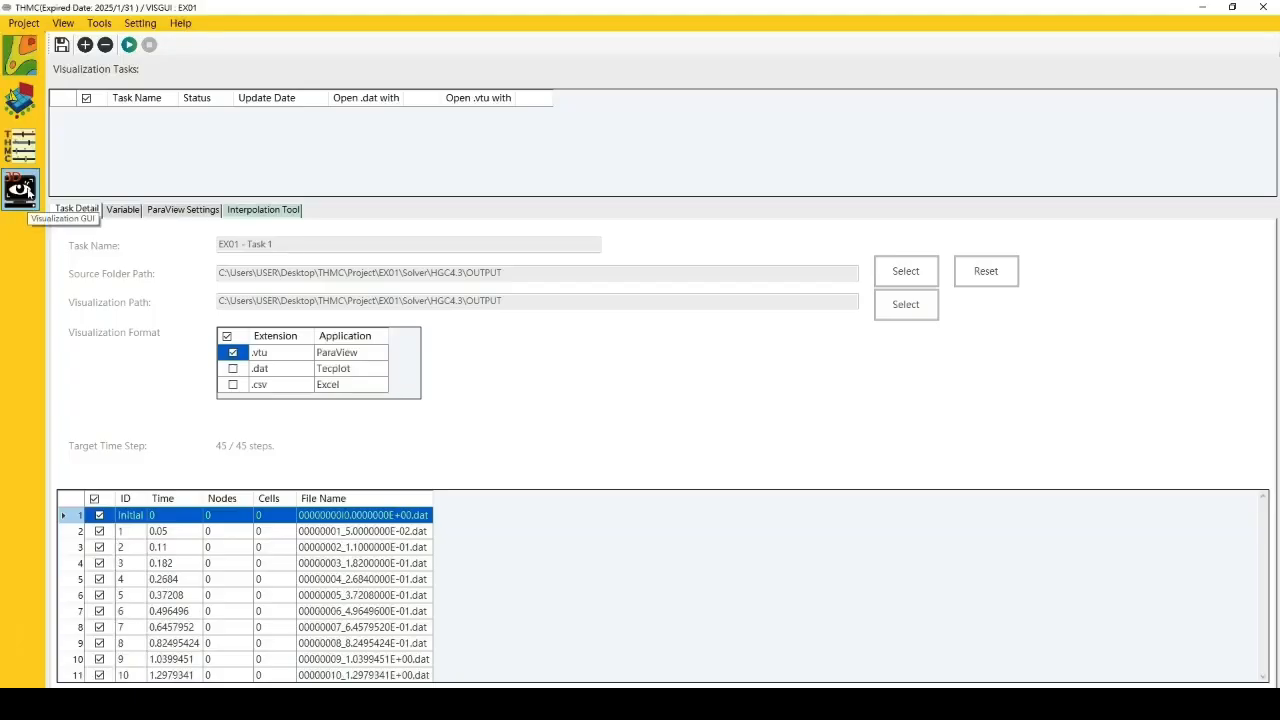
# Add the visualization task EX01 - Task 1 with .vtu output for ParaView, select it and start it
pyautogui.click(86, 46)
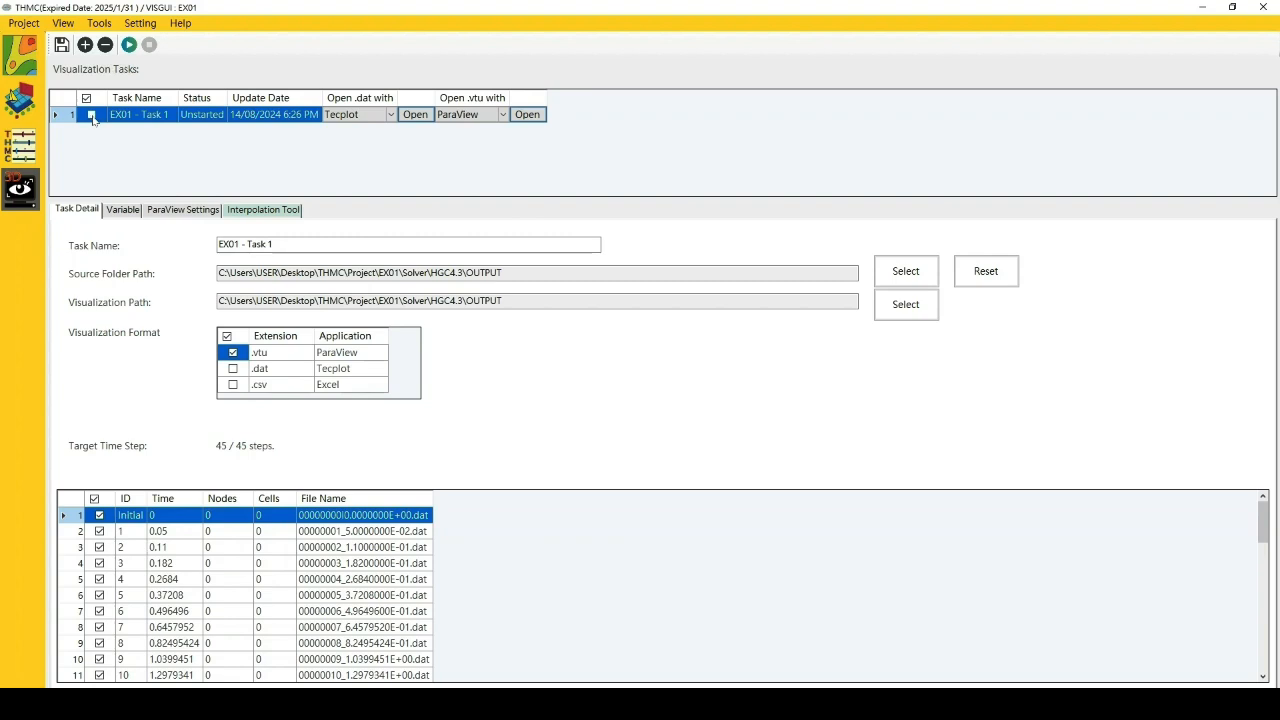
pyautogui.click(92, 116)
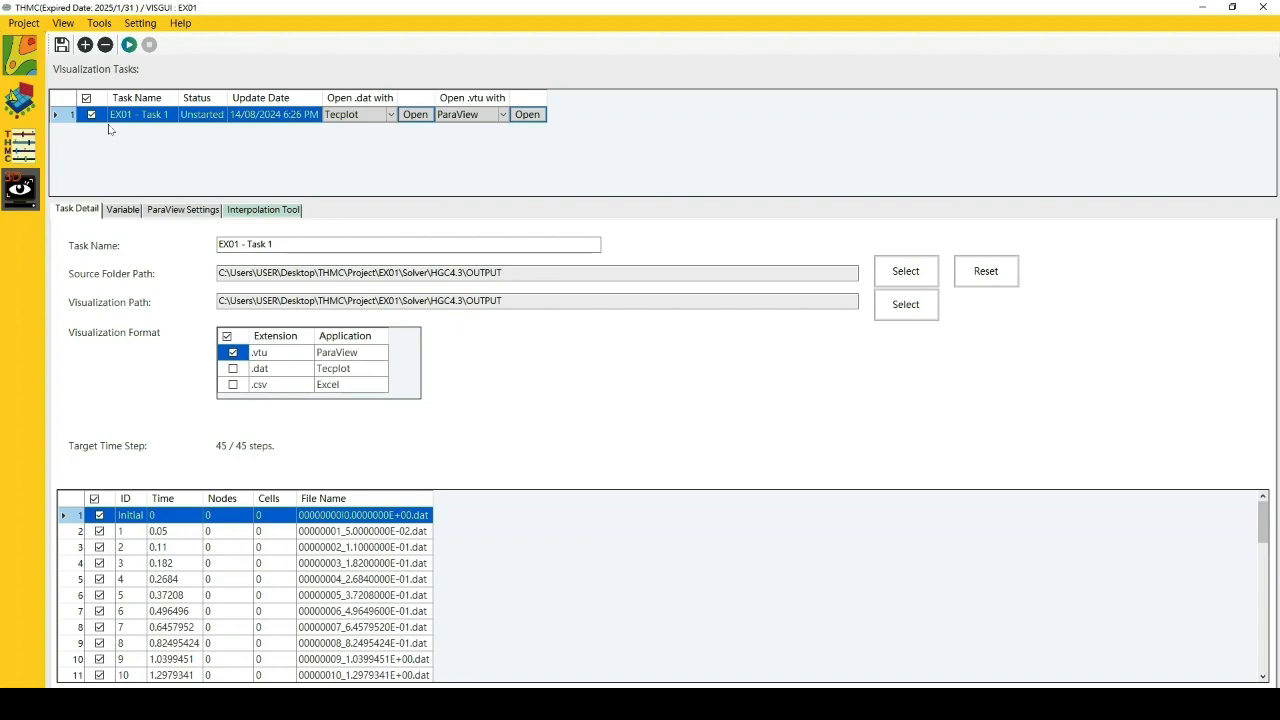
pyautogui.click(130, 48)
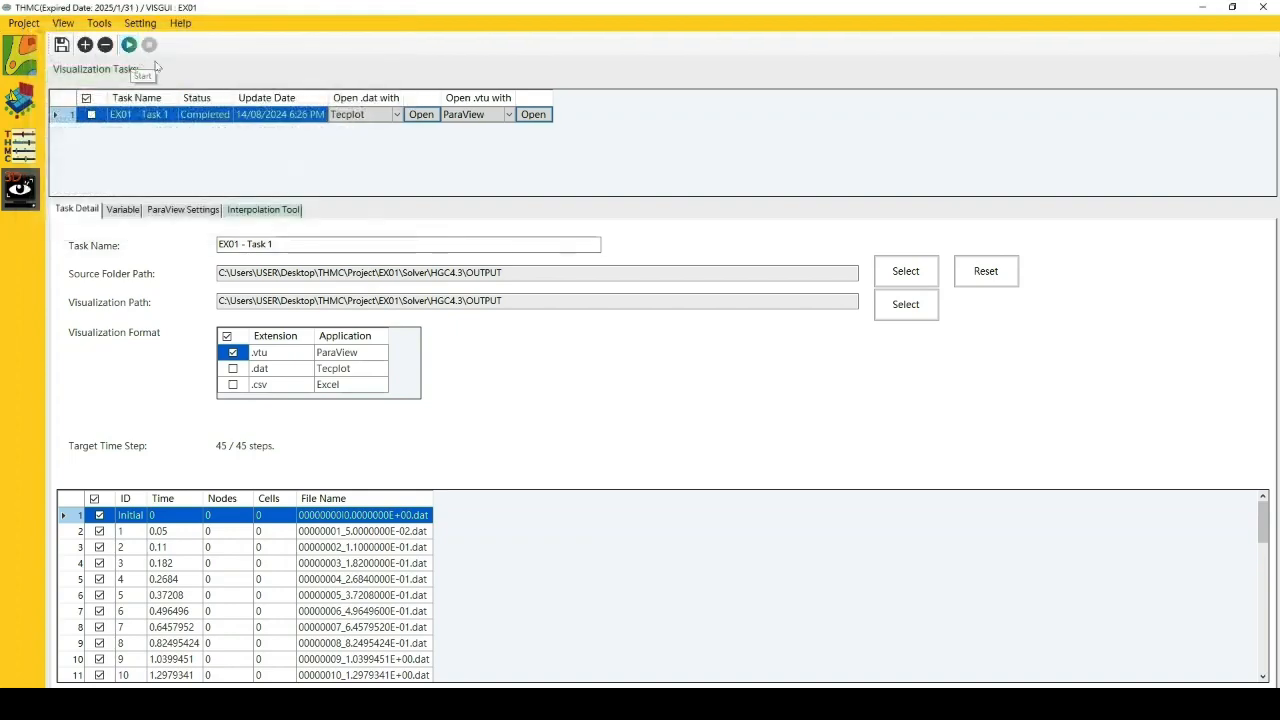
# Open the task's .vtu output in ParaView and play its time animation with the column coloured by Presure
pyautogui.click(547, 118)
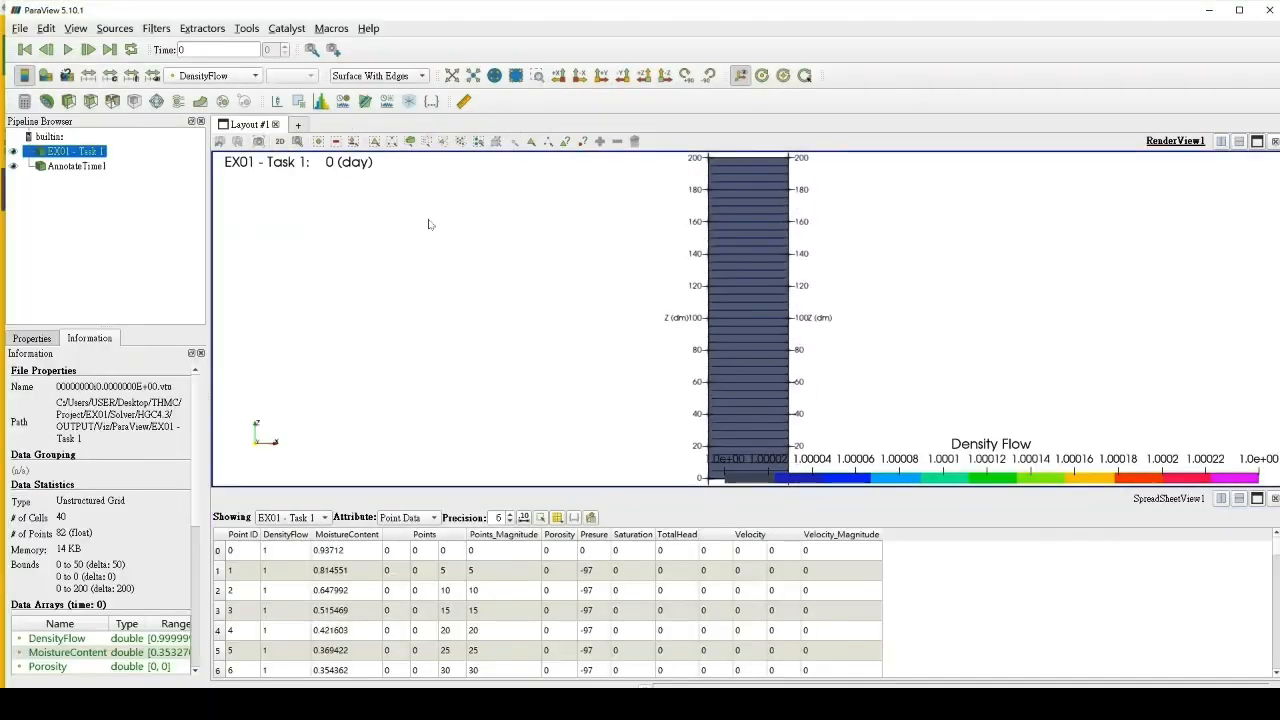
pyautogui.scroll(-1, 512, 255)
pyautogui.scroll(-1, 511, 255)
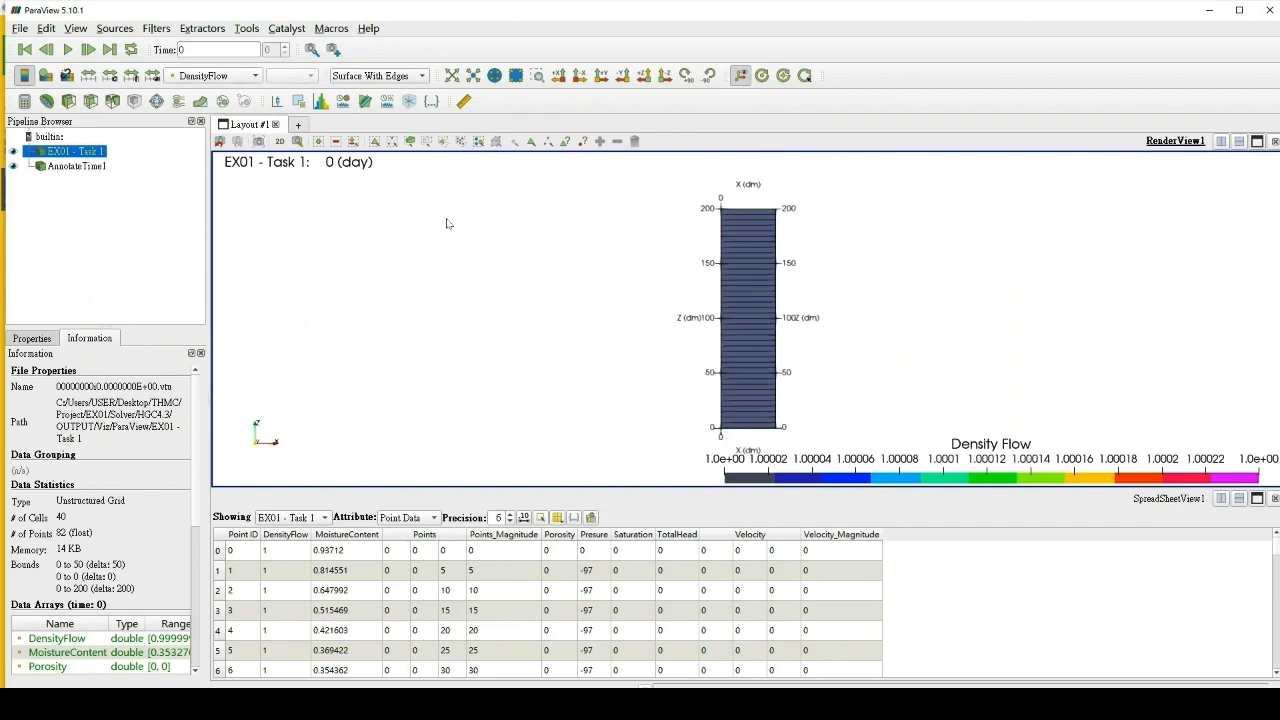
pyautogui.click(254, 76)
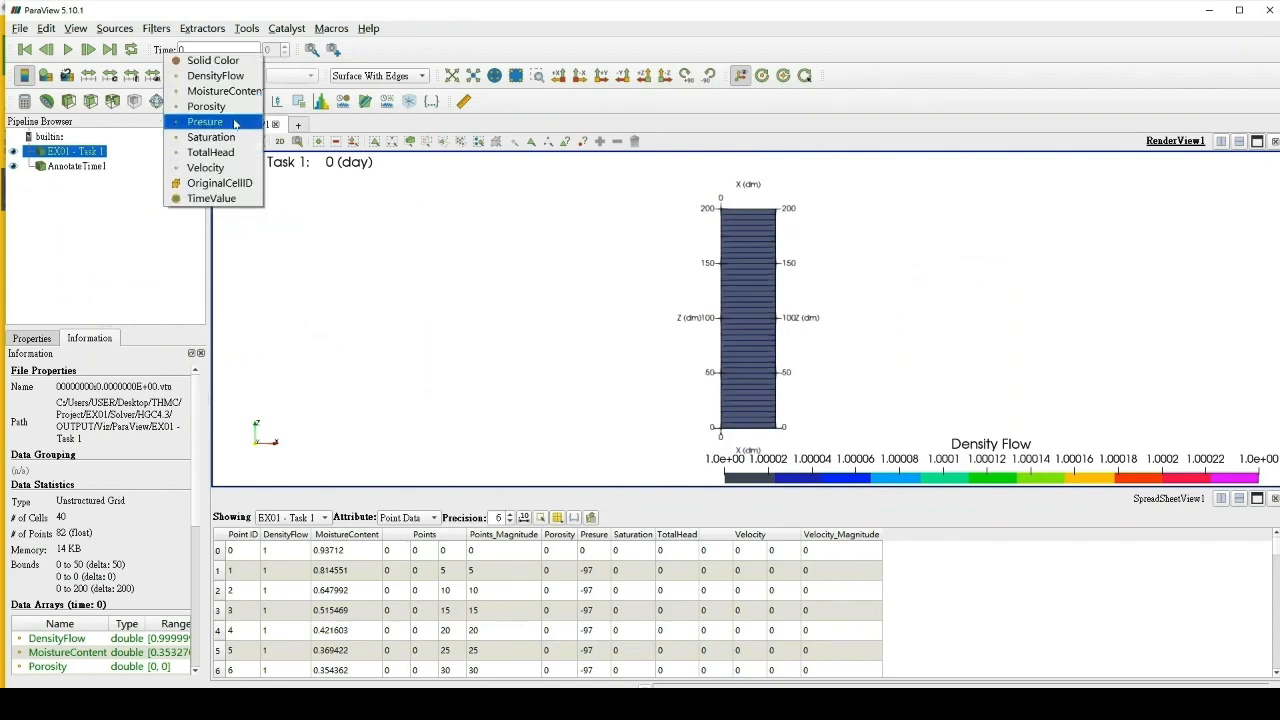
pyautogui.click(237, 122)
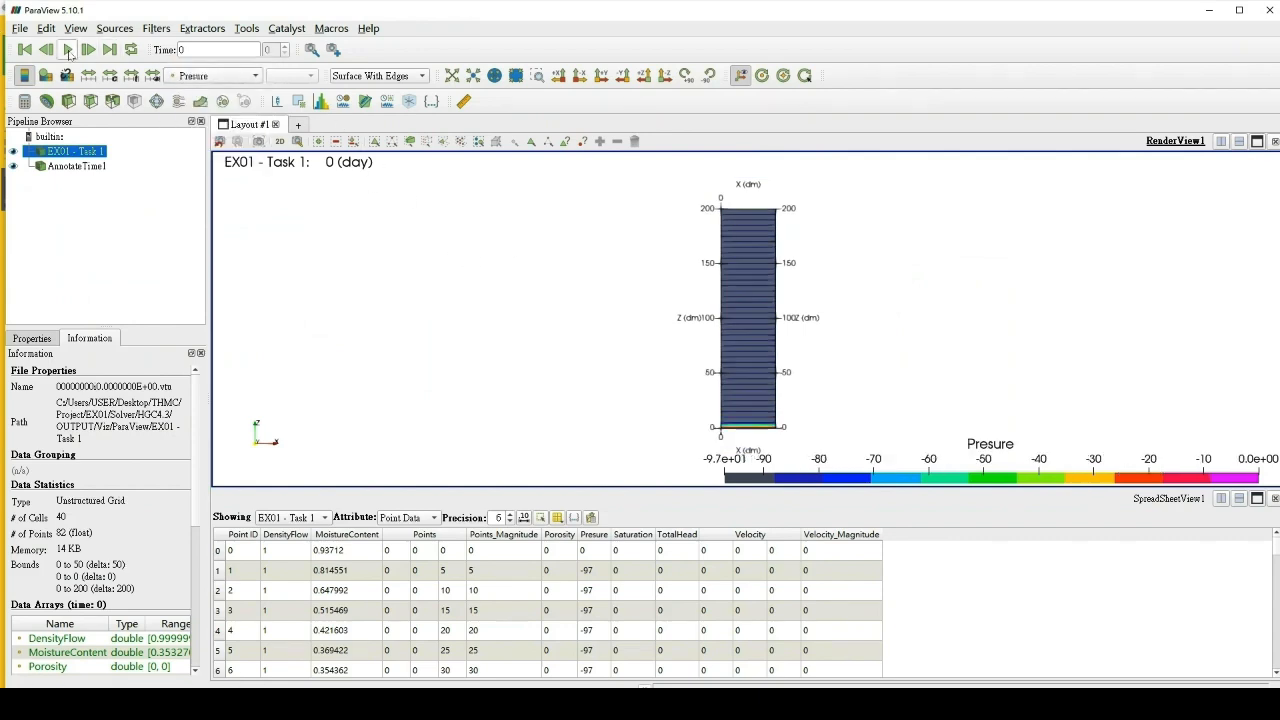
pyautogui.click(68, 50)
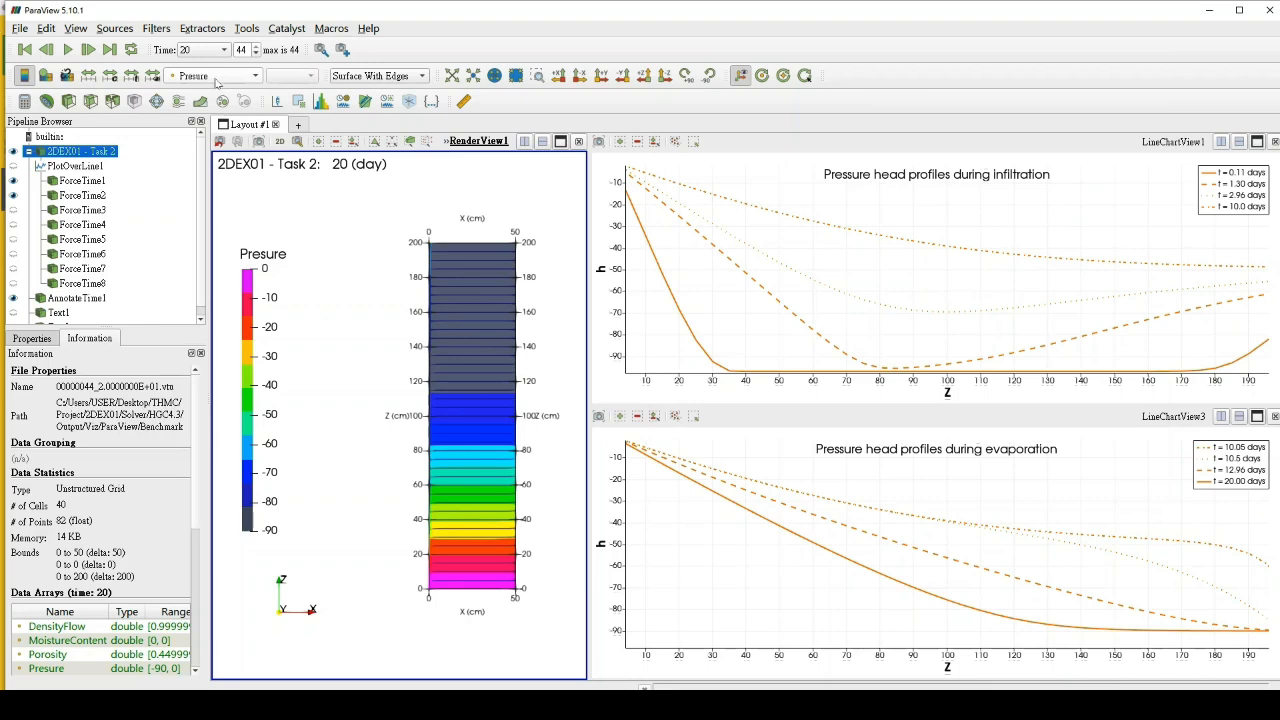
# With the 2DEX01 - Task 2 column coloured by Presure, view the pressure distribution at times 1.29793 and 0.182
pyautogui.click(217, 82)
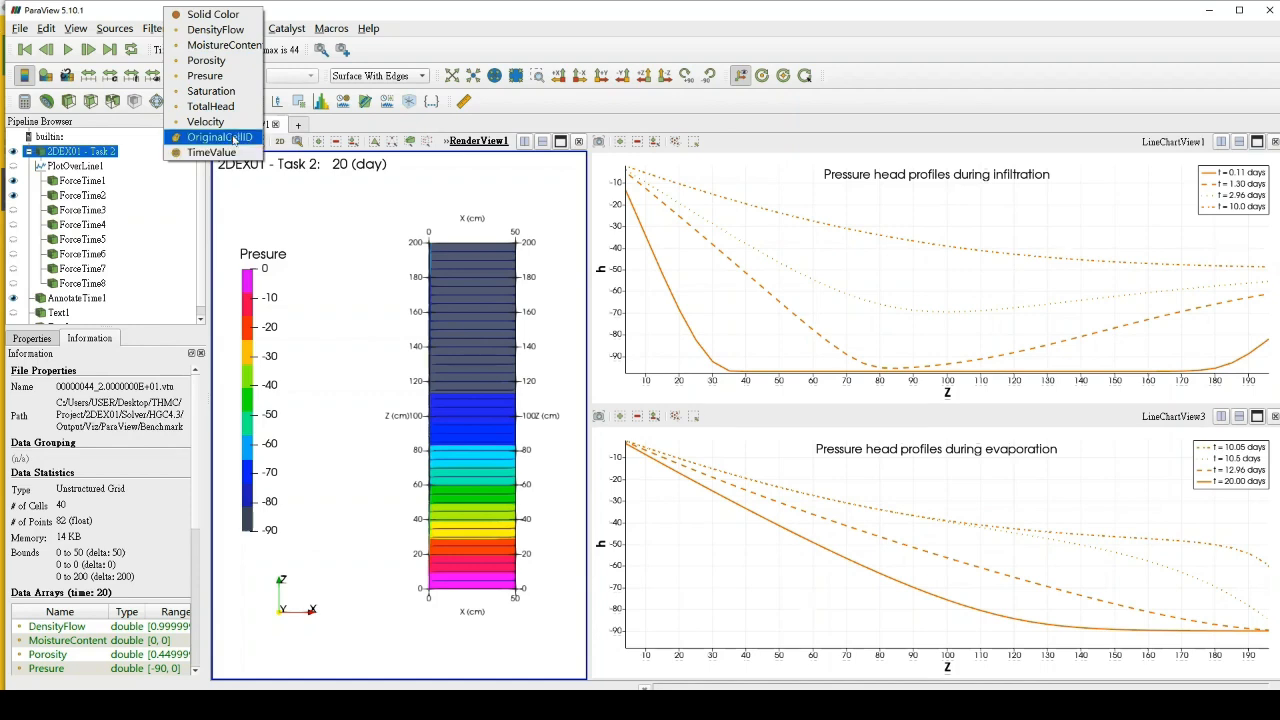
pyautogui.click(222, 78)
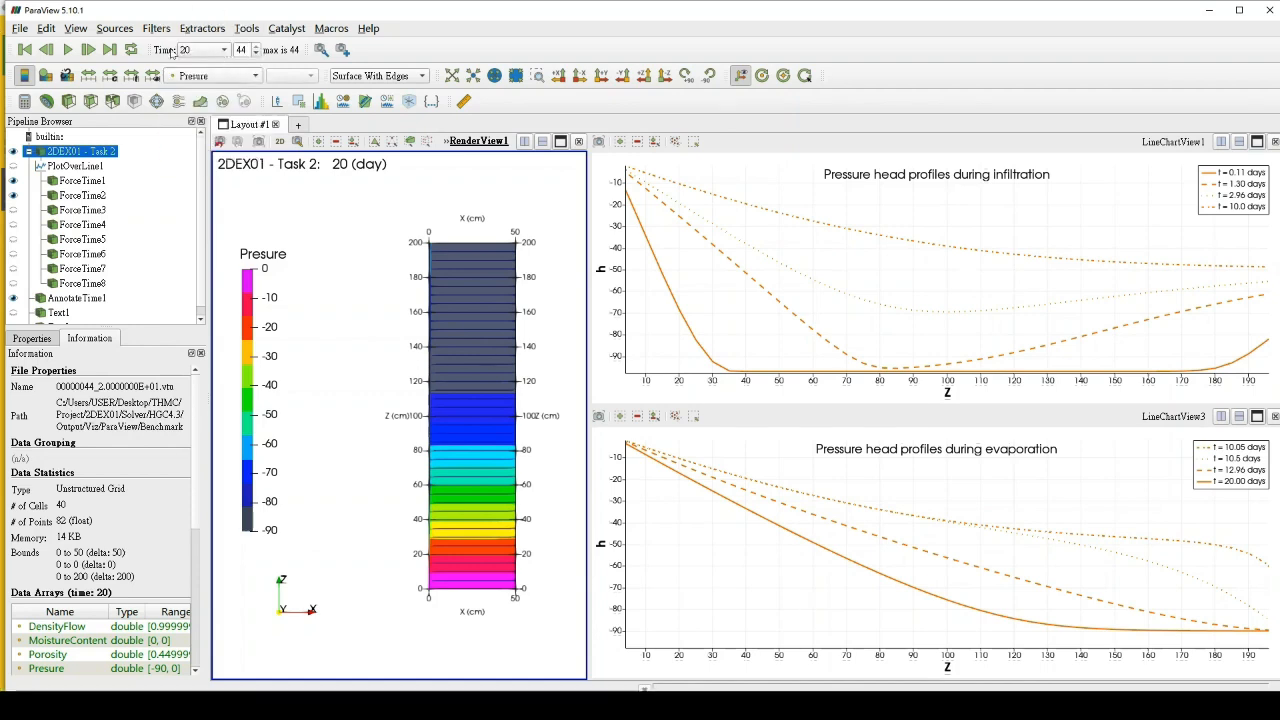
pyautogui.click(224, 51)
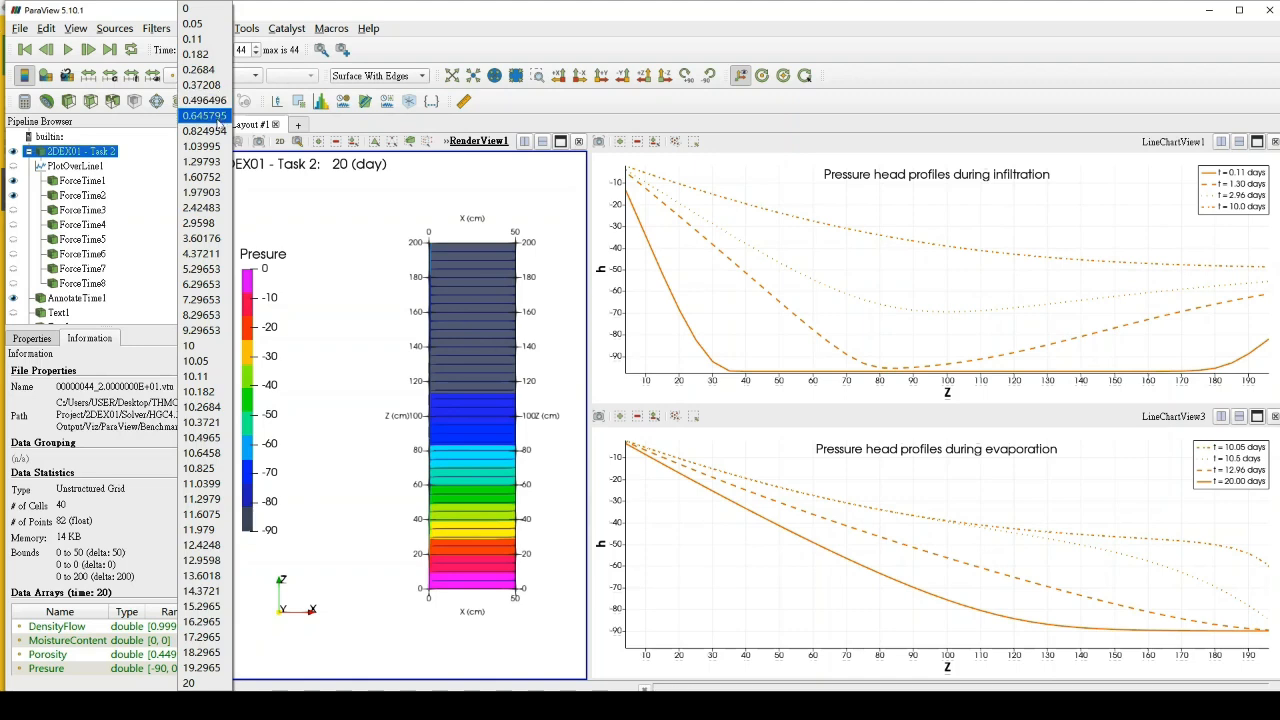
pyautogui.click(219, 161)
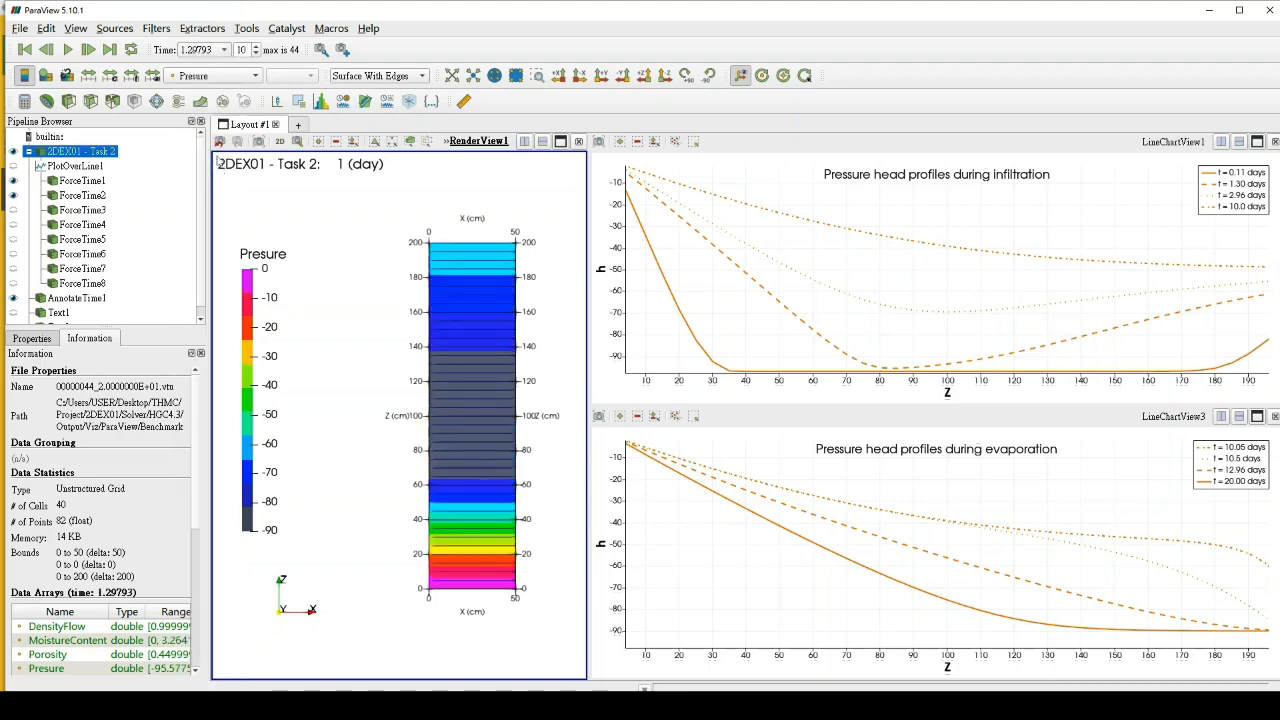
pyautogui.click(225, 51)
pyautogui.click(224, 65)
# Reset the 2DEX01 - Task 2 results to time 0 and play the pressure animation from the start
pyautogui.click(224, 51)
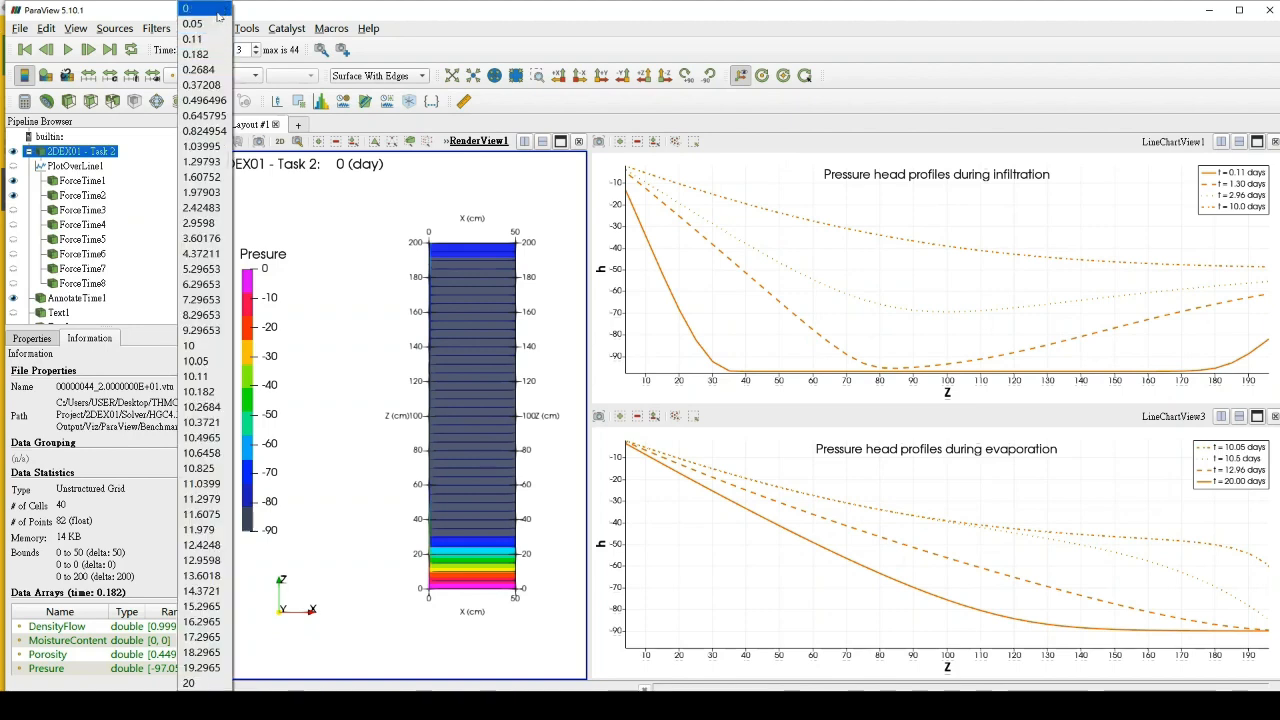
pyautogui.click(218, 12)
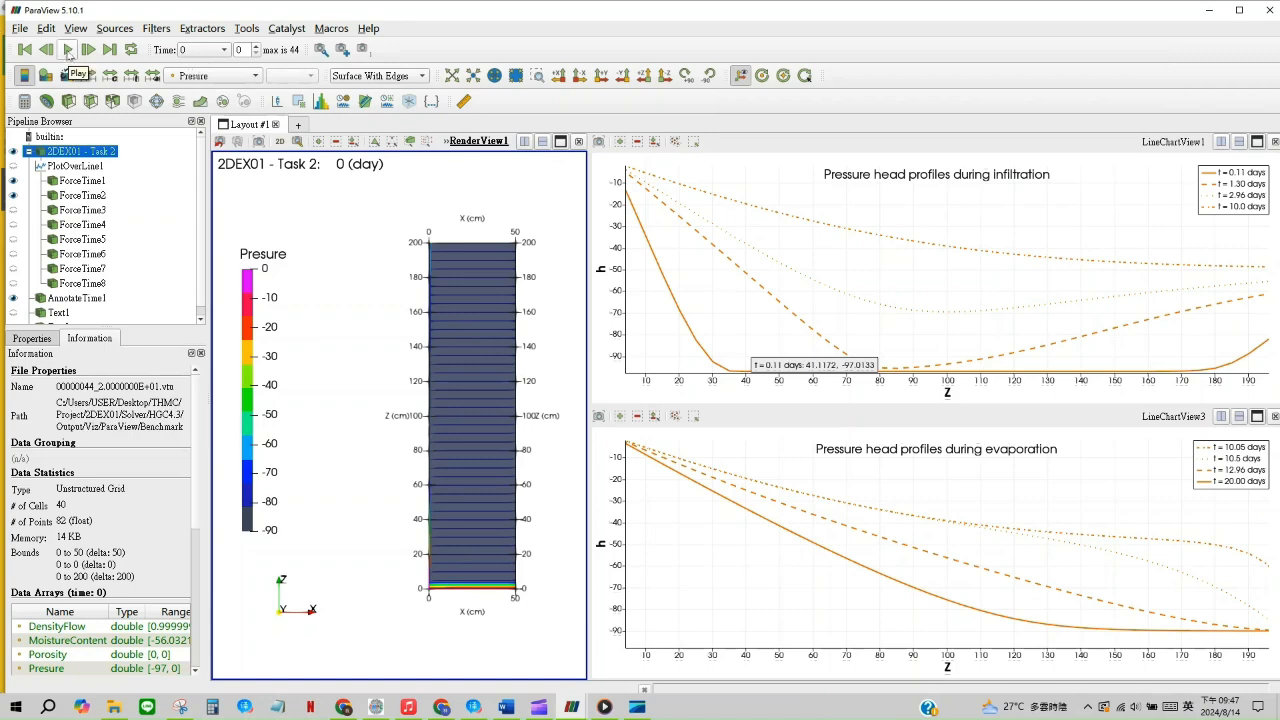
pyautogui.click(68, 50)
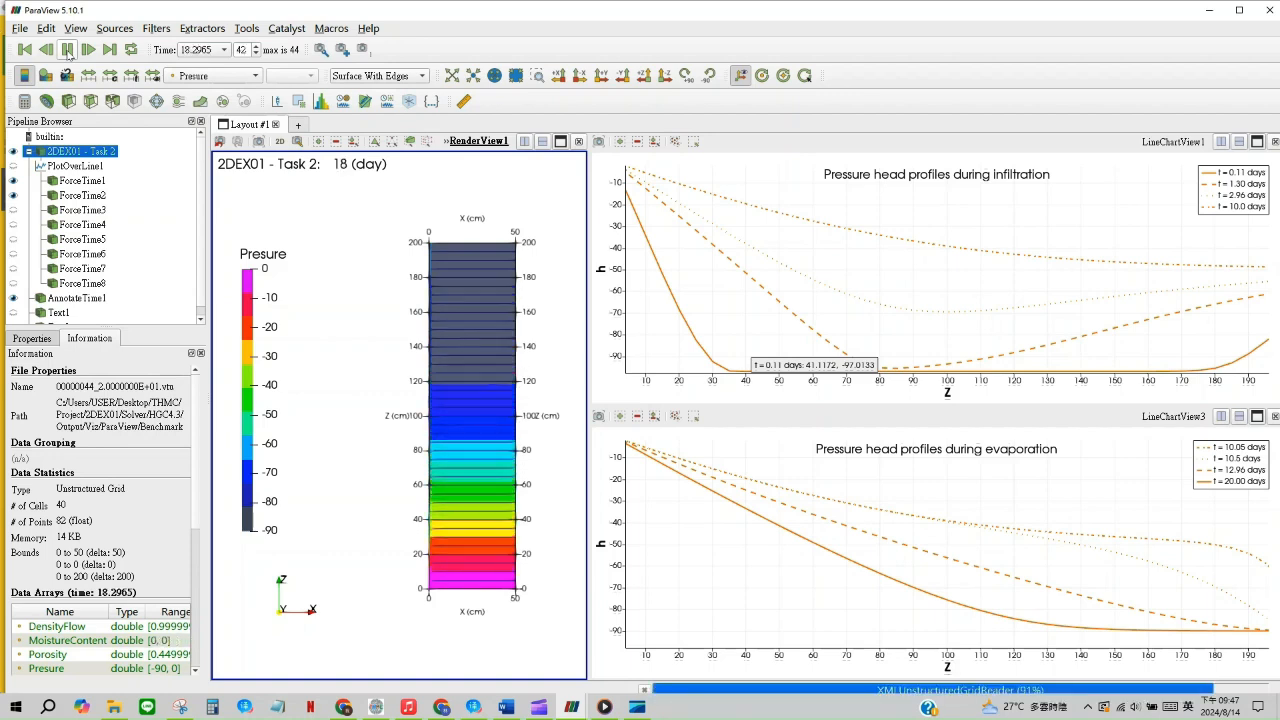
# Colour the 2DEX01 - Task 2 column by TotalHead and play its time animation
pyautogui.click(256, 77)
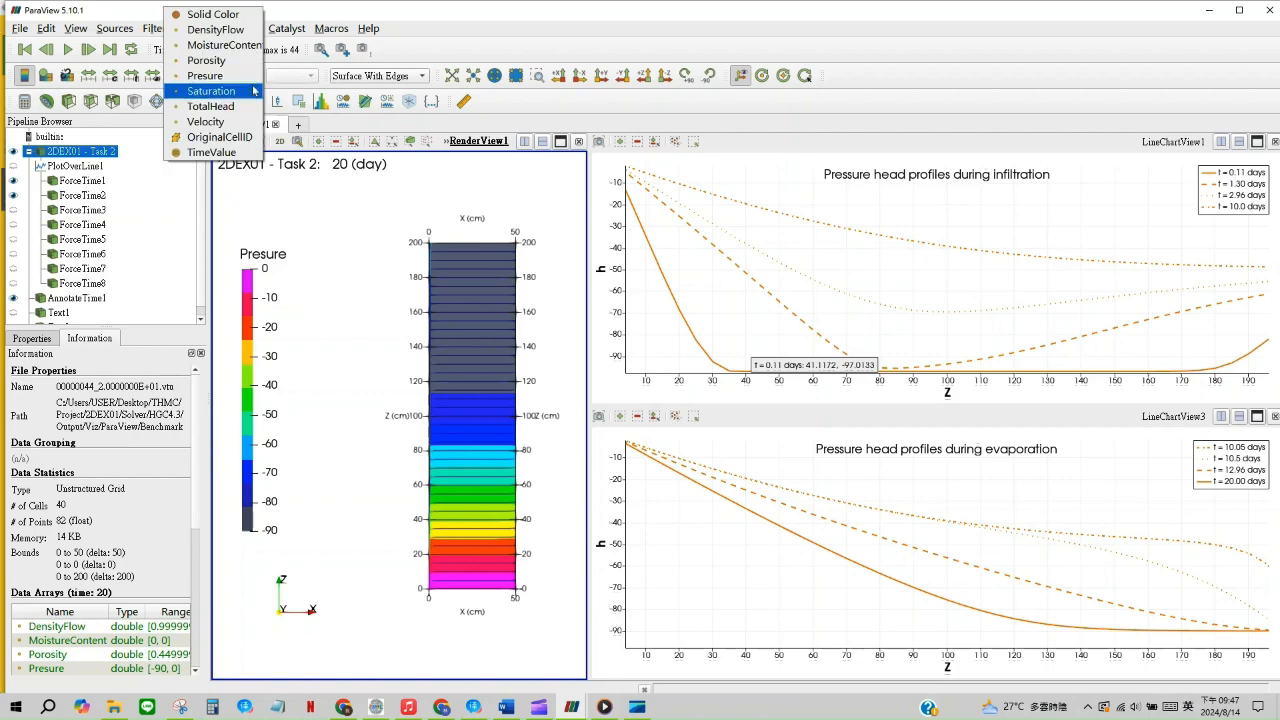
pyautogui.click(250, 107)
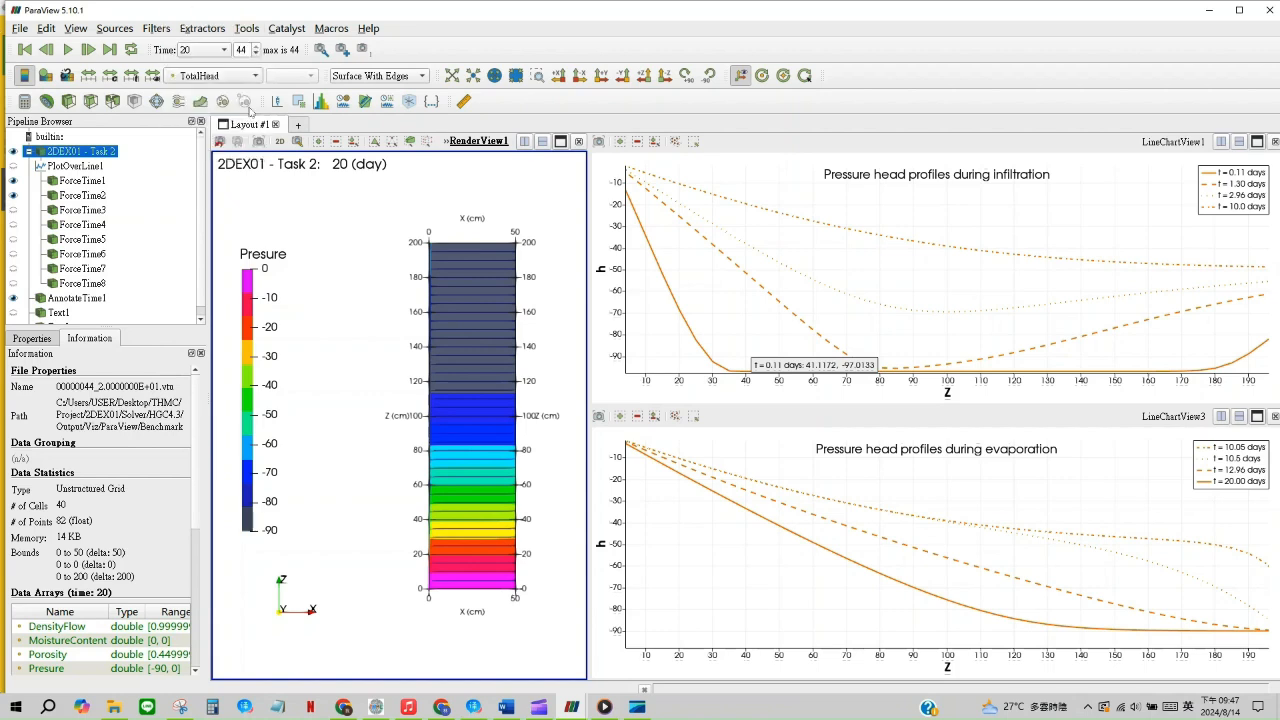
pyautogui.click(67, 49)
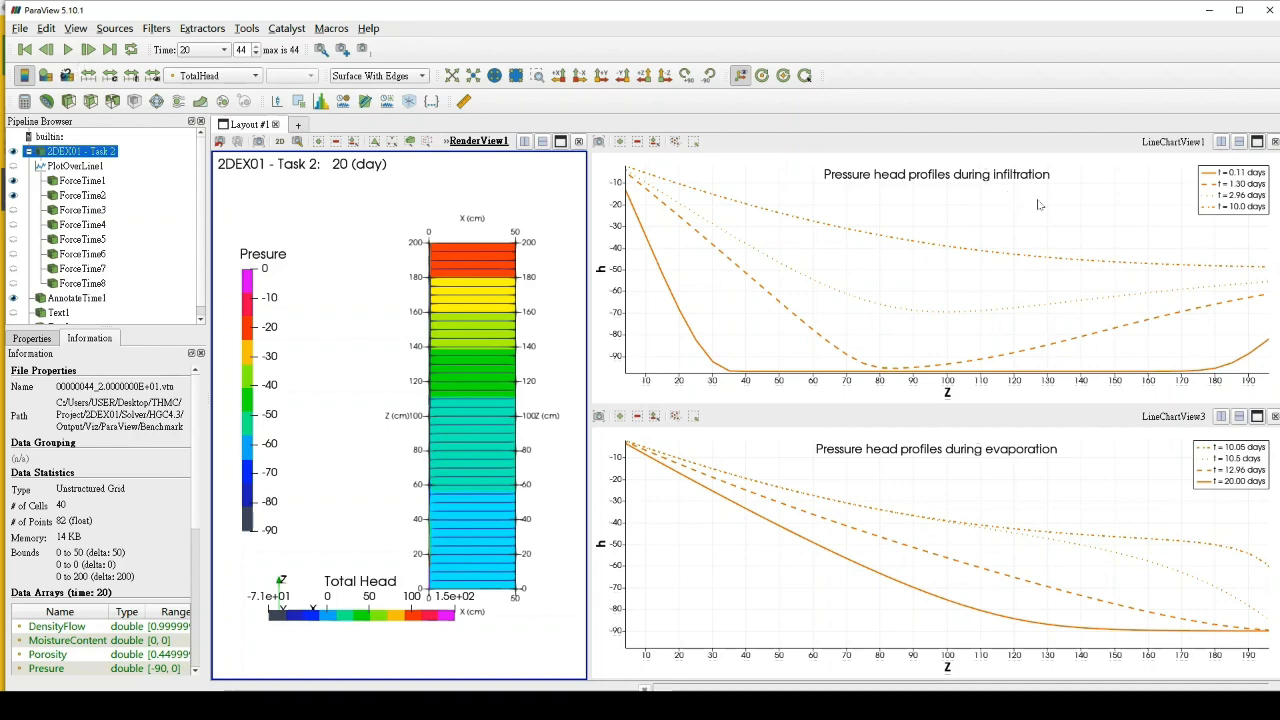
# Examine the pressure head profile charts for infiltration and evaporation
pyautogui.click(1098, 219)
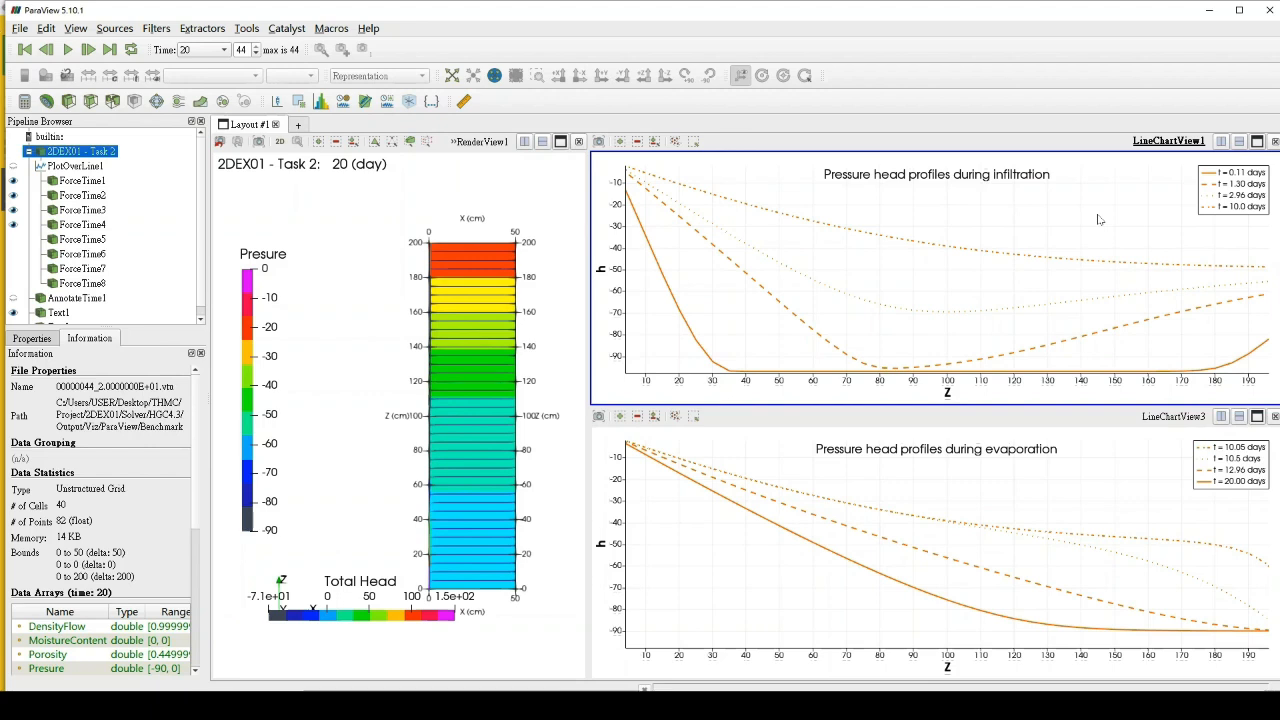
pyautogui.click(1127, 450)
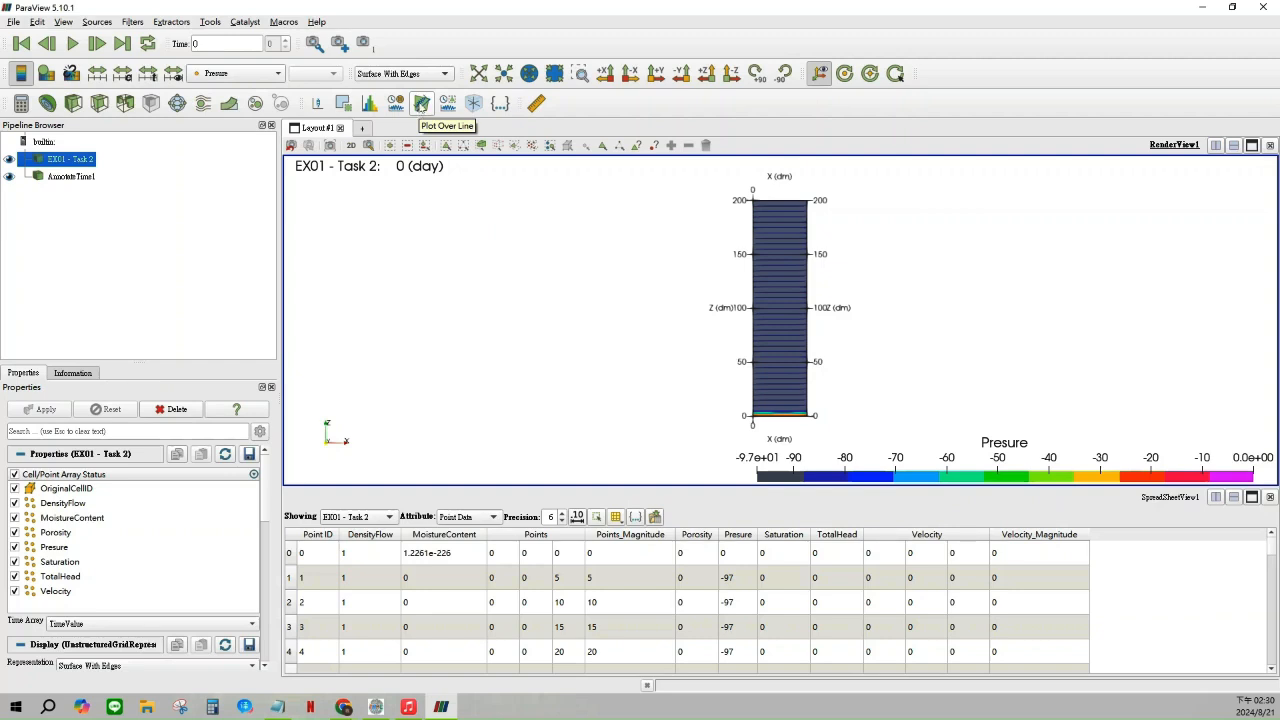
# Add a Plot Over Line filter to EX01 - Task 2, align its line with the Z axis, make it visible and apply it
pyautogui.click(421, 104)
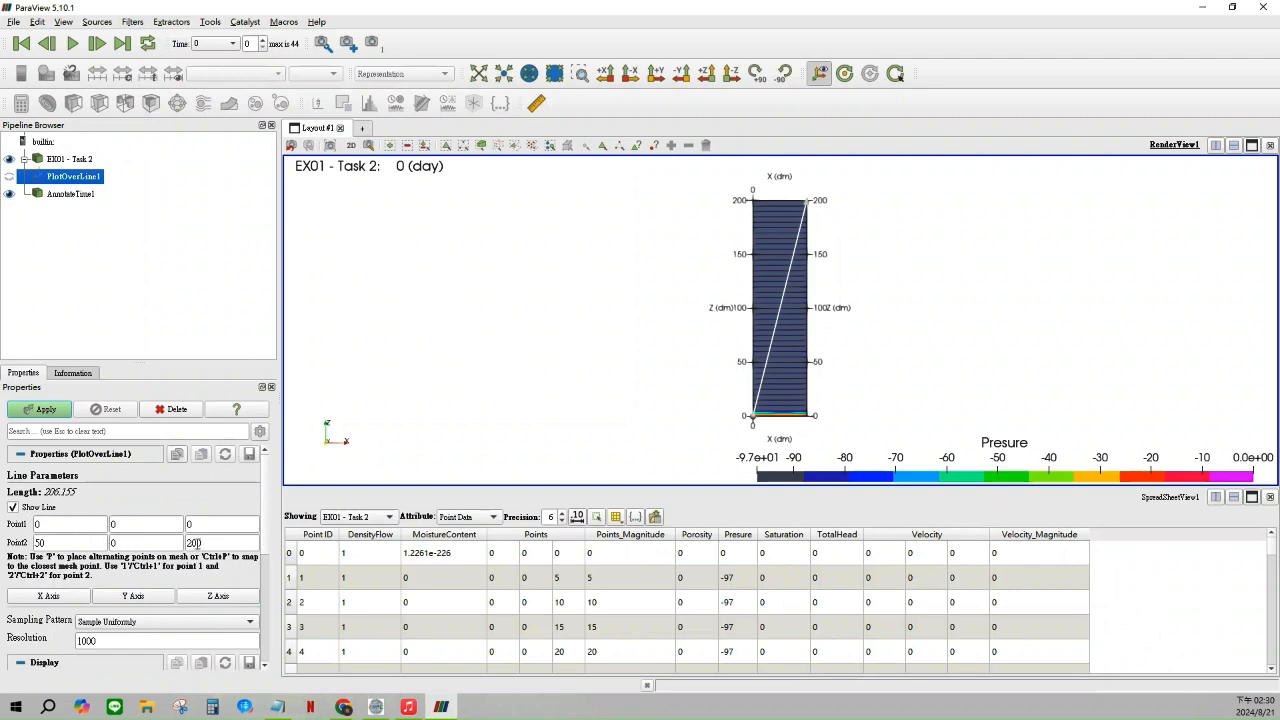
pyautogui.click(216, 596)
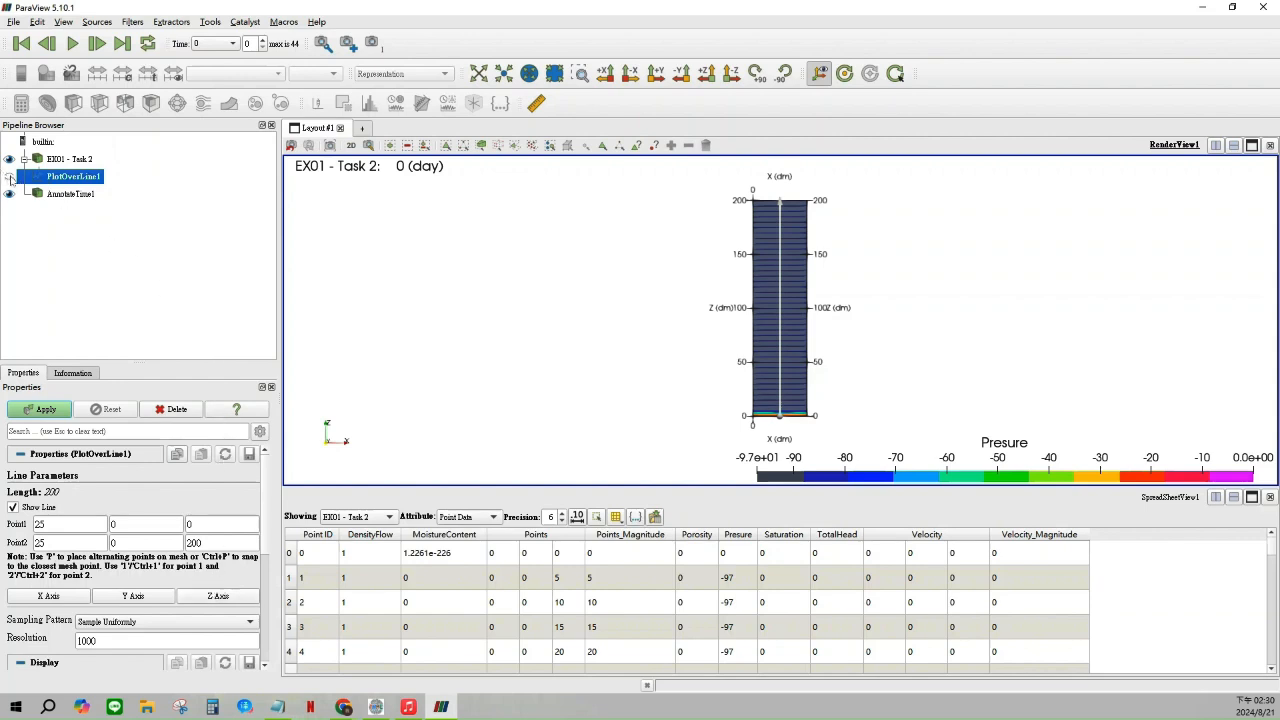
pyautogui.click(9, 176)
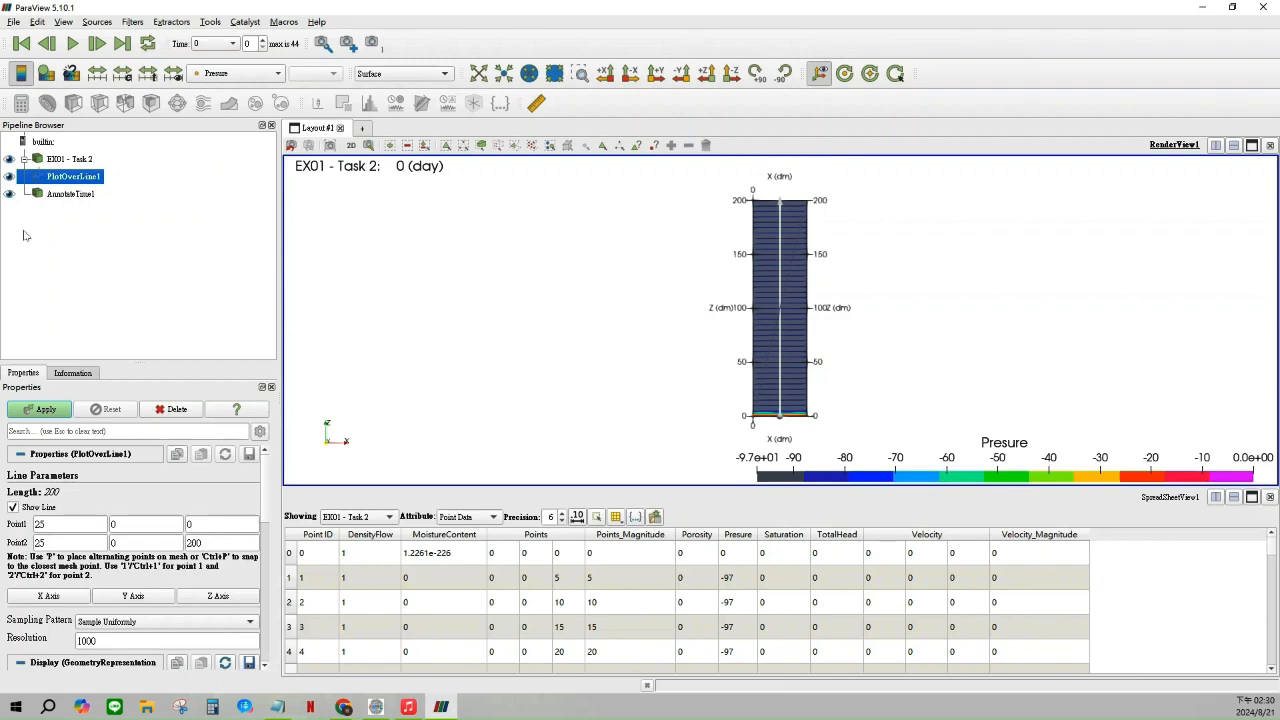
pyautogui.click(46, 410)
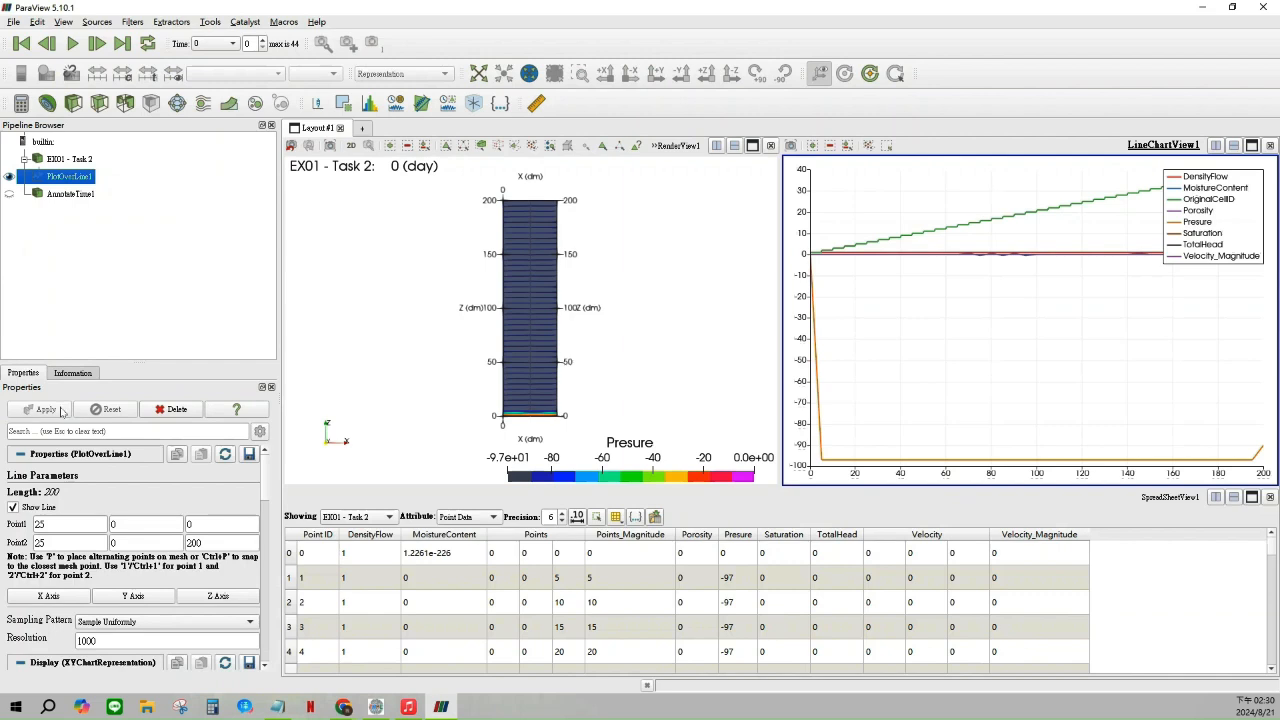
# Add a temporal Force Time filter to PlotOverLine1 with the forced time set to 0.11
pyautogui.click(135, 22)
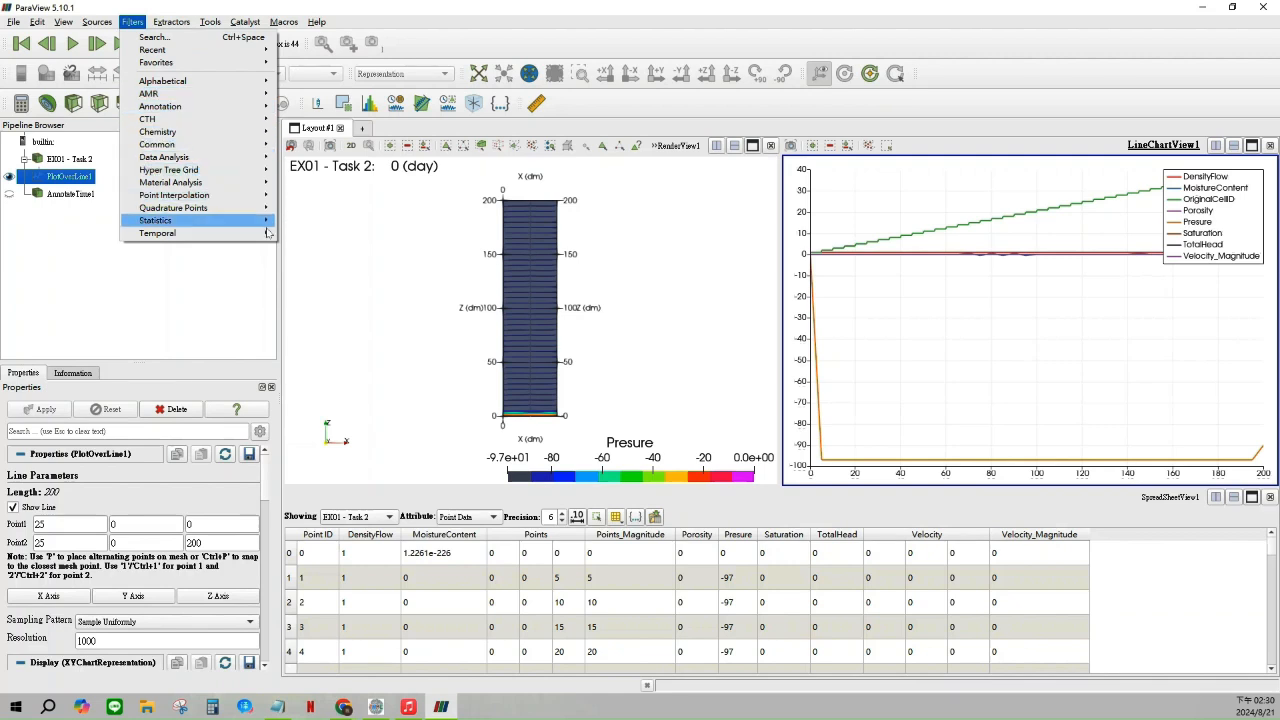
pyautogui.moveTo(268, 234)
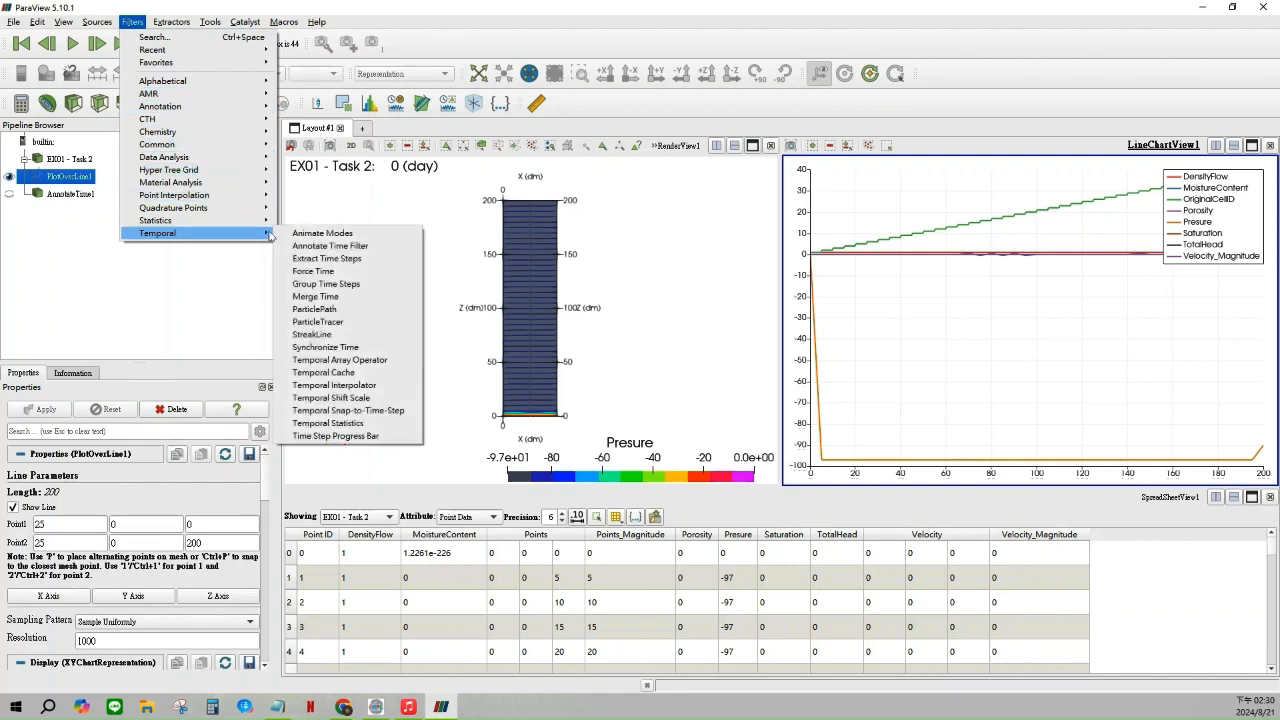
pyautogui.click(342, 273)
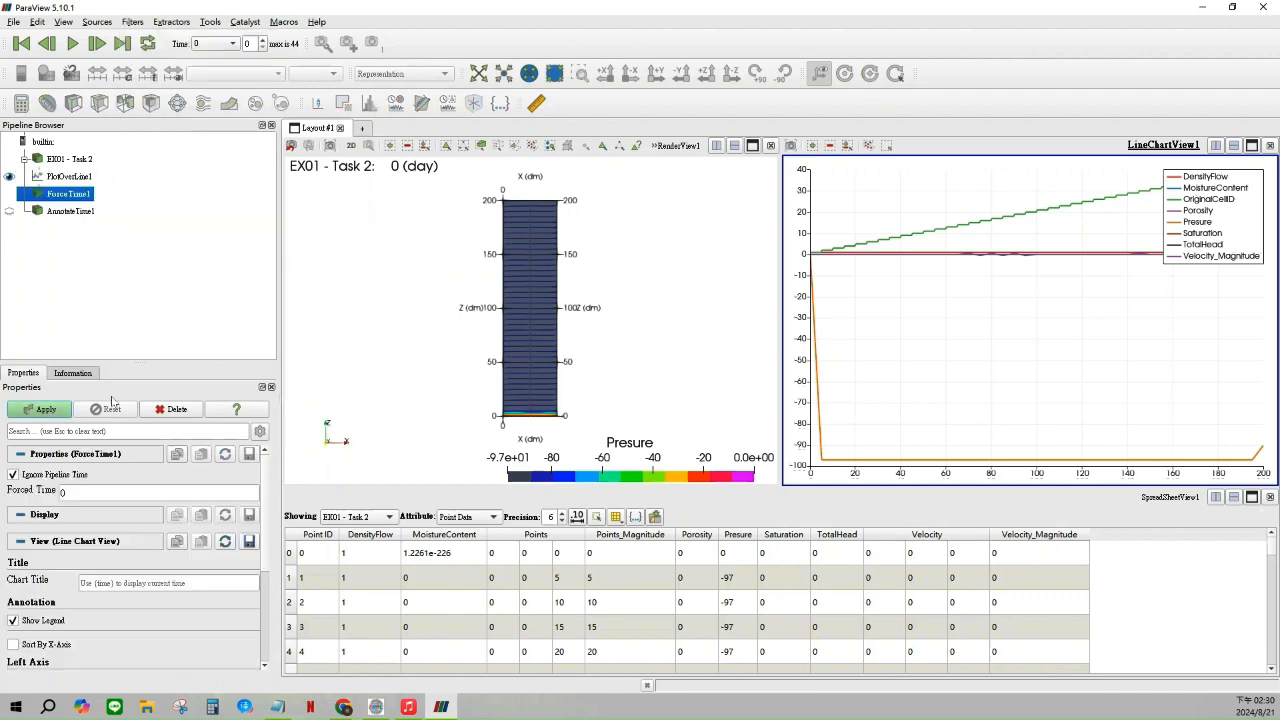
pyautogui.doubleClick(88, 494)
pyautogui.write('0.11')
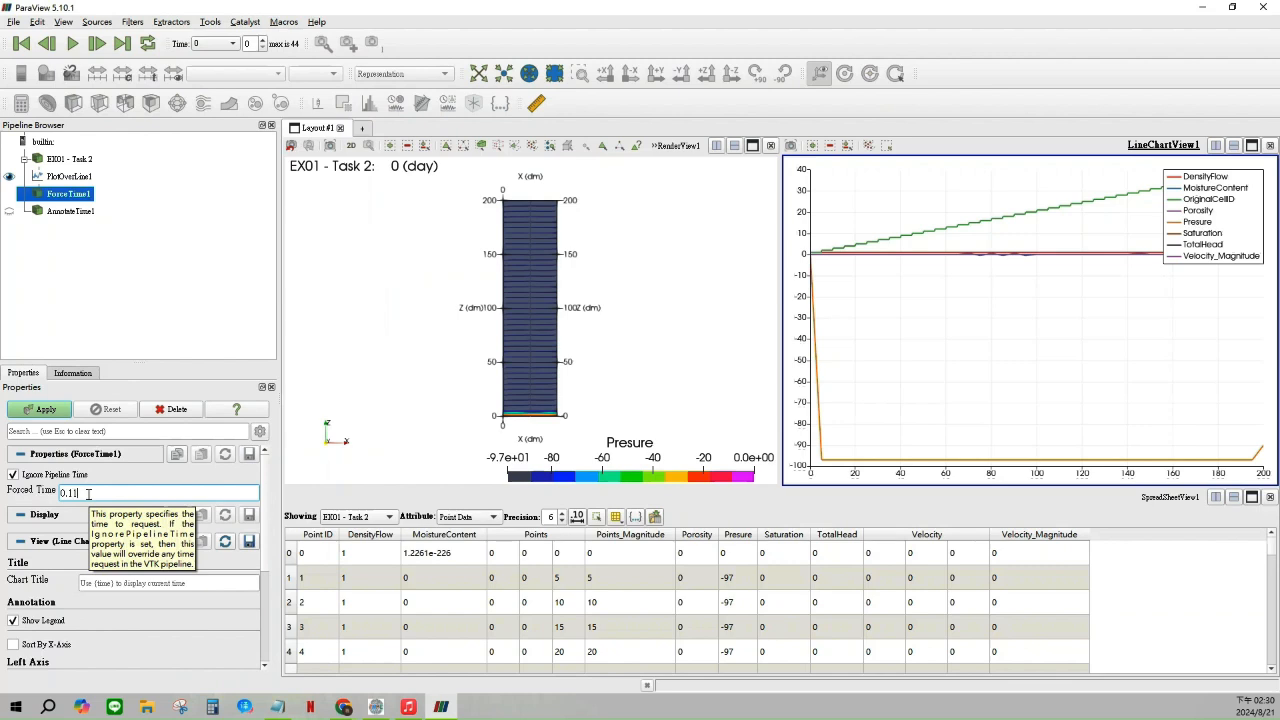
# Title the line chart's left axis h and its bottom axis Z
pyautogui.scroll(-4, 92, 508)
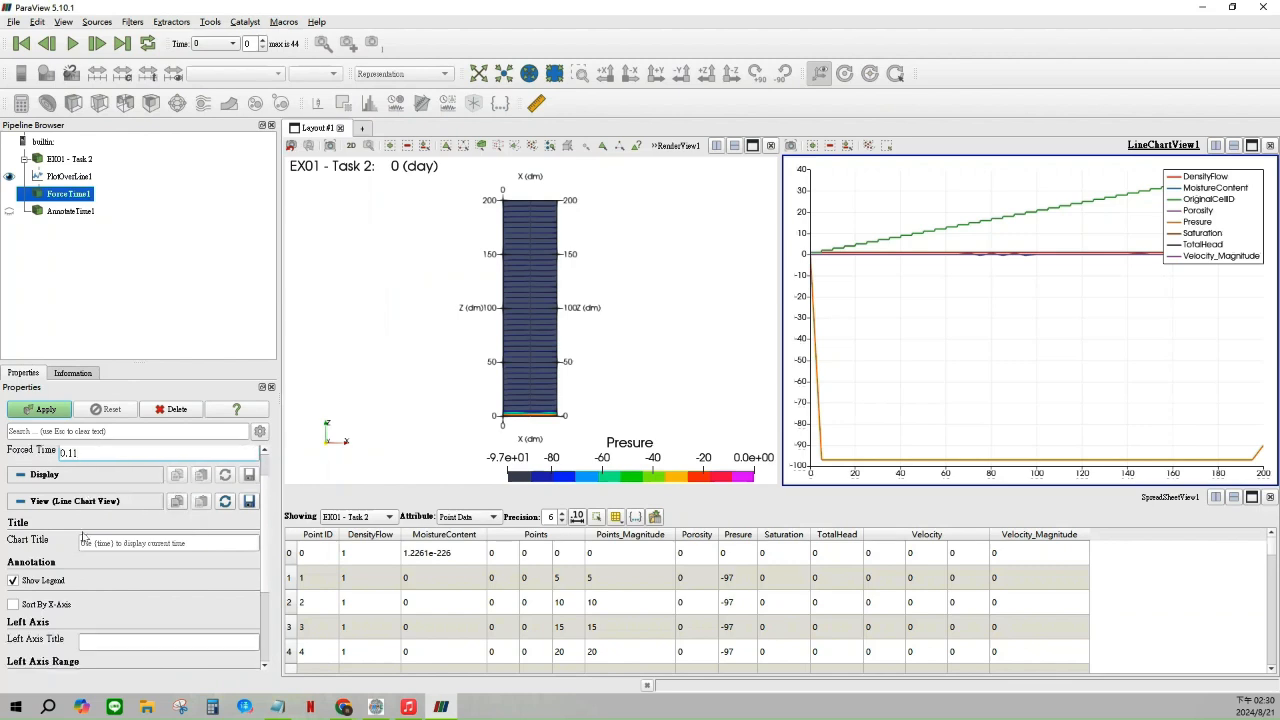
pyautogui.click(107, 522)
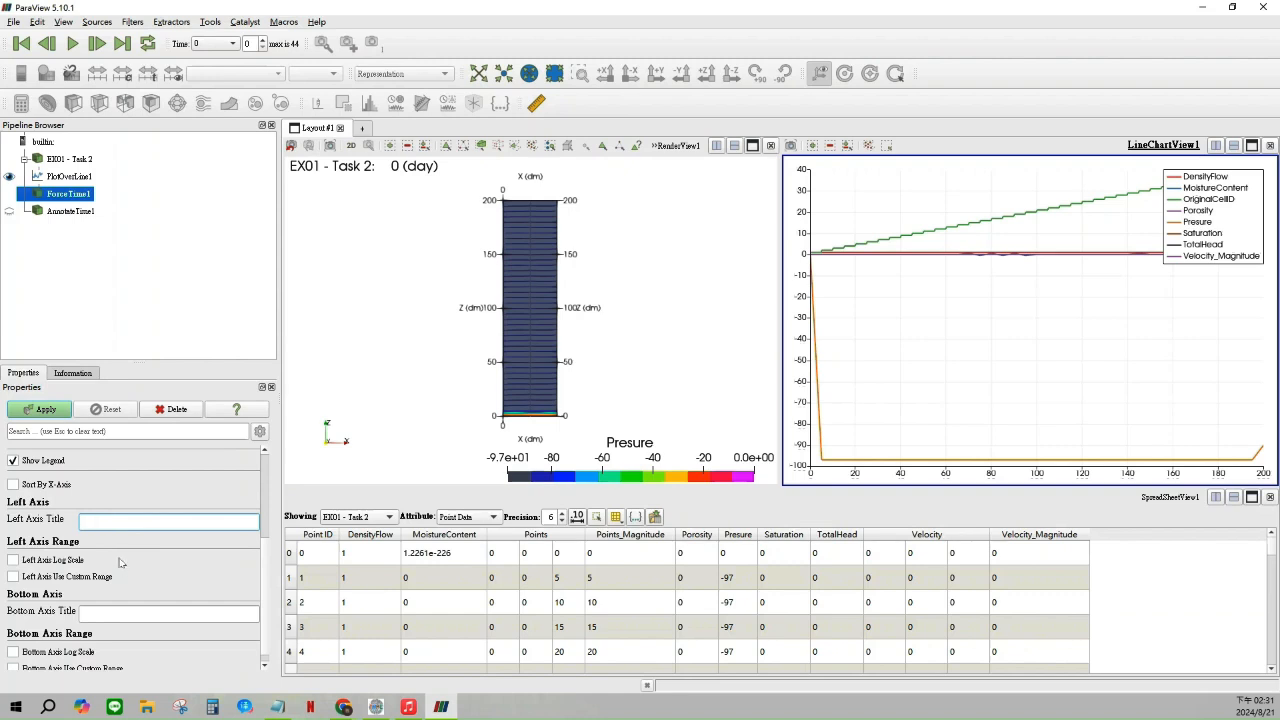
pyautogui.write('h')
pyautogui.click(145, 612)
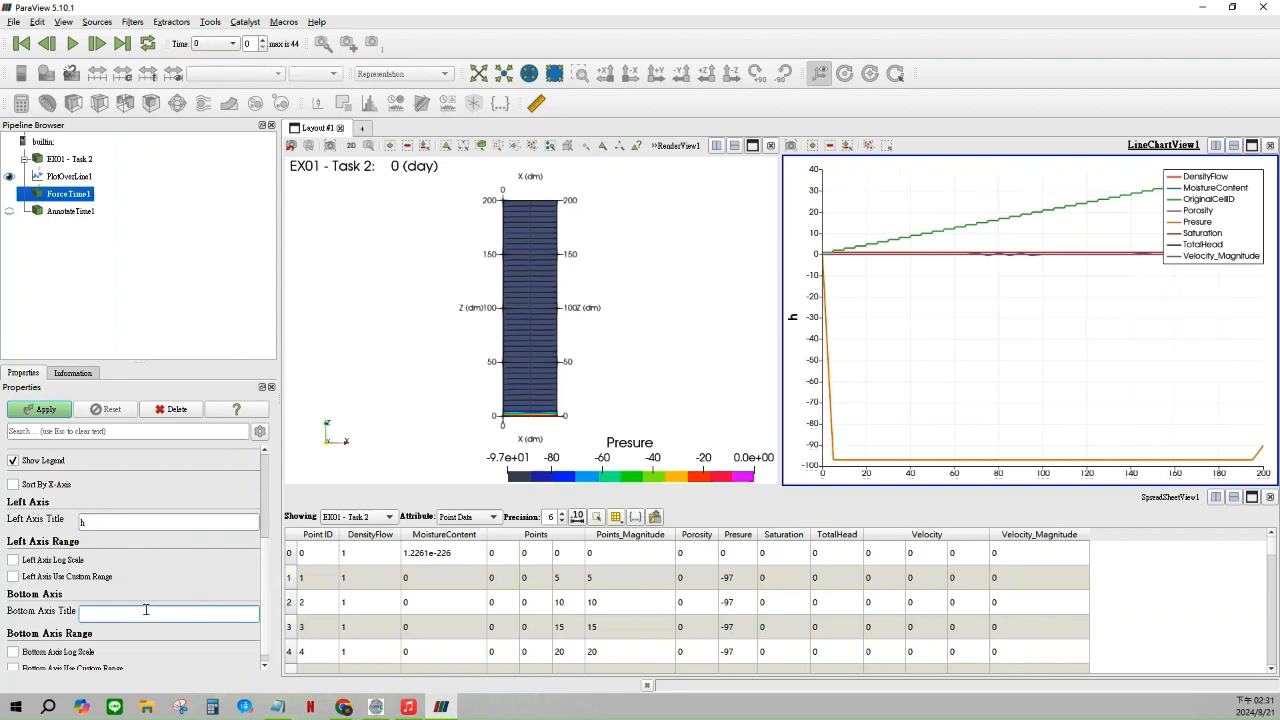
pyautogui.scroll(-1, 155, 593)
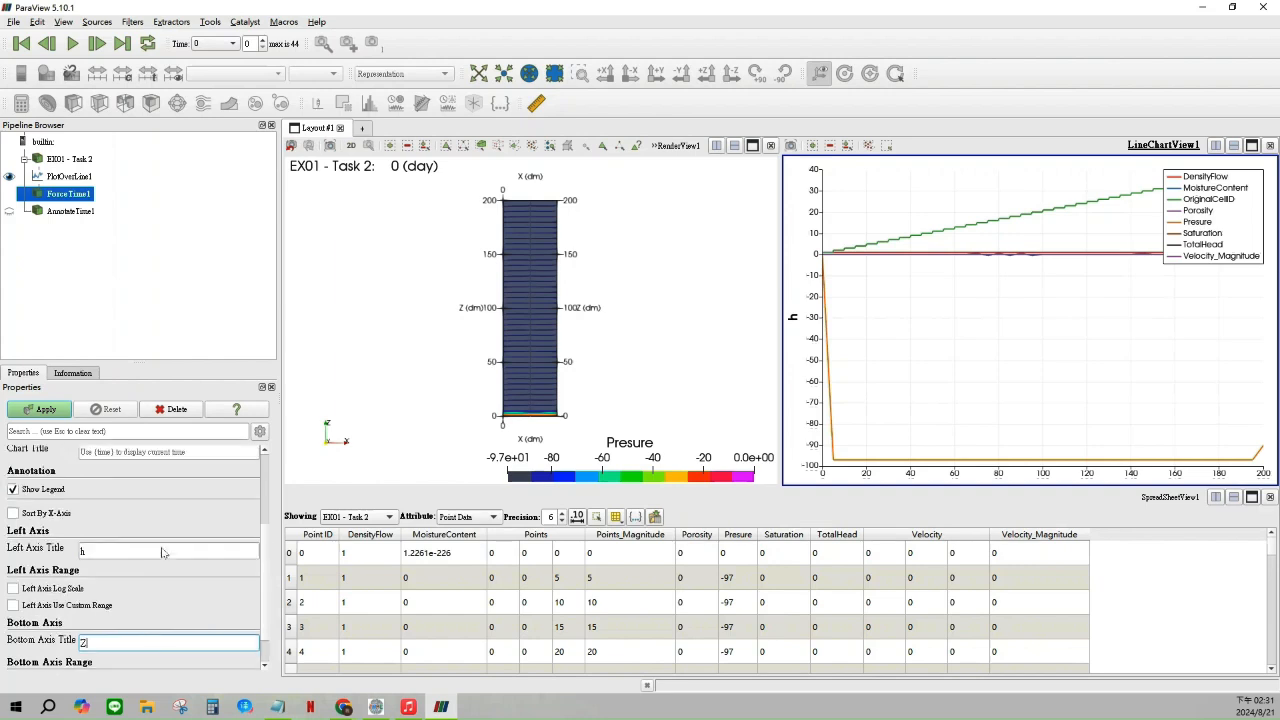
pyautogui.click(150, 513)
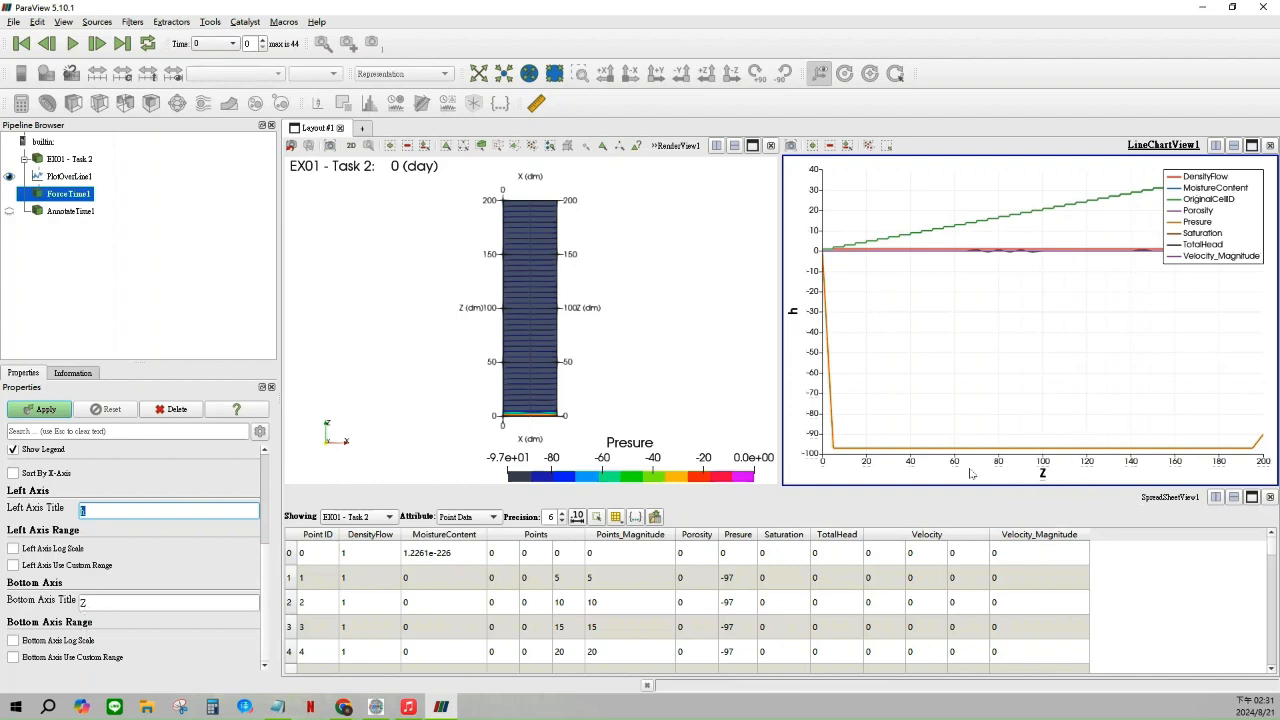
# Apply the ForceTime1 filter and show its curves in the line chart
pyautogui.click(45, 410)
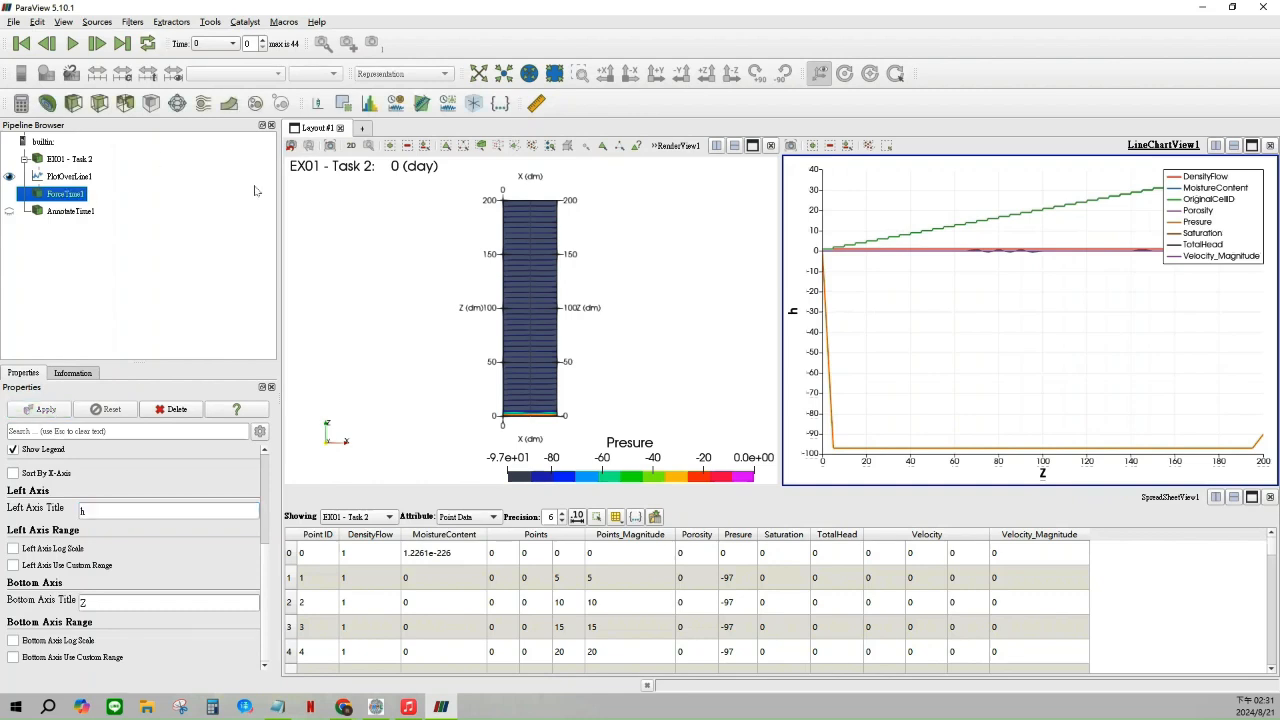
pyautogui.click(10, 194)
pyautogui.click(9, 194)
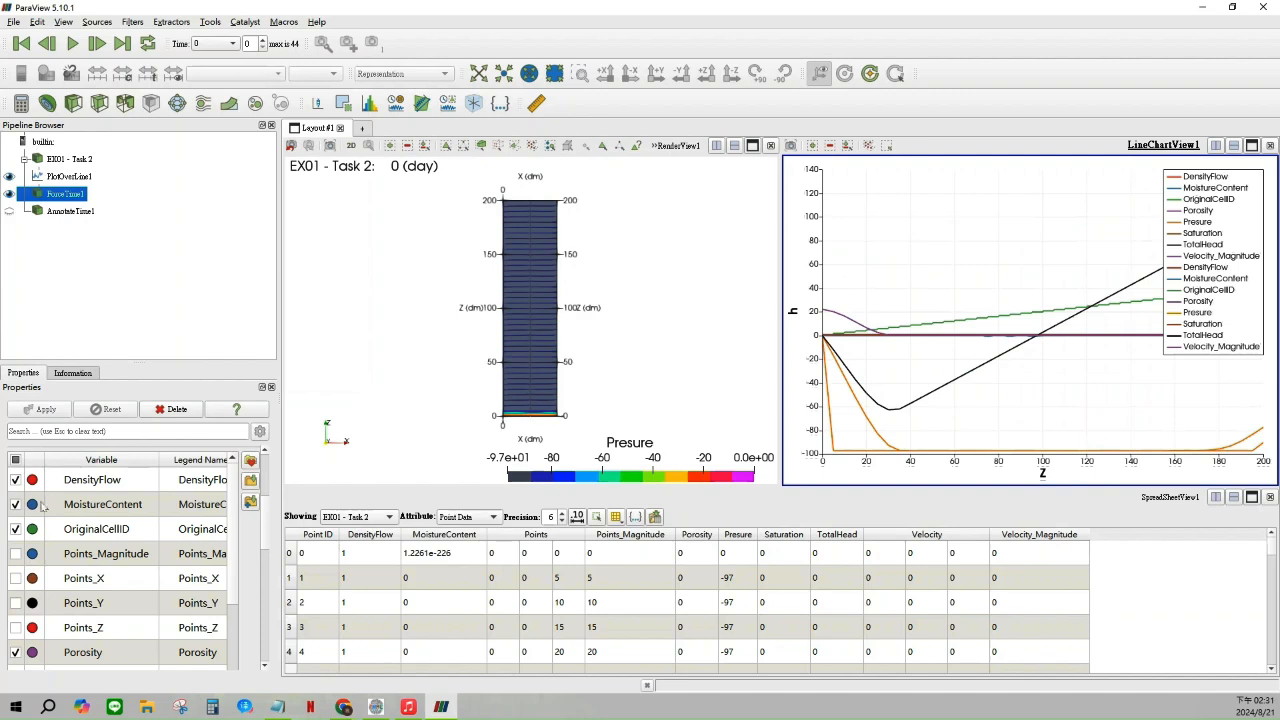
# Limit the ForceTime1 curves to the Presure variable only and hide PlotOverLine1 from the line chart
pyautogui.click(15, 460)
pyautogui.click(15, 460)
pyautogui.scroll(-2, 80, 558)
pyautogui.click(81, 530)
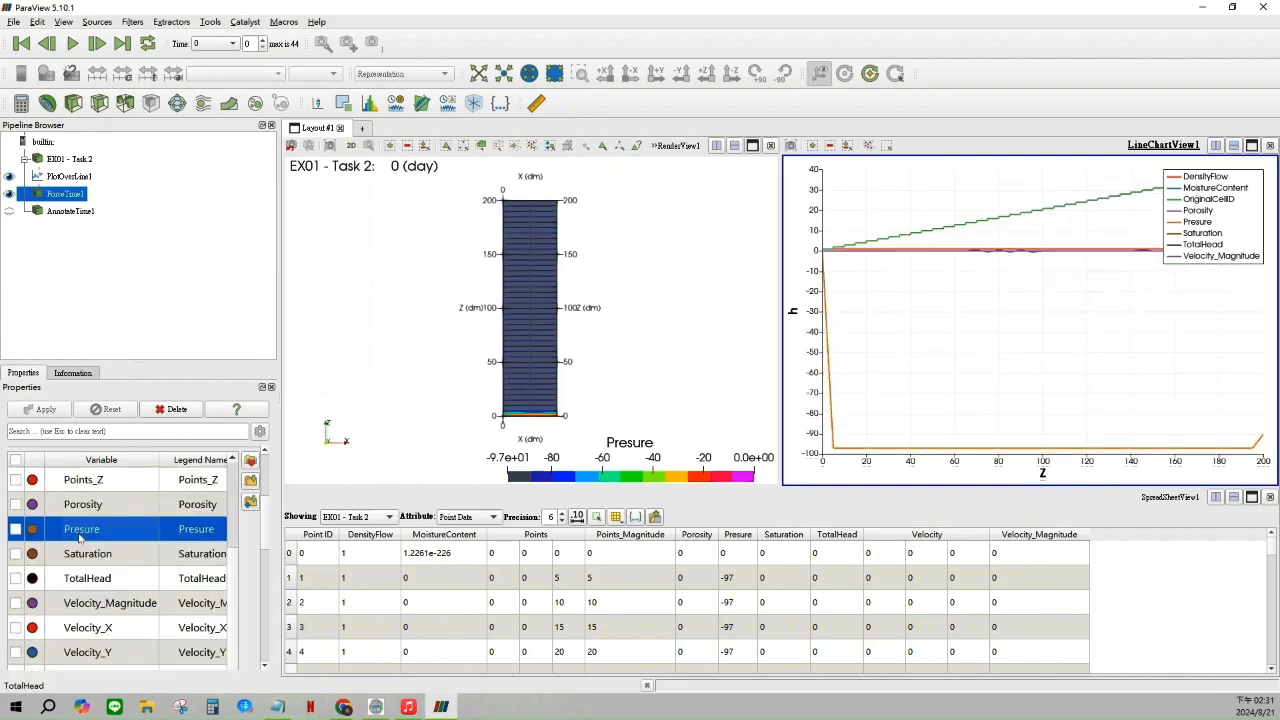
pyautogui.click(16, 530)
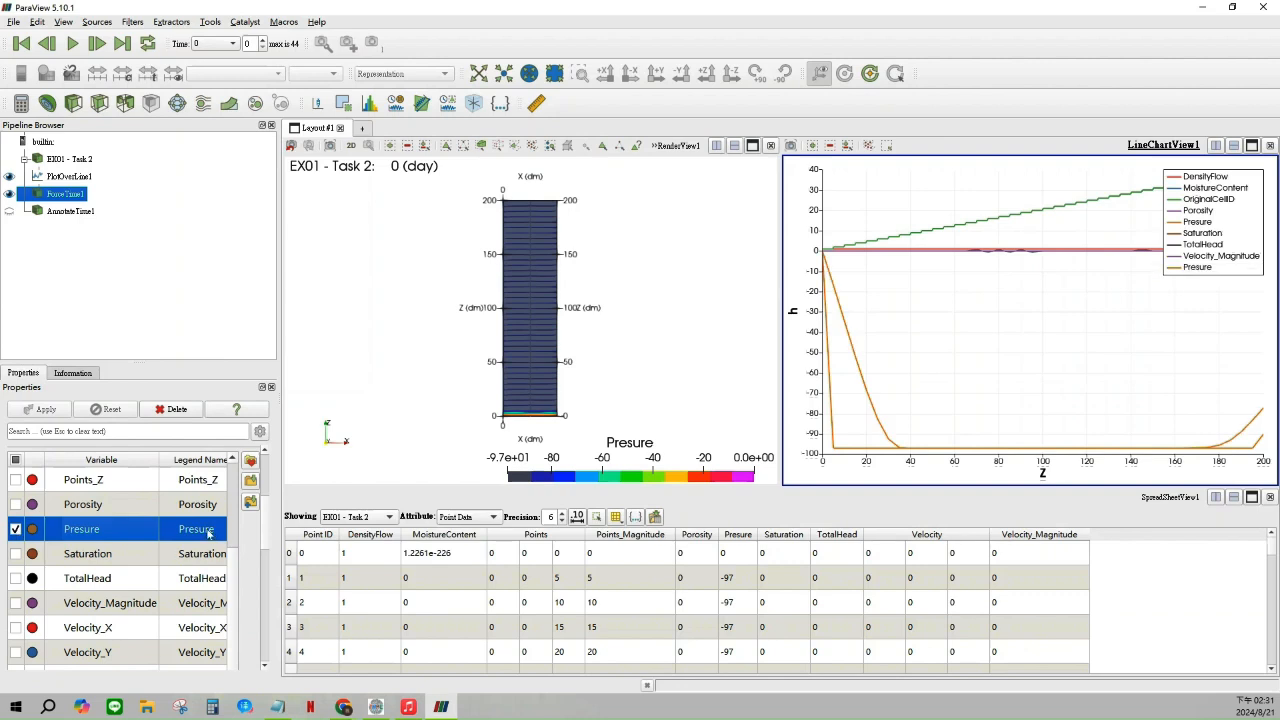
pyautogui.click(10, 177)
# Change the Presure curve's legend name to "t = 0.11 days"
pyautogui.click(181, 529)
pyautogui.click(189, 529)
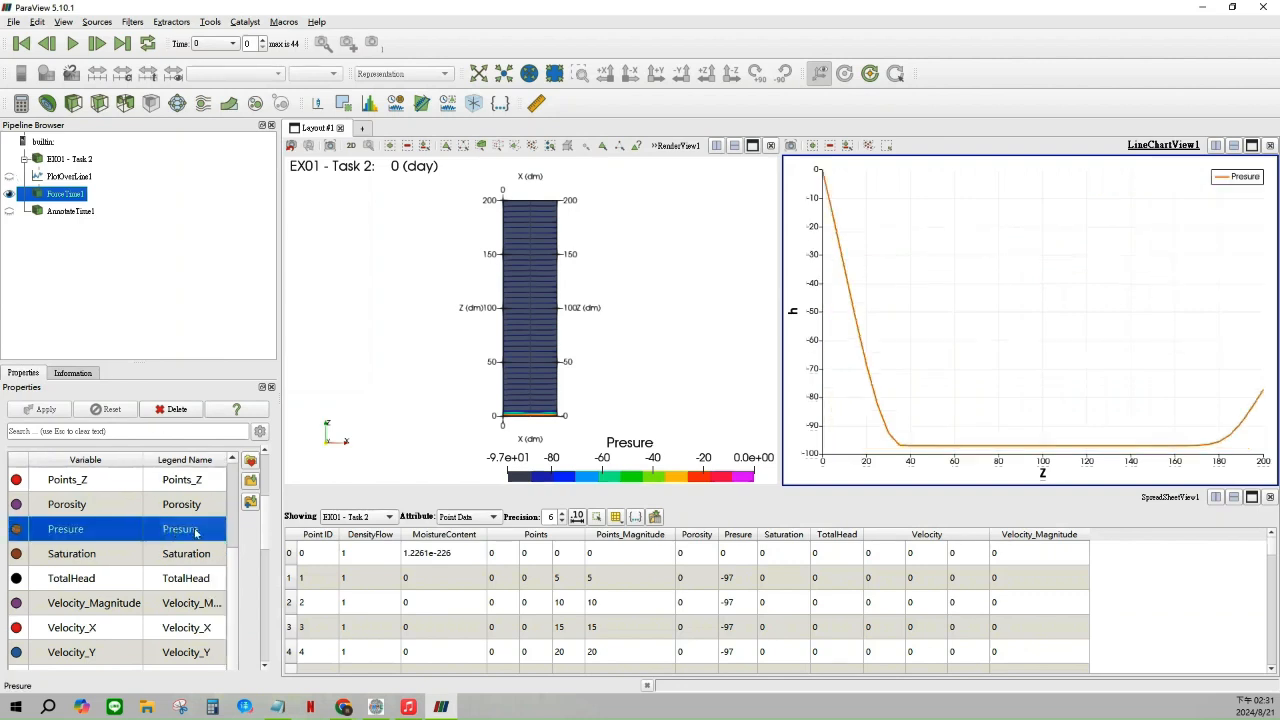
pyautogui.write('t = 0.11 days')
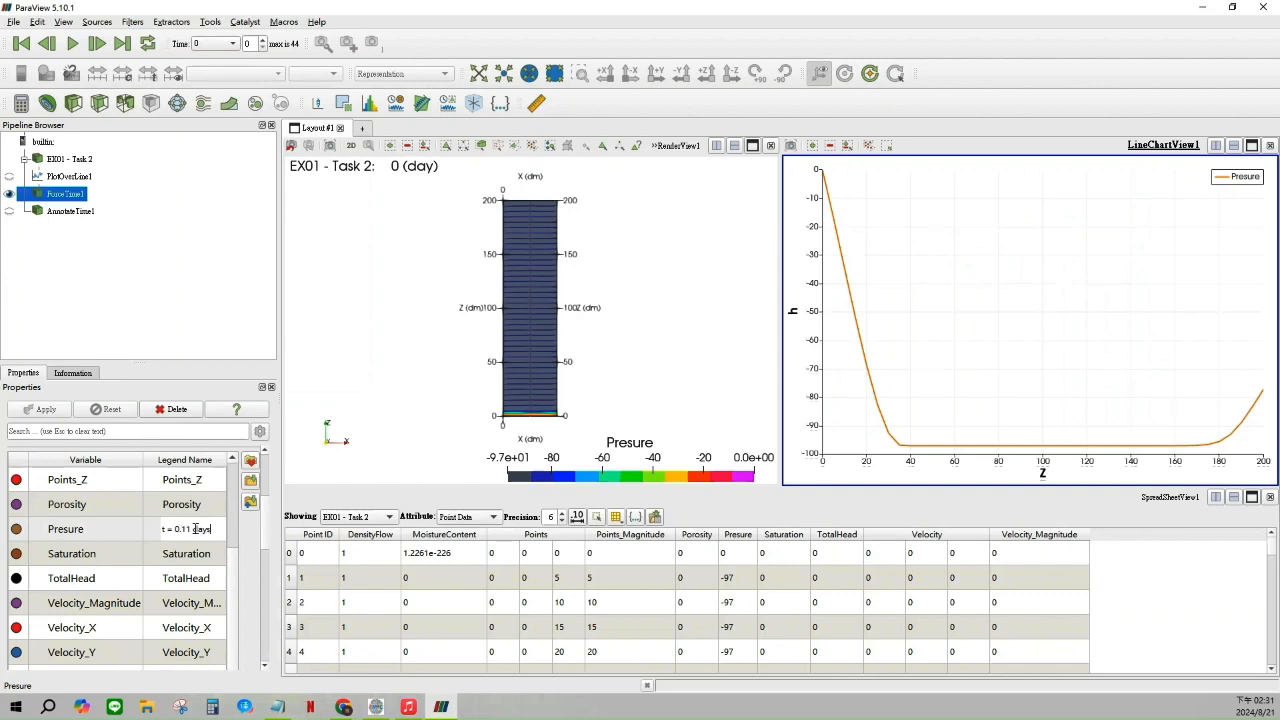
pyautogui.hotkey('ctrl', 'a')
pyautogui.press('Return')
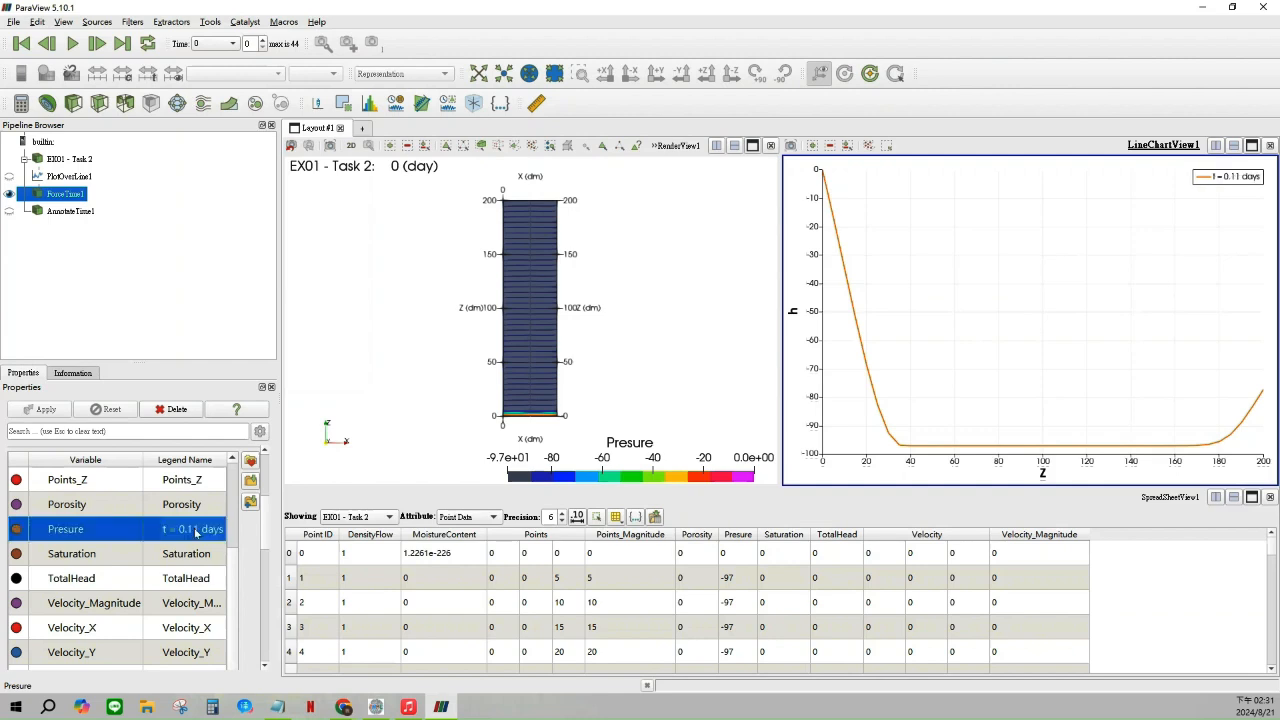
# Try a line thickness of 5.0 on the Presure curve and return it to 2.0
pyautogui.scroll(-5, 205, 545)
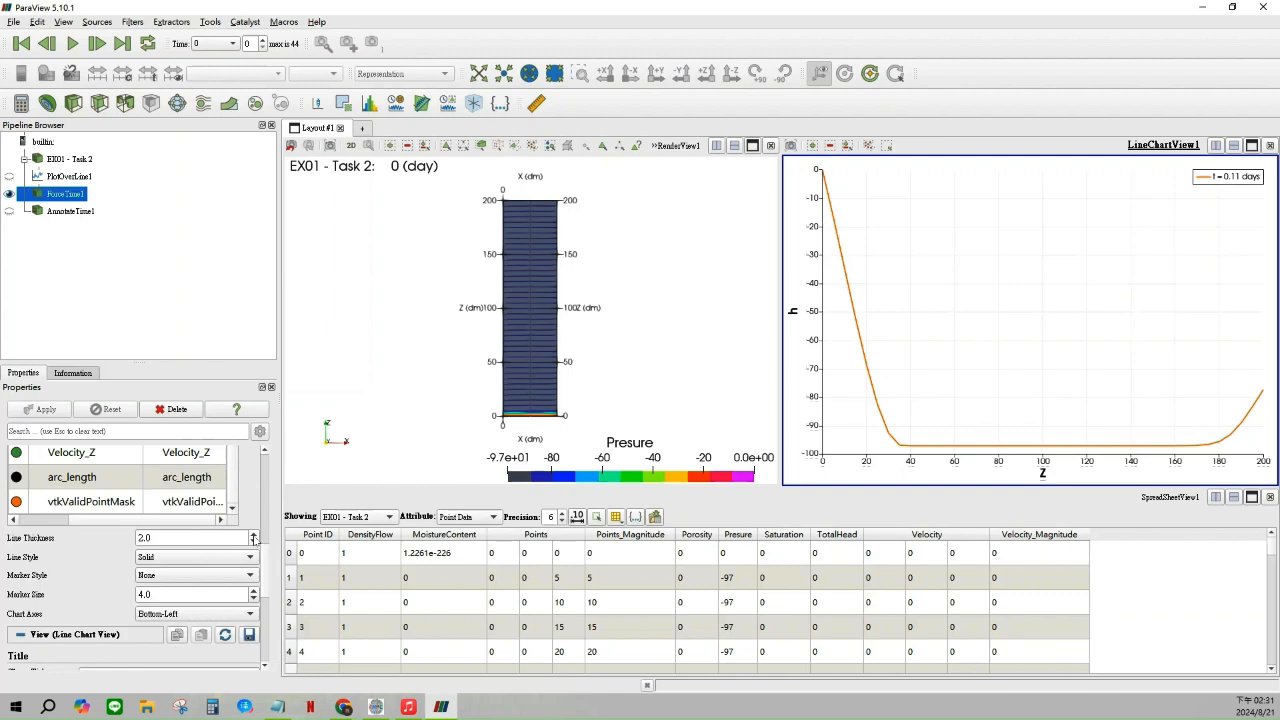
pyautogui.click(254, 535)
pyautogui.click(254, 535)
pyautogui.click(254, 535)
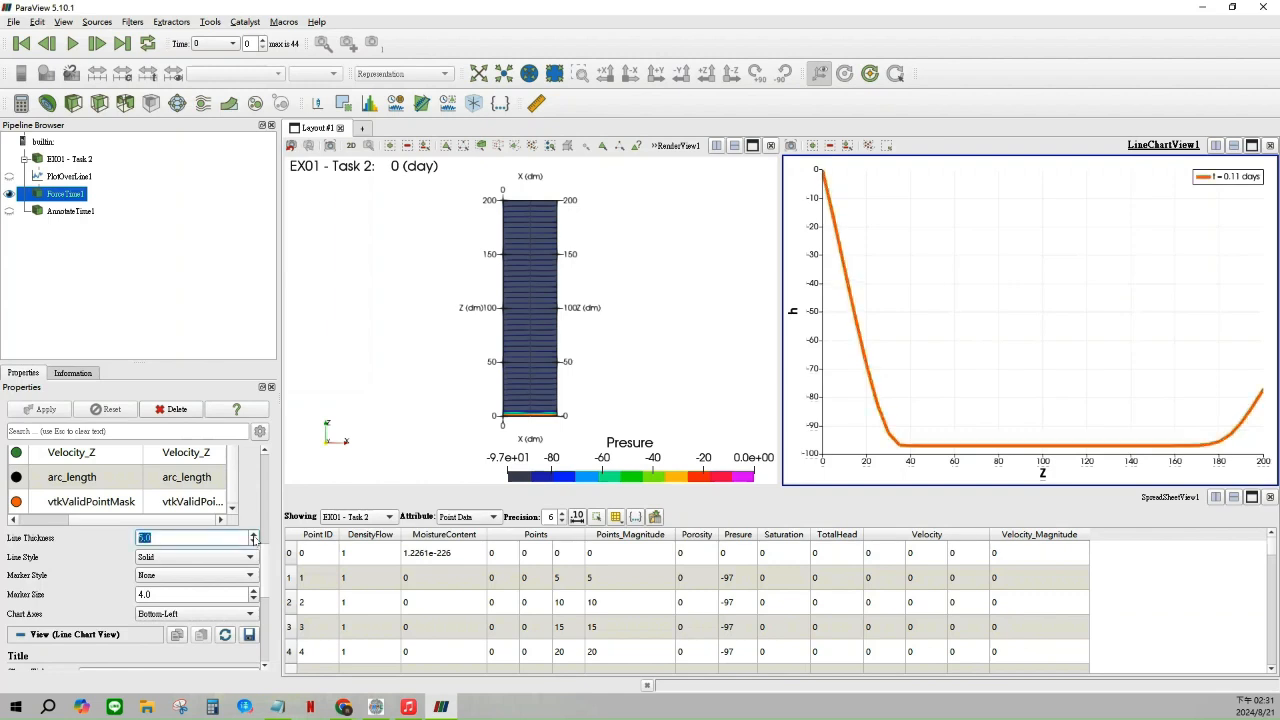
pyautogui.click(254, 541)
pyautogui.click(254, 541)
pyautogui.click(254, 541)
# Try several line styles on the Presure curve, including Dash Dot Dot, and set the style to Dash
pyautogui.click(255, 557)
pyautogui.click(249, 573)
pyautogui.click(246, 557)
pyautogui.click(240, 575)
pyautogui.click(238, 557)
pyautogui.click(234, 575)
pyautogui.click(232, 556)
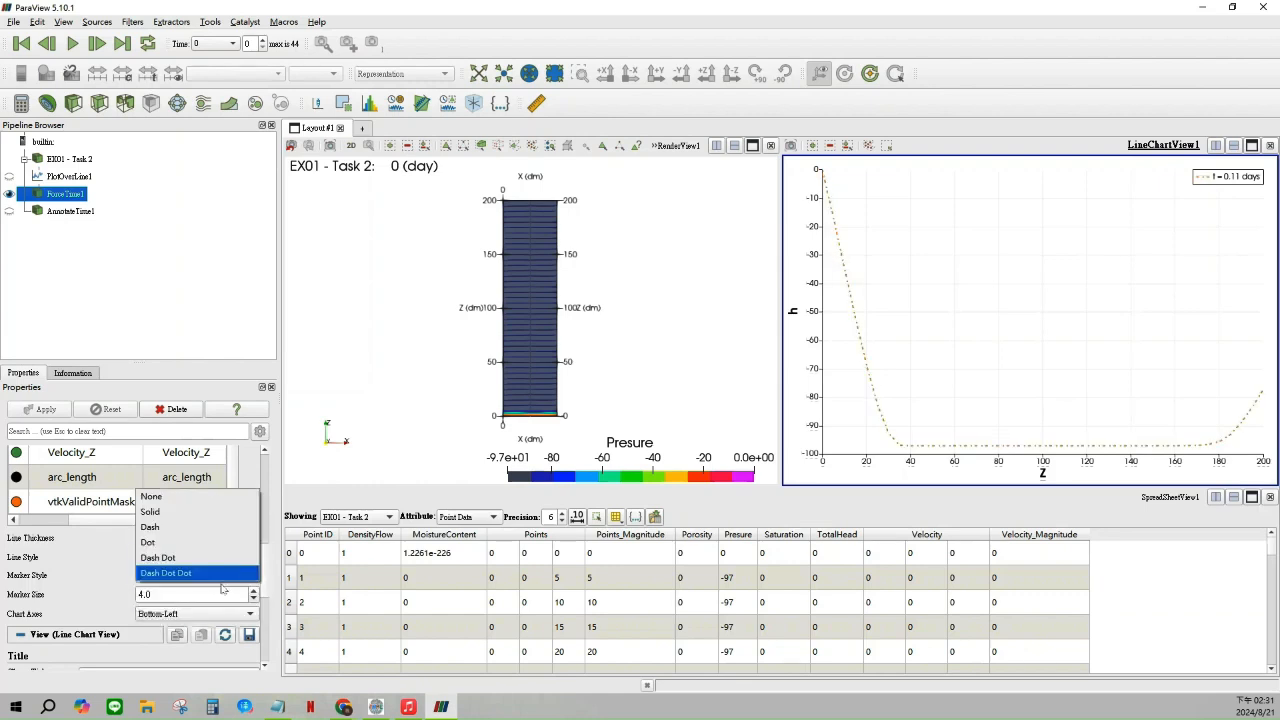
pyautogui.click(218, 588)
pyautogui.click(204, 554)
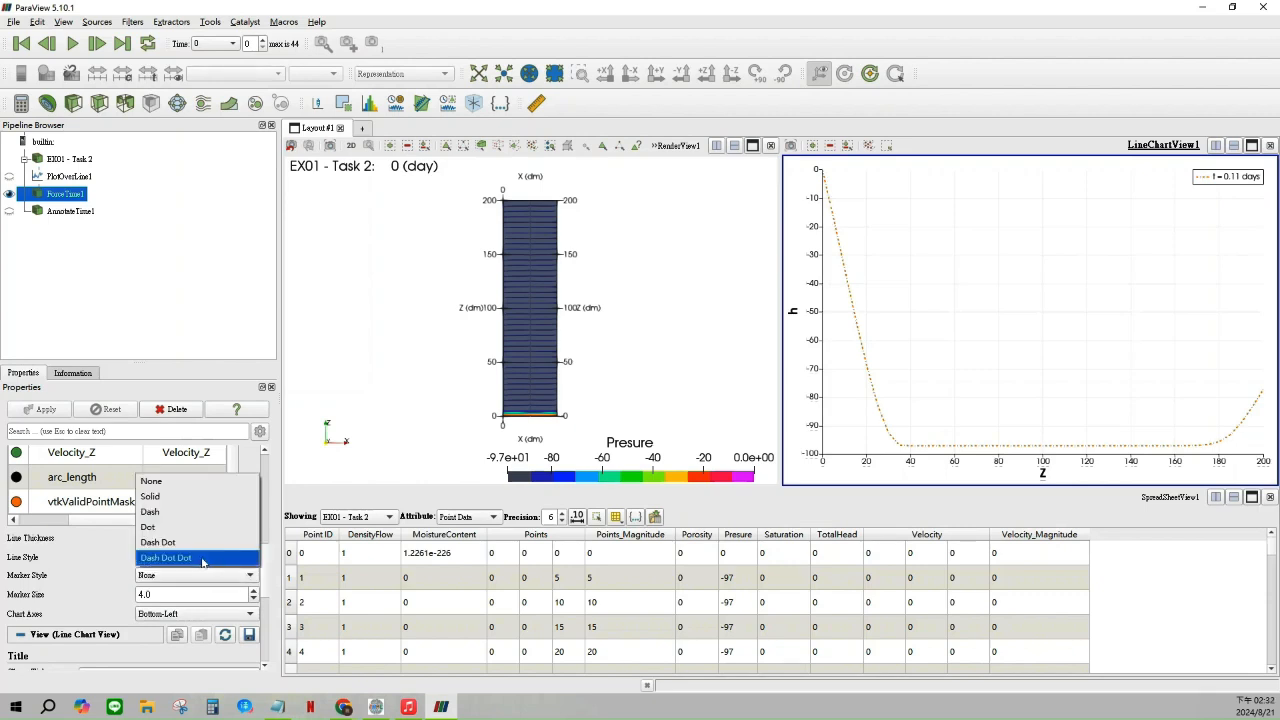
pyautogui.click(175, 510)
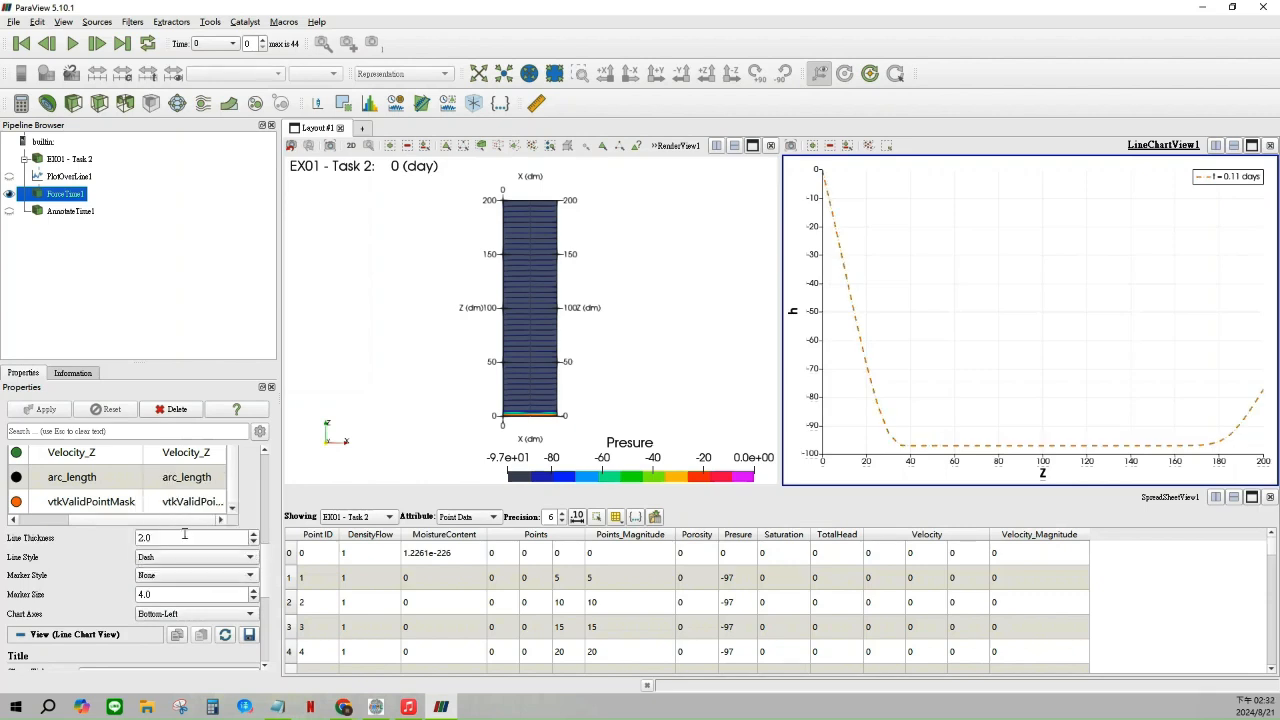
# Try the Cross, Plus and Square marker styles on the Presure curve, restoring marker style None and marker size 4.0
pyautogui.click(196, 576)
pyautogui.click(196, 579)
pyautogui.click(195, 576)
pyautogui.click(185, 590)
pyautogui.click(187, 578)
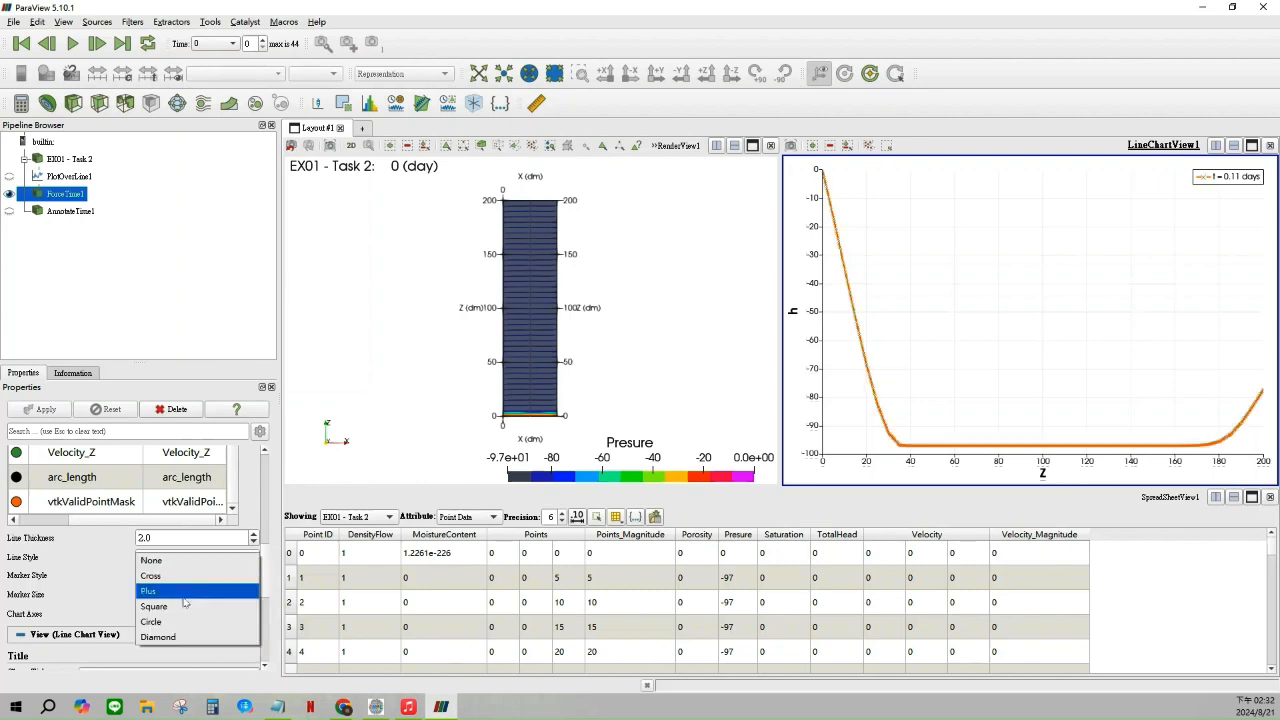
pyautogui.click(184, 595)
pyautogui.click(186, 579)
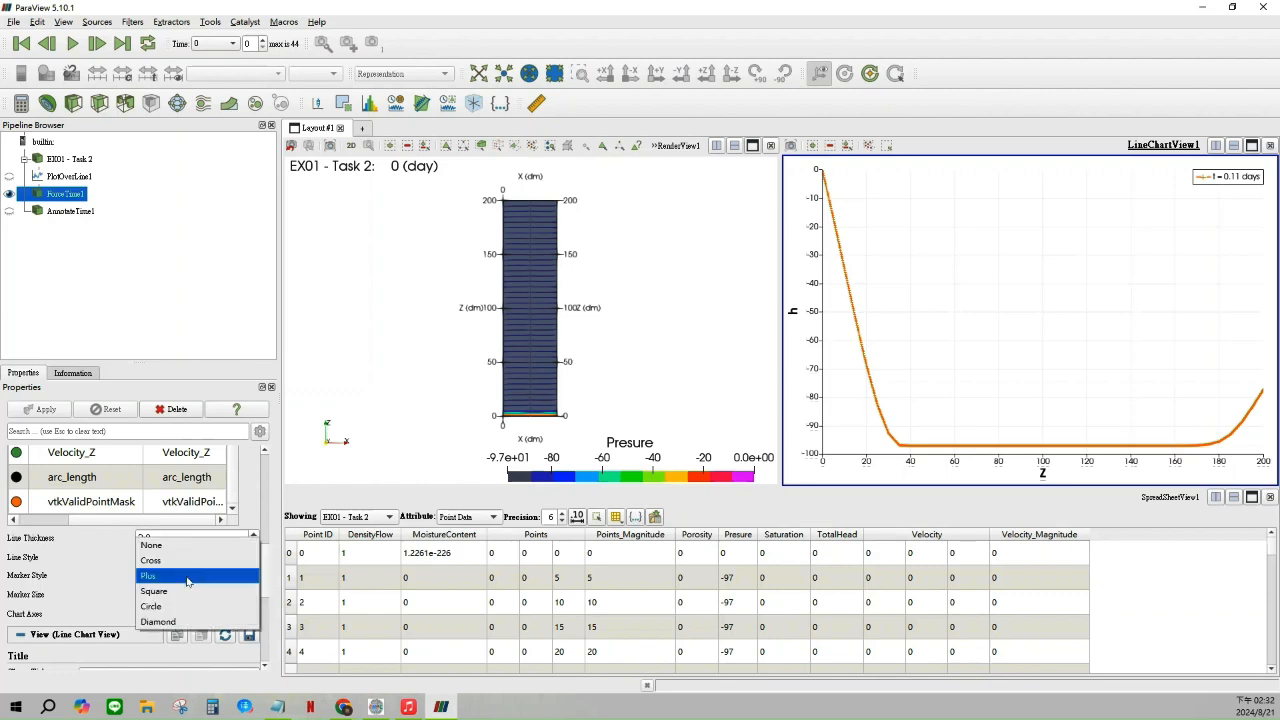
pyautogui.click(187, 592)
pyautogui.click(190, 577)
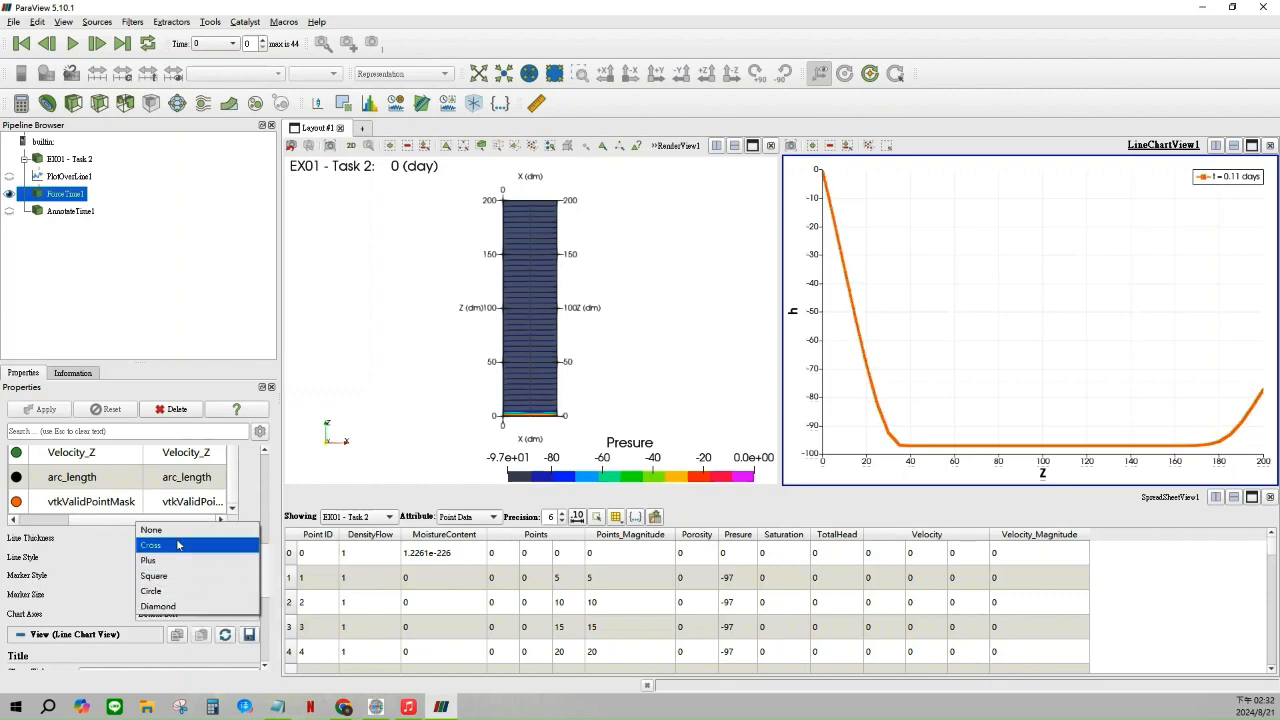
pyautogui.click(177, 530)
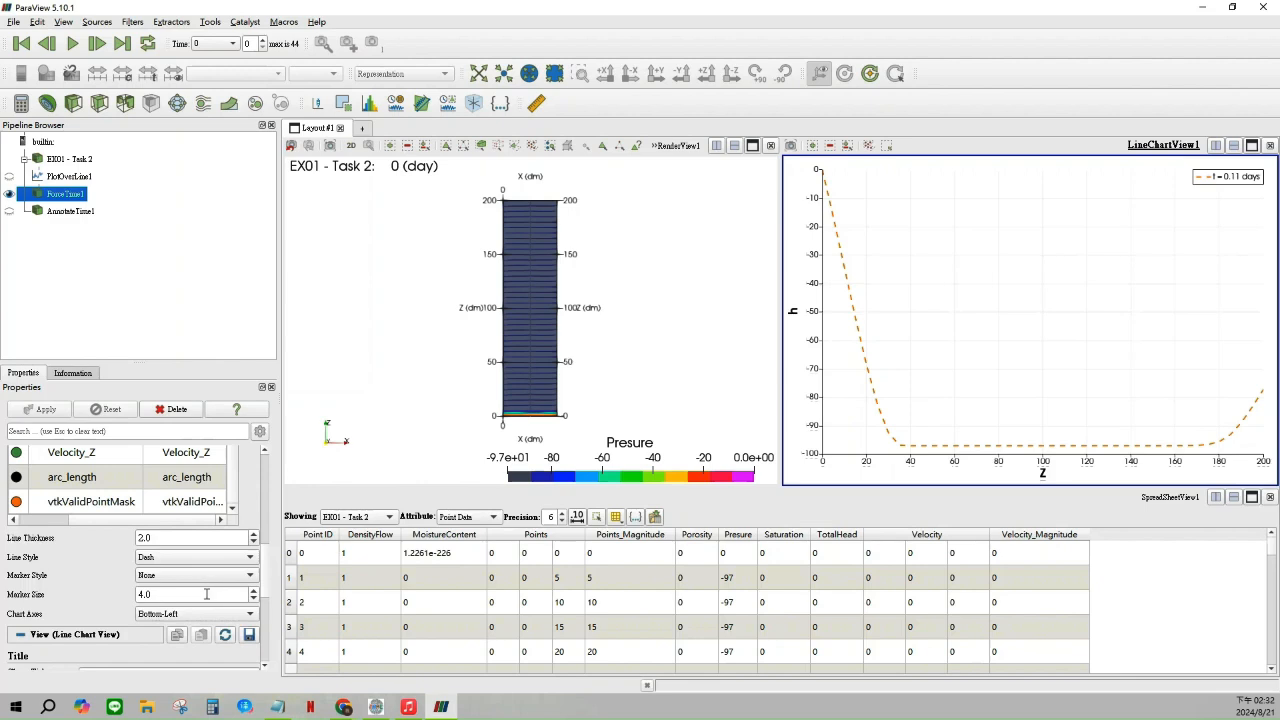
pyautogui.click(255, 596)
pyautogui.click(255, 597)
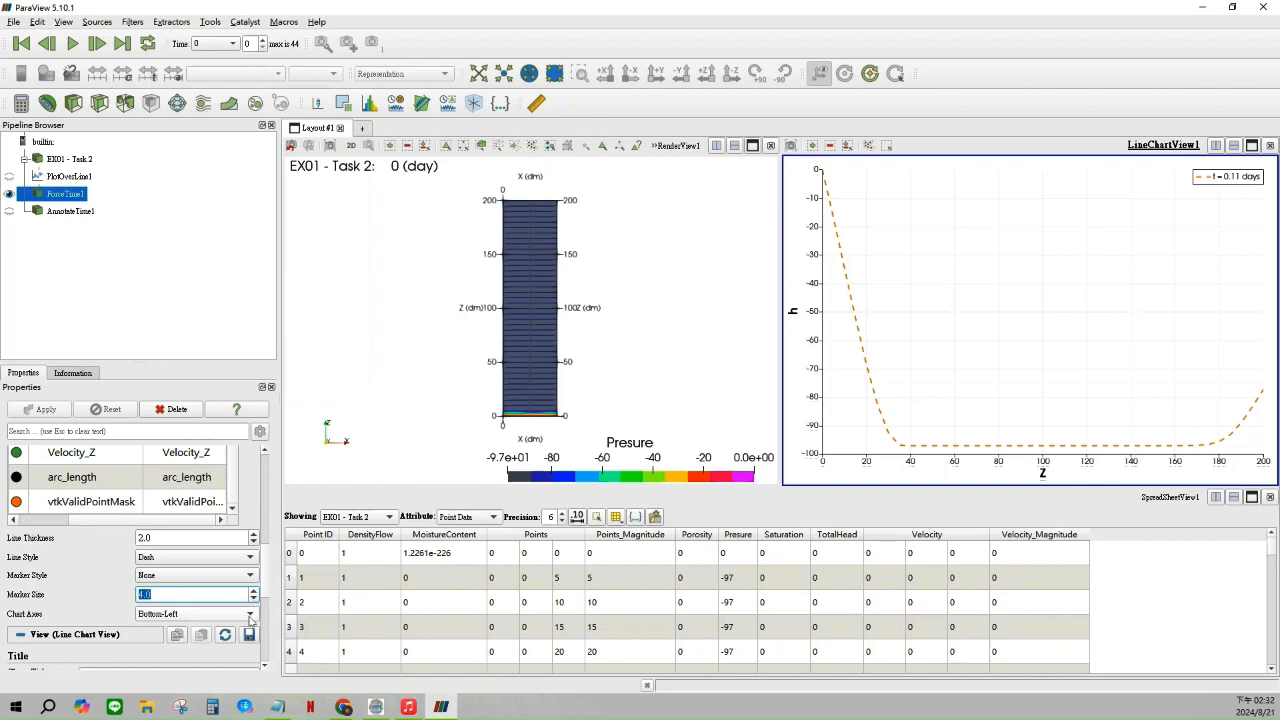
# Try the Bottom-Right and Top-Right chart axes for the t = 0.11 days curve and restore Bottom-Left
pyautogui.click(250, 615)
pyautogui.click(232, 630)
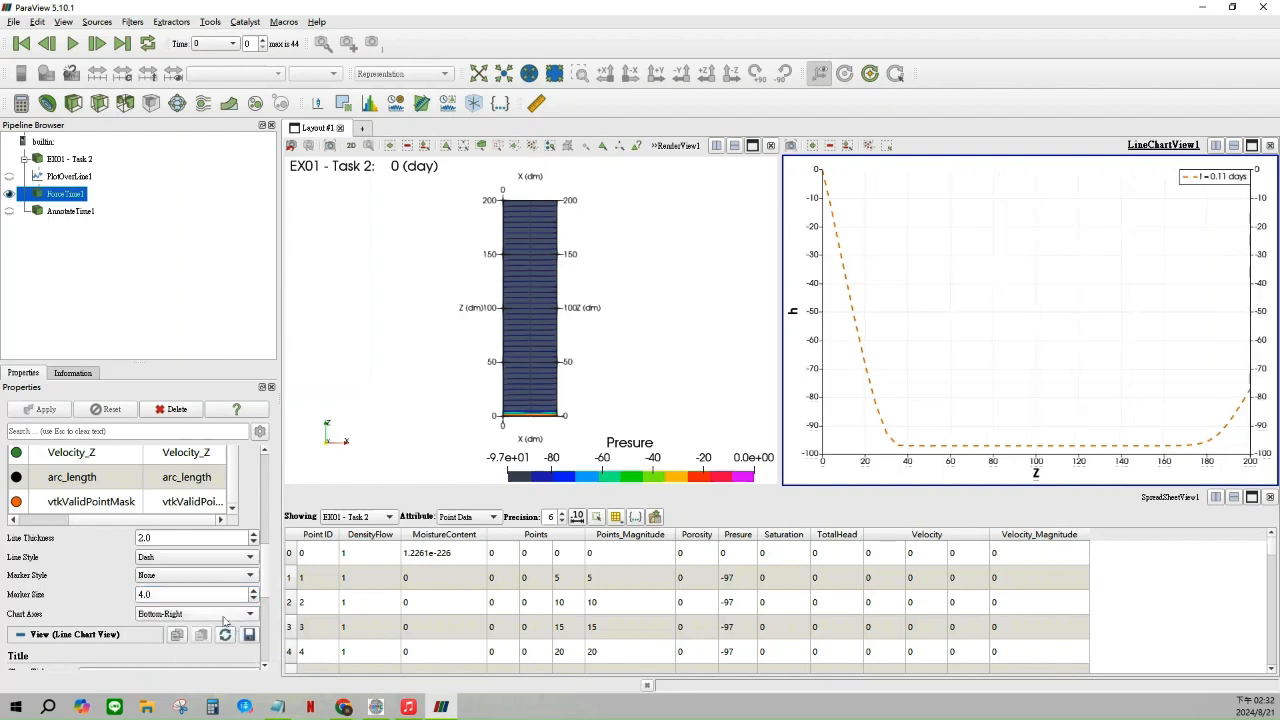
pyautogui.click(211, 615)
pyautogui.click(203, 630)
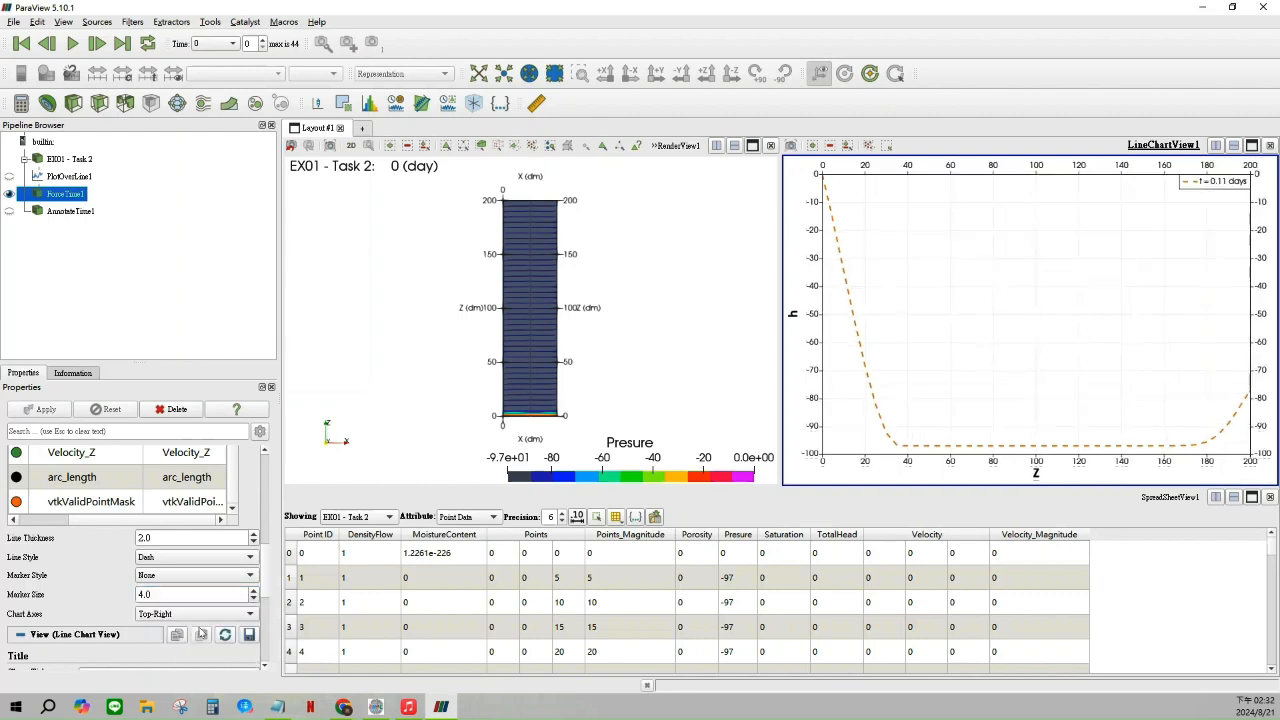
pyautogui.click(200, 614)
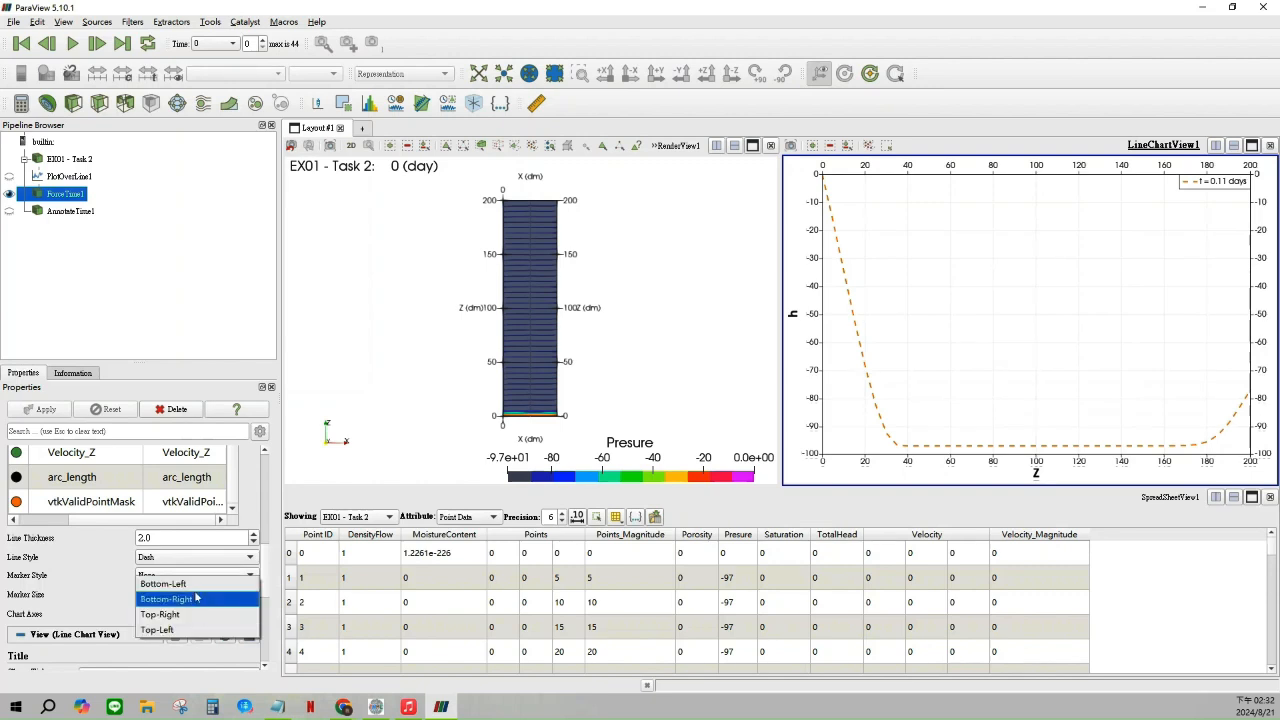
pyautogui.click(196, 584)
pyautogui.scroll(-4, 104, 540)
pyautogui.scroll(-3, 100, 552)
pyautogui.scroll(10, 98, 540)
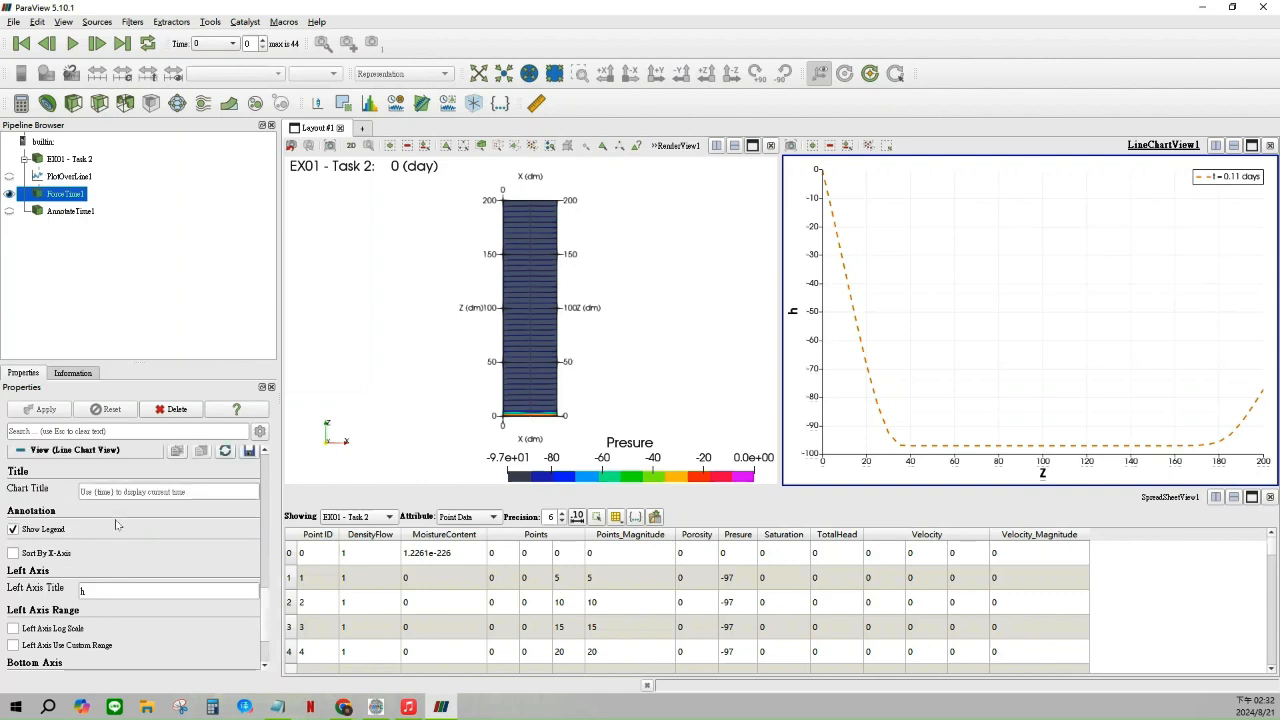
pyautogui.scroll(3, 104, 488)
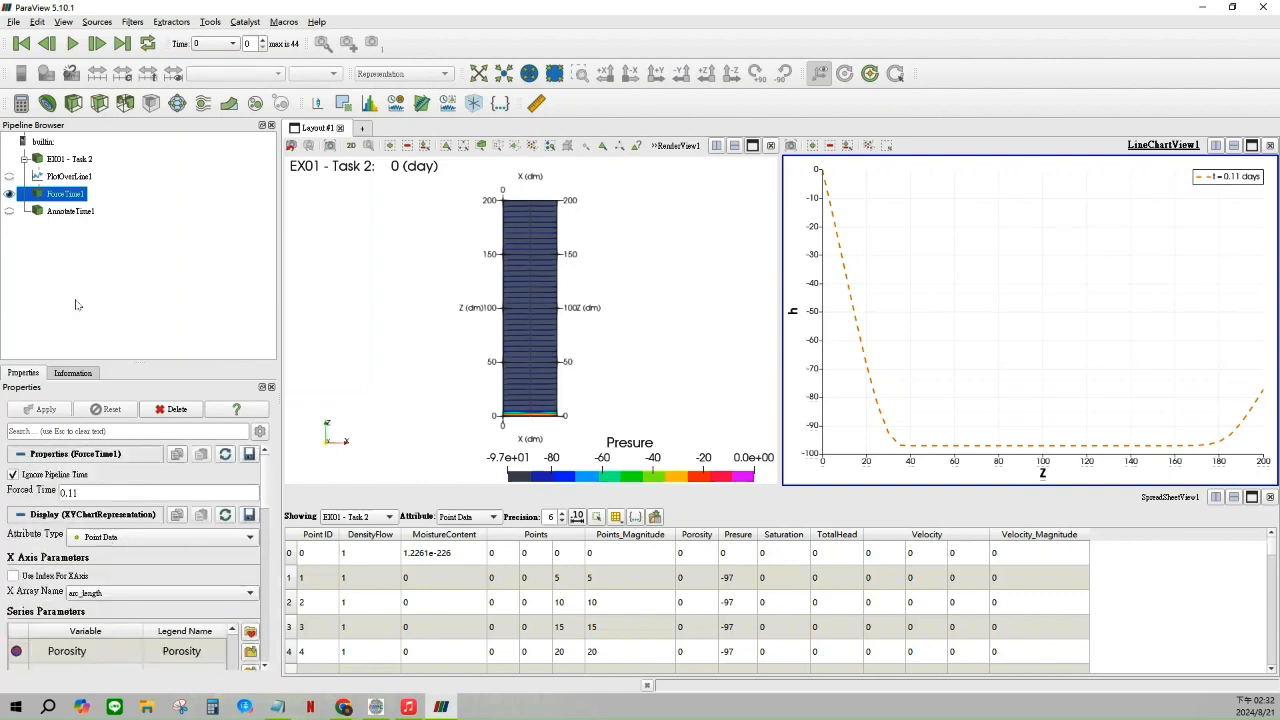
# Add a second Force Time filter to PlotOverLine1 with a forced time of 1.3, apply it and show it in the line chart
pyautogui.click(48, 194)
pyautogui.click(52, 177)
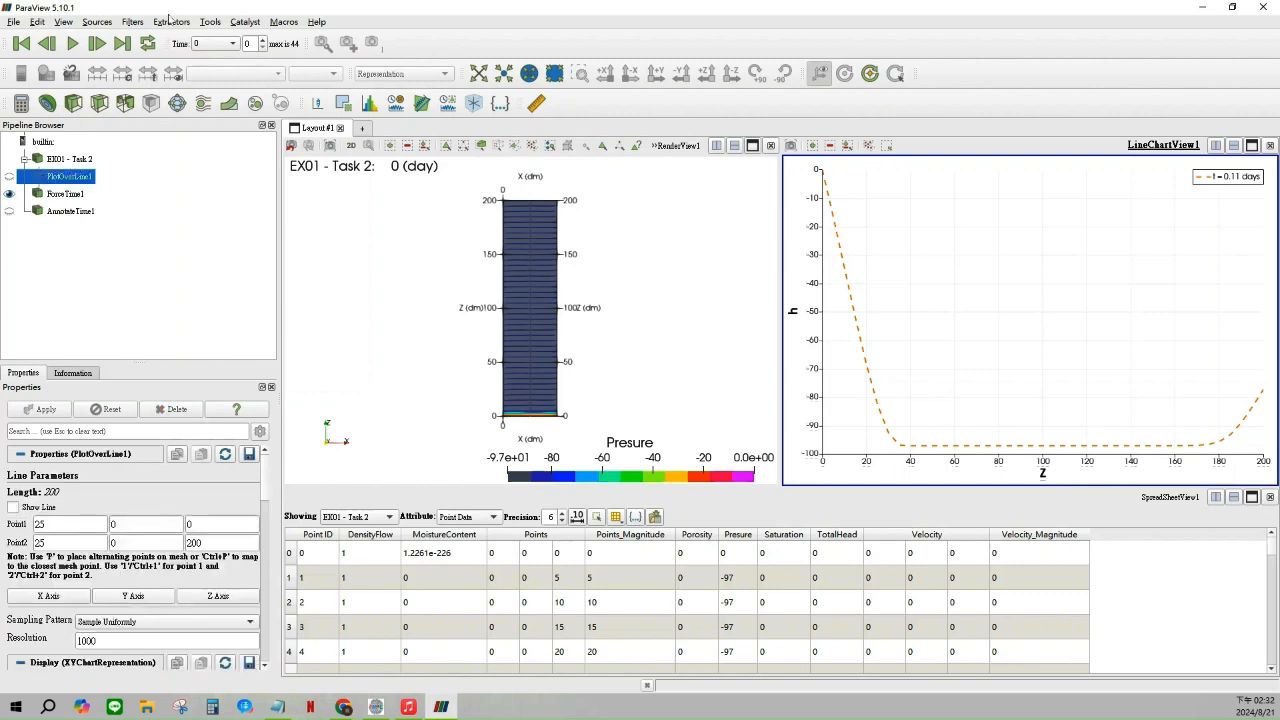
pyautogui.click(134, 22)
pyautogui.moveTo(263, 234)
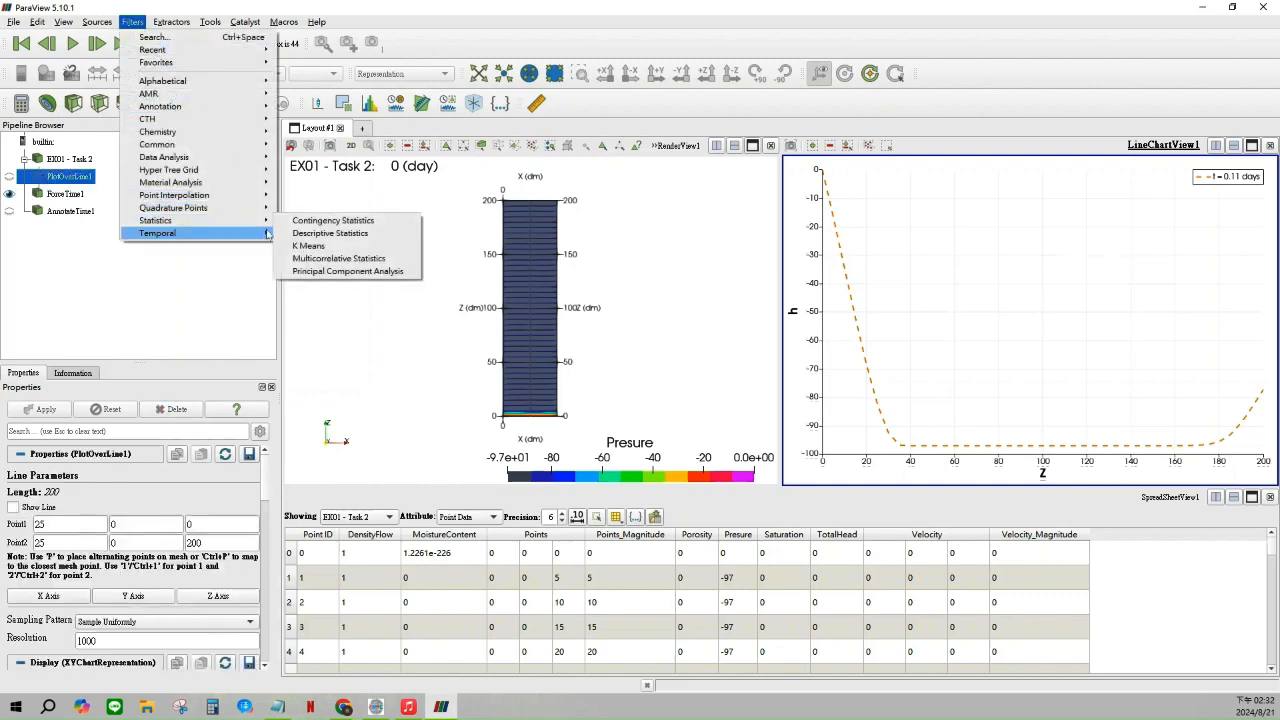
pyautogui.click(326, 271)
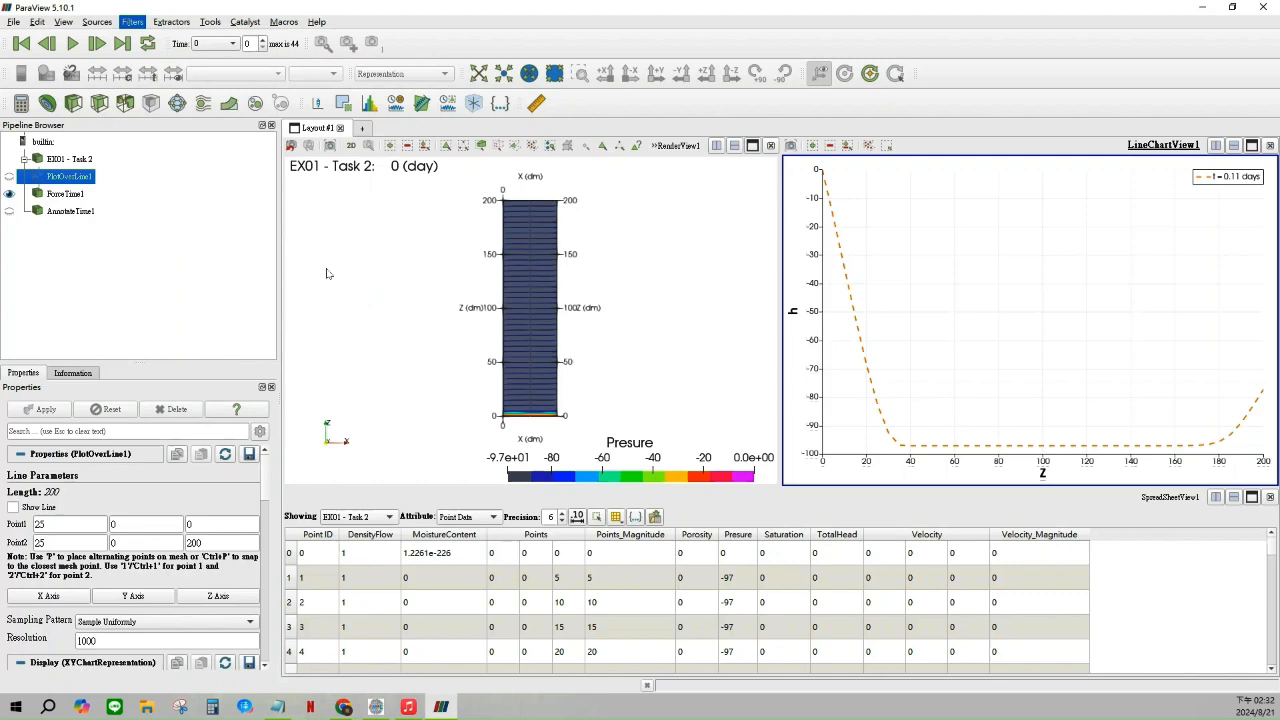
pyautogui.doubleClick(131, 489)
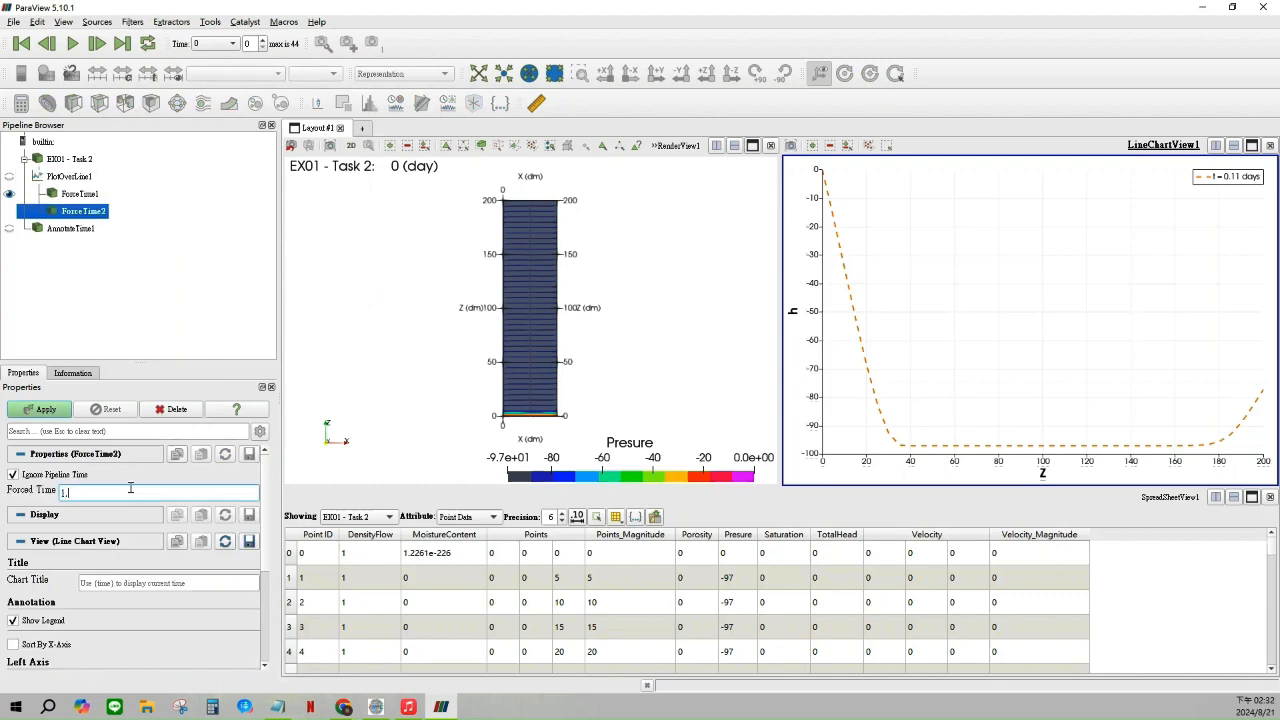
pyautogui.scroll(-5, 130, 488)
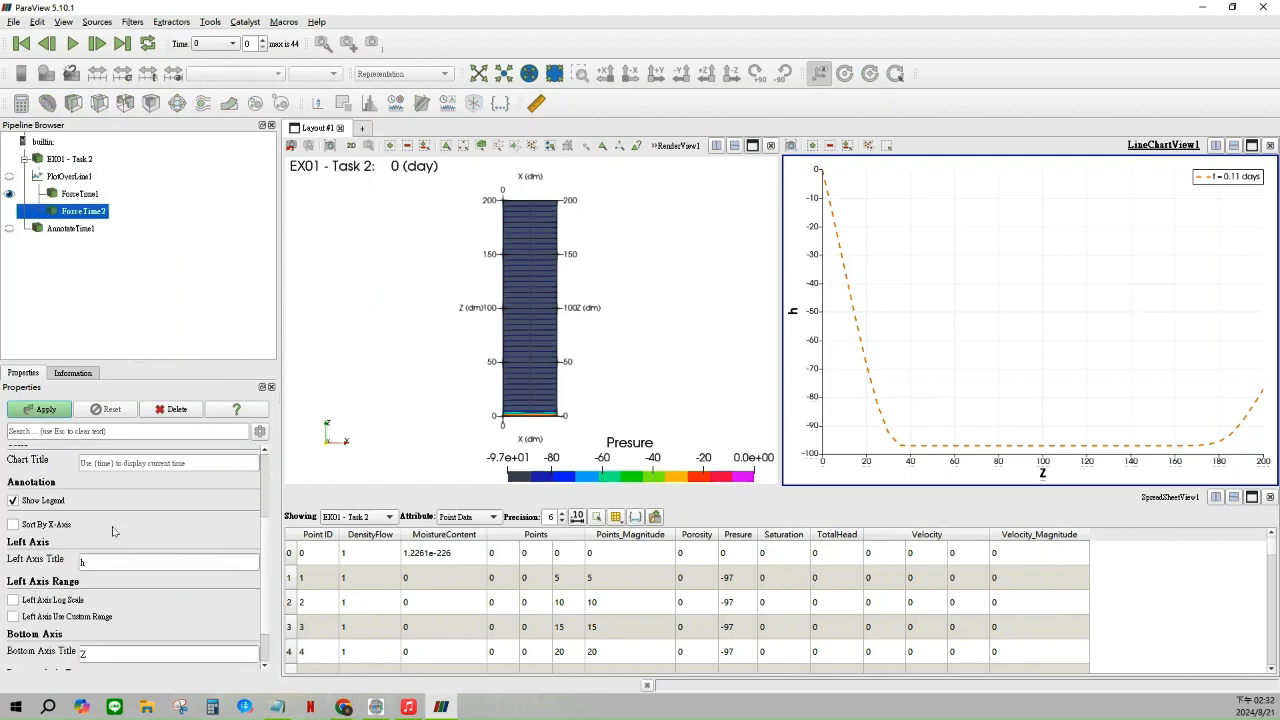
pyautogui.scroll(5, 115, 532)
pyautogui.scroll(1, 115, 532)
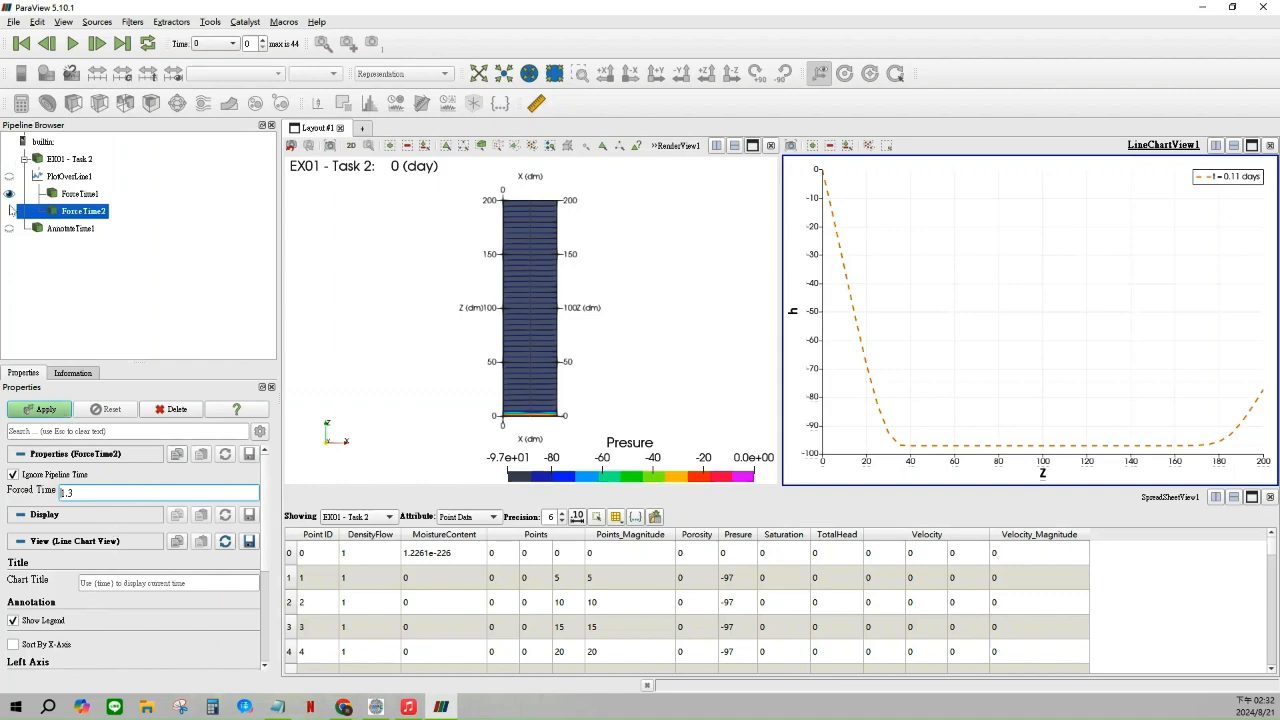
pyautogui.click(9, 211)
pyautogui.click(42, 410)
# Turn off all plotted series of ForceTime2 except Presure
pyautogui.scroll(-2, 33, 512)
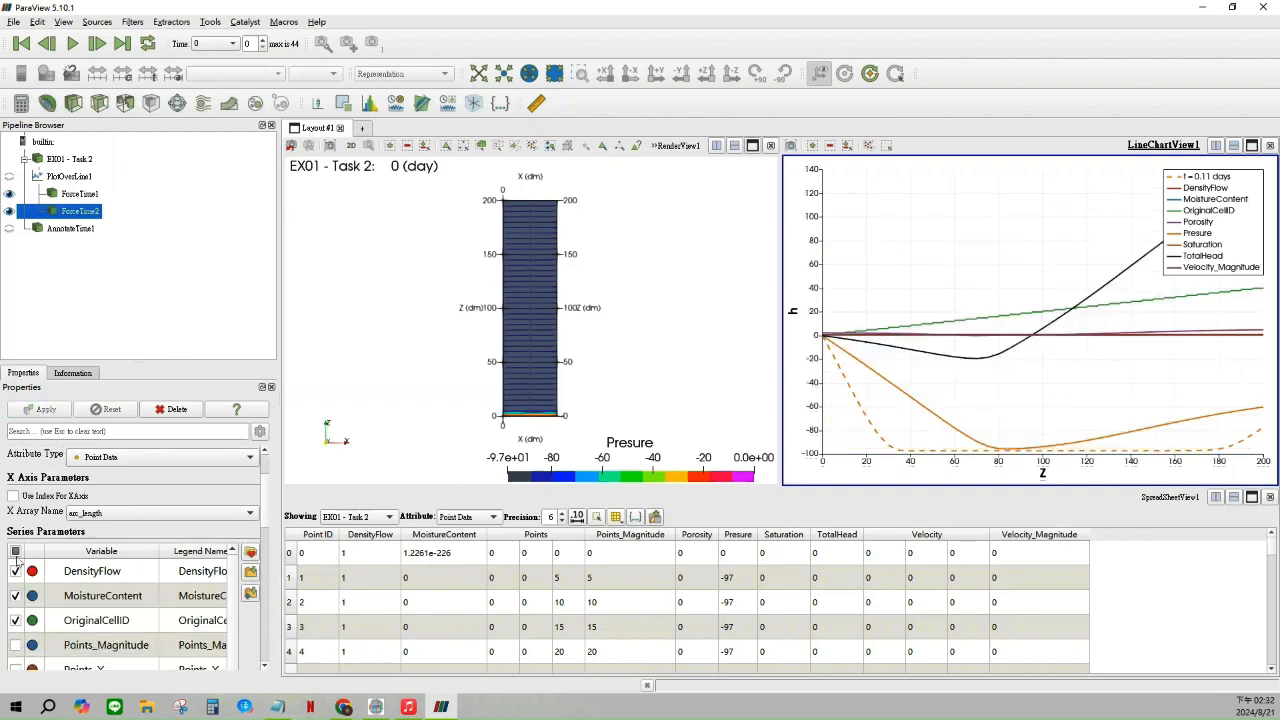
pyautogui.click(16, 551)
pyautogui.click(16, 551)
pyautogui.scroll(-2, 70, 600)
pyautogui.click(72, 597)
pyautogui.click(14, 597)
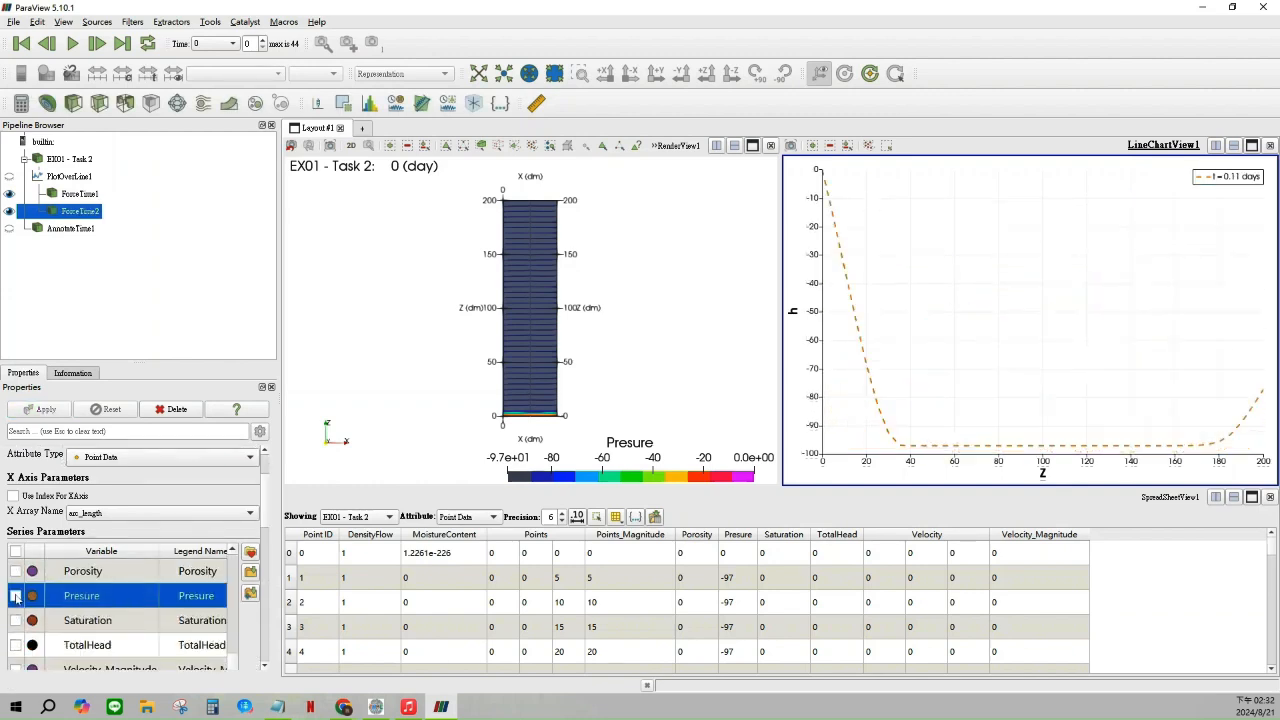
# Change the legend name of ForceTime2's Presure curve to "t = 1.3 days"
pyautogui.doubleClick(196, 595)
pyautogui.write('t = 0.11 days')
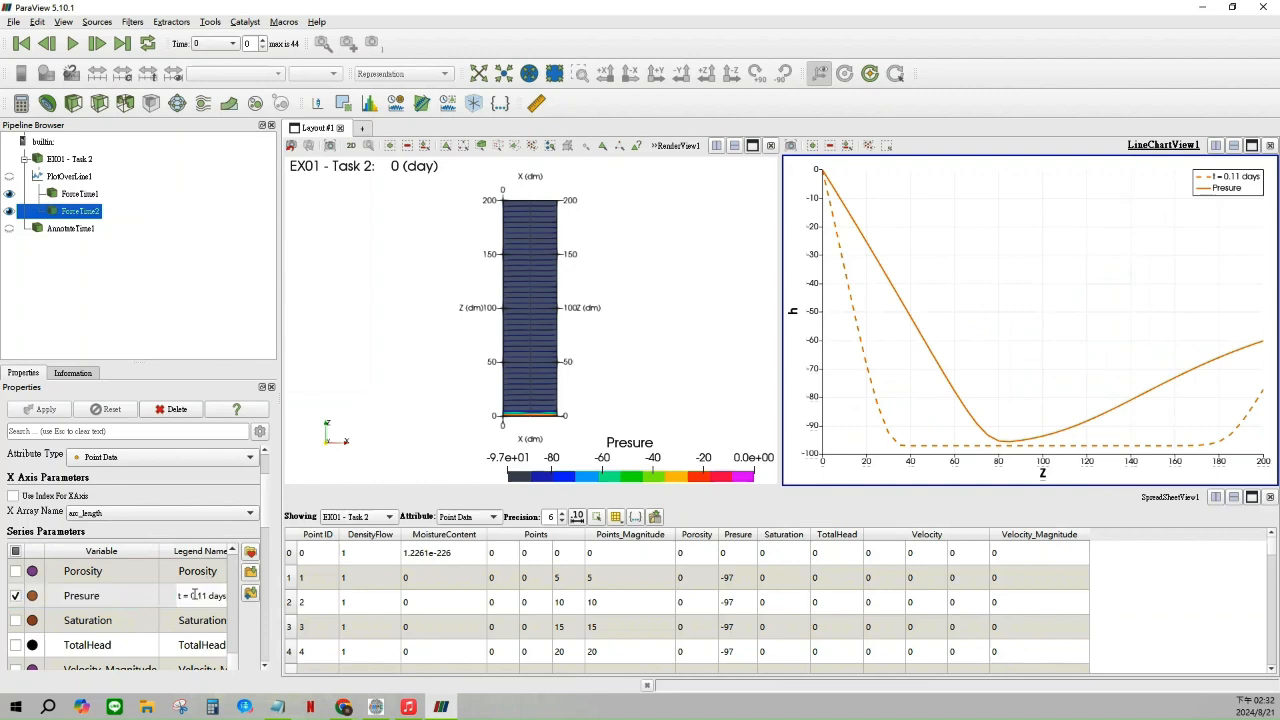
pyautogui.moveTo(191, 595); pyautogui.dragTo(206, 596)
pyautogui.write('1.3')
pyautogui.press('Return')
# Widen the pipeline and properties area and close the spreadsheet view
pyautogui.scroll(-2, 215, 531)
pyautogui.scroll(-2, 215, 531)
pyautogui.moveTo(285, 543); pyautogui.dragTo(349, 540)
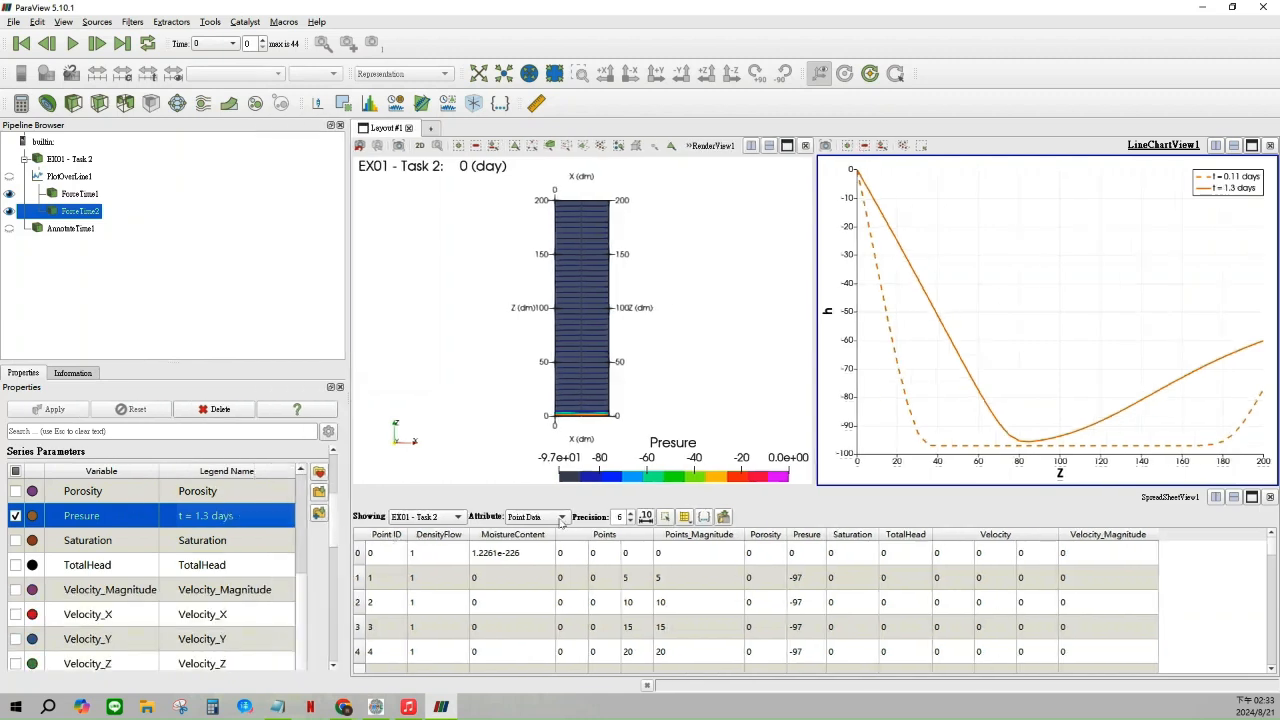
pyautogui.click(1270, 497)
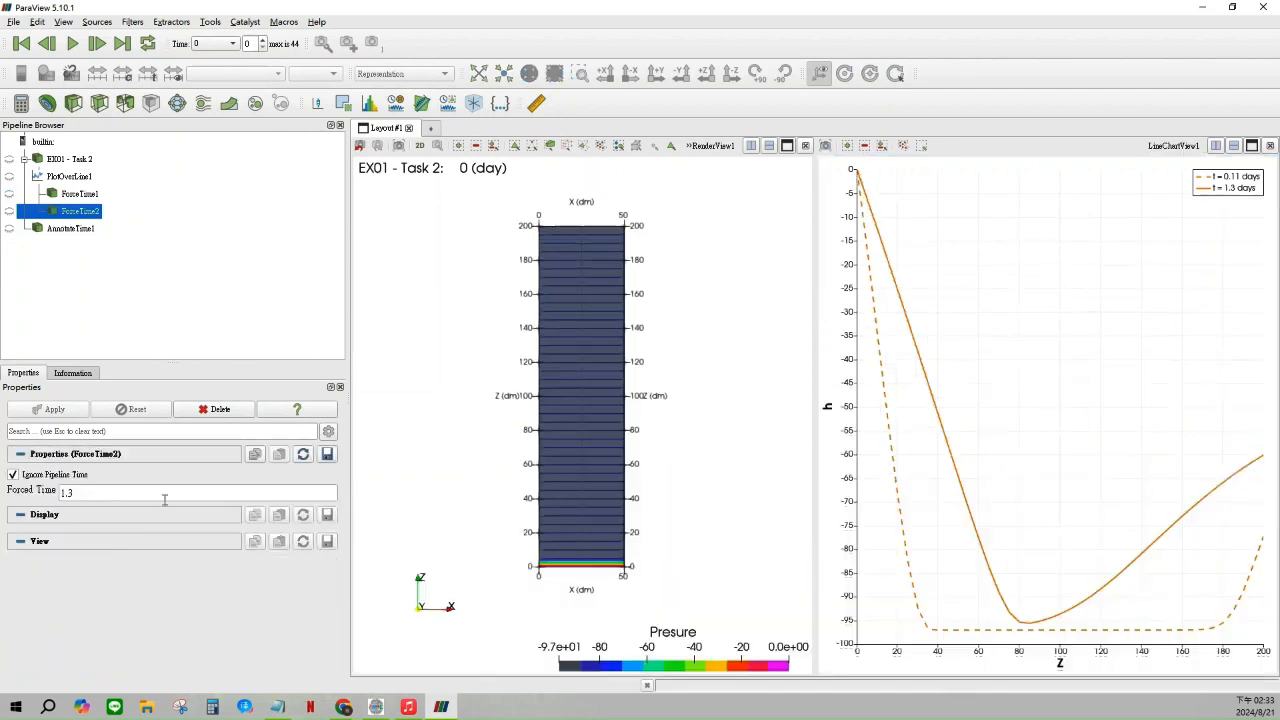
# Close the empty second render view below the column model and make the line chart the active view
pyautogui.click(905, 205)
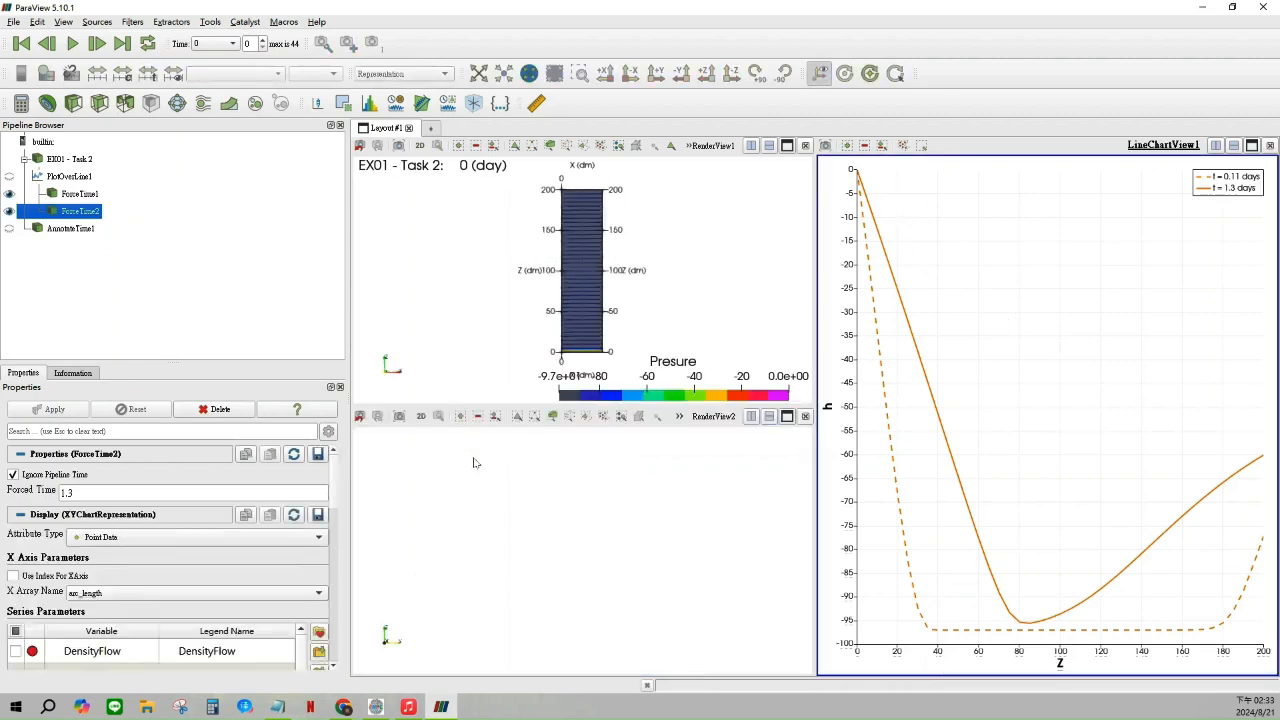
pyautogui.click(665, 556)
pyautogui.click(805, 416)
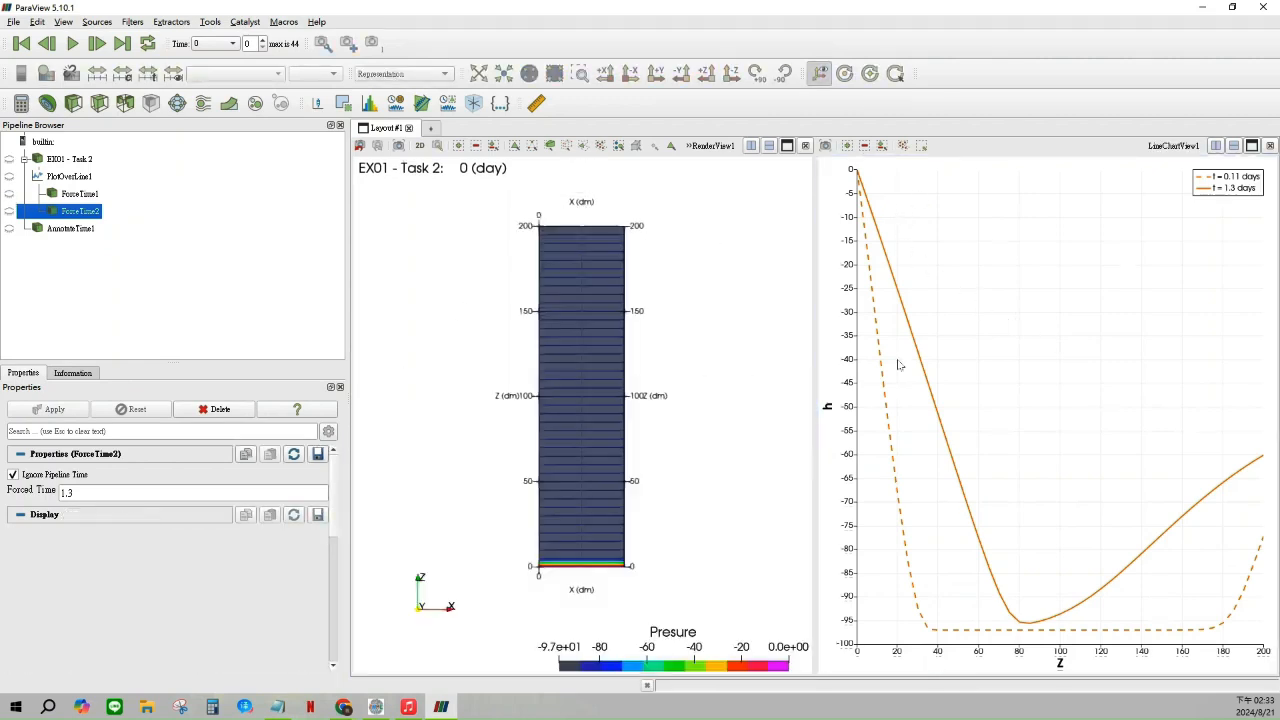
pyautogui.click(985, 302)
pyautogui.scroll(-3, 129, 482)
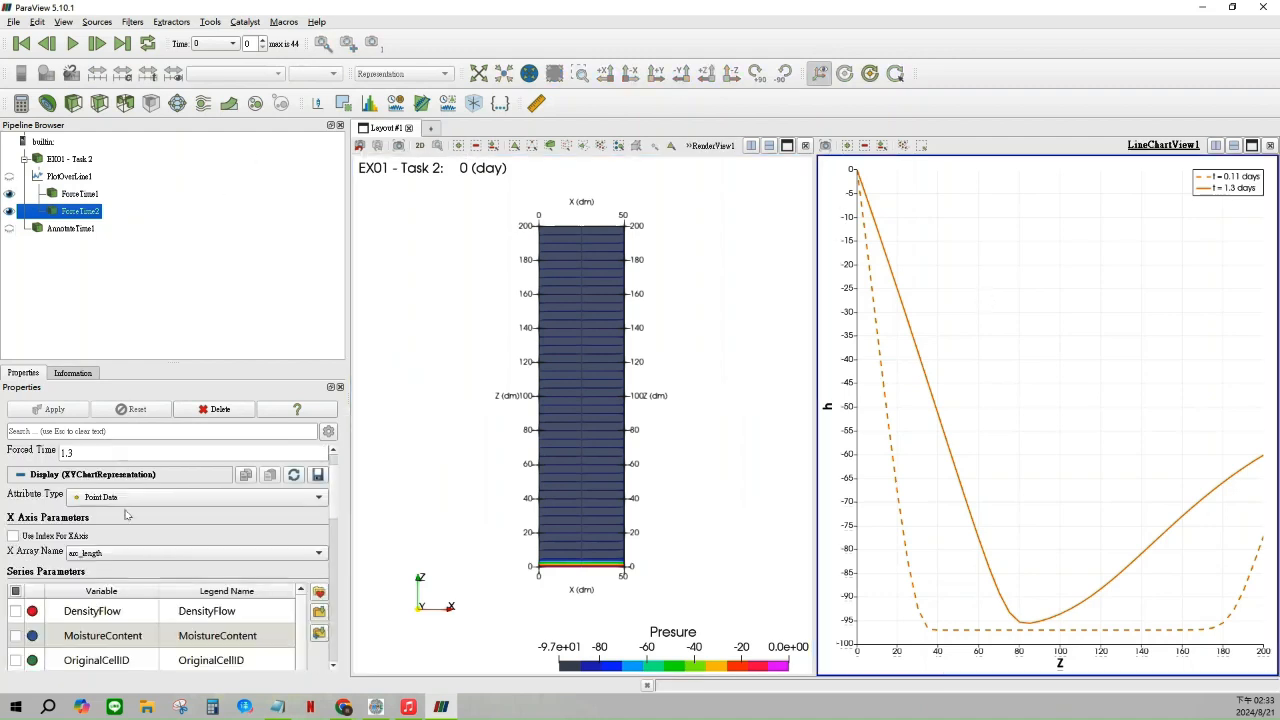
pyautogui.scroll(3, 130, 519)
pyautogui.scroll(-12, 112, 506)
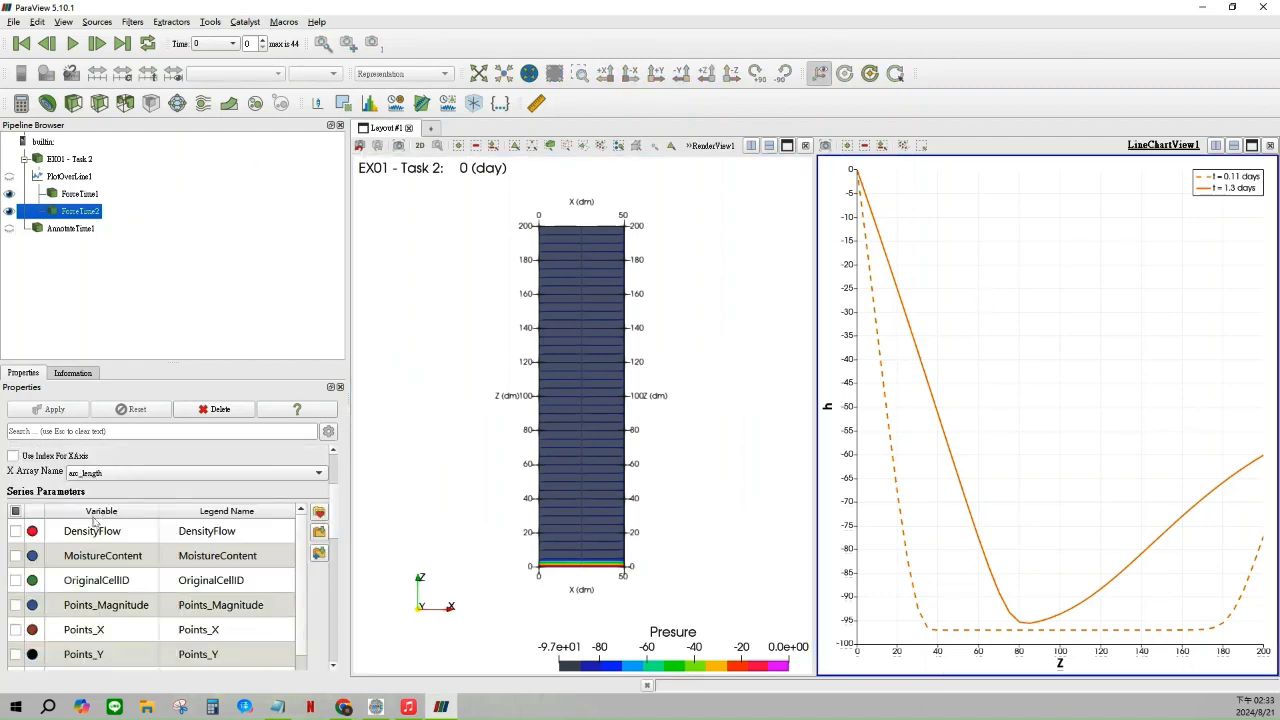
pyautogui.scroll(12, 128, 540)
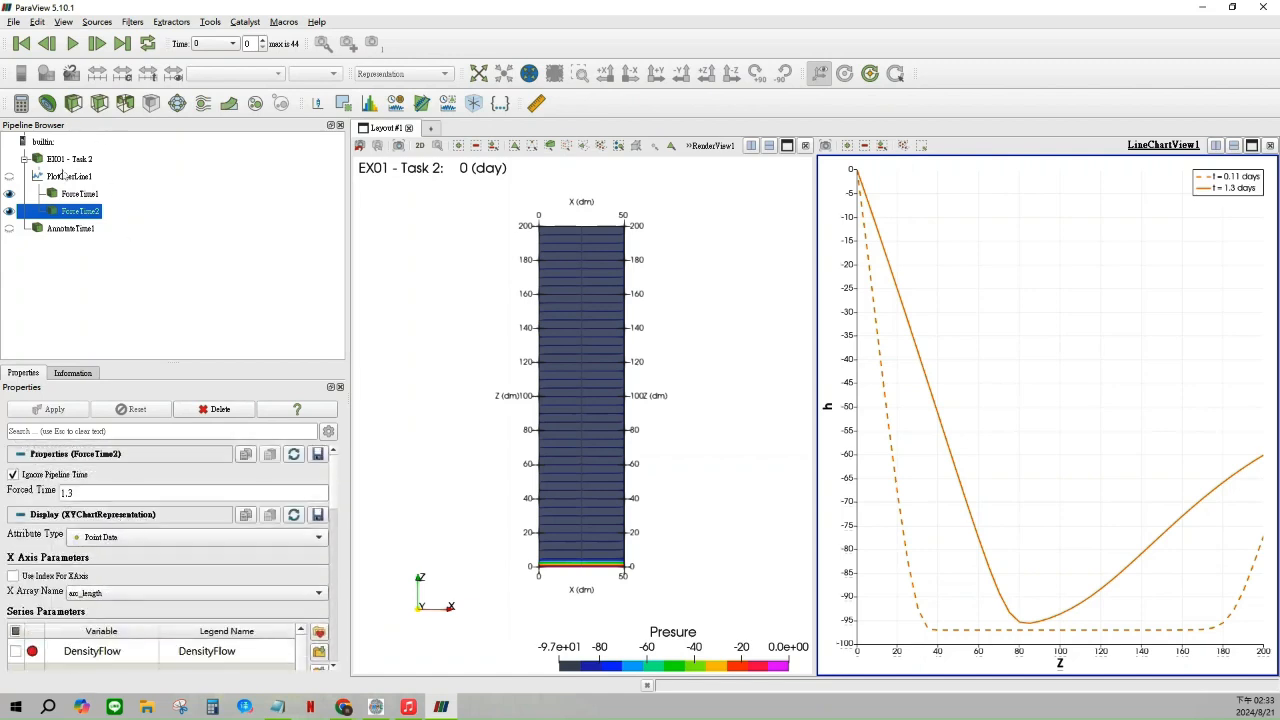
# Add a third Force Time filter to PlotOverLine1 with a forced time of 2.96, show it in the chart and apply it
pyautogui.click(66, 176)
pyautogui.click(66, 176)
pyautogui.press('Escape')
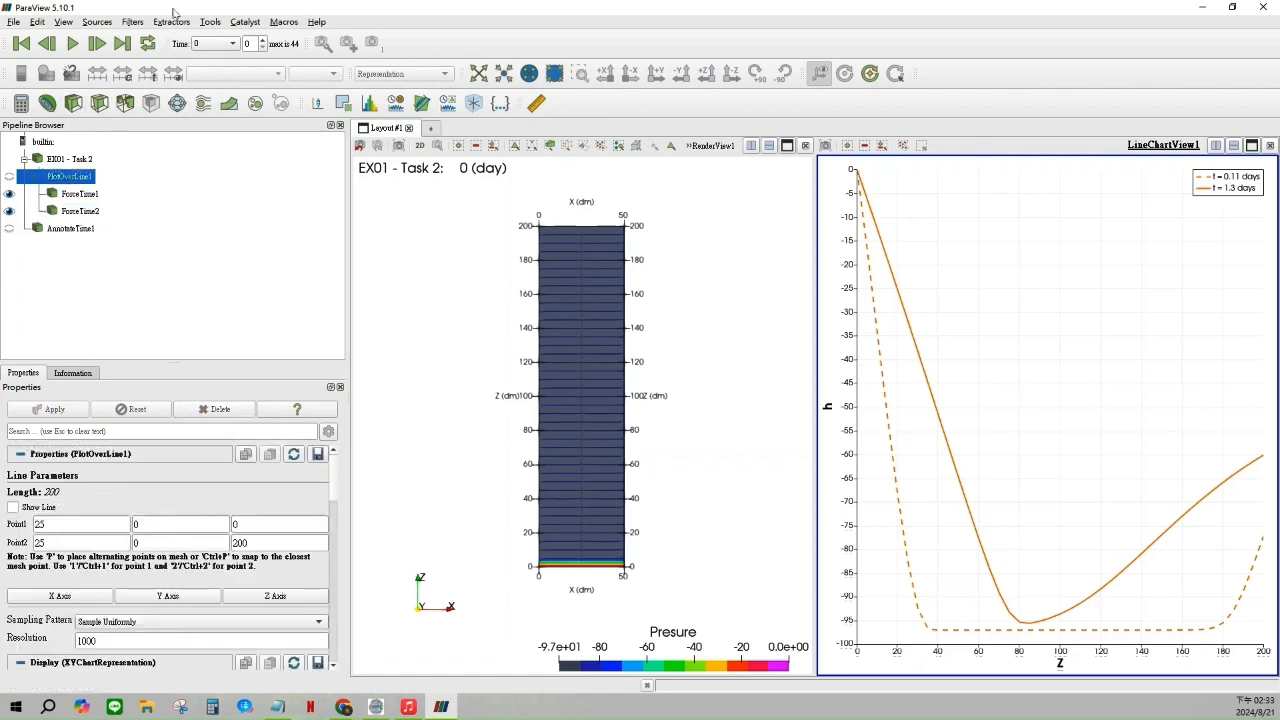
pyautogui.click(134, 22)
pyautogui.moveTo(233, 240)
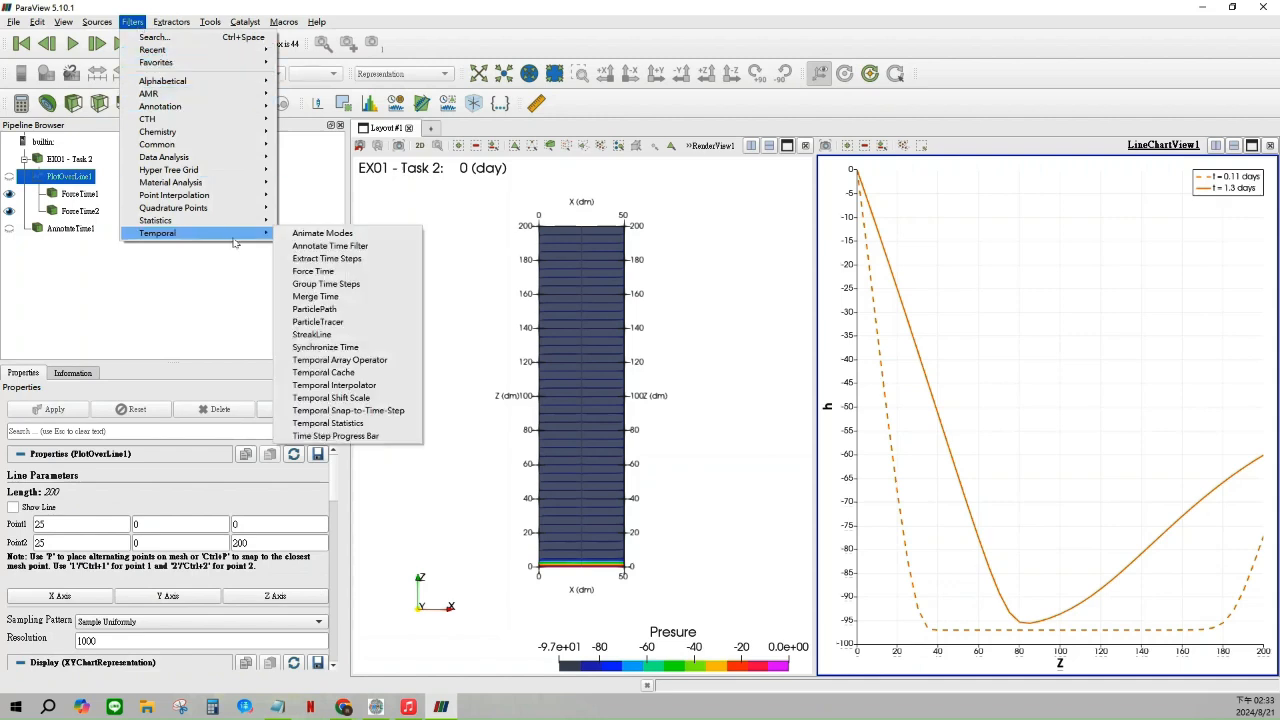
pyautogui.click(316, 271)
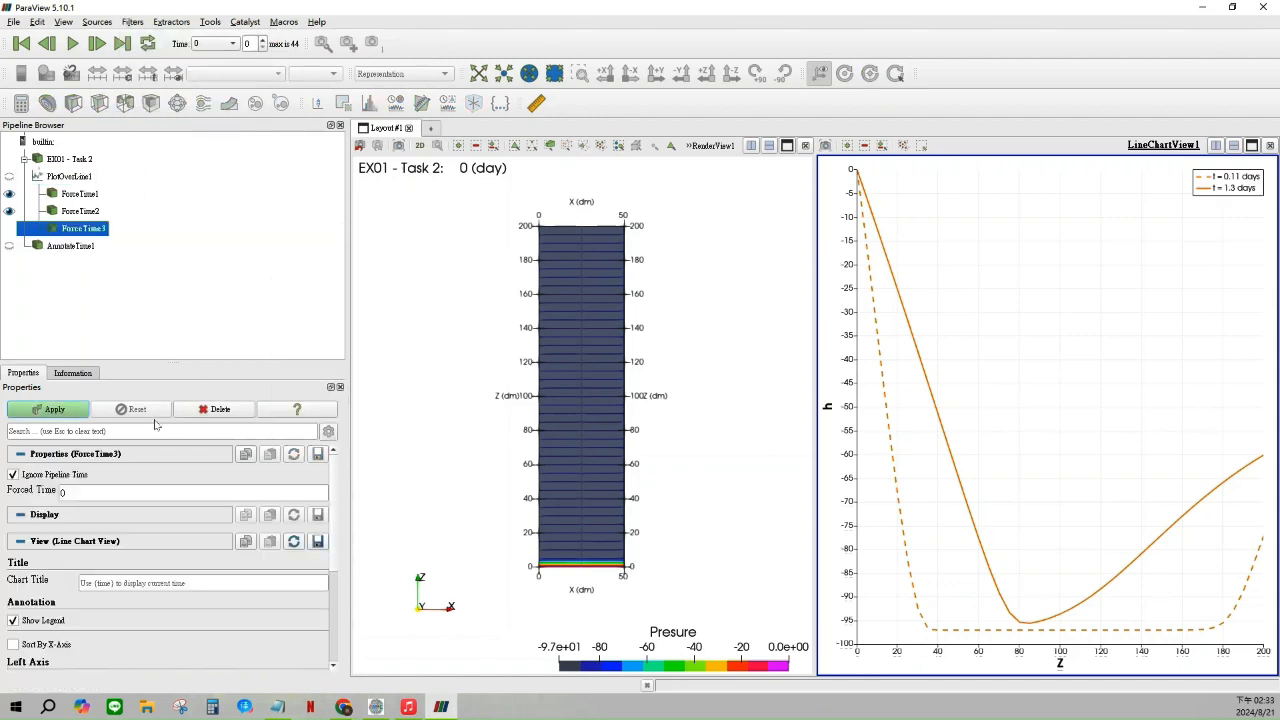
pyautogui.doubleClick(151, 492)
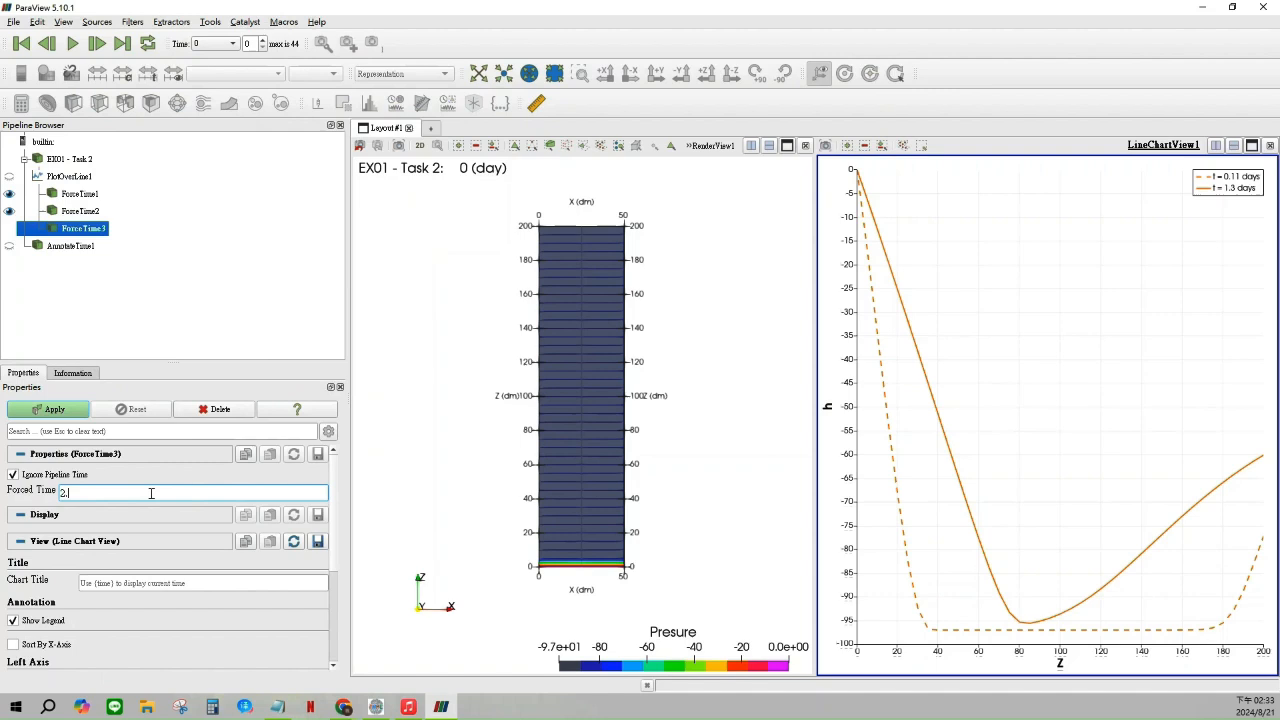
pyautogui.scroll(-5, 143, 513)
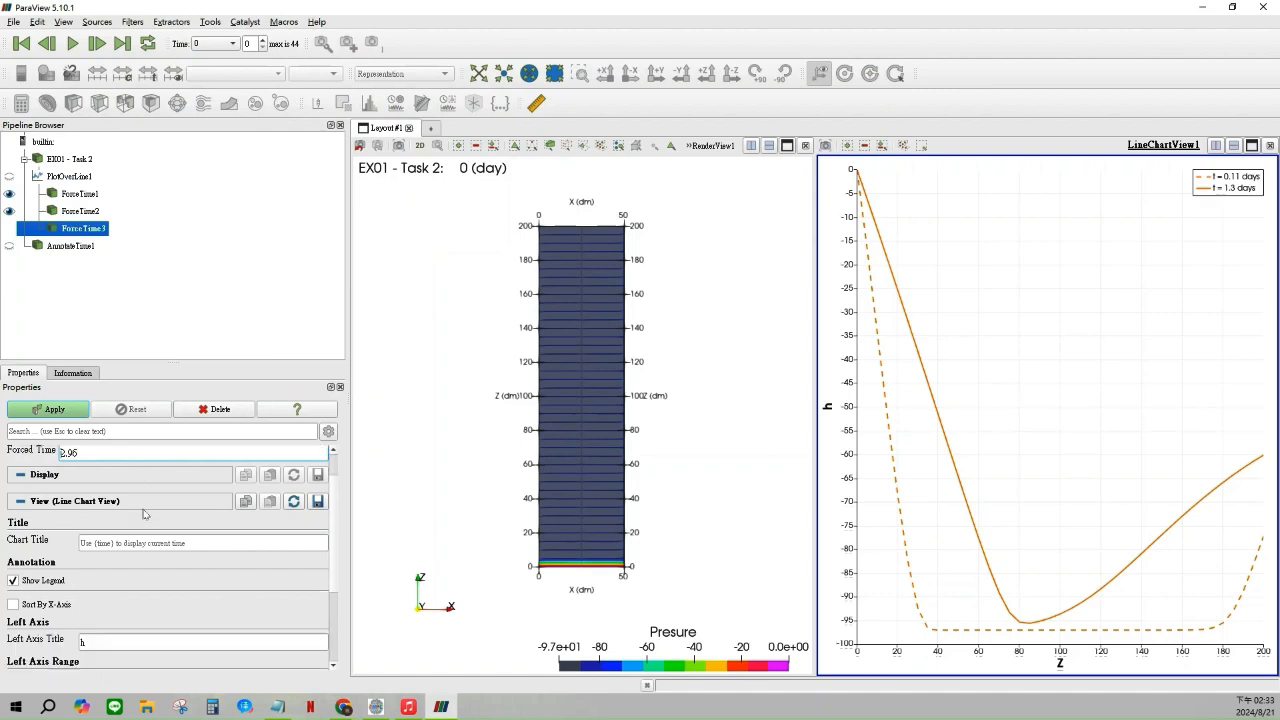
pyautogui.scroll(5, 130, 500)
pyautogui.scroll(1, 124, 478)
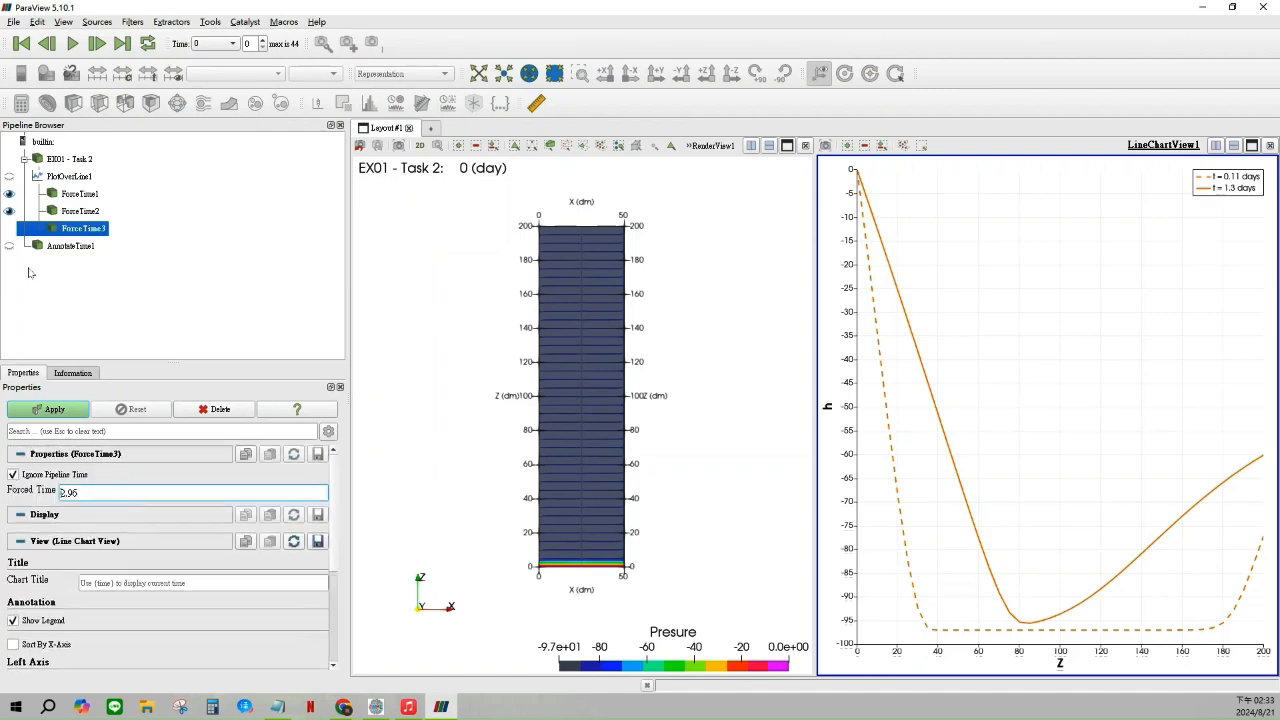
pyautogui.click(10, 228)
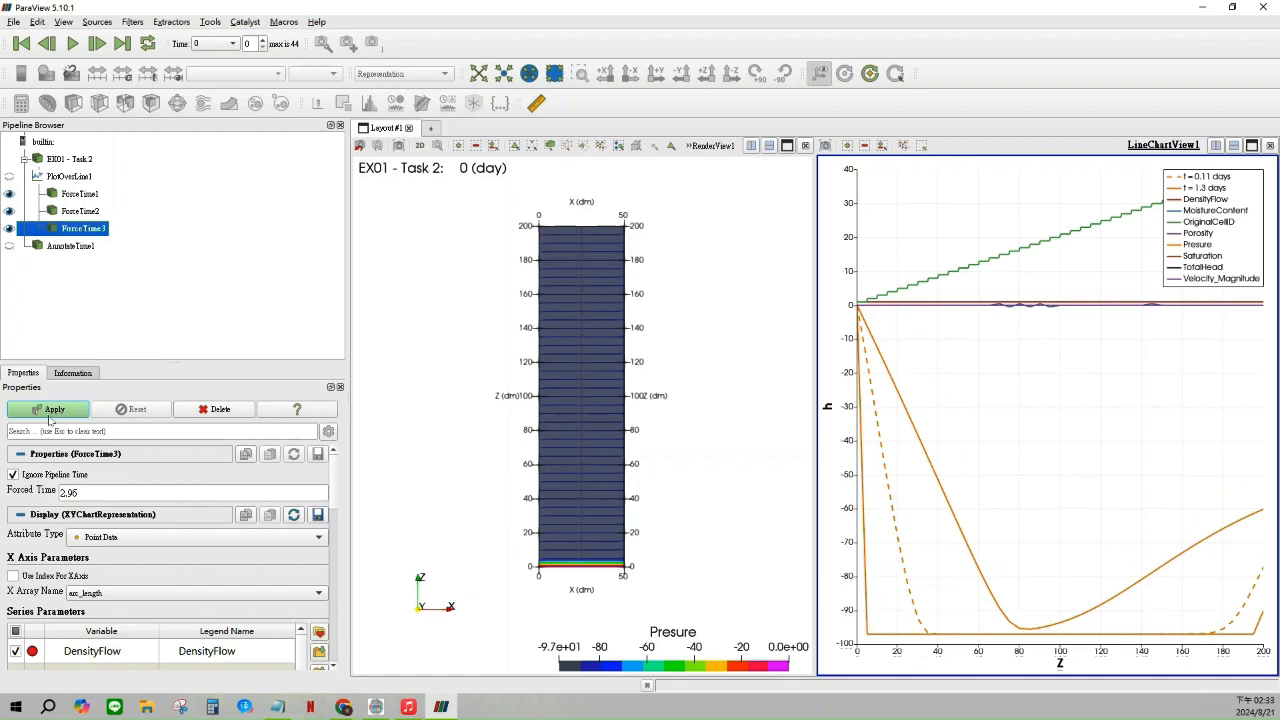
pyautogui.click(50, 411)
# Hide all series of ForceTime3 in the line chart and plot only its Presure series
pyautogui.scroll(-3, 60, 494)
pyautogui.click(16, 553)
pyautogui.scroll(-3, 38, 545)
pyautogui.scroll(3, 38, 540)
pyautogui.click(16, 553)
pyautogui.scroll(-3, 16, 580)
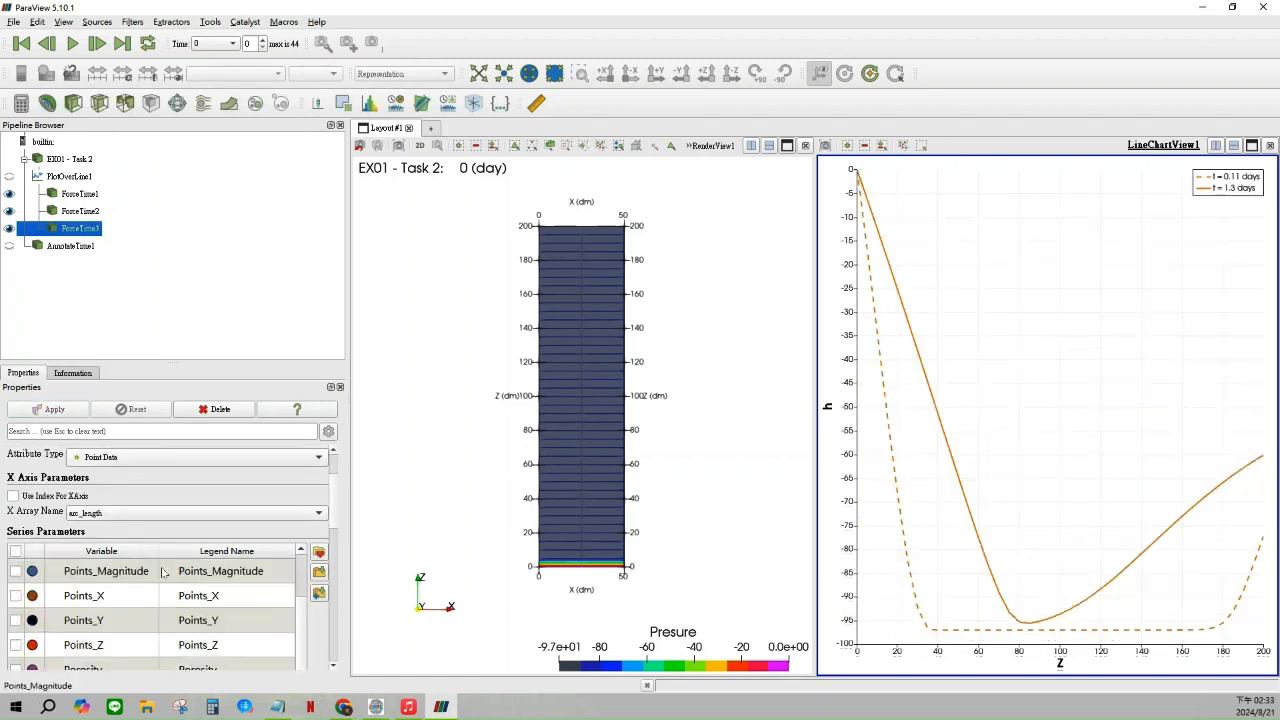
pyautogui.click(16, 595)
pyautogui.click(16, 595)
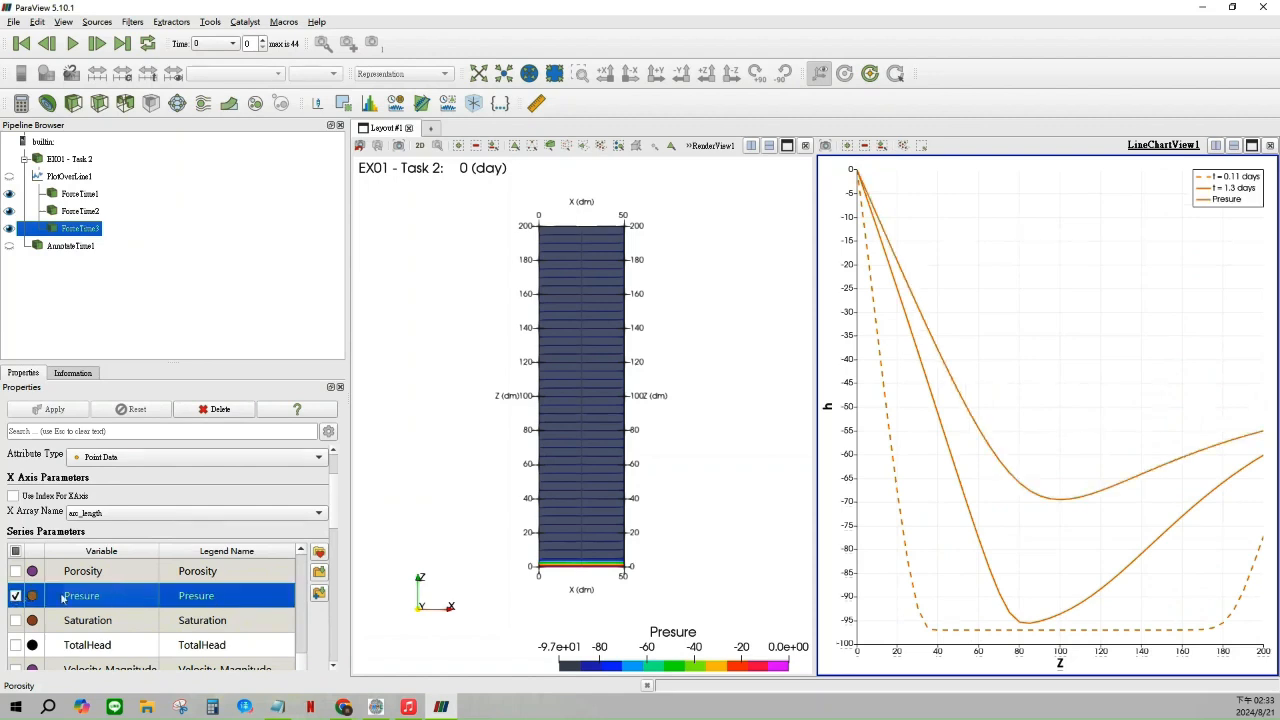
# Change the legend name of ForceTime3's Presure curve to "t = 2.96 days"
pyautogui.doubleClick(212, 596)
pyautogui.write('t = 0.11 days')
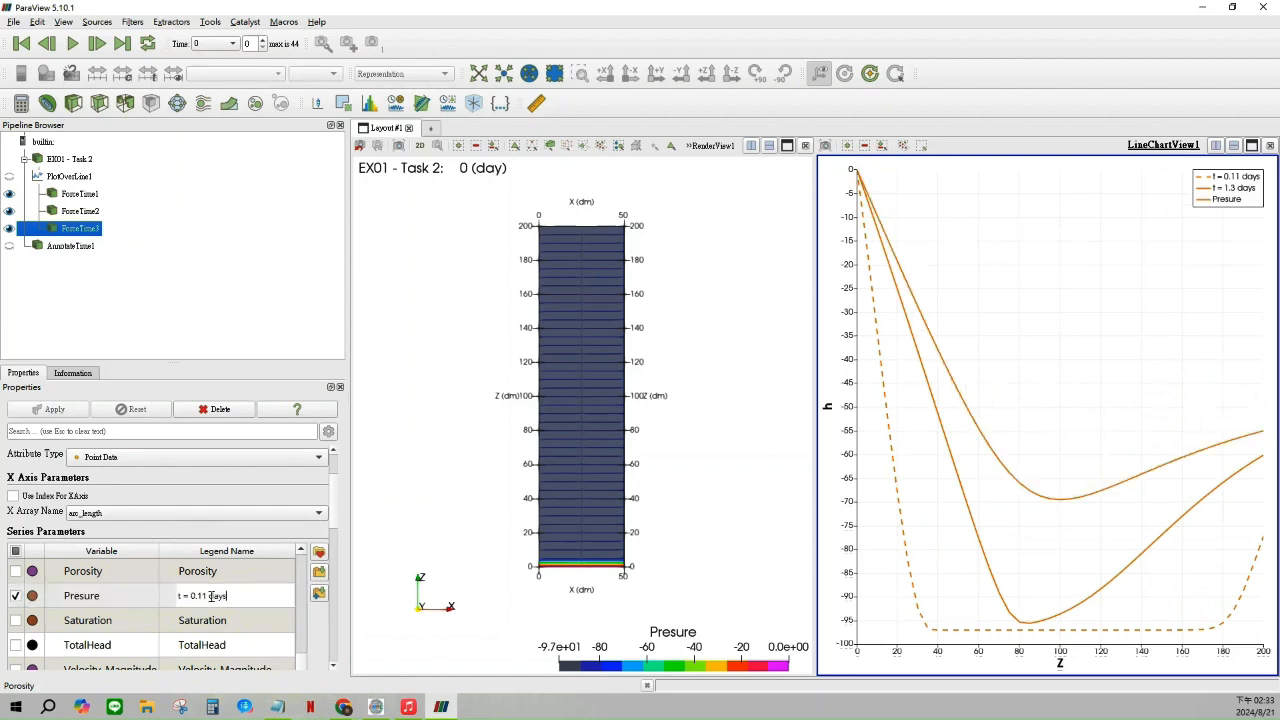
pyautogui.moveTo(205, 595); pyautogui.dragTo(189, 596)
pyautogui.write('2.96')
pyautogui.press('Return')
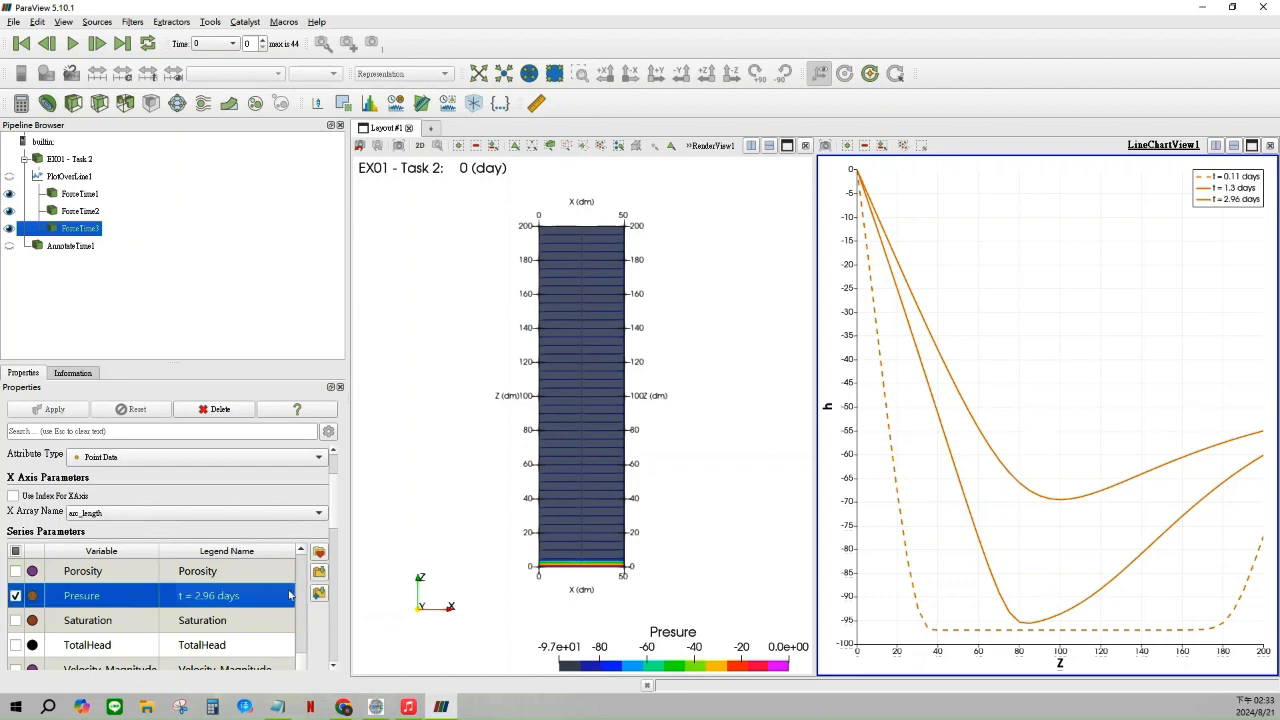
# Set the line style of the t = 2.96 days curve to Dot
pyautogui.scroll(-4, 289, 596)
pyautogui.scroll(2, 225, 586)
pyautogui.scroll(-6, 225, 586)
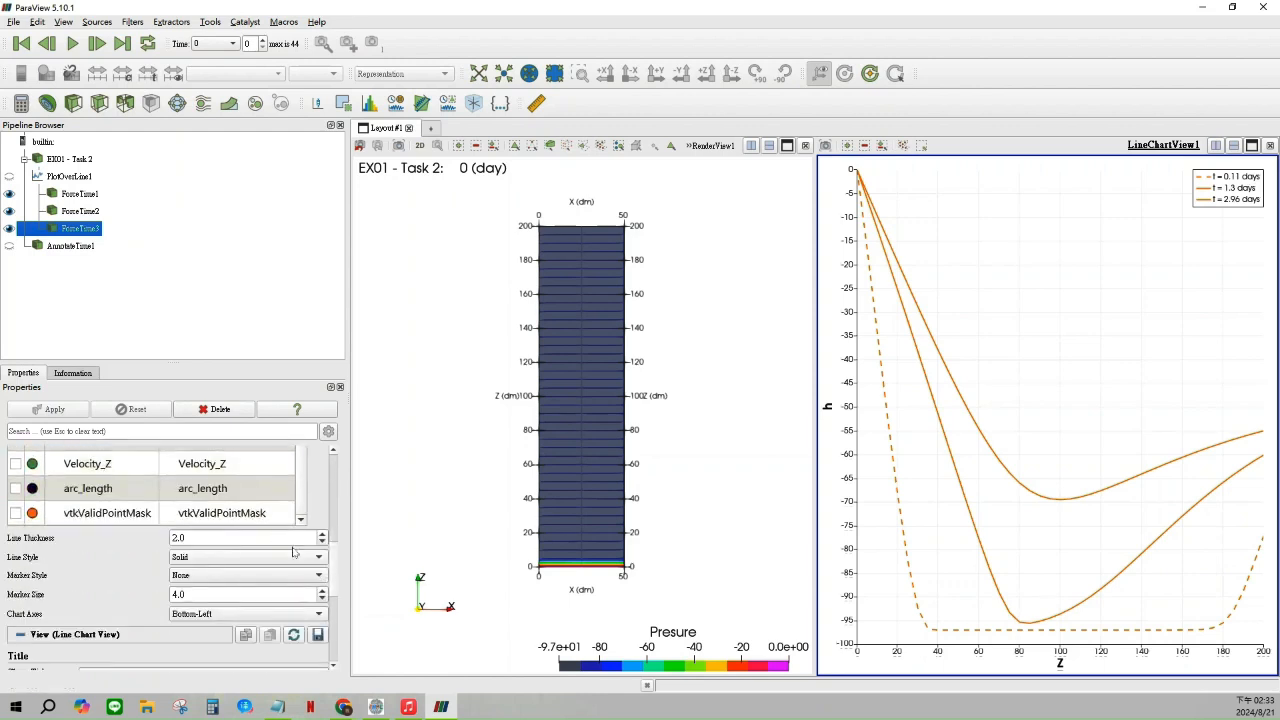
pyautogui.click(300, 556)
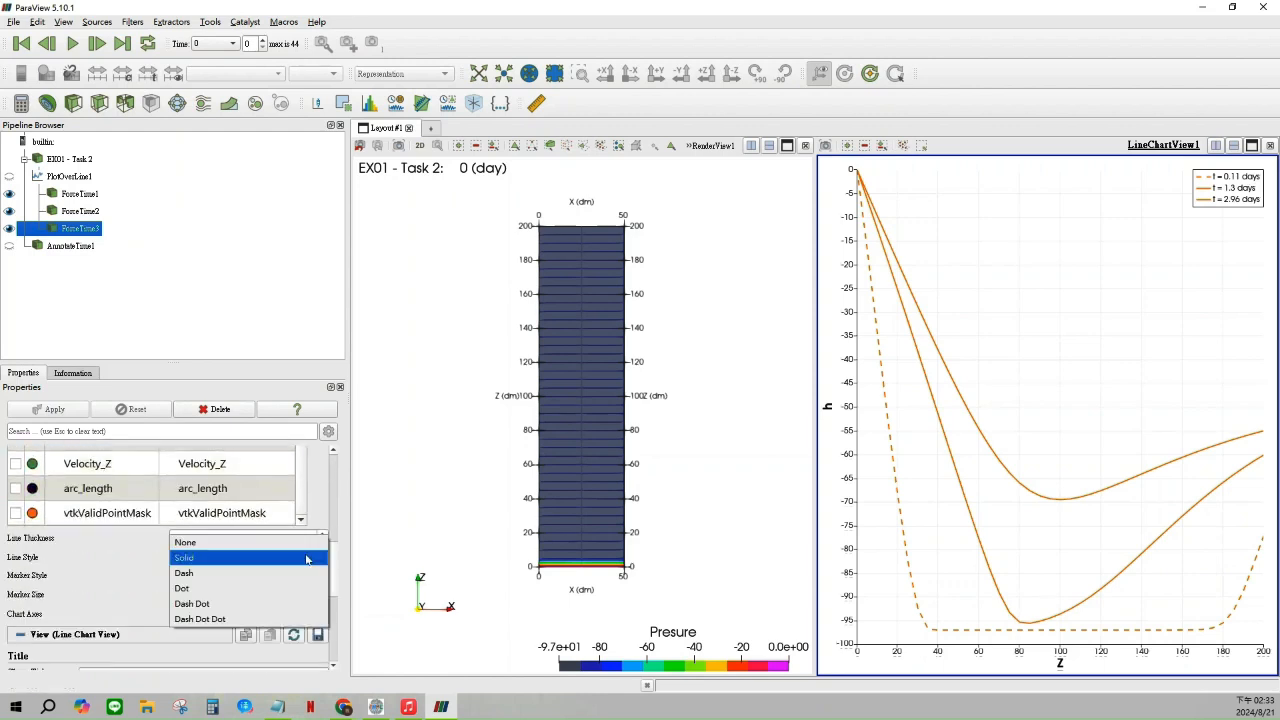
pyautogui.click(254, 587)
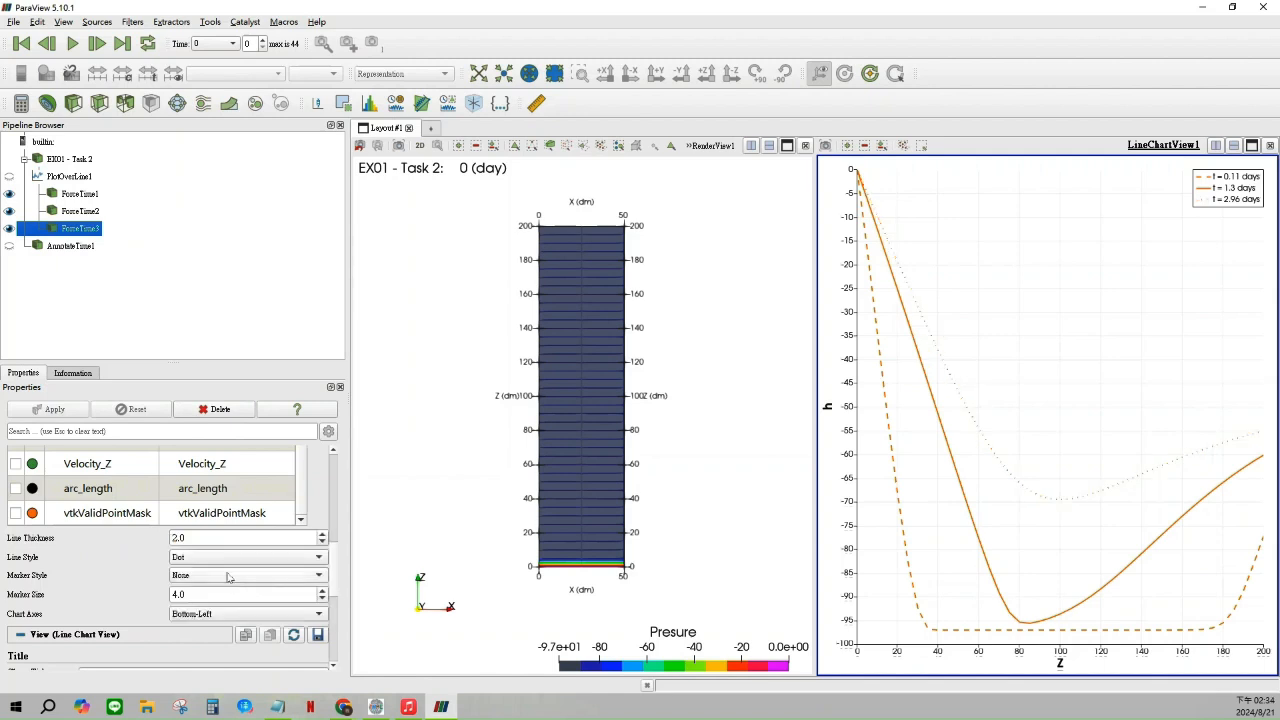
# Change the line style of the t = 2.96 days curve to Dash Dot
pyautogui.click(228, 558)
pyautogui.click(219, 588)
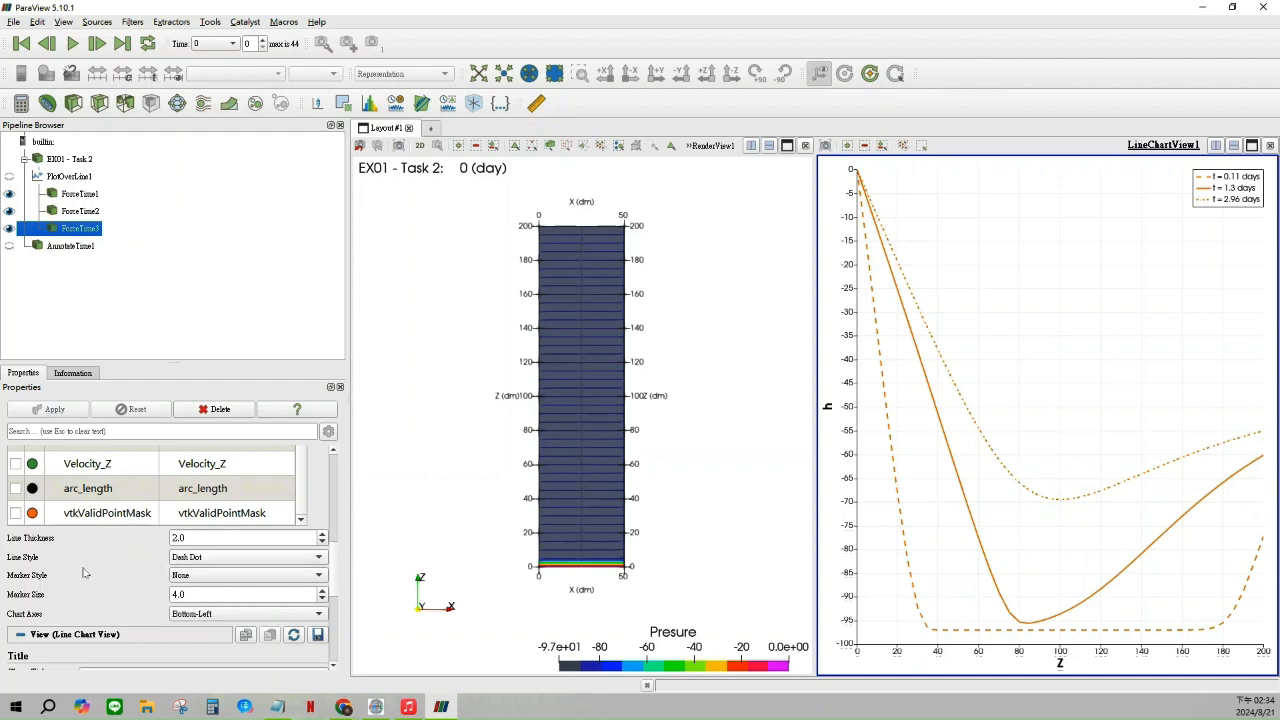
pyautogui.scroll(-1, 87, 573)
pyautogui.scroll(-1, 112, 586)
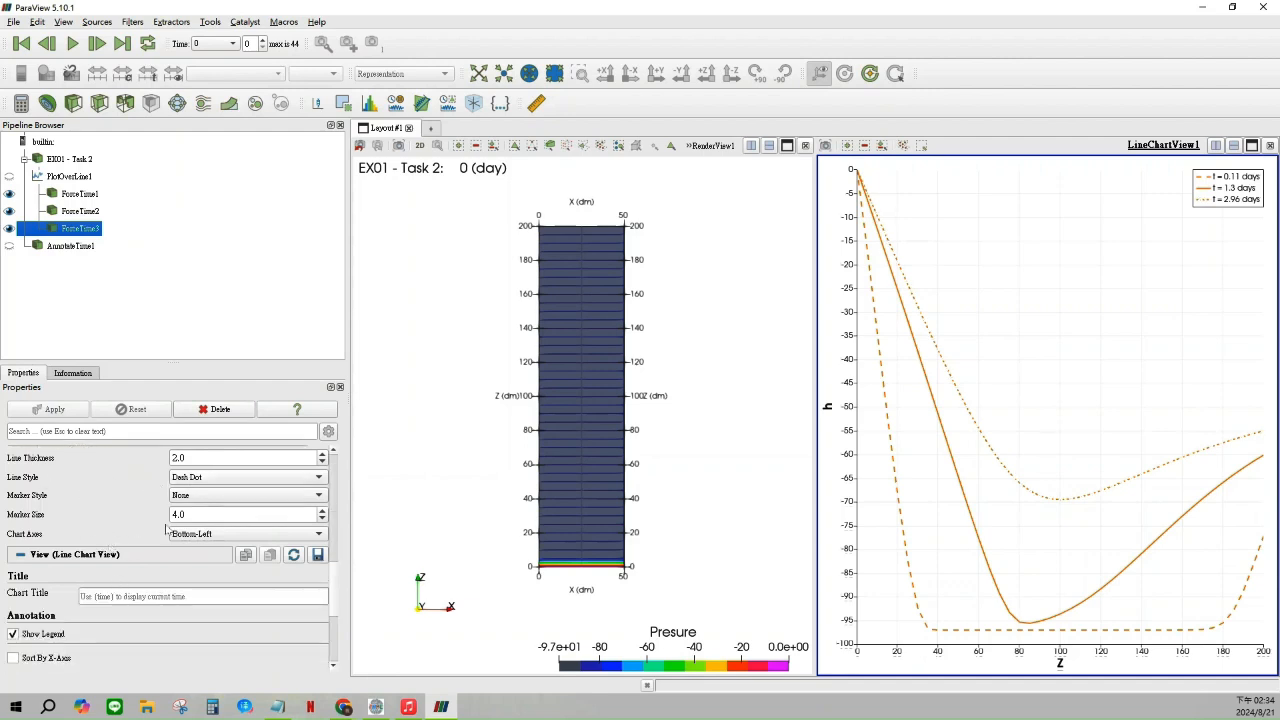
pyautogui.scroll(-3, 143, 568)
pyautogui.scroll(-2, 143, 568)
pyautogui.scroll(15, 143, 568)
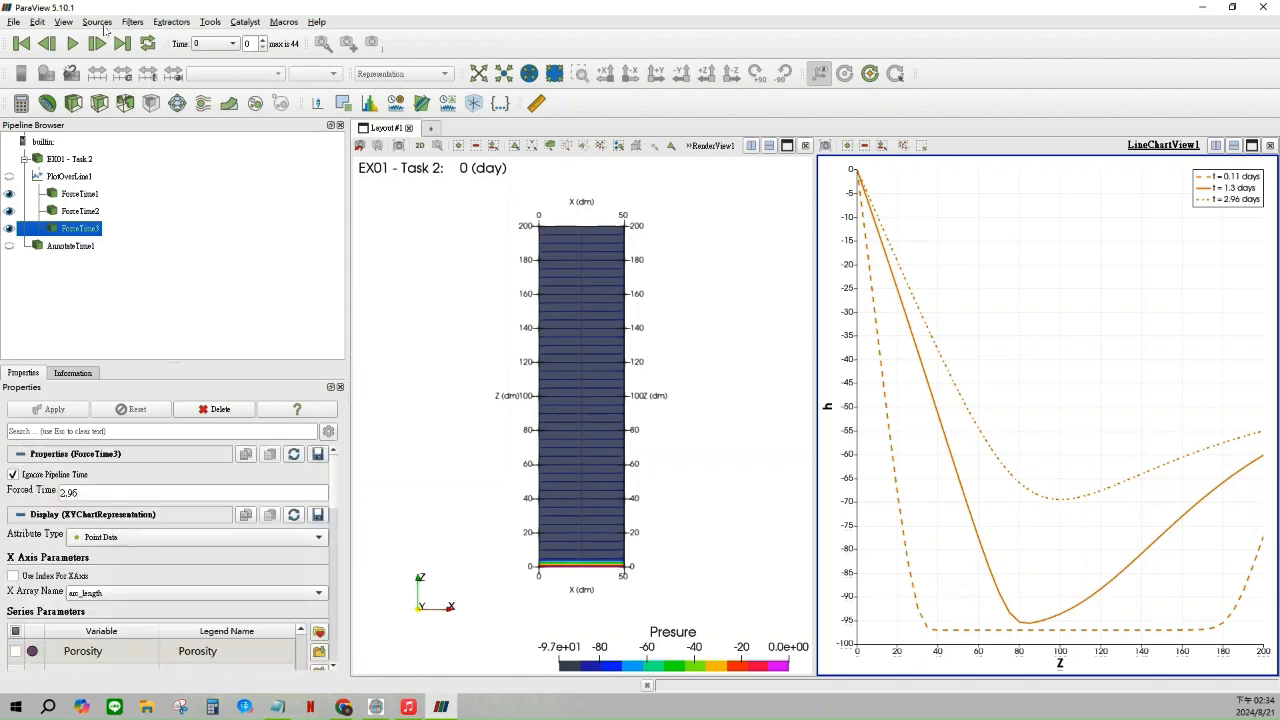
# Add a fourth Force Time filter to PlotOverLine1 with a forced time of 10, show it in the chart and apply it
pyautogui.click(76, 177)
pyautogui.click(132, 21)
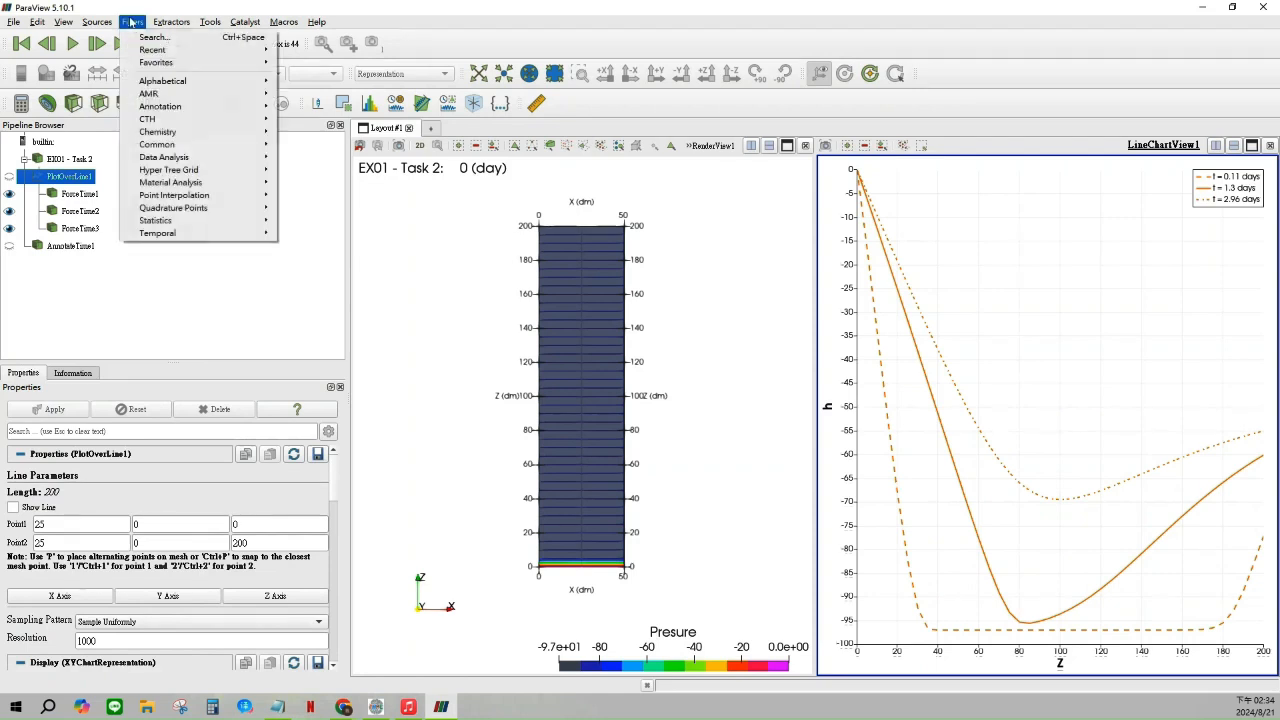
pyautogui.moveTo(160, 233)
pyautogui.click(330, 258)
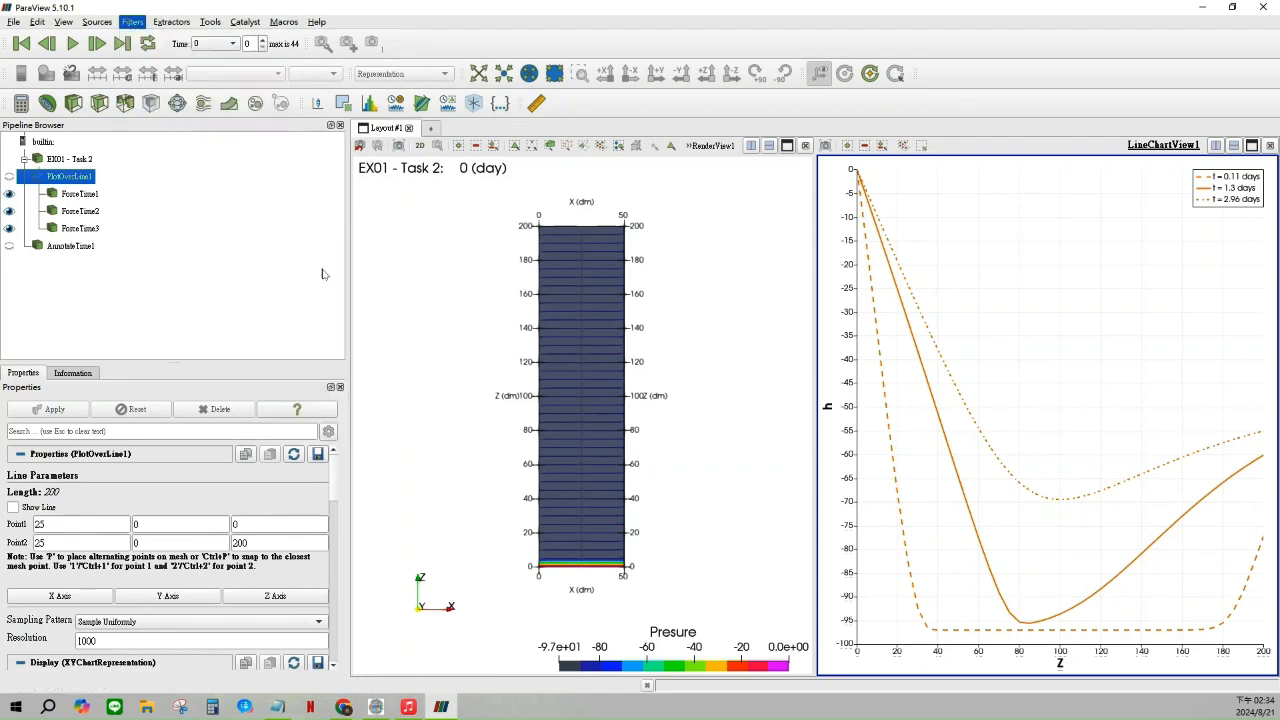
pyautogui.doubleClick(83, 490)
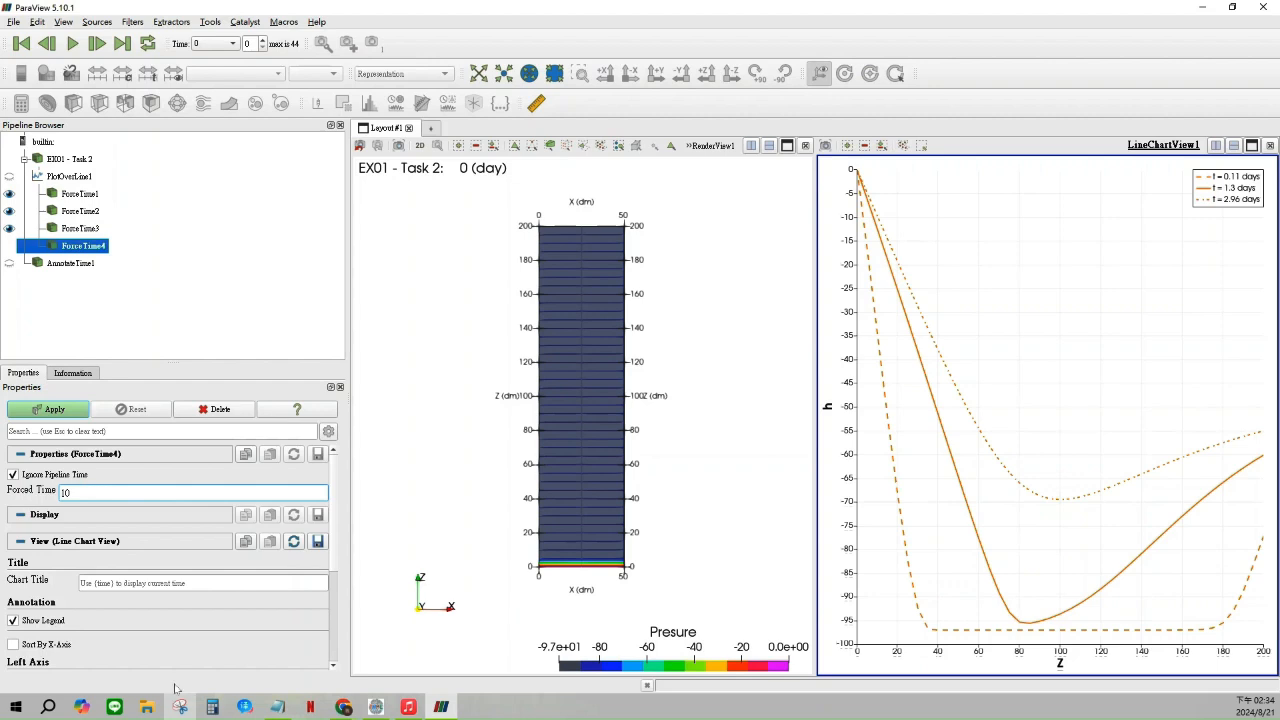
pyautogui.scroll(-3, 174, 542)
pyautogui.scroll(5, 176, 552)
pyautogui.click(8, 247)
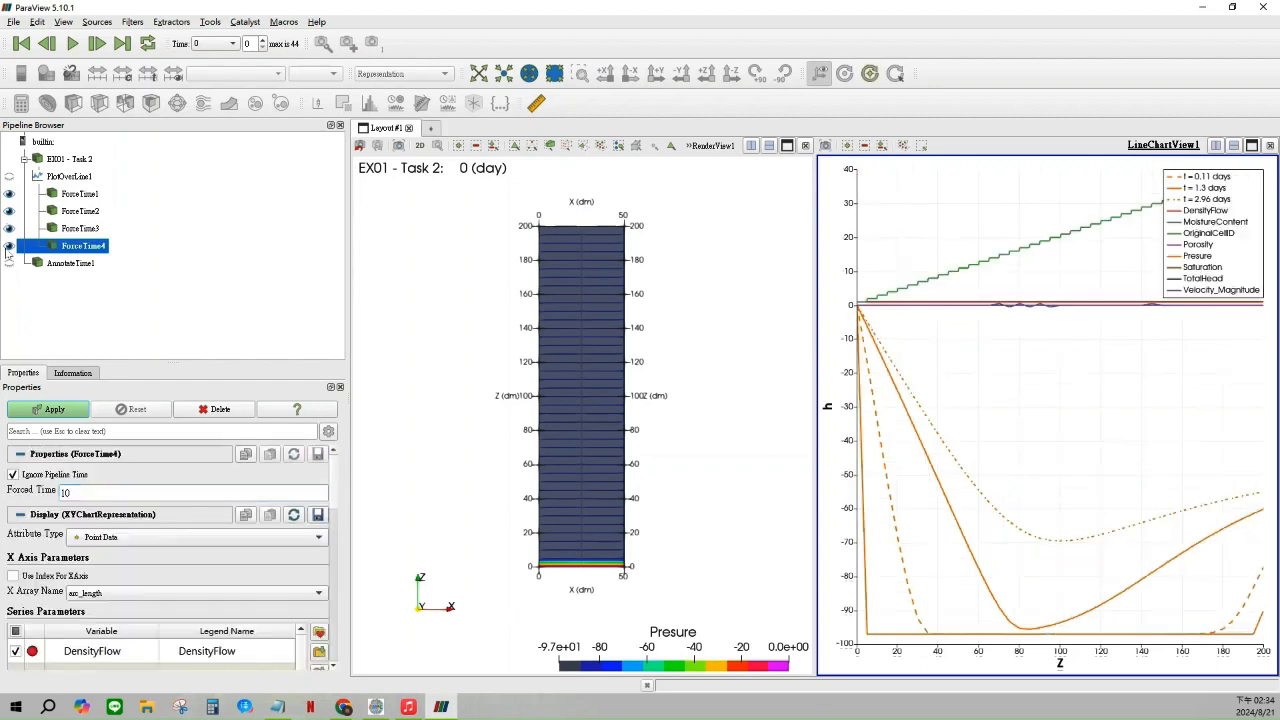
pyautogui.click(48, 409)
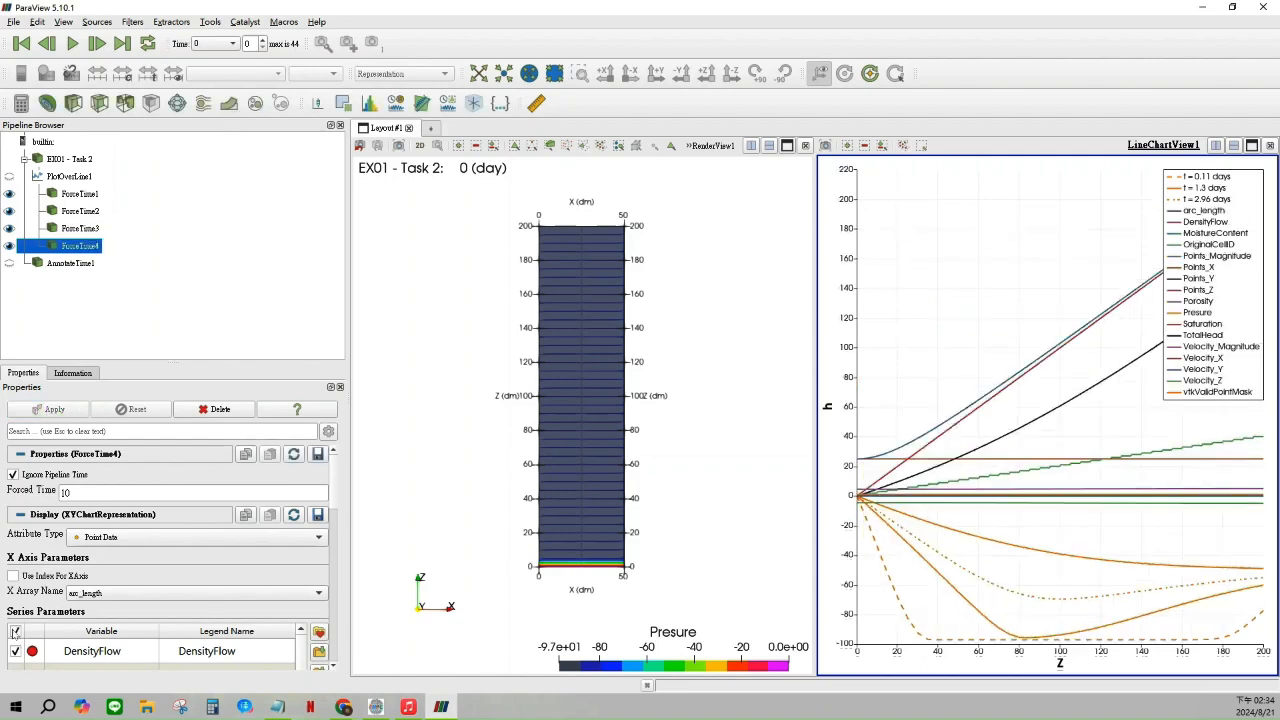
# Hide all series of ForceTime4 in the line chart and plot only its Presure series
pyautogui.click(15, 631)
pyautogui.scroll(-10, 14, 620)
pyautogui.click(15, 540)
# Change the legend name of ForceTime4's Presure curve to "t = 10 days"
pyautogui.doubleClick(213, 540)
pyautogui.write('t = 0.11 days')
pyautogui.doubleClick(203, 540)
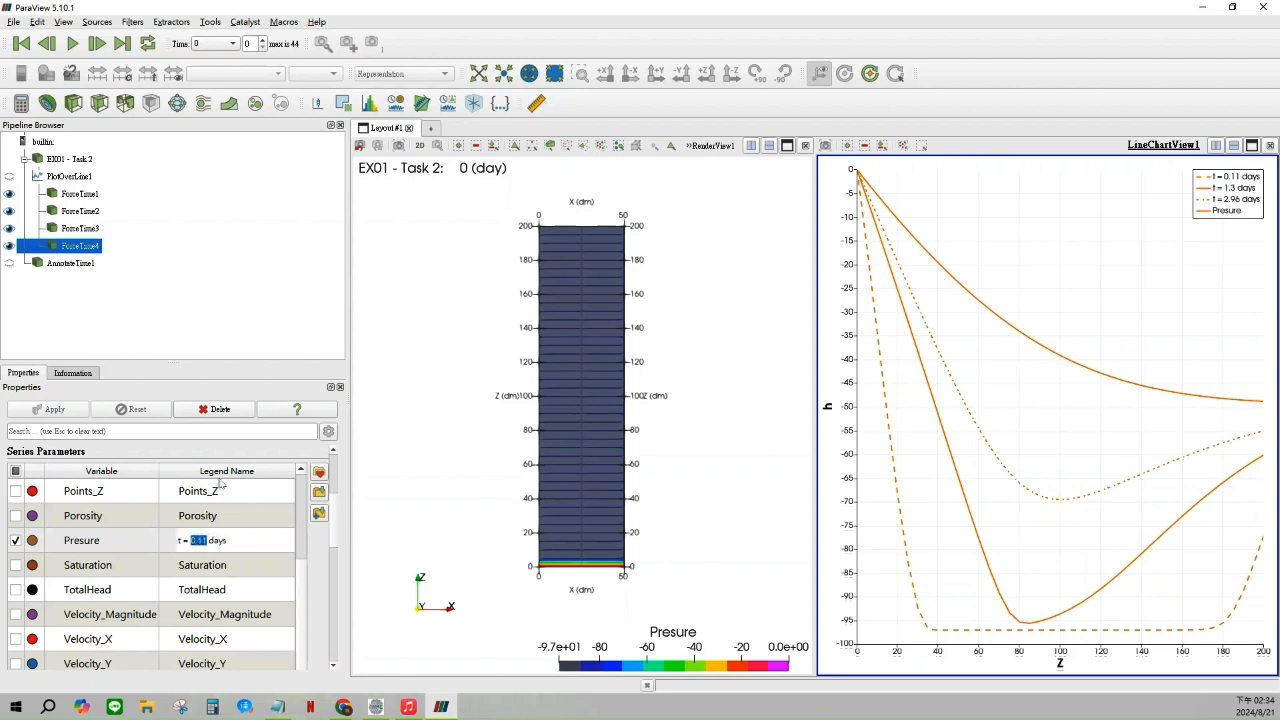
pyautogui.write('10')
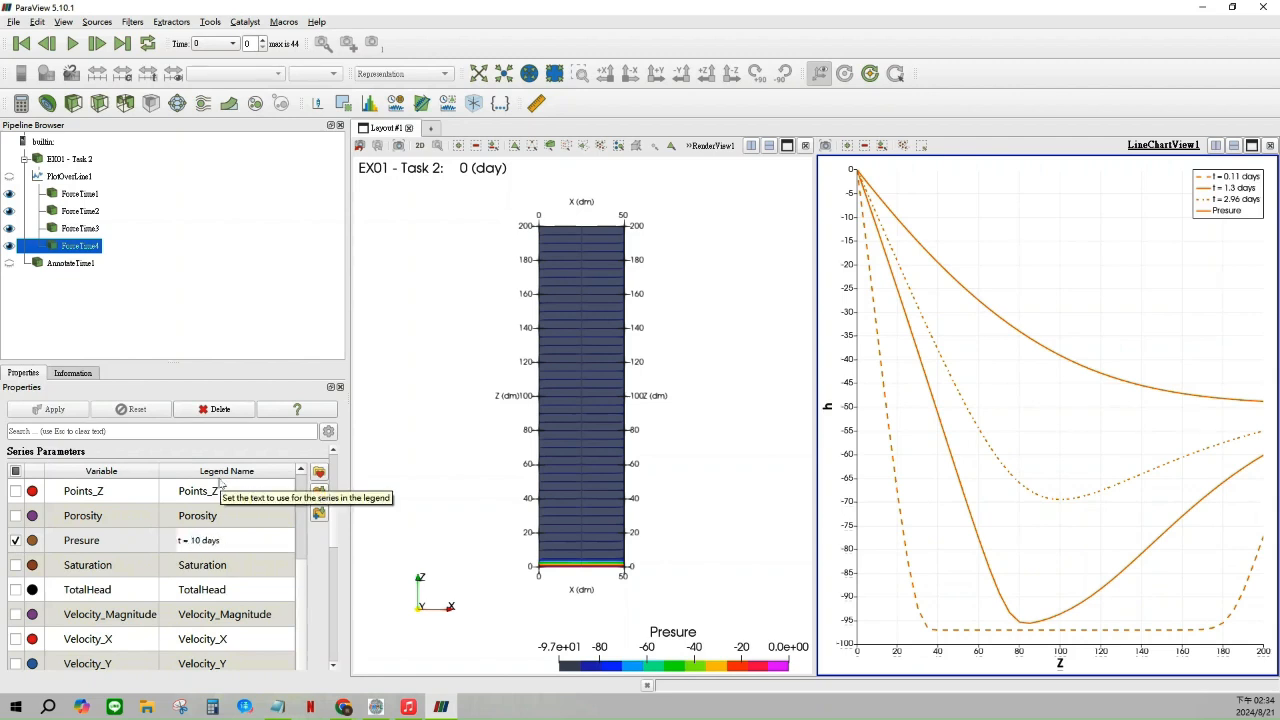
pyautogui.write('.0')
pyautogui.press('BackSpace')
pyautogui.press('BackSpace')
pyautogui.press('Return')
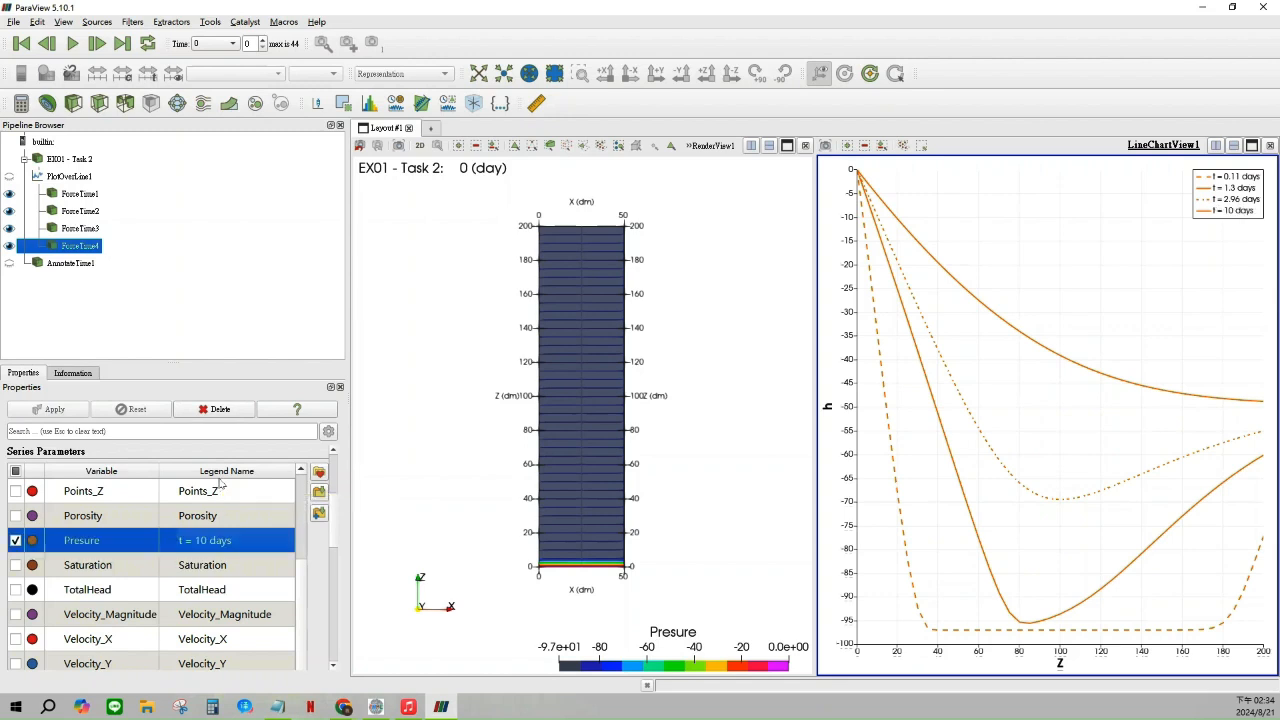
# Set the line style of the t = 10 days curve to Dash Dot Dot
pyautogui.scroll(-5, 235, 534)
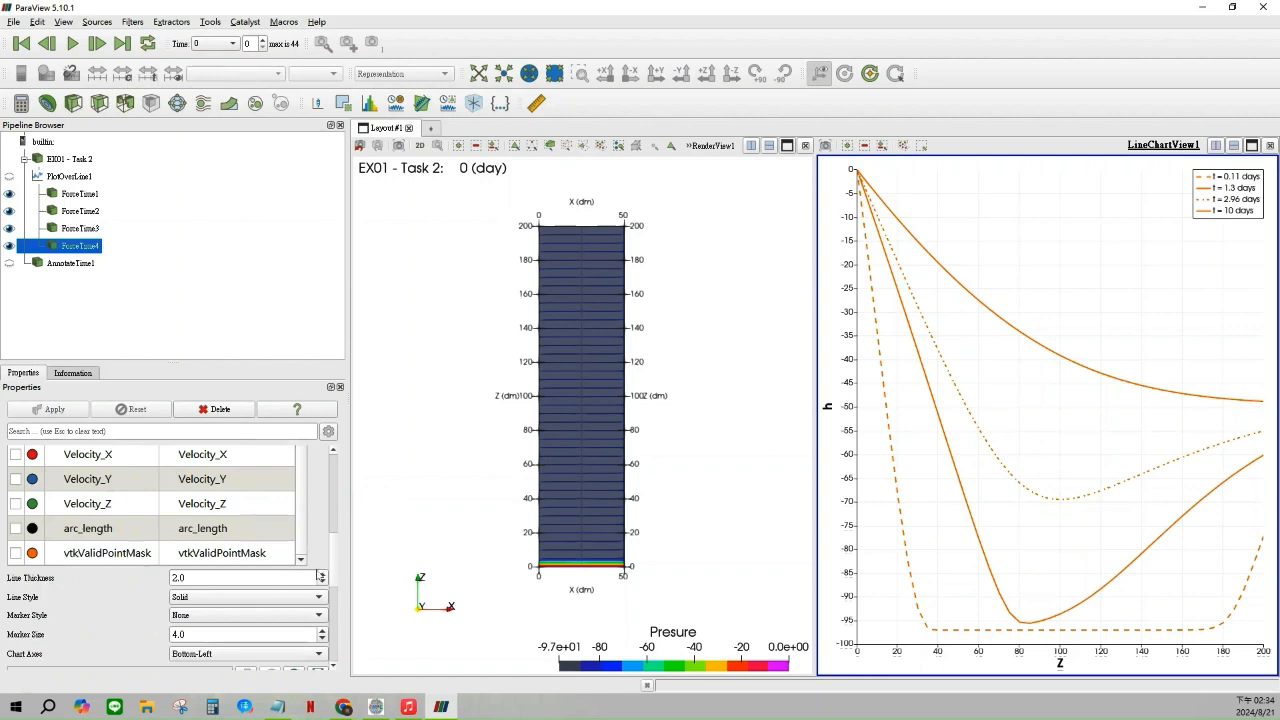
pyautogui.scroll(-1, 321, 581)
pyautogui.click(311, 558)
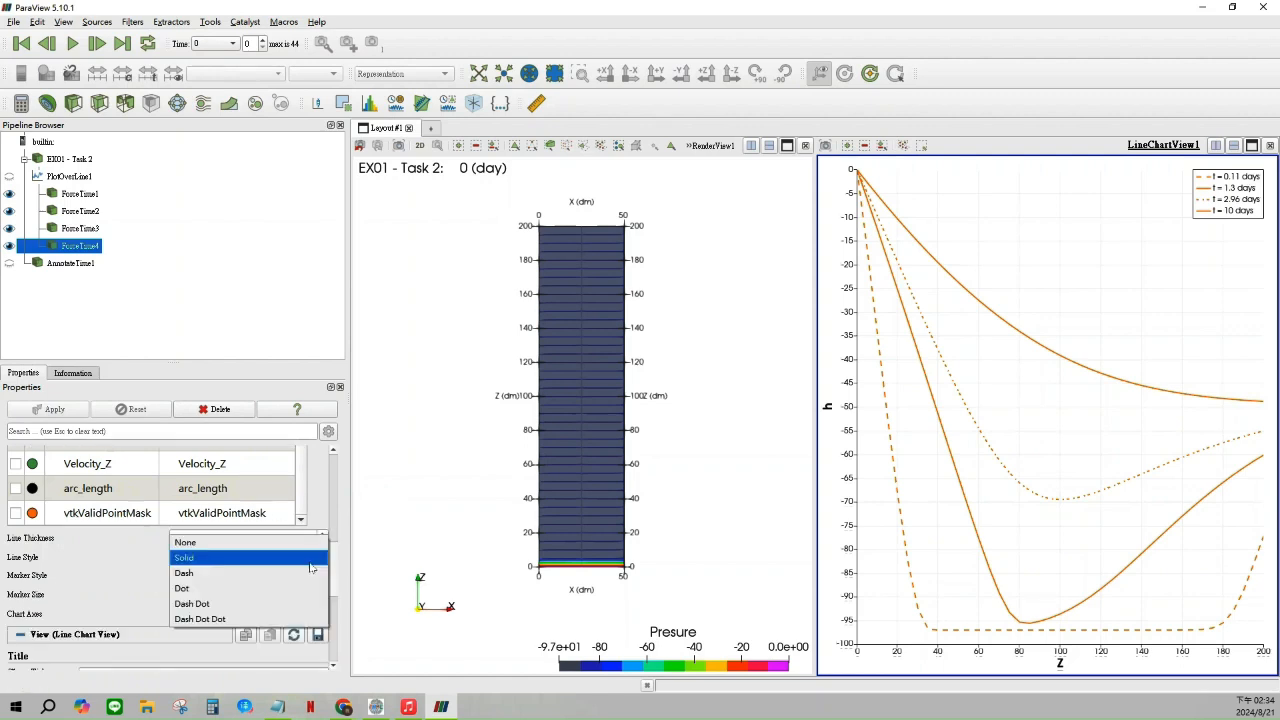
pyautogui.click(284, 604)
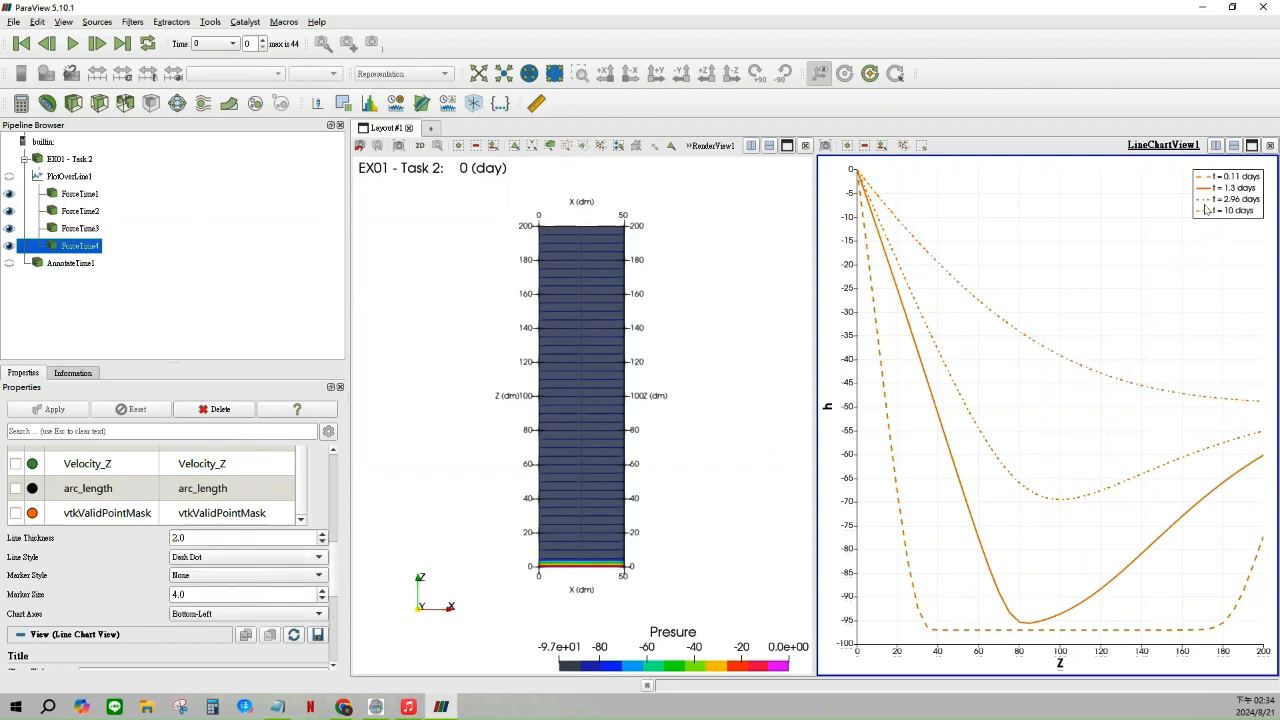
pyautogui.click(282, 557)
pyautogui.click(282, 573)
pyautogui.scroll(-5, 165, 540)
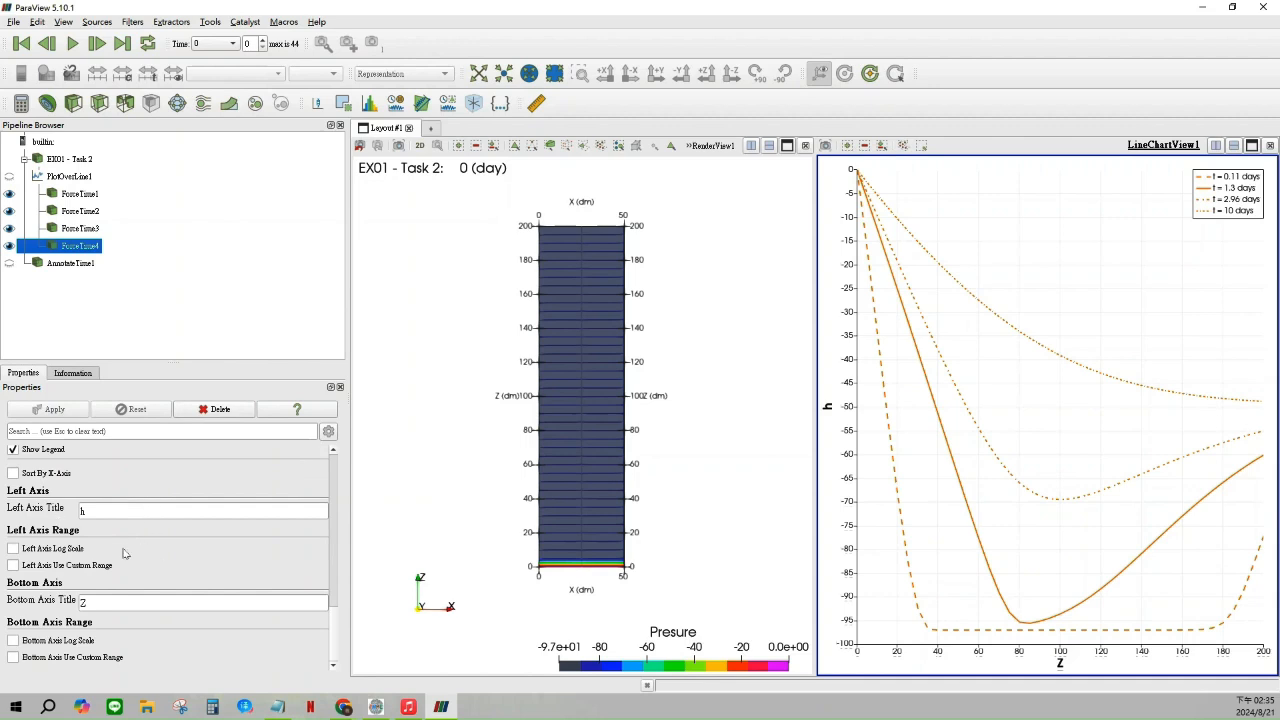
pyautogui.scroll(12, 135, 550)
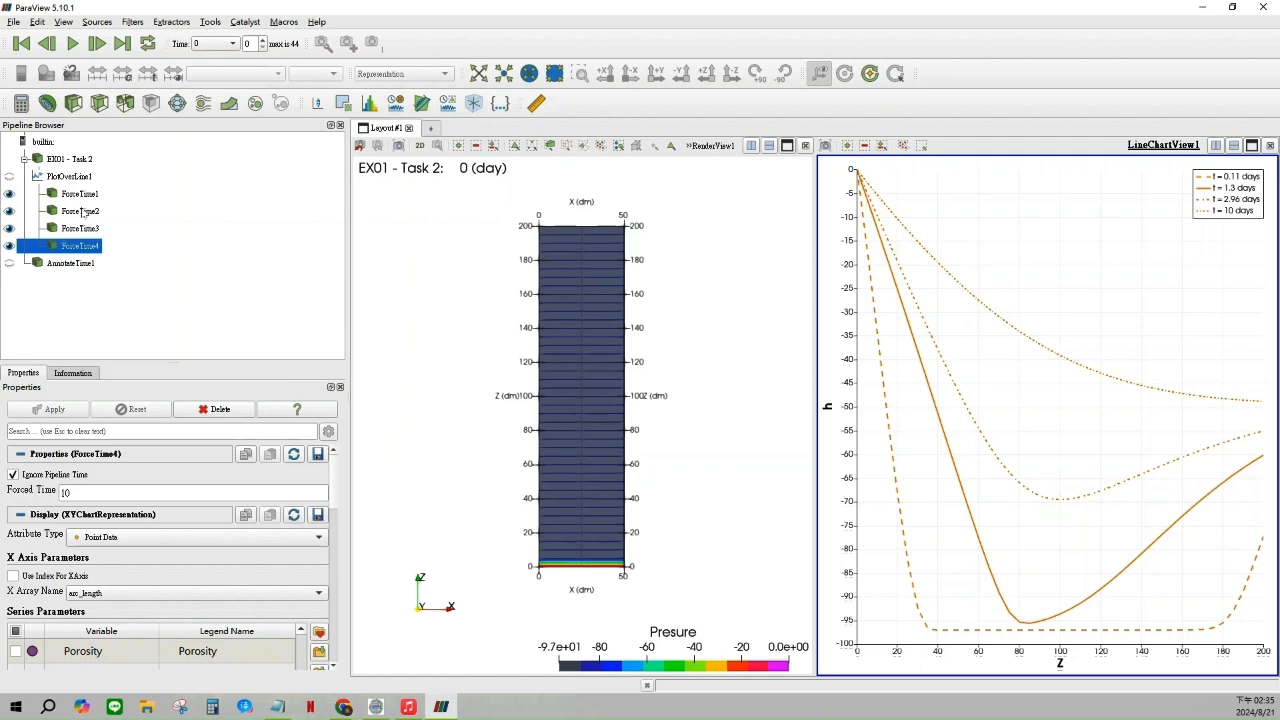
# Split the line chart view into upper and lower halves and create a new Line Chart View in the lower one
pyautogui.click(1234, 146)
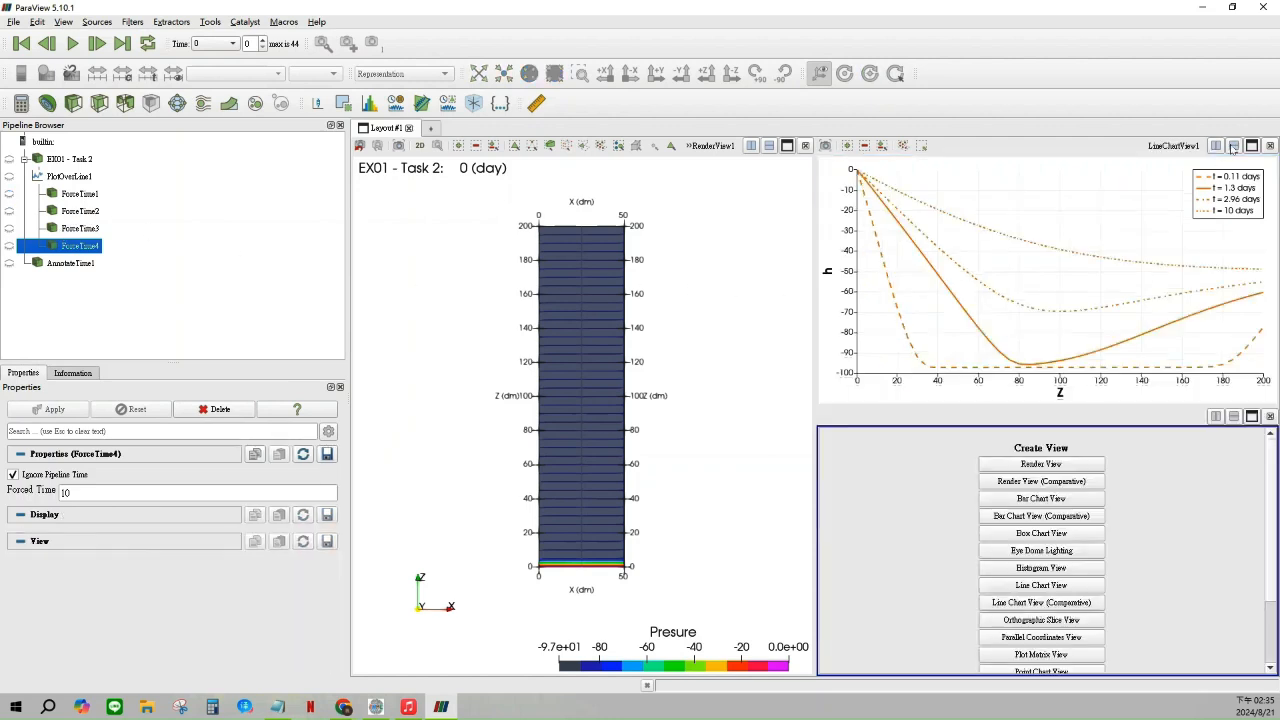
pyautogui.scroll(-3, 1070, 532)
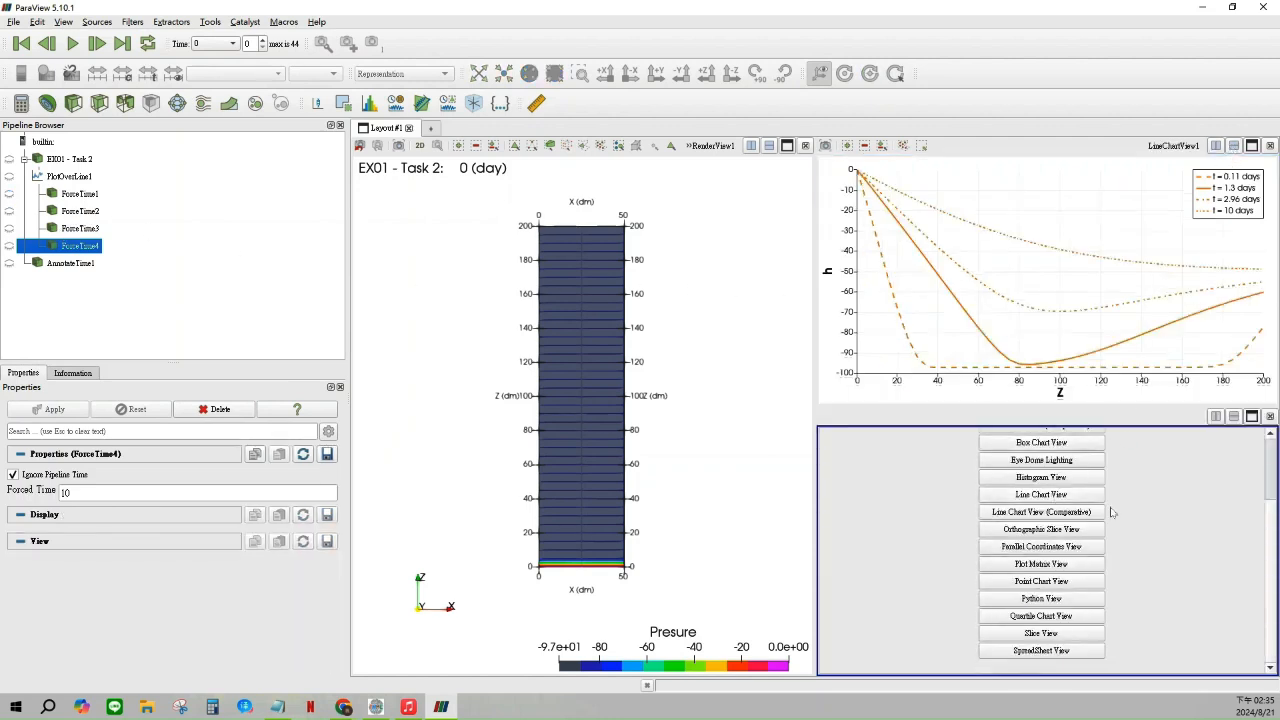
pyautogui.scroll(3, 1108, 510)
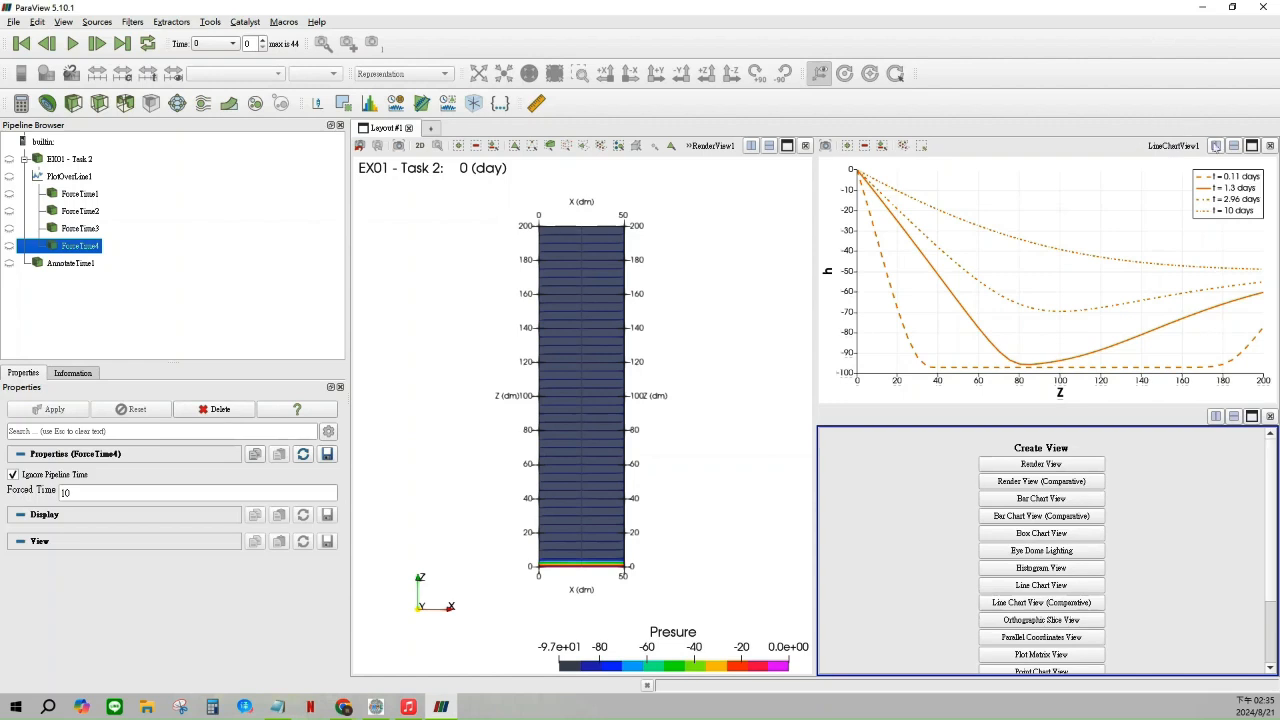
pyautogui.click(1052, 588)
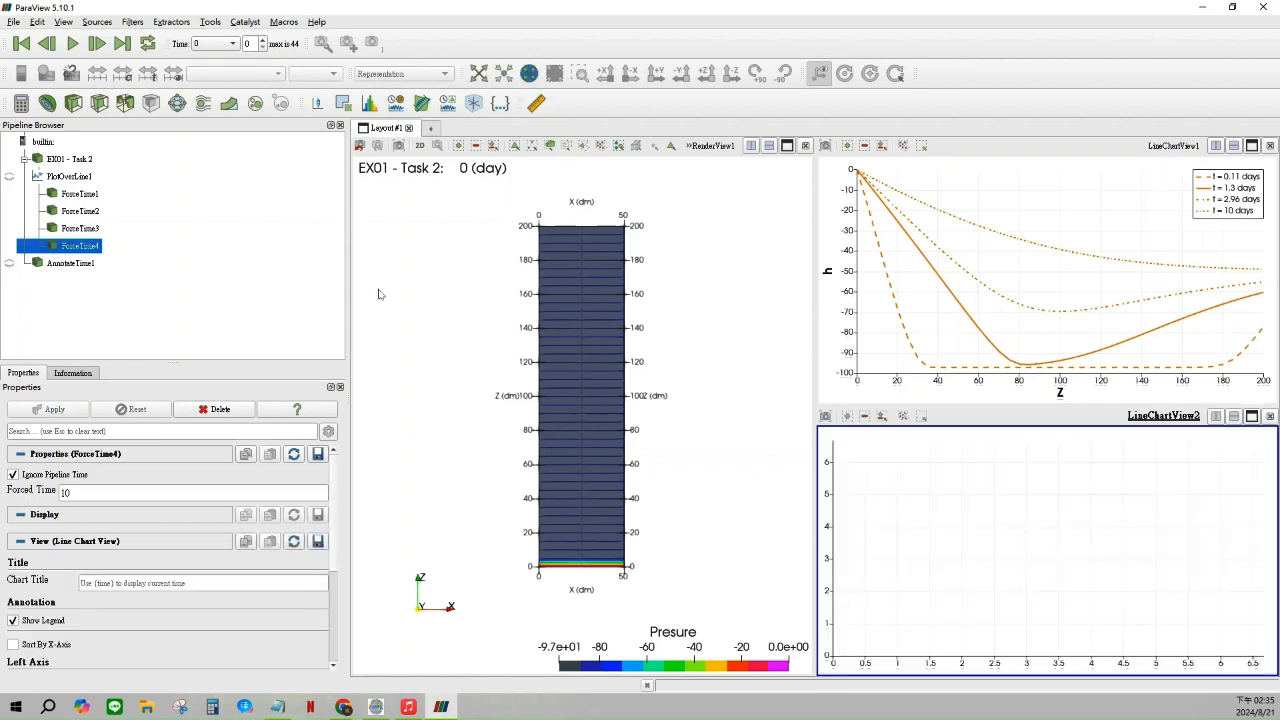
# Add a fifth Force Time filter to PlotOverLine1 with a forced time of 10.05
pyautogui.click(62, 178)
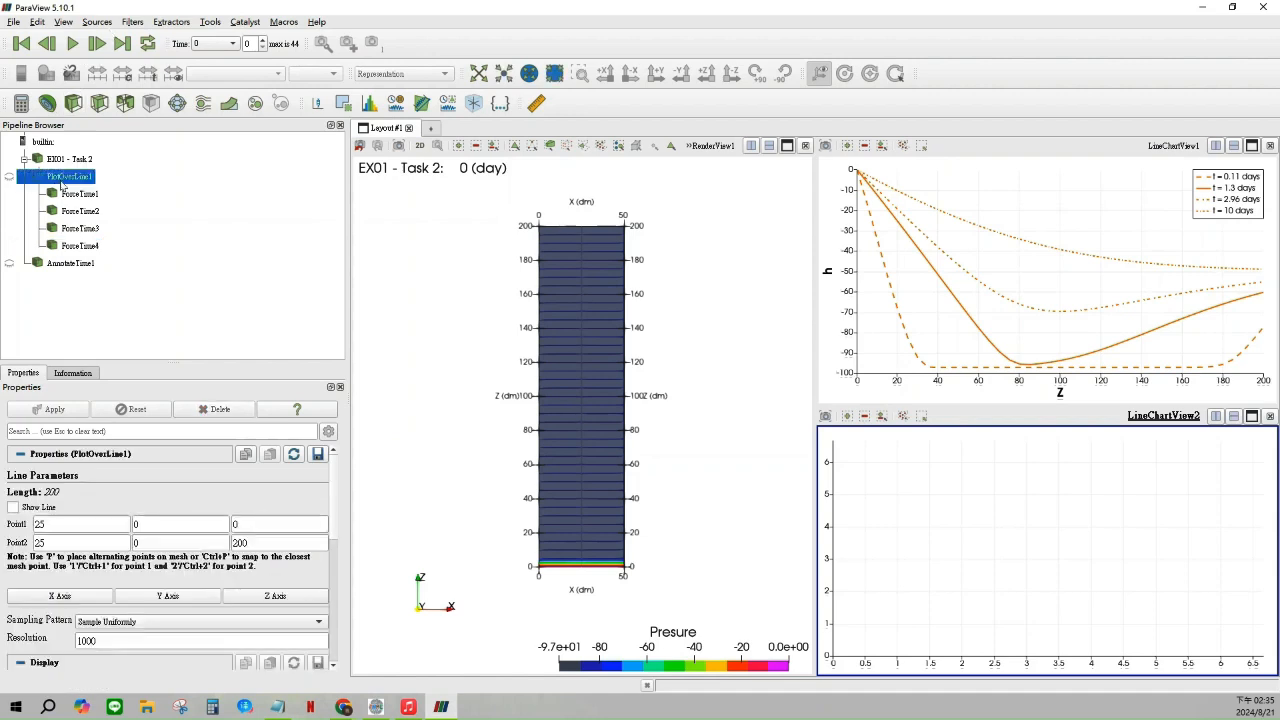
pyautogui.click(132, 21)
pyautogui.moveTo(200, 234)
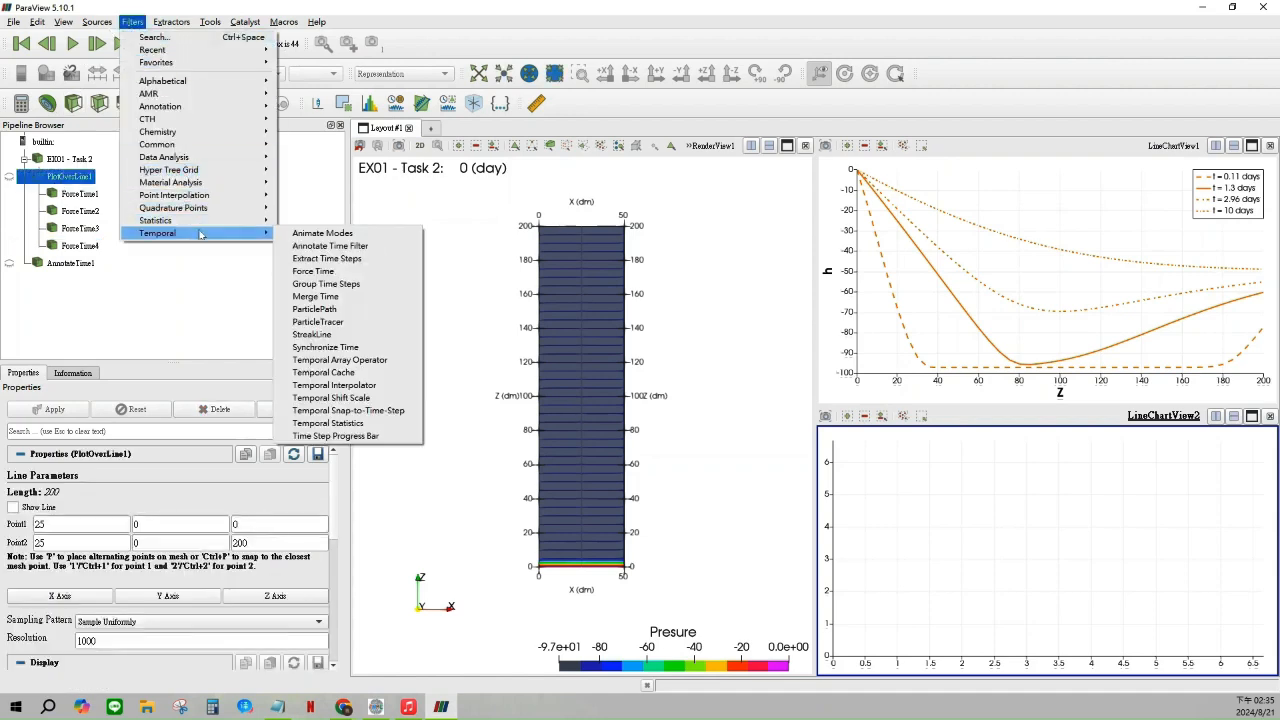
pyautogui.click(313, 271)
pyautogui.doubleClick(82, 495)
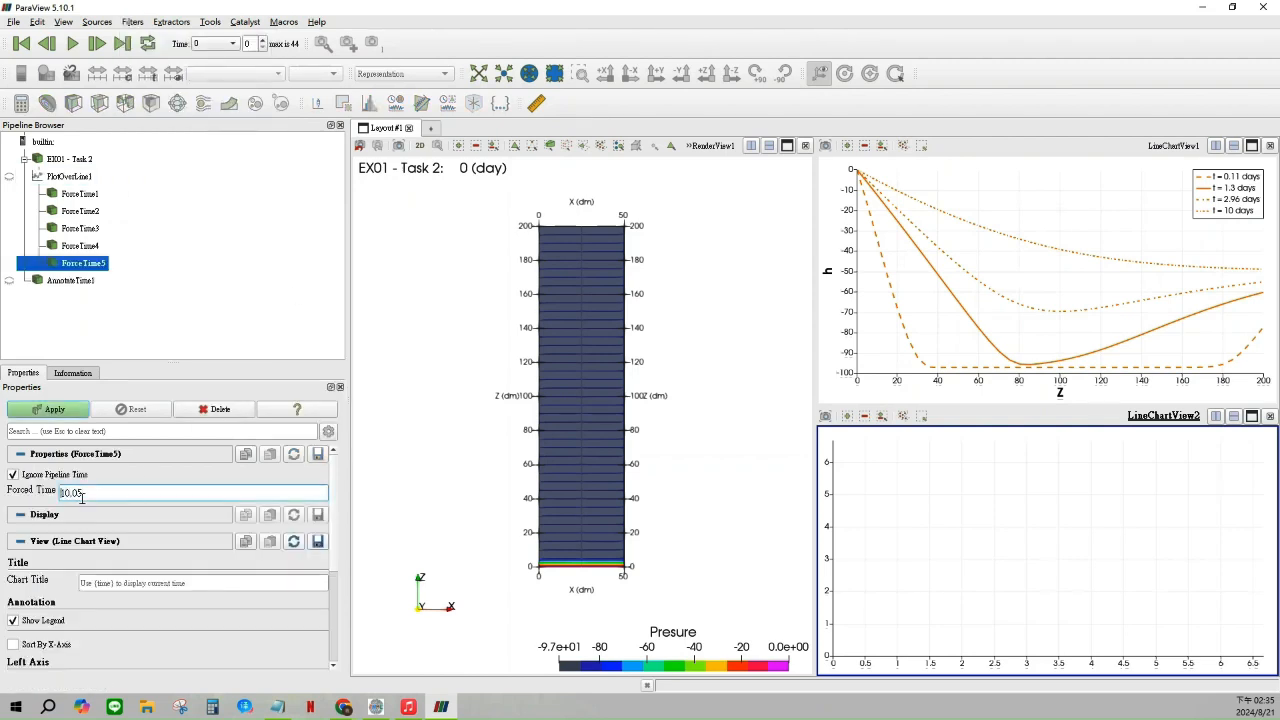
# Title the new line chart's left axis "h" and its bottom axis "Z"
pyautogui.scroll(-5, 90, 500)
pyautogui.click(114, 514)
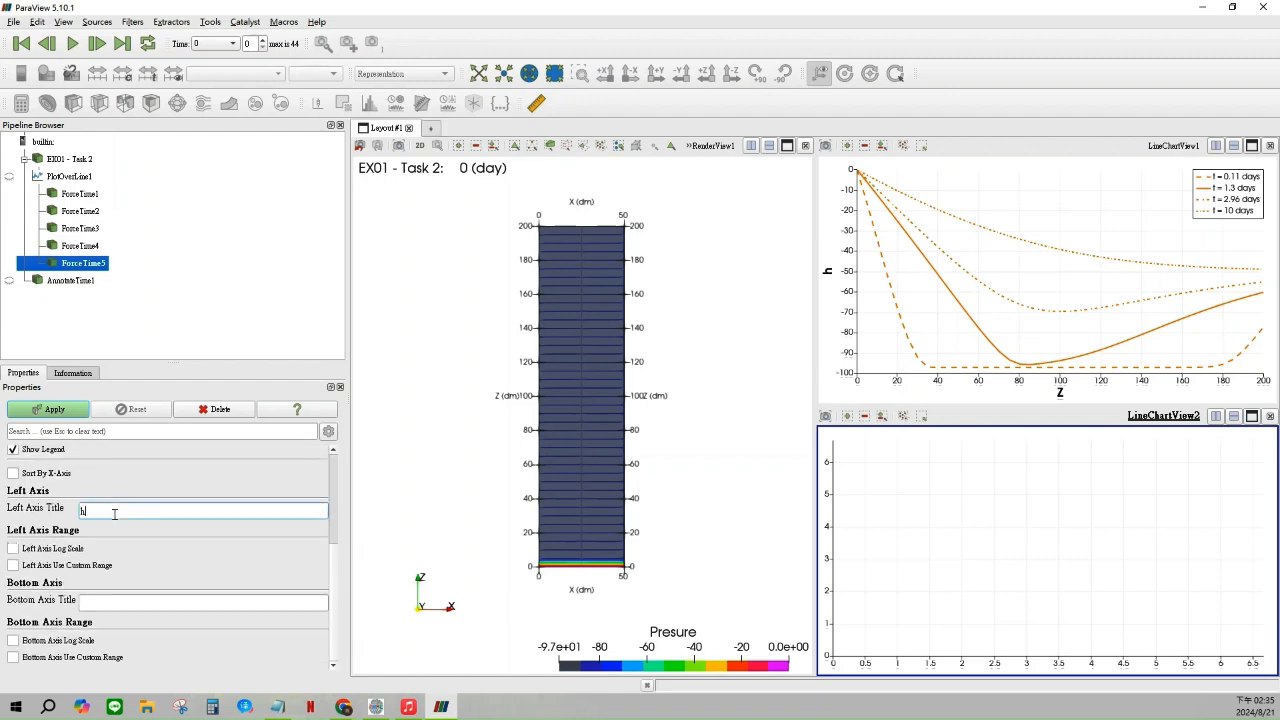
pyautogui.write('h')
pyautogui.click(144, 604)
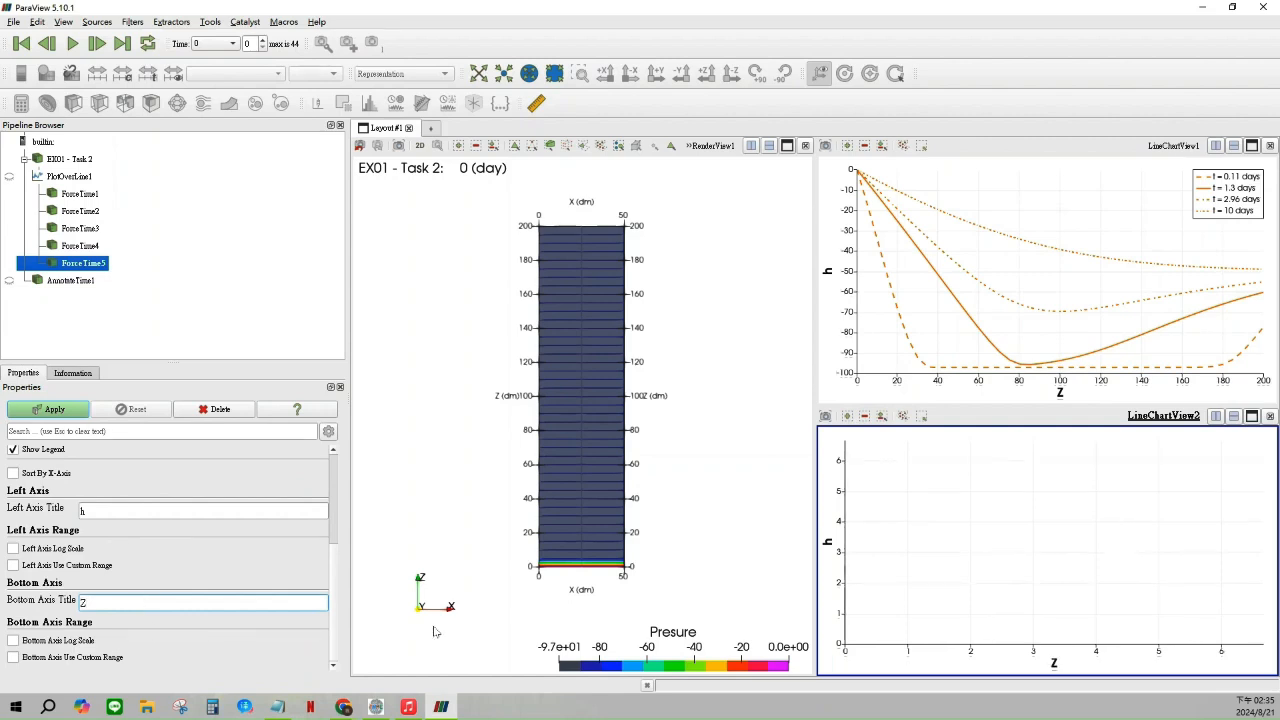
# Apply the ForceTime5 filter and show it in the new line chart
pyautogui.scroll(5, 49, 493)
pyautogui.click(54, 410)
pyautogui.click(10, 263)
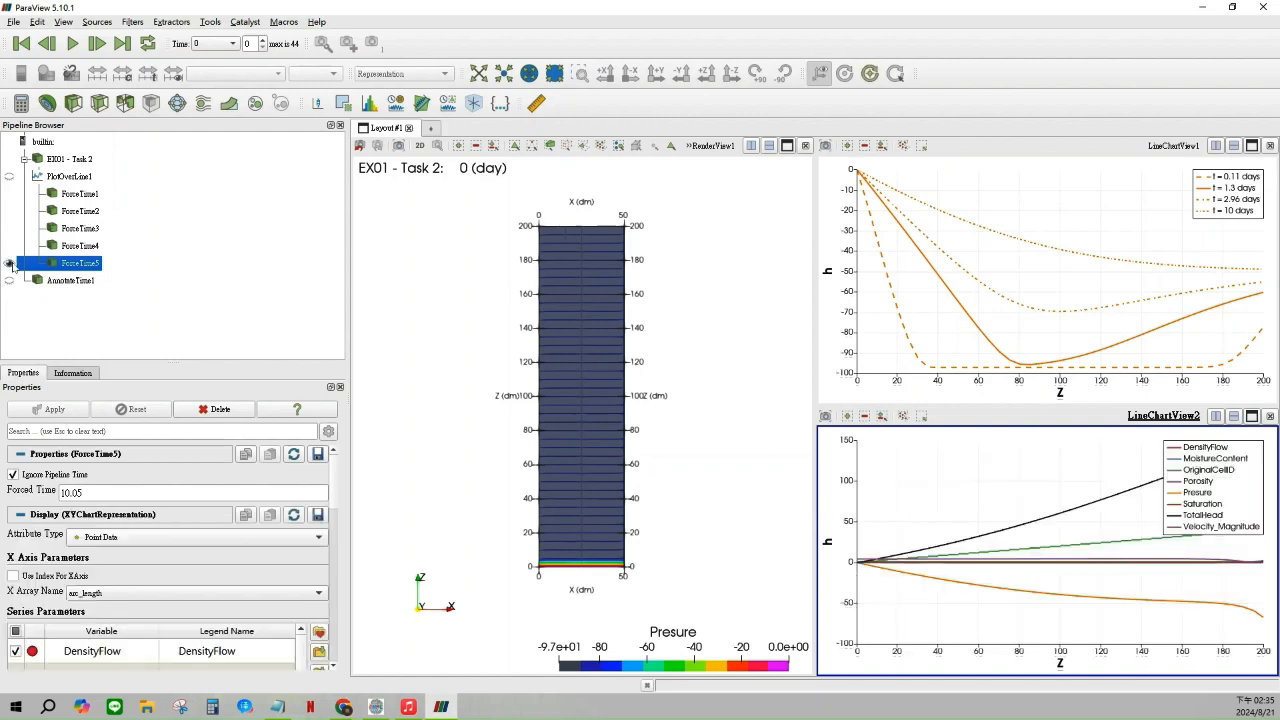
# Hide all series of ForceTime5 in the new line chart and plot only its Presure series
pyautogui.scroll(-4, 32, 545)
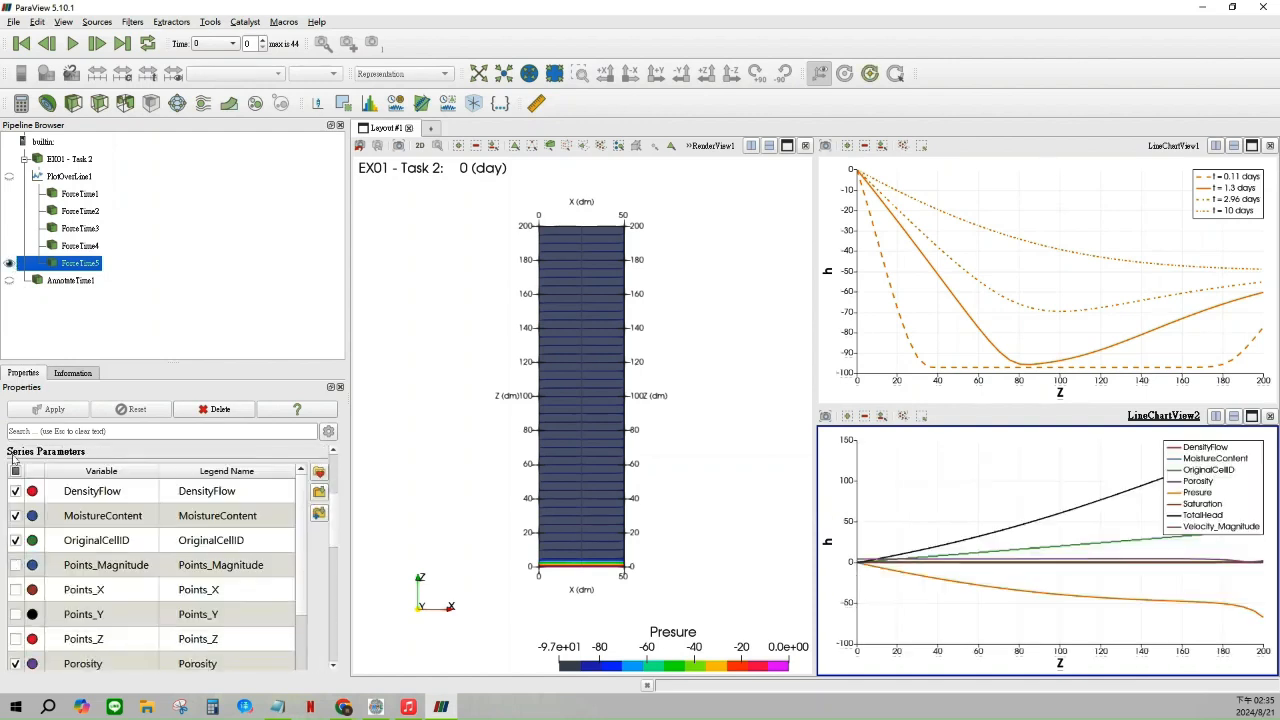
pyautogui.click(15, 471)
pyautogui.click(15, 471)
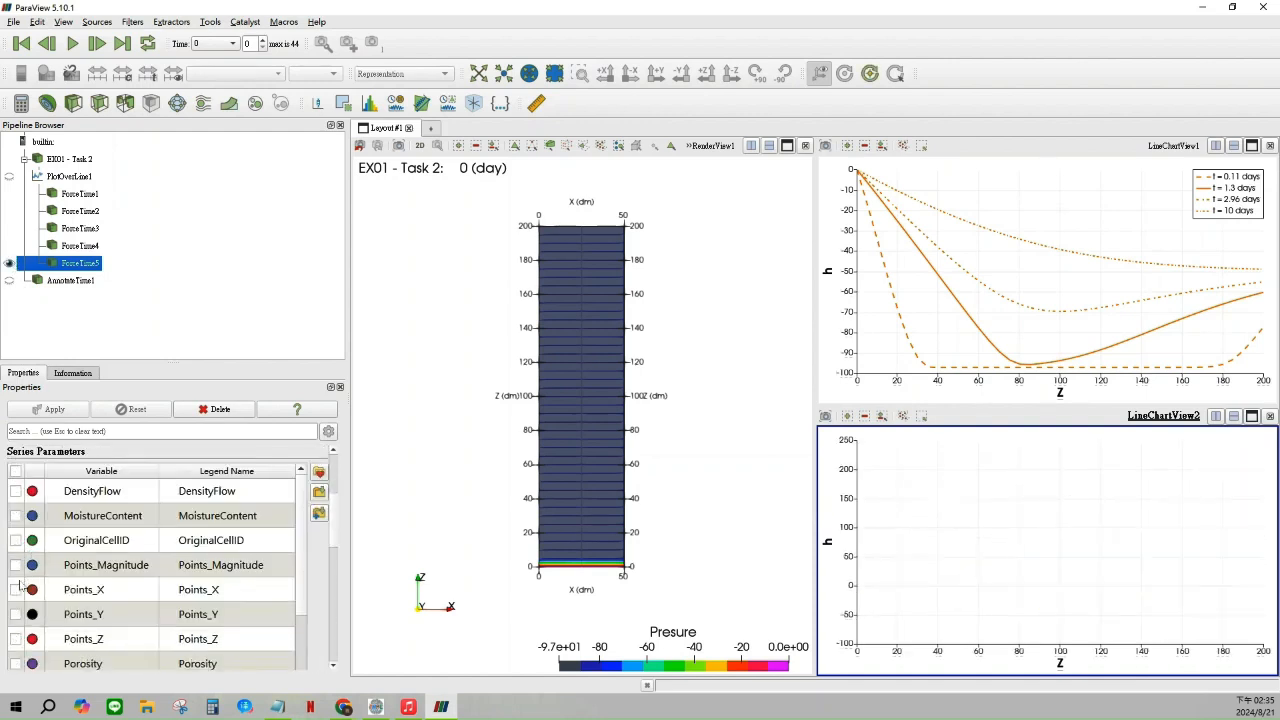
pyautogui.scroll(-2, 17, 585)
pyautogui.click(15, 540)
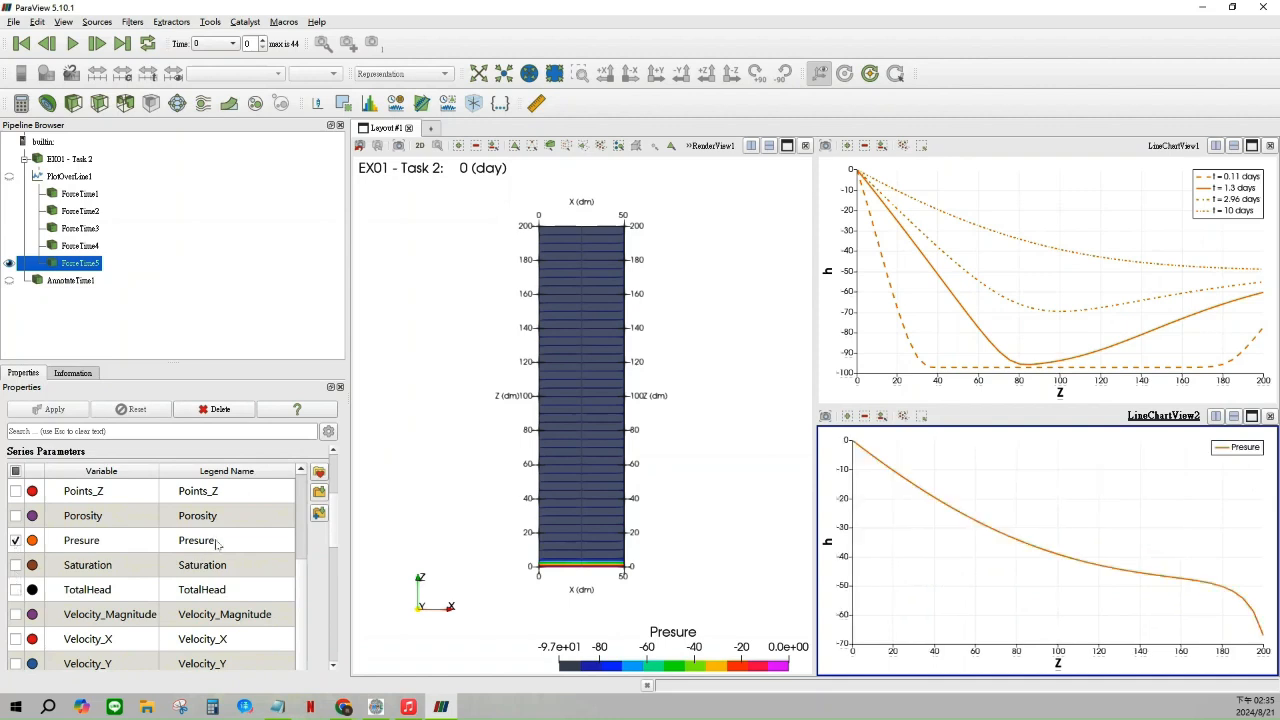
# Change the legend name of ForceTime5's Presure curve to "t = 10 days"
pyautogui.doubleClick(217, 541)
pyautogui.click(217, 541)
pyautogui.doubleClick(217, 541)
pyautogui.write('t = 0.11 days')
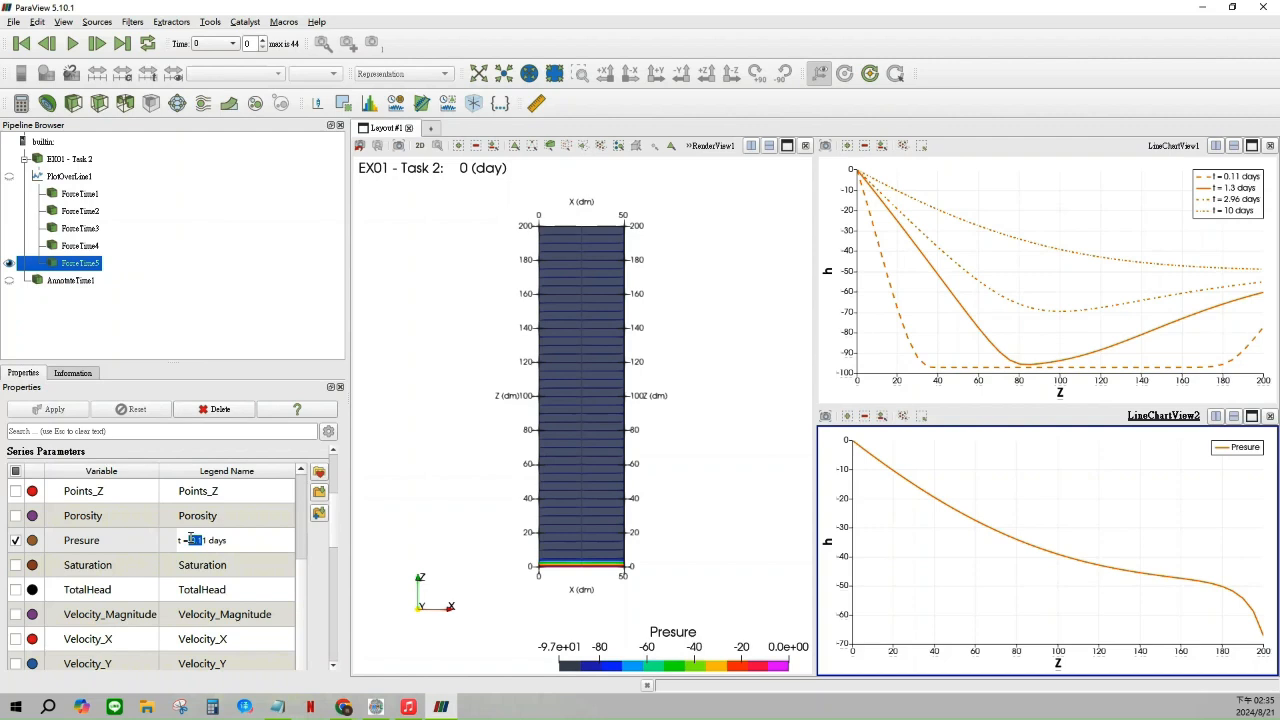
pyautogui.write('8')
pyautogui.press('Delete')
pyautogui.press('BackSpace')
pyautogui.write('10')
pyautogui.press('Return')
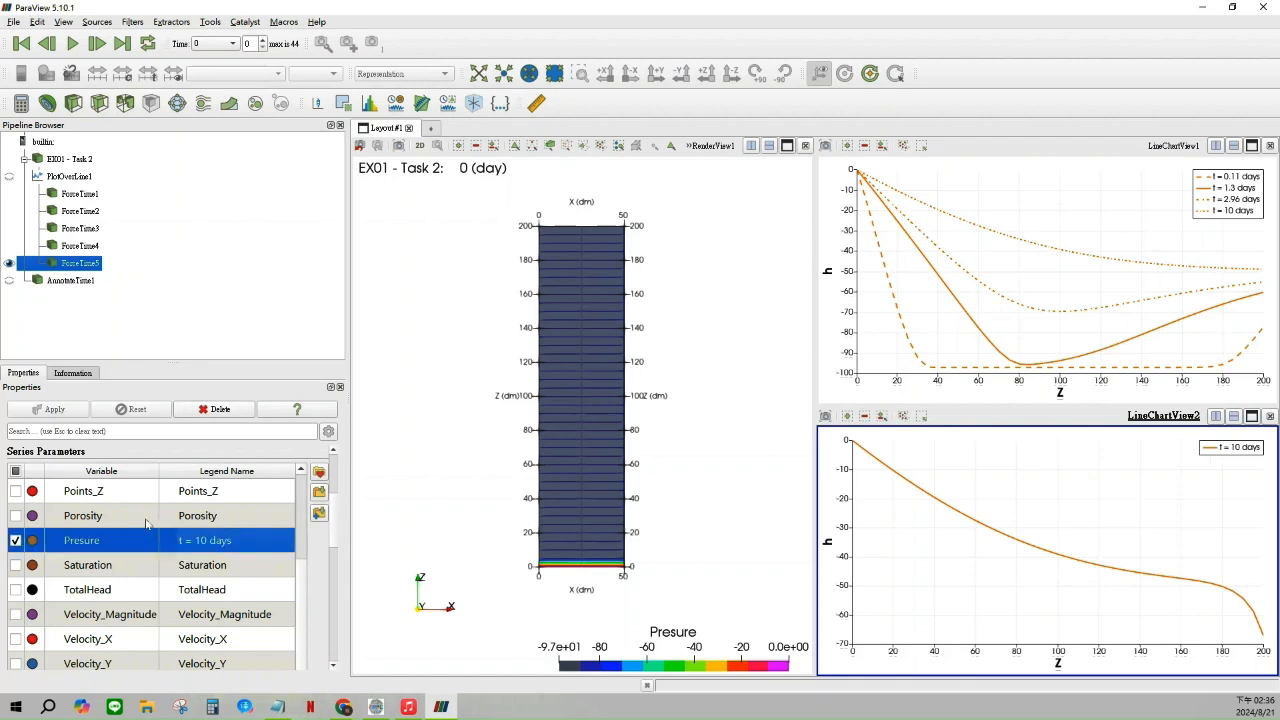
# Correct the legend name of ForceTime5's Presure curve to "t = 10.05 days"
pyautogui.scroll(-5, 150, 530)
pyautogui.scroll(-2, 230, 562)
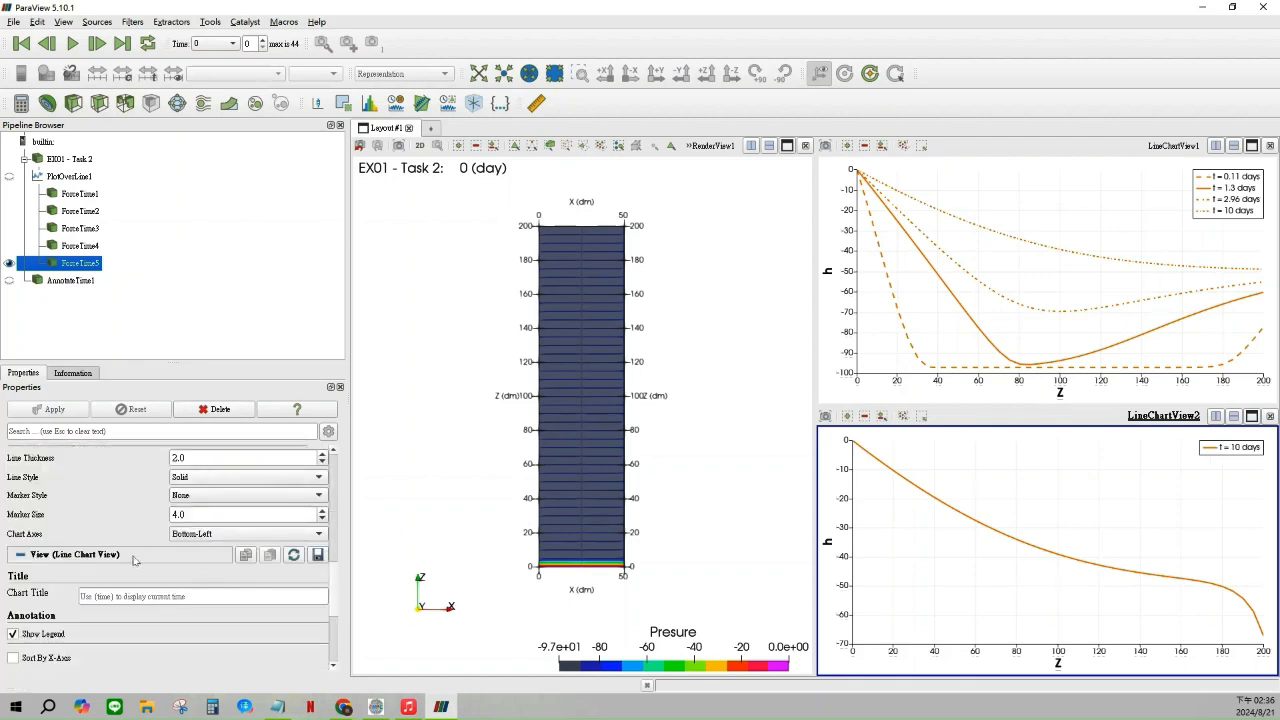
pyautogui.scroll(5, 225, 550)
pyautogui.scroll(-3, 221, 541)
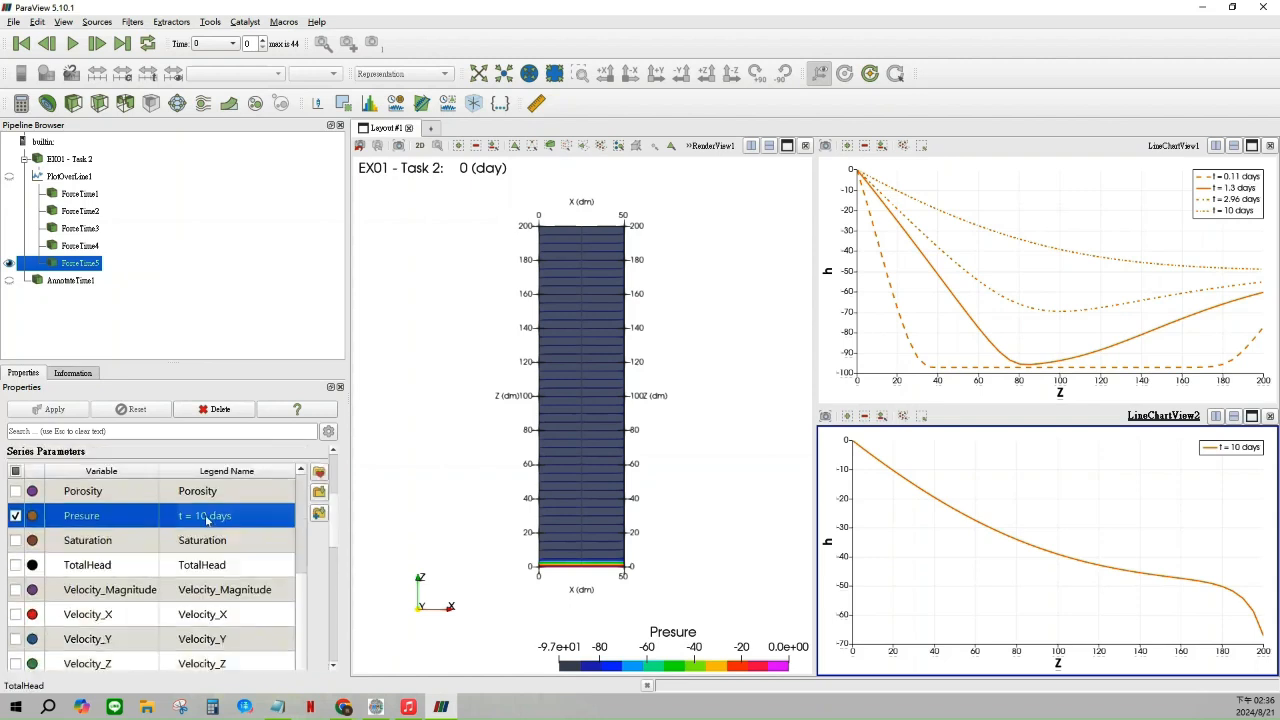
pyautogui.click(207, 517)
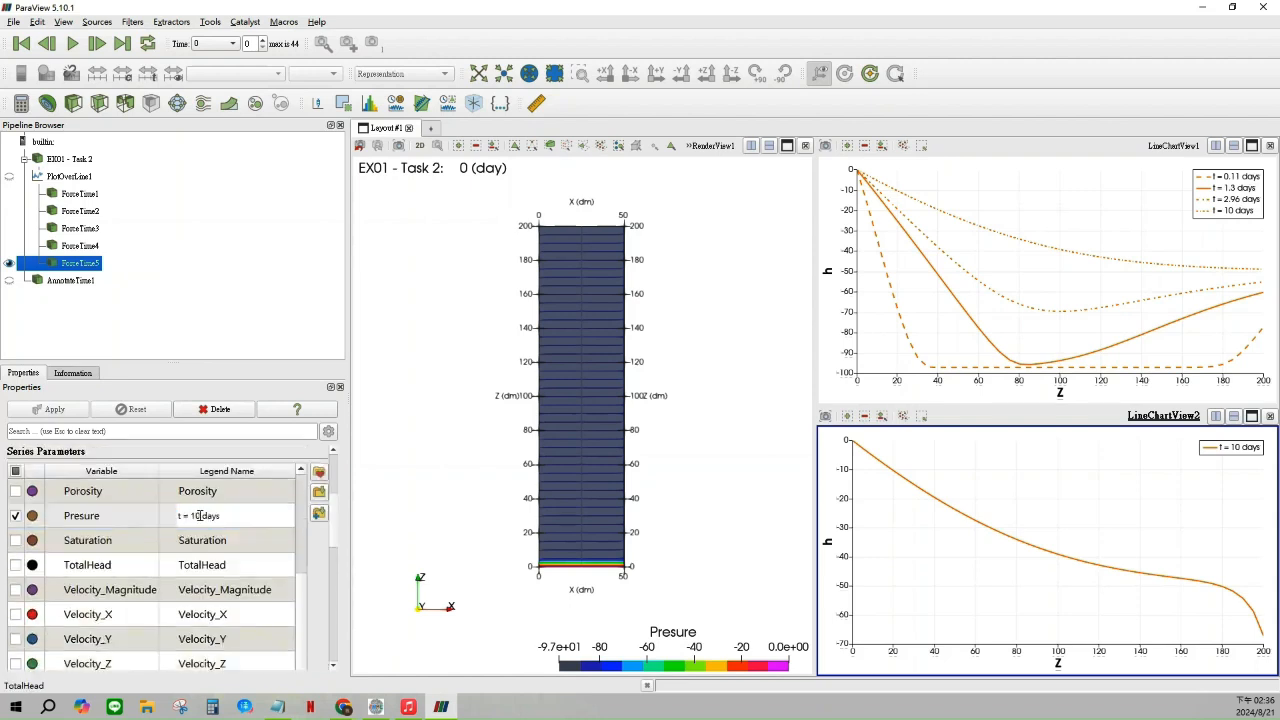
pyautogui.write('.05')
pyautogui.press('Return')
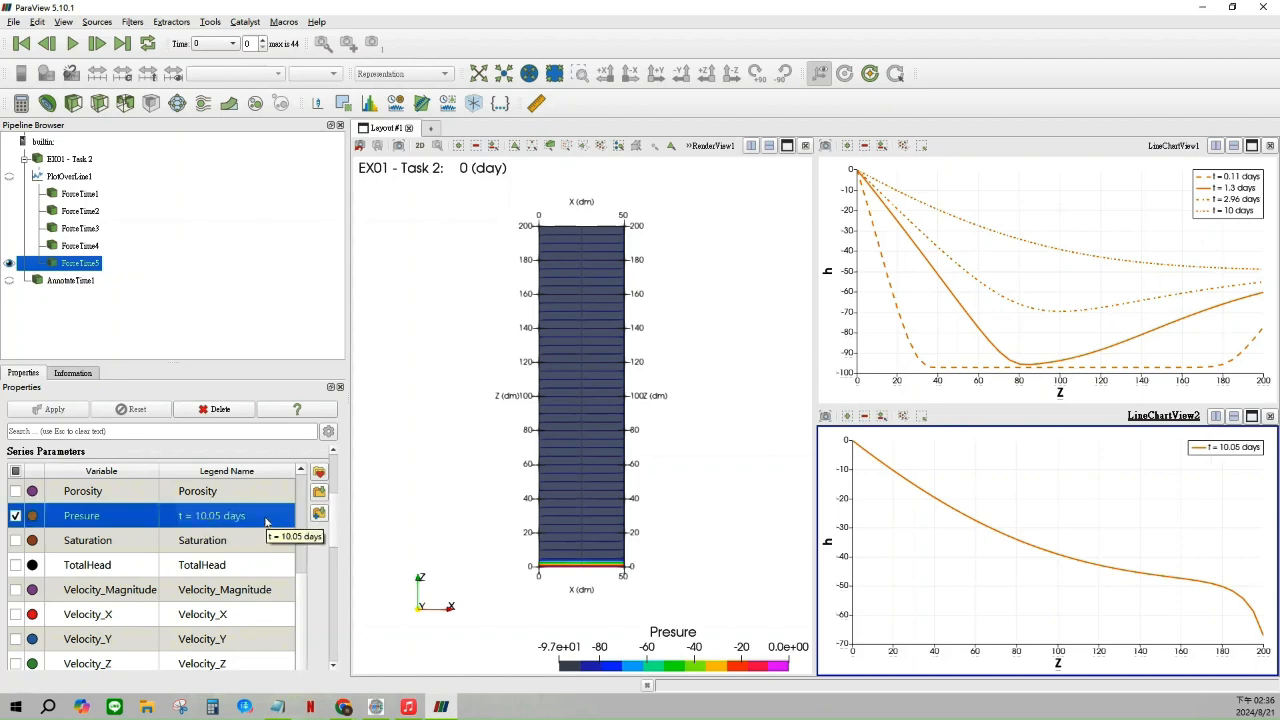
# Set the line thickness of ForceTime5's Presure curve to 3.0
pyautogui.scroll(-5, 266, 521)
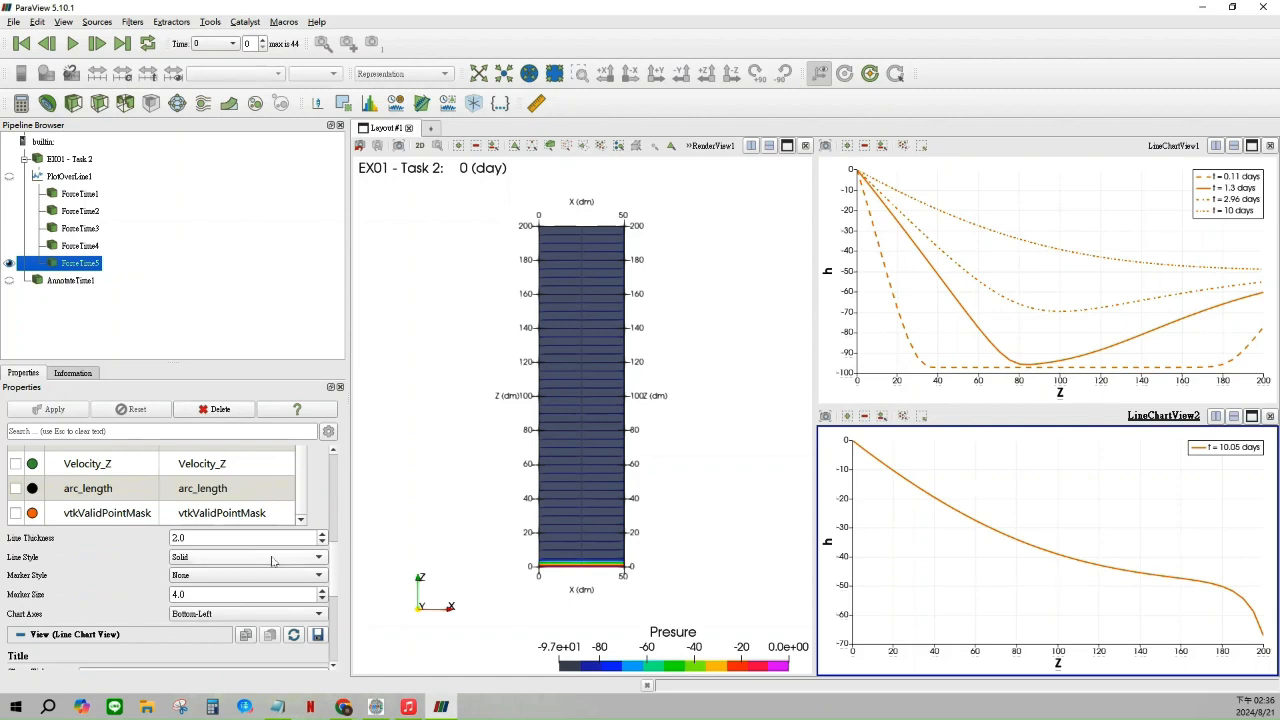
pyautogui.click(323, 534)
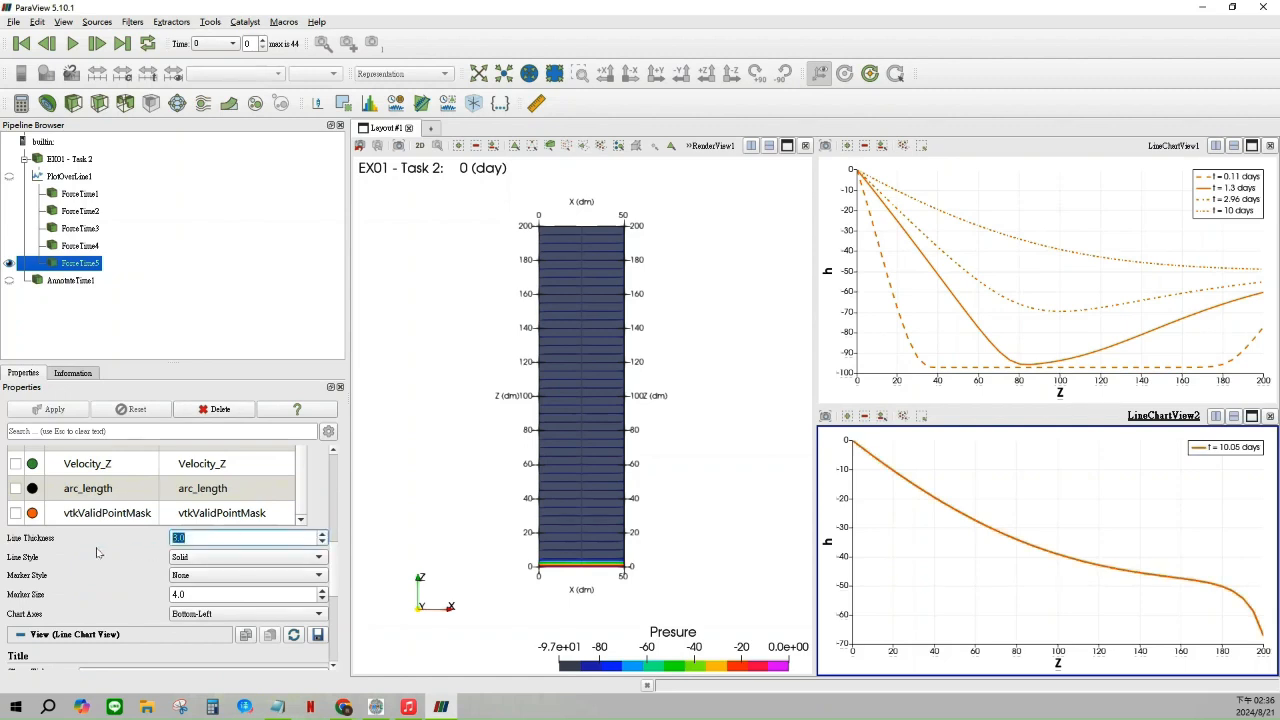
pyautogui.click(95, 582)
pyautogui.scroll(-5, 86, 549)
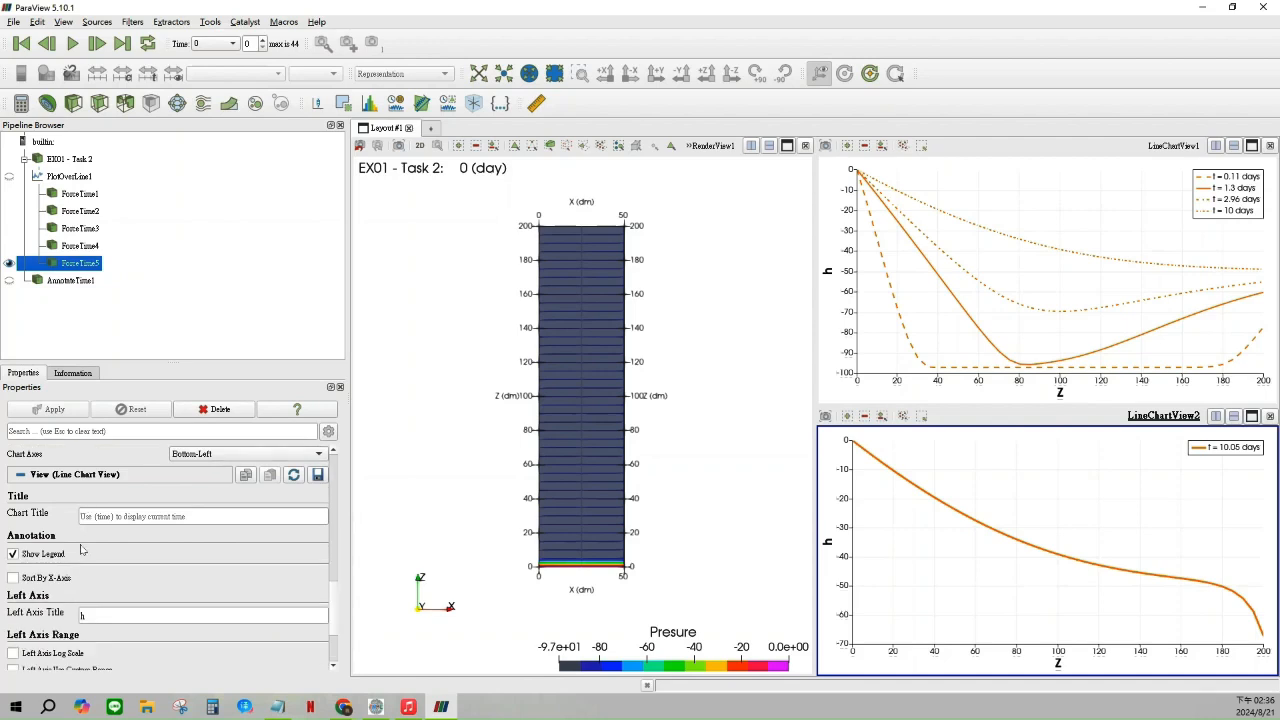
pyautogui.scroll(10, 90, 540)
pyautogui.scroll(1, 103, 518)
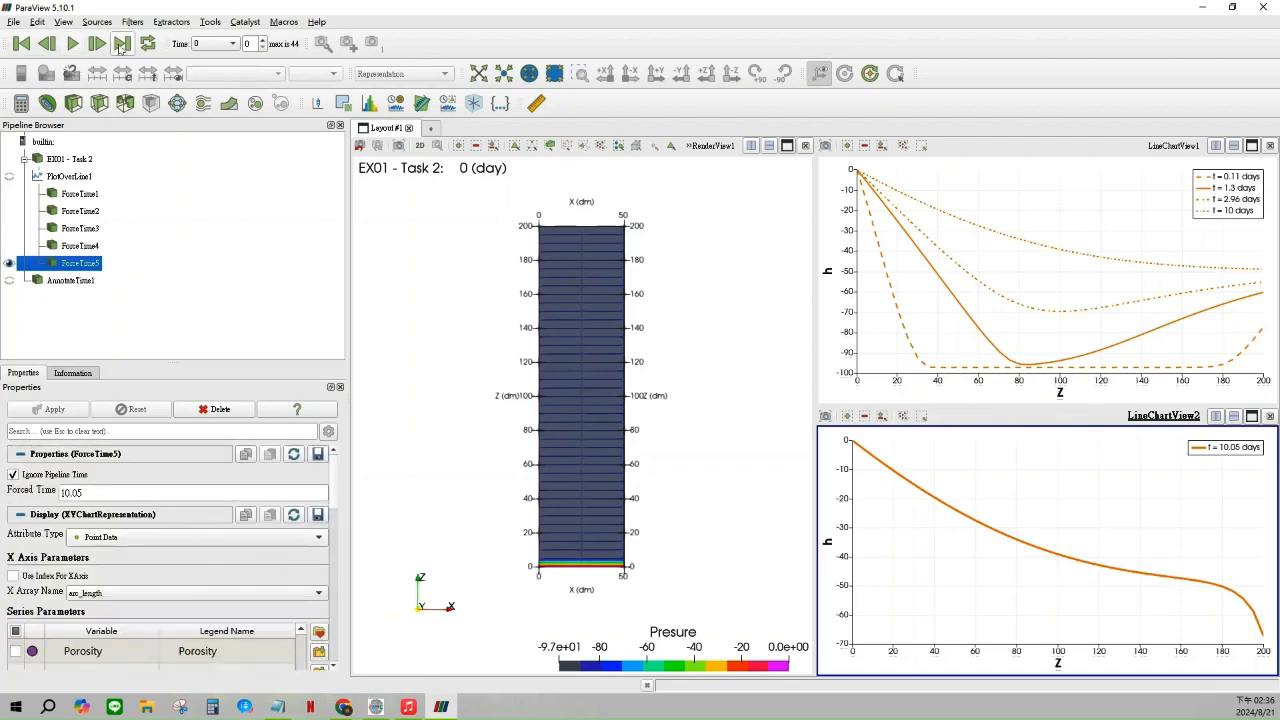
# Add a Force Time filter to PlotOverLine1 with a forced time of 10.5 and show it in the second line chart
pyautogui.click(85, 177)
pyautogui.click(131, 22)
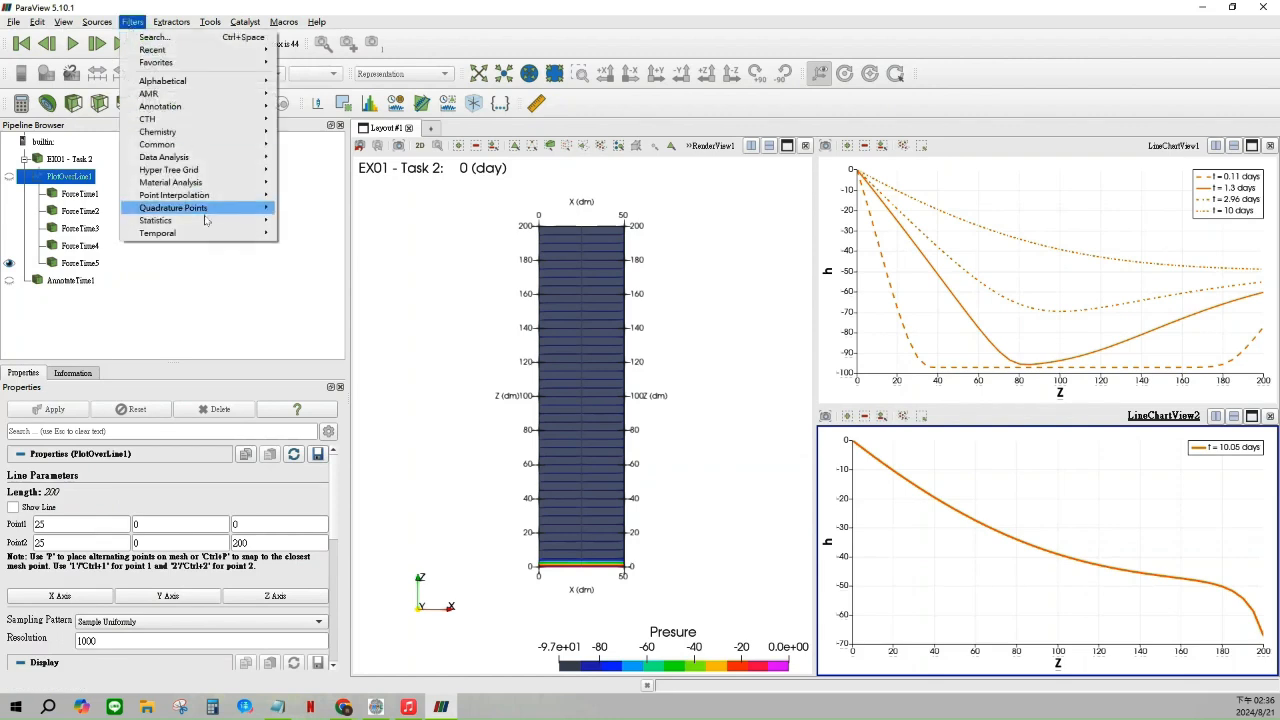
pyautogui.moveTo(215, 233)
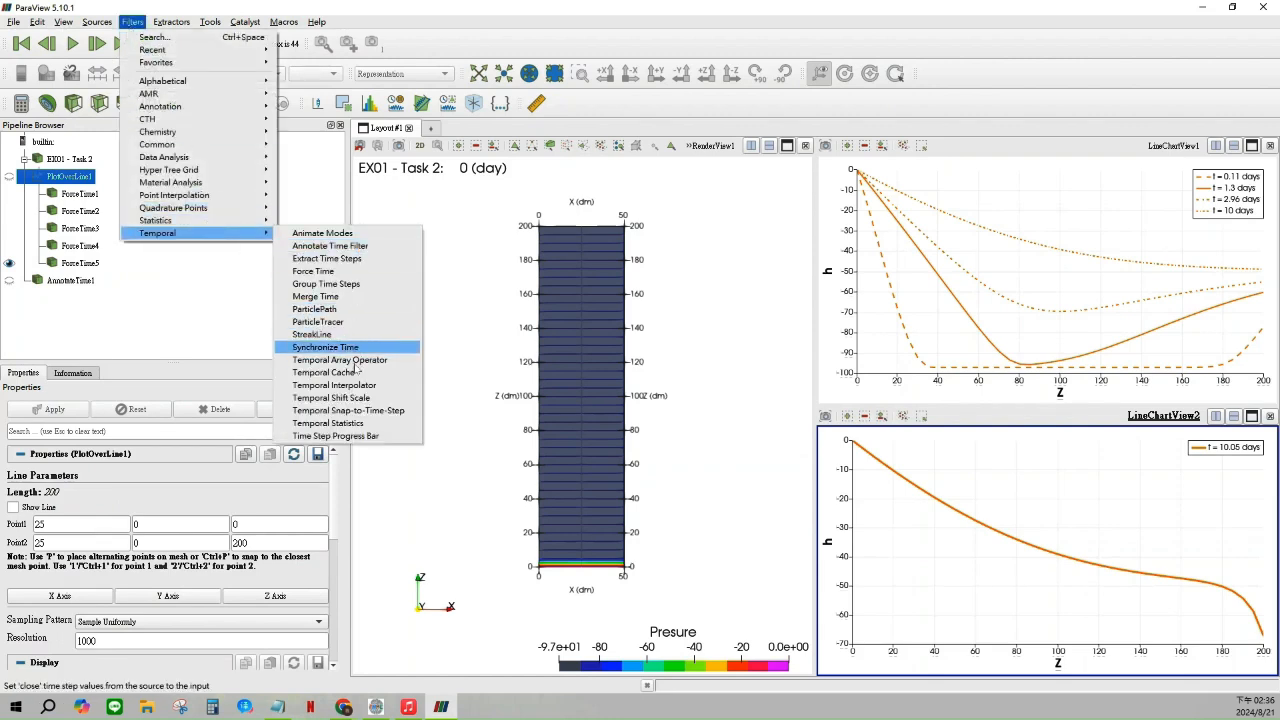
pyautogui.click(310, 271)
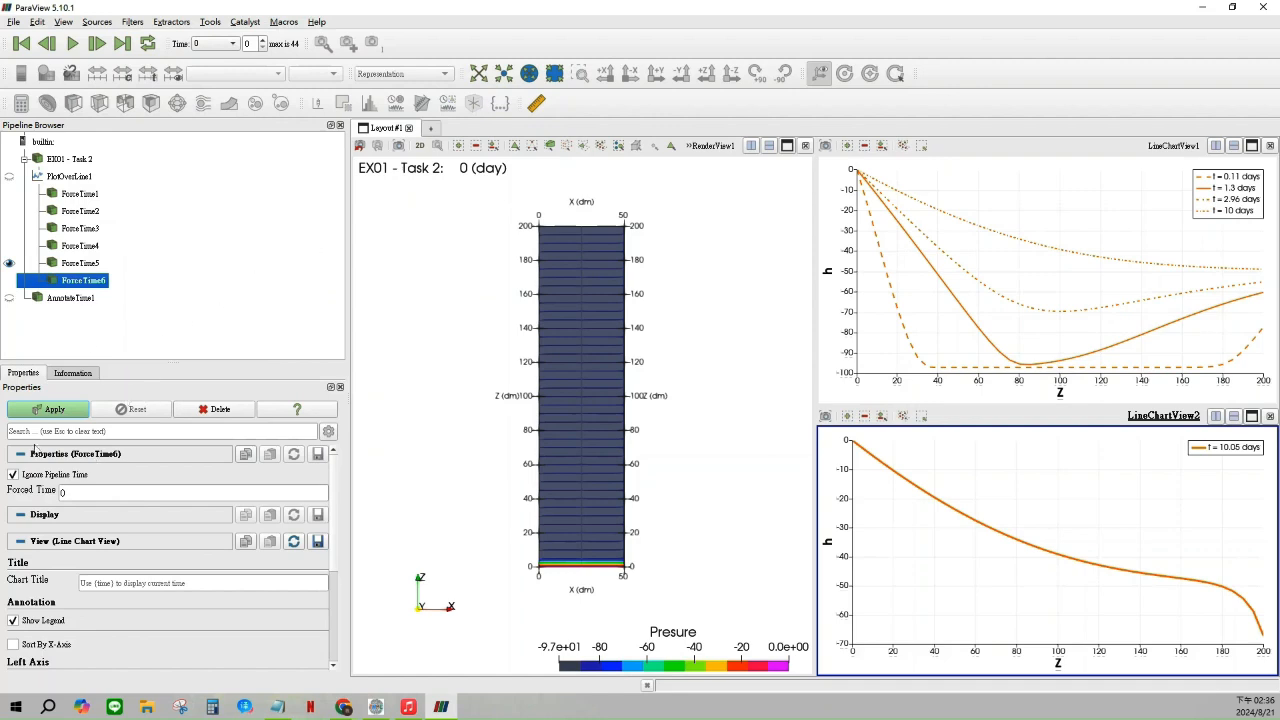
pyautogui.doubleClick(100, 493)
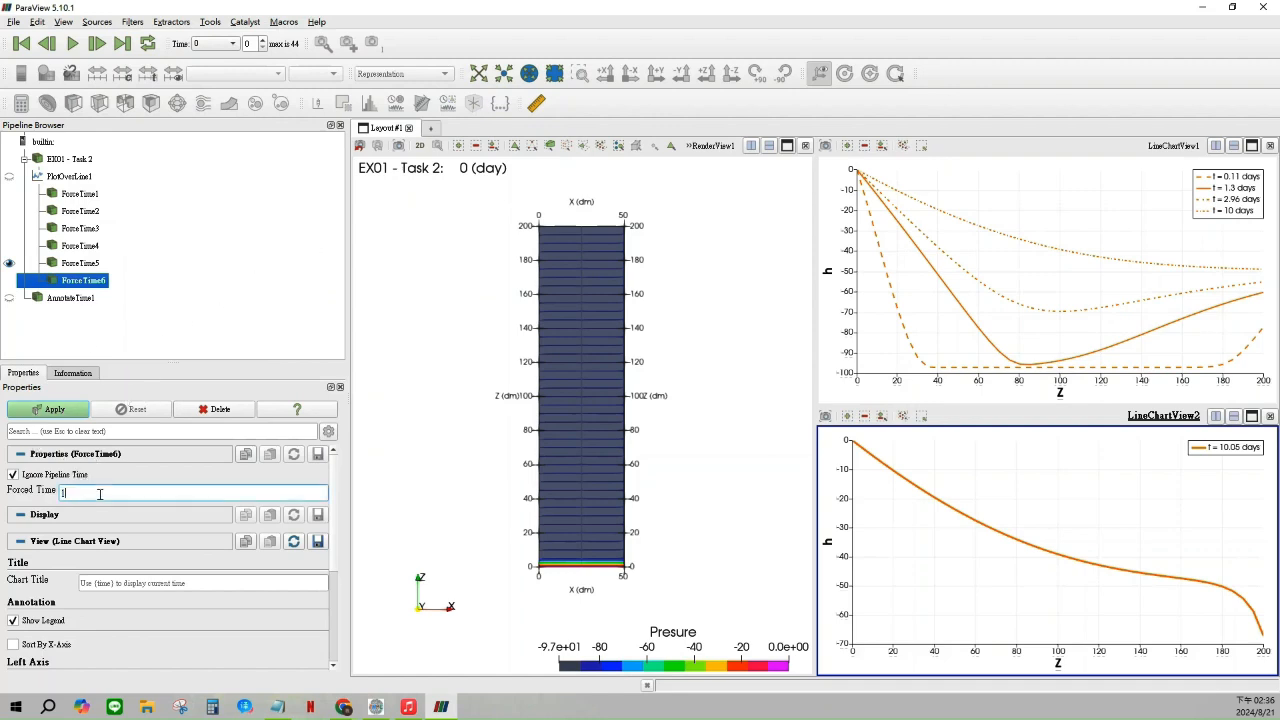
pyautogui.scroll(-5, 100, 493)
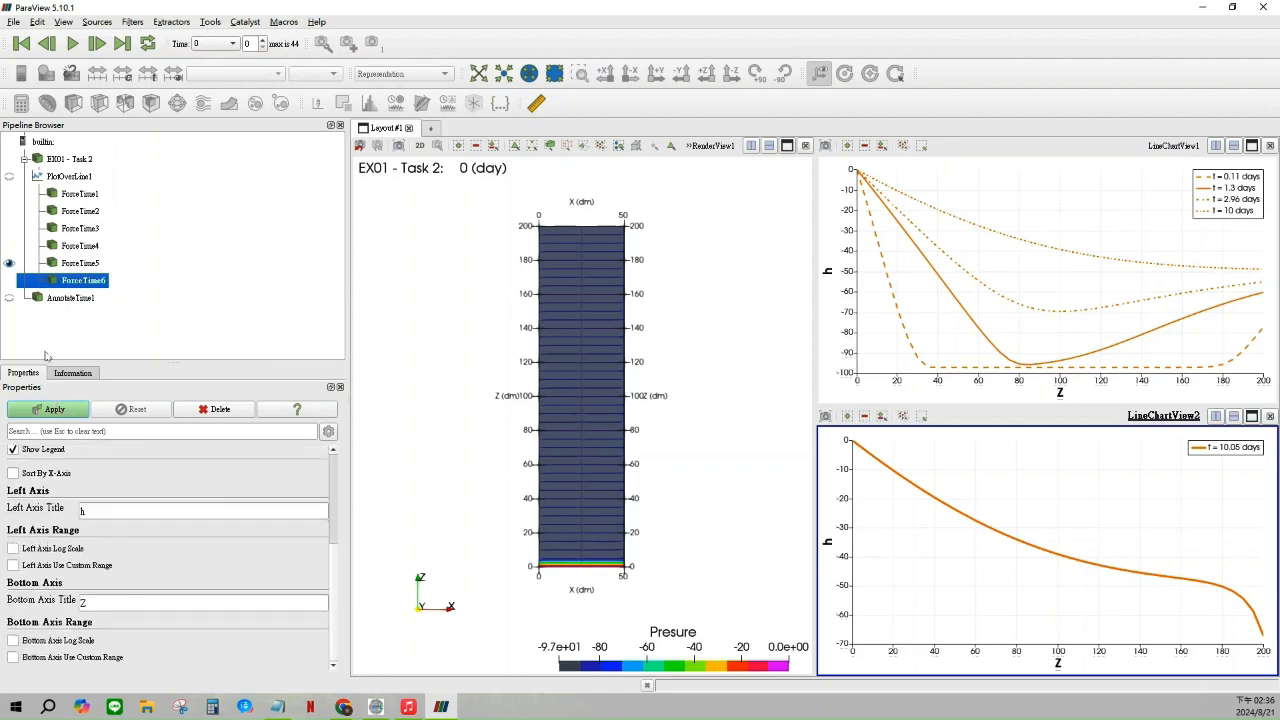
pyautogui.click(9, 280)
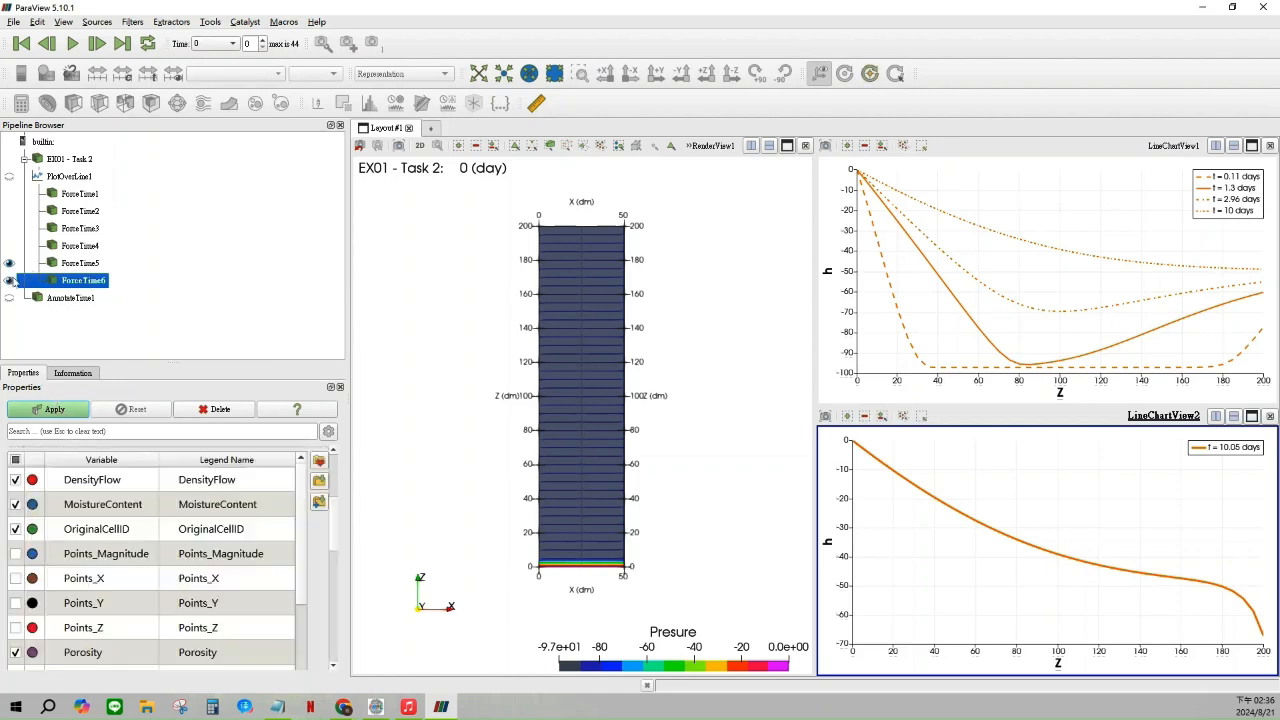
pyautogui.click(77, 412)
# Hide all series of ForceTime6 in the second line chart
pyautogui.click(15, 460)
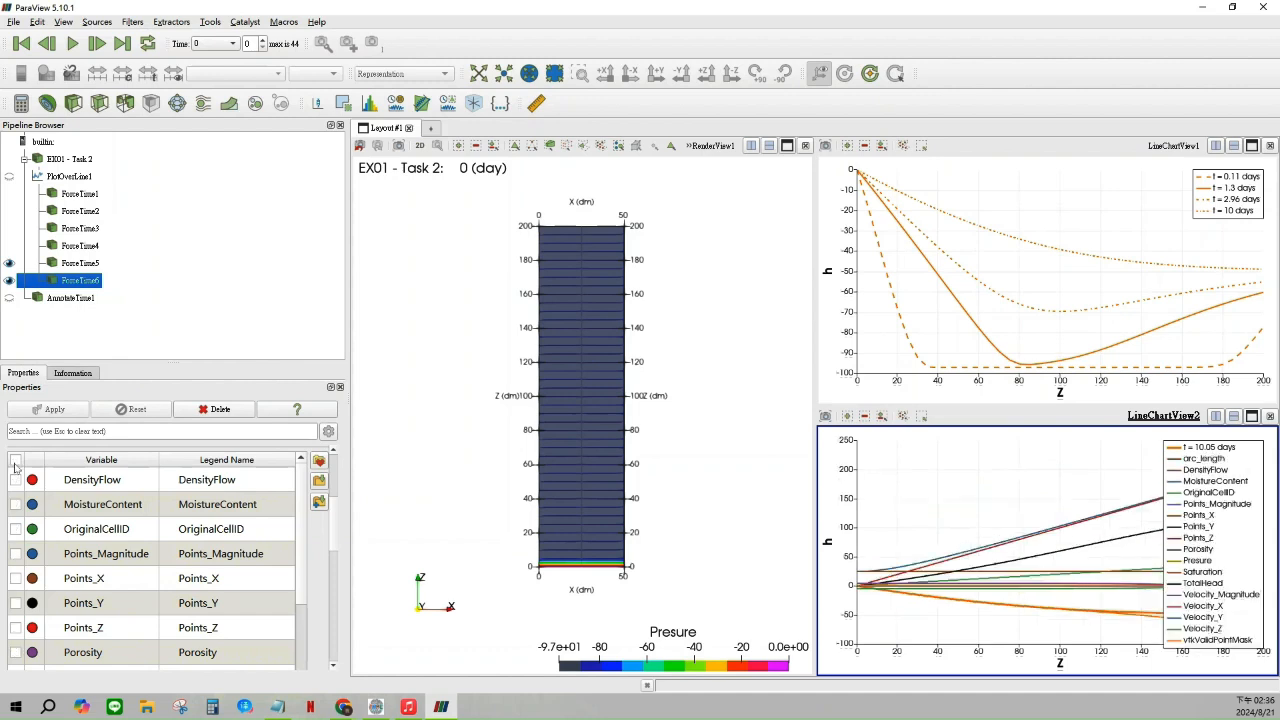
pyautogui.click(15, 460)
pyautogui.scroll(-2, 40, 612)
# Set the legend name of ForceTime6's Presure series to "t = 10.5 days" and plot that series
pyautogui.click(88, 530)
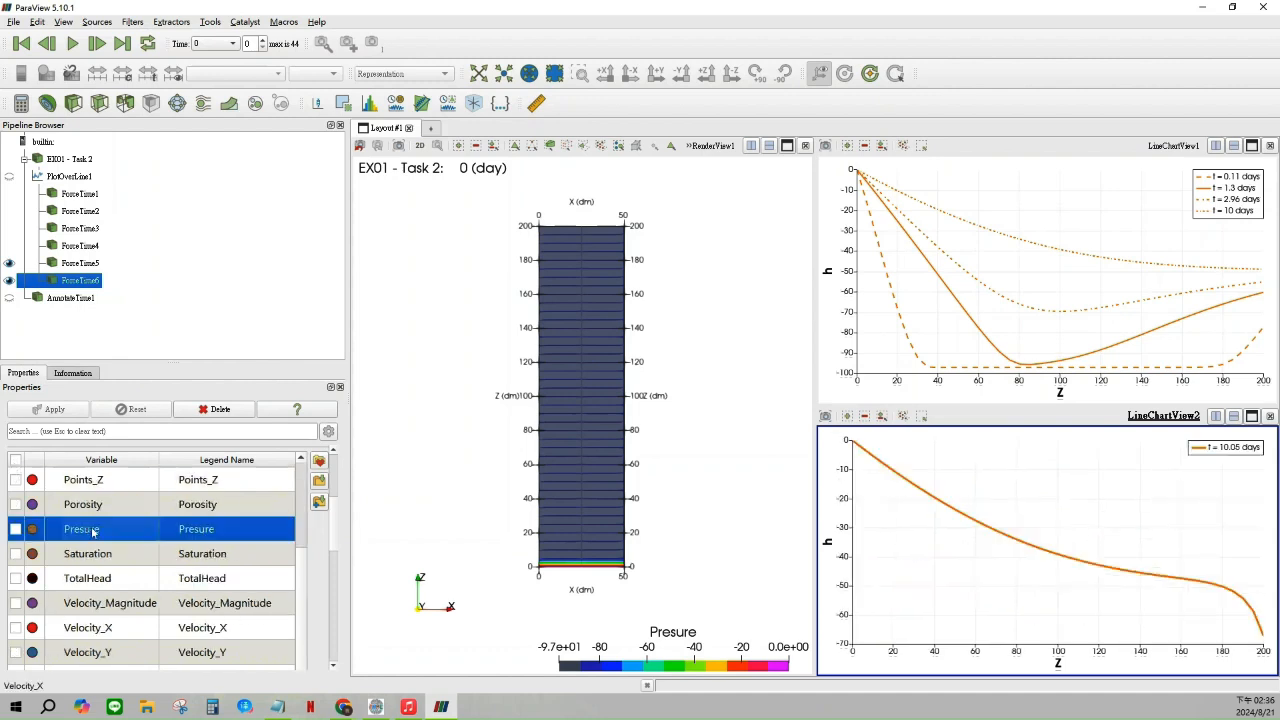
pyautogui.doubleClick(222, 529)
pyautogui.write('t = 0.11 days')
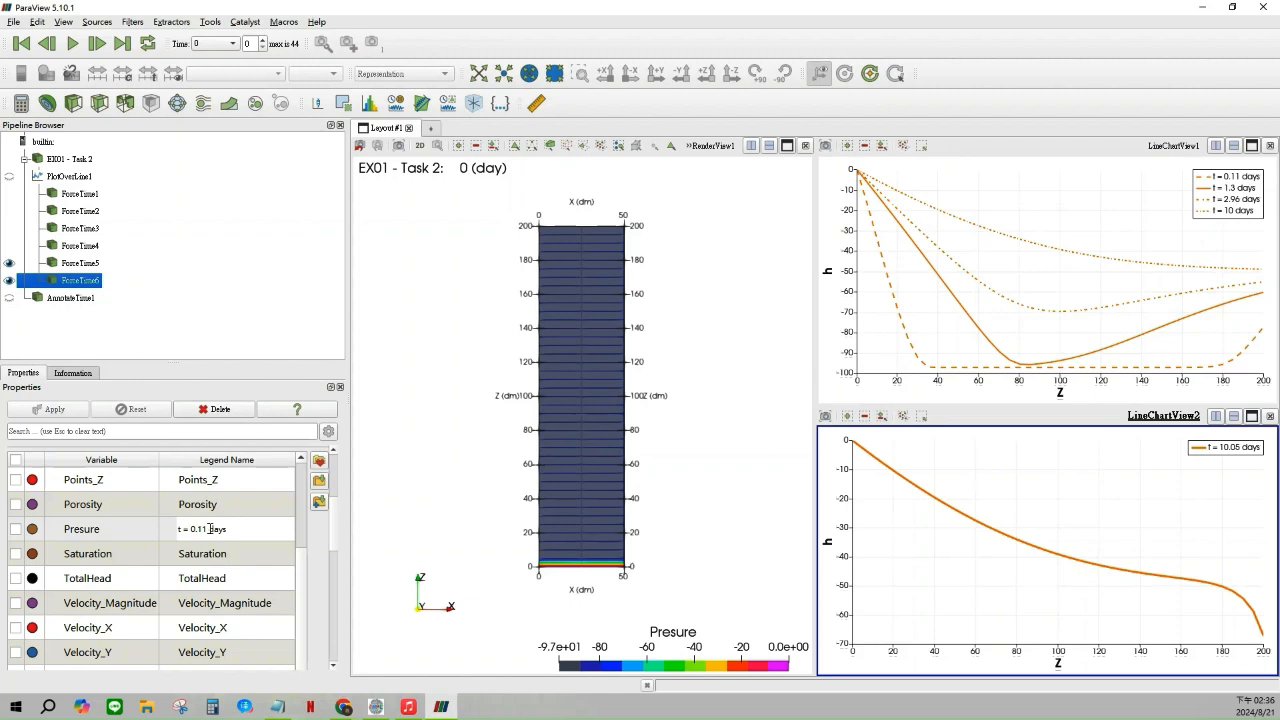
pyautogui.moveTo(204, 529); pyautogui.dragTo(190, 528)
pyautogui.write('10.5')
pyautogui.press('Return')
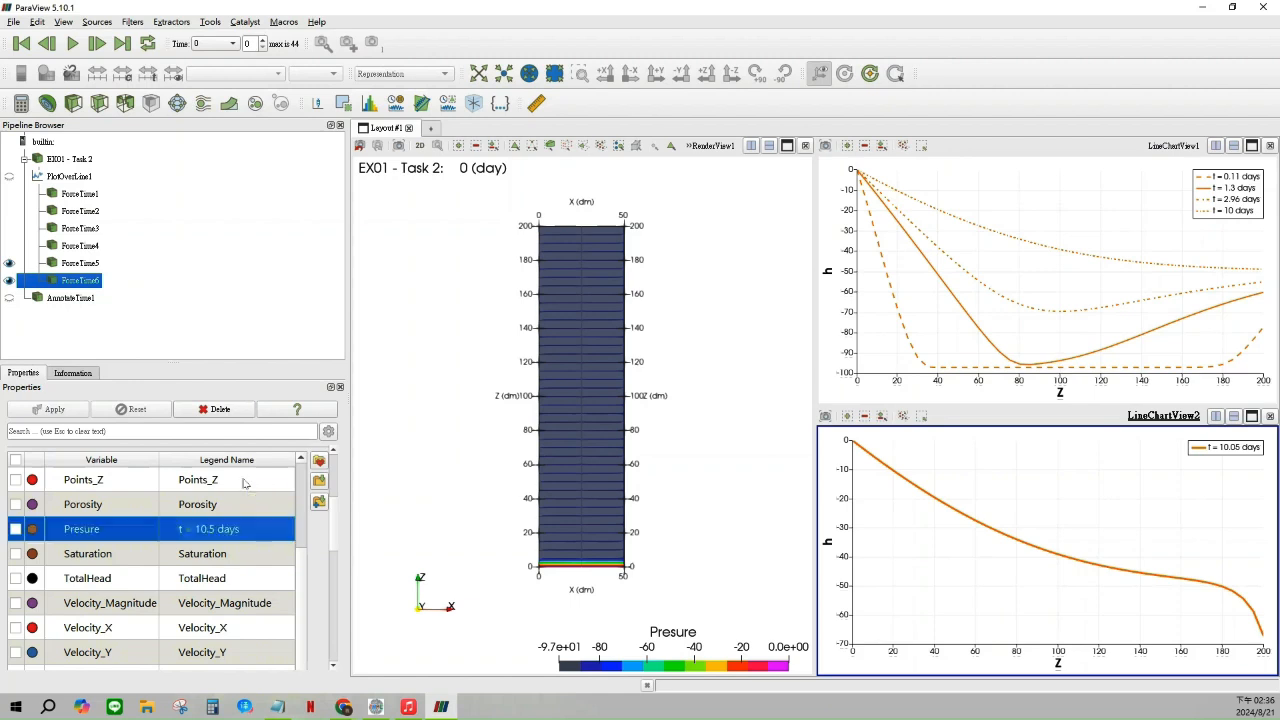
pyautogui.click(15, 529)
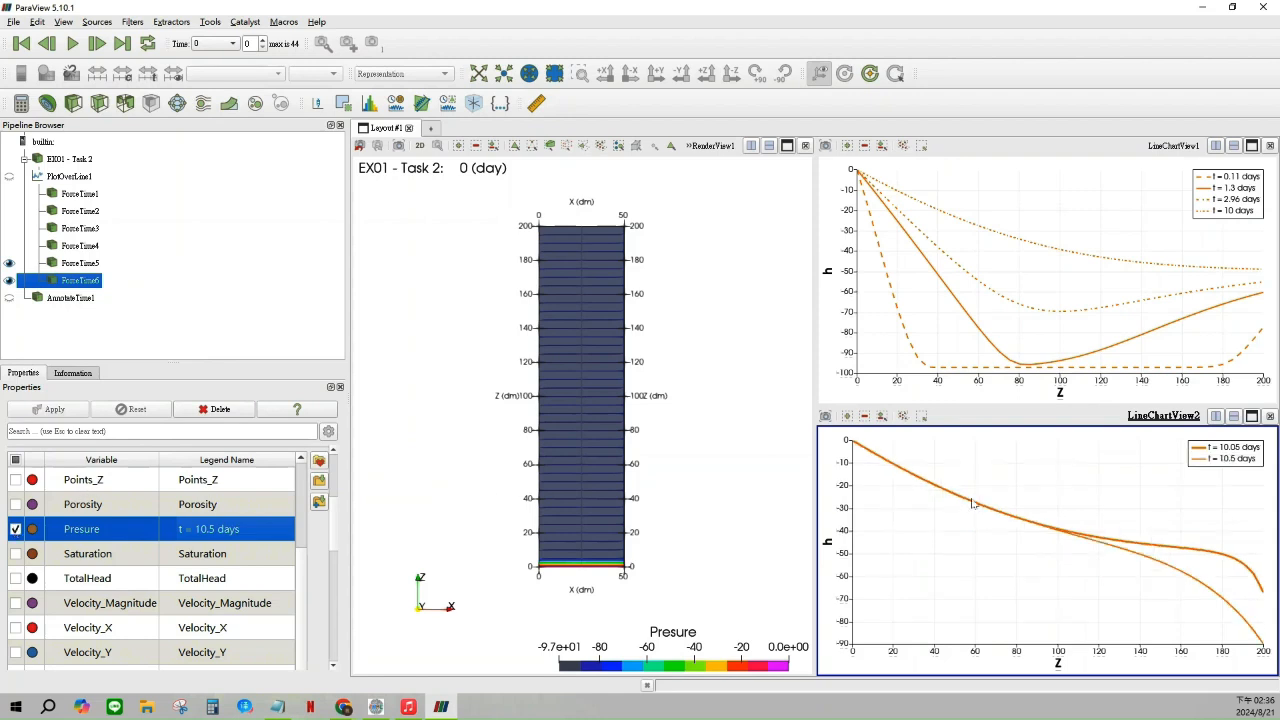
# Format ForceTime6's Presure curve with a line thickness of 3.0 and the Dash Dot line style
pyautogui.scroll(-3, 305, 543)
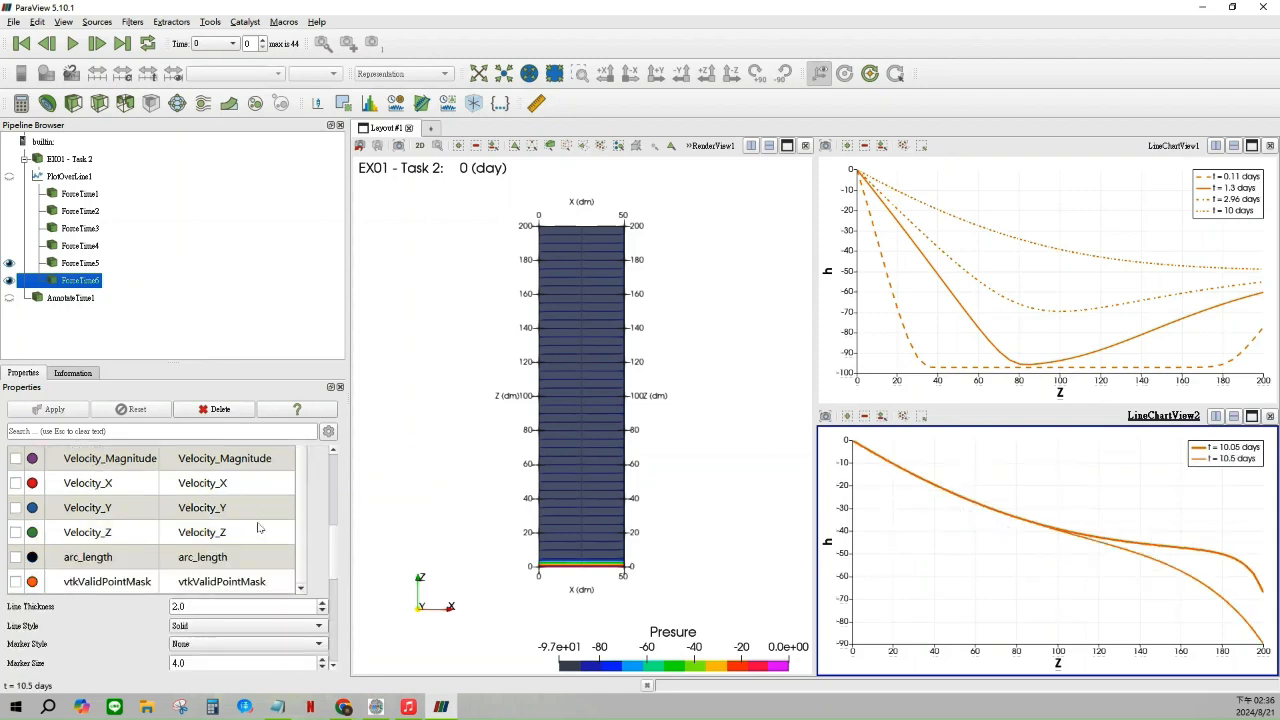
pyautogui.click(321, 603)
pyautogui.click(245, 626)
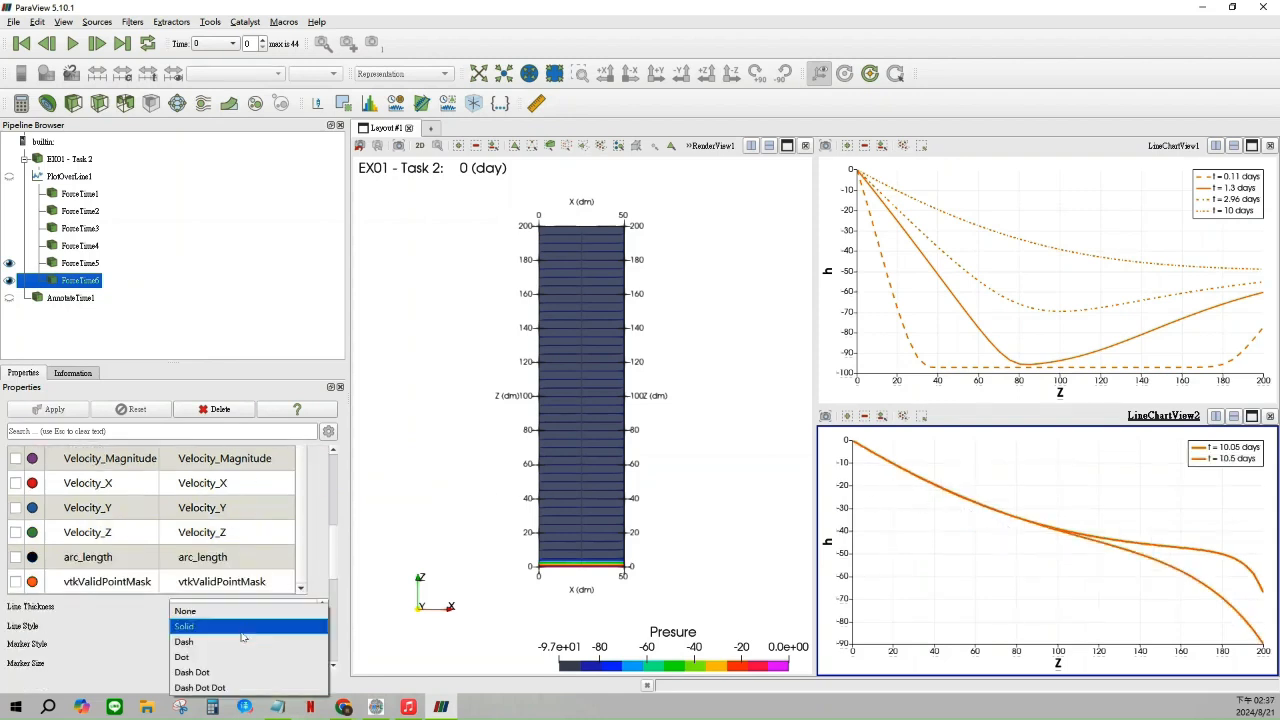
pyautogui.click(240, 672)
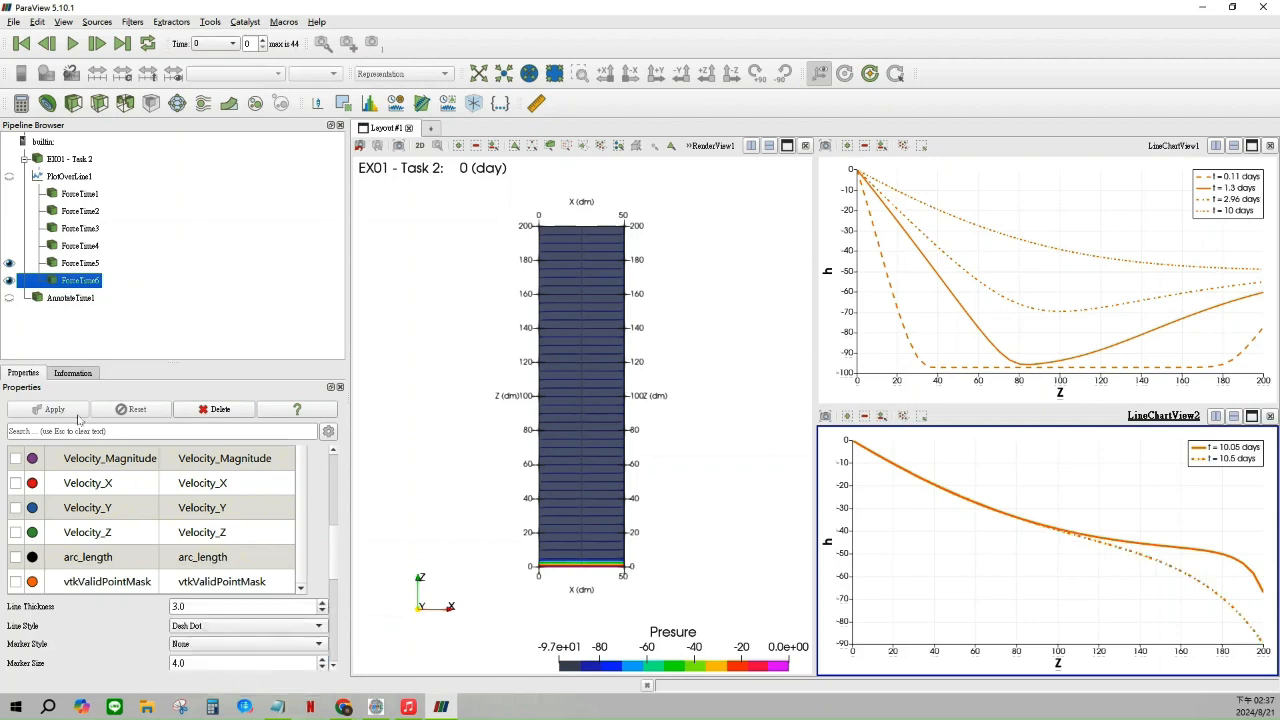
pyautogui.scroll(-8, 123, 460)
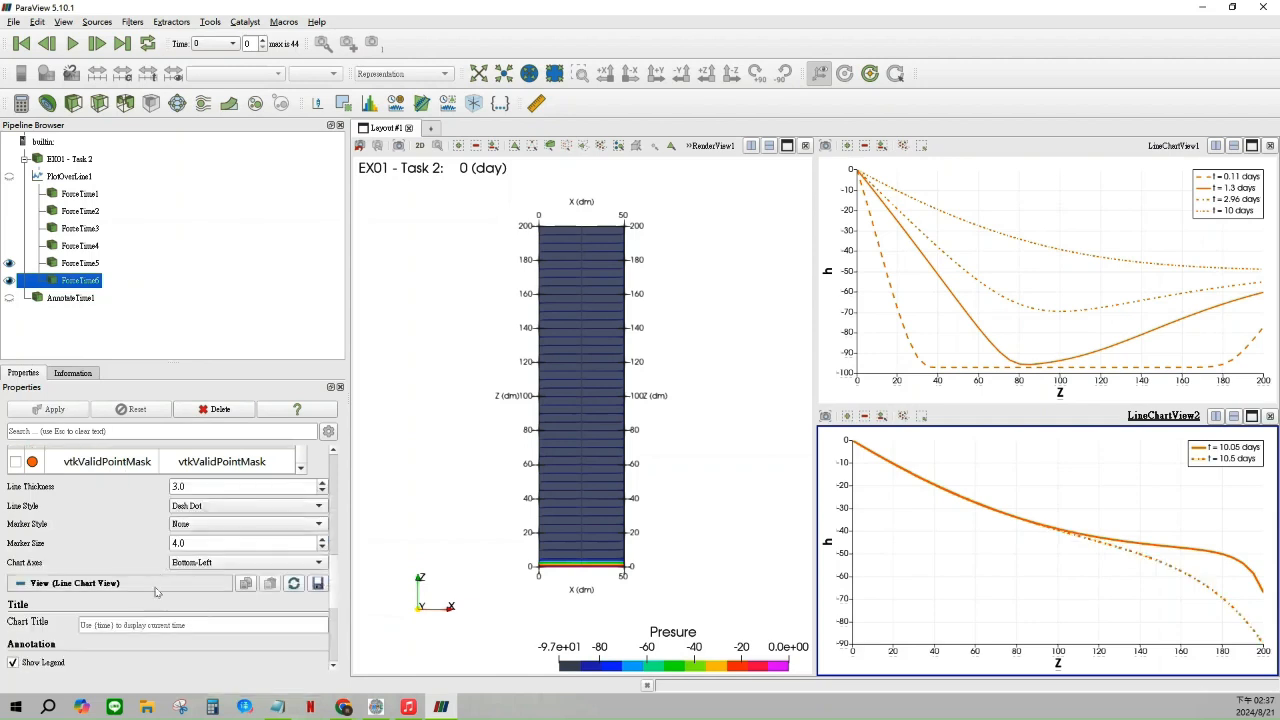
pyautogui.scroll(6, 152, 602)
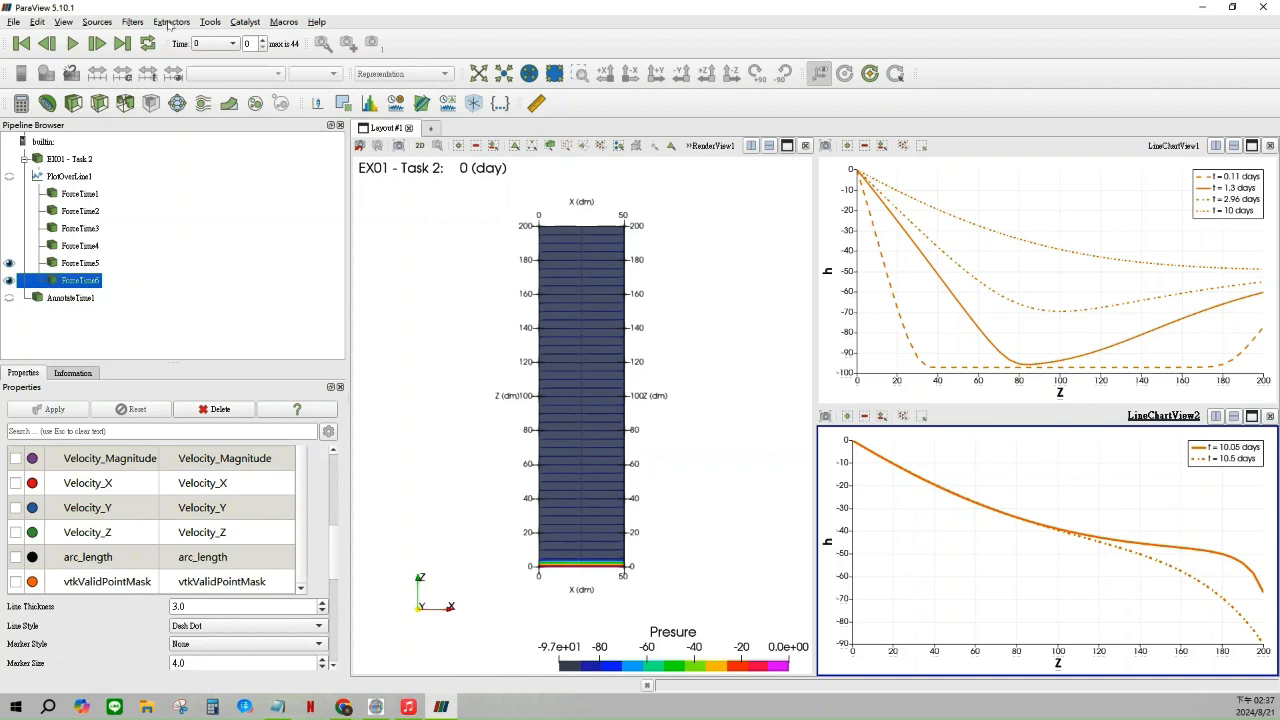
# Add another Force Time filter to PlotOverLine1 with a forced time of 12.96 and show it in the second line chart
pyautogui.click(86, 177)
pyautogui.click(130, 22)
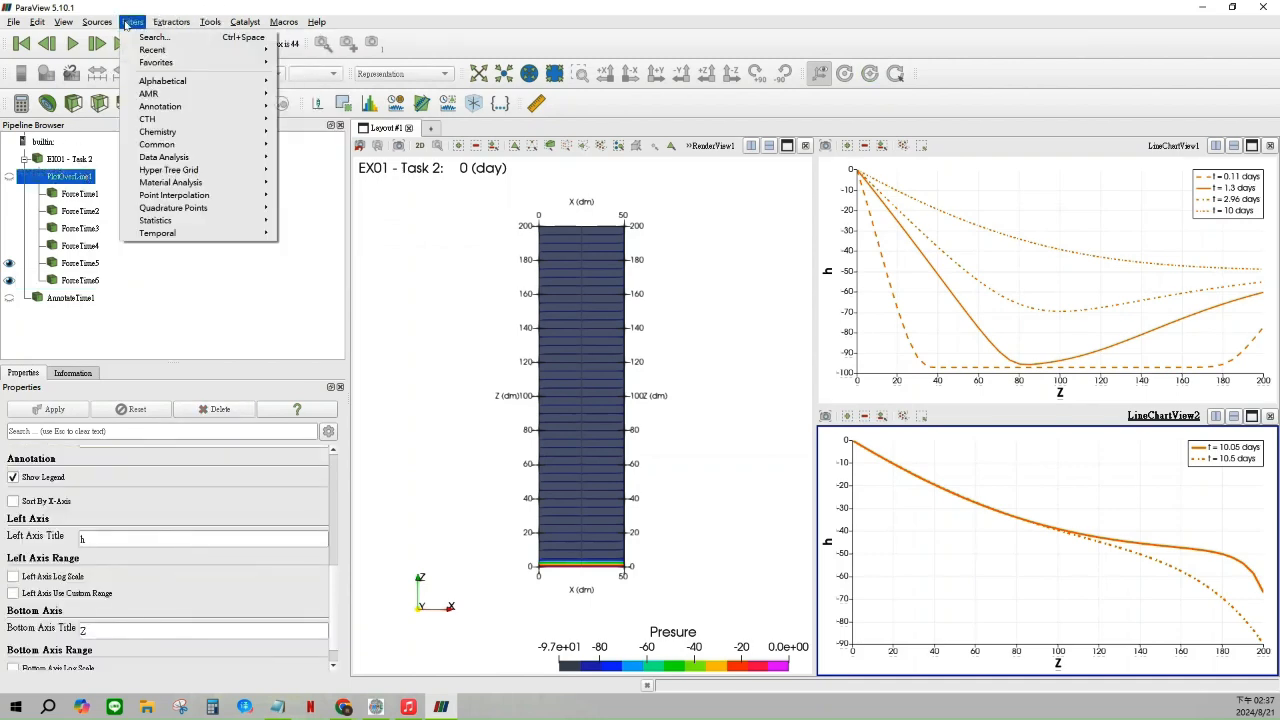
pyautogui.moveTo(200, 233)
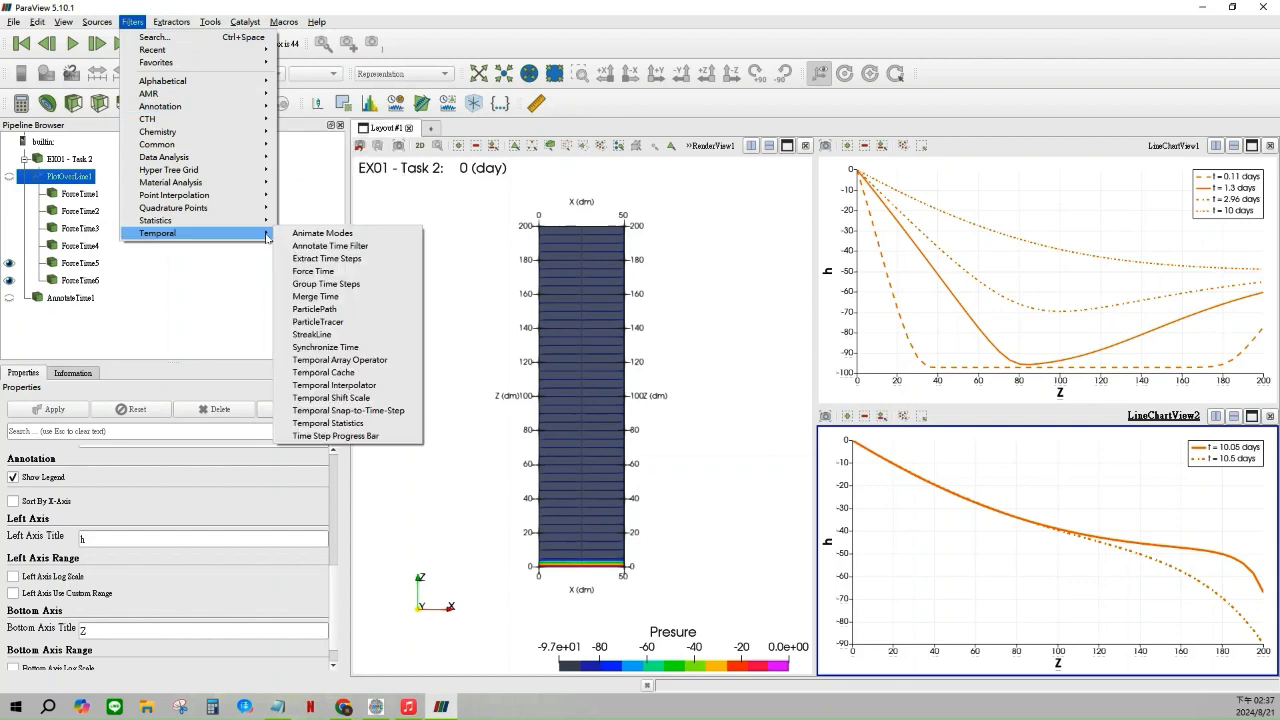
pyautogui.click(322, 260)
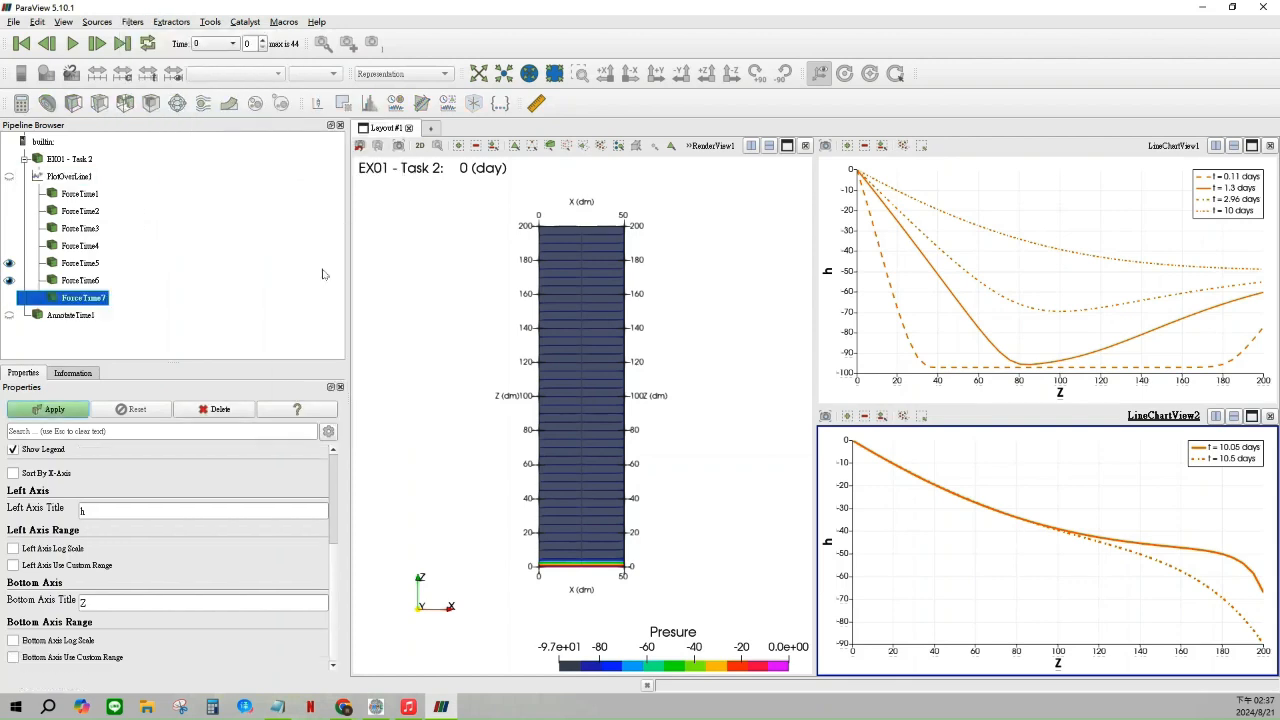
pyautogui.doubleClick(132, 492)
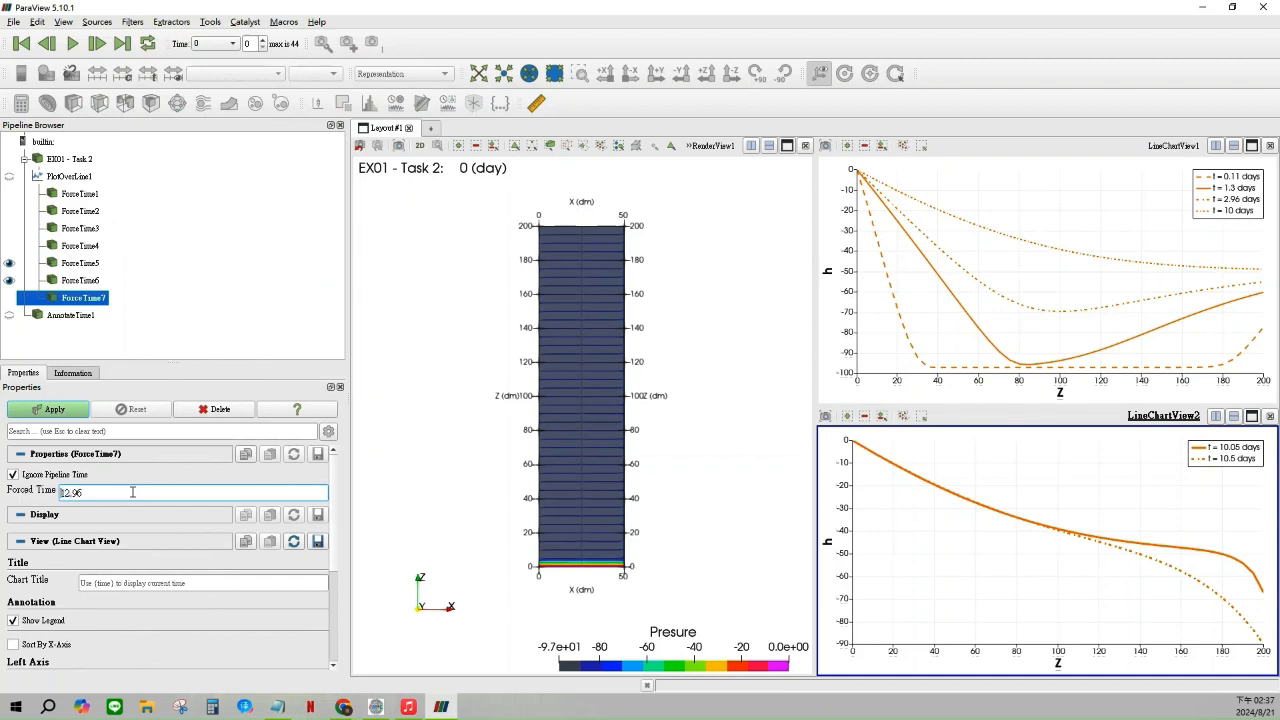
pyautogui.scroll(-5, 134, 520)
pyautogui.scroll(5, 135, 541)
pyautogui.click(10, 298)
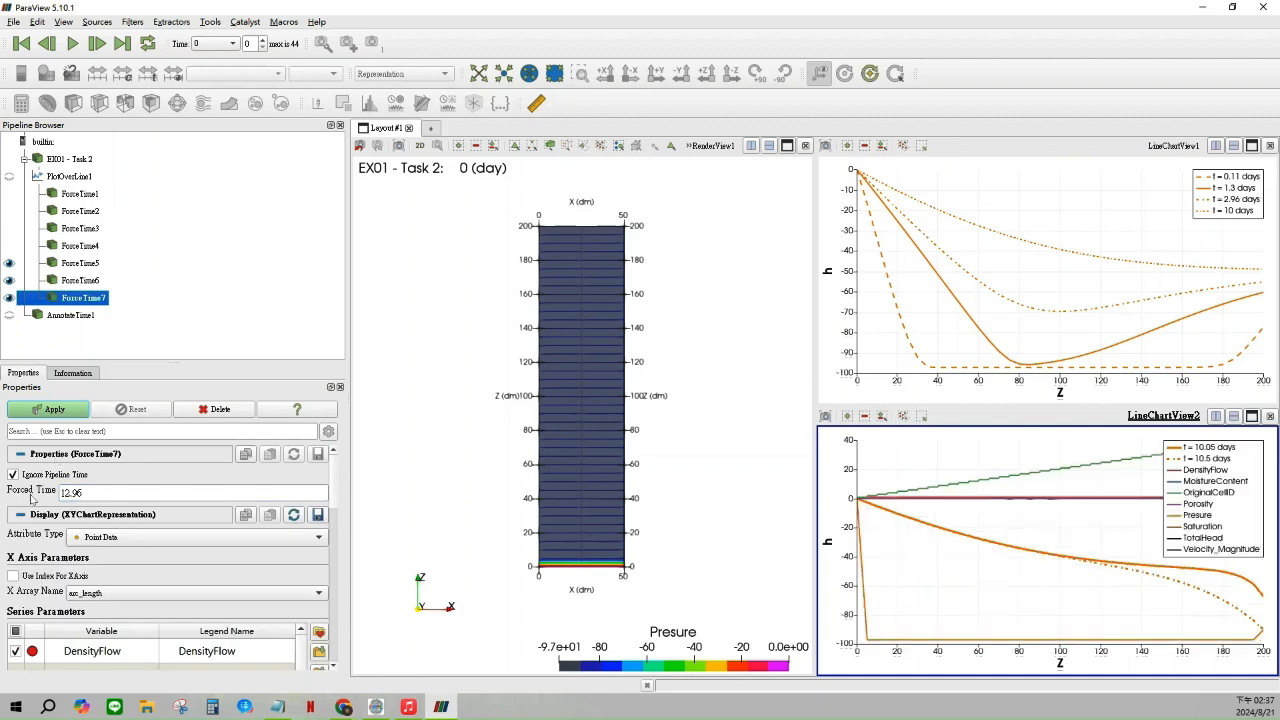
# Apply the ForceTime7 filter and plot only its Presure series, hiding all its other series
pyautogui.scroll(-3, 30, 505)
pyautogui.click(16, 510)
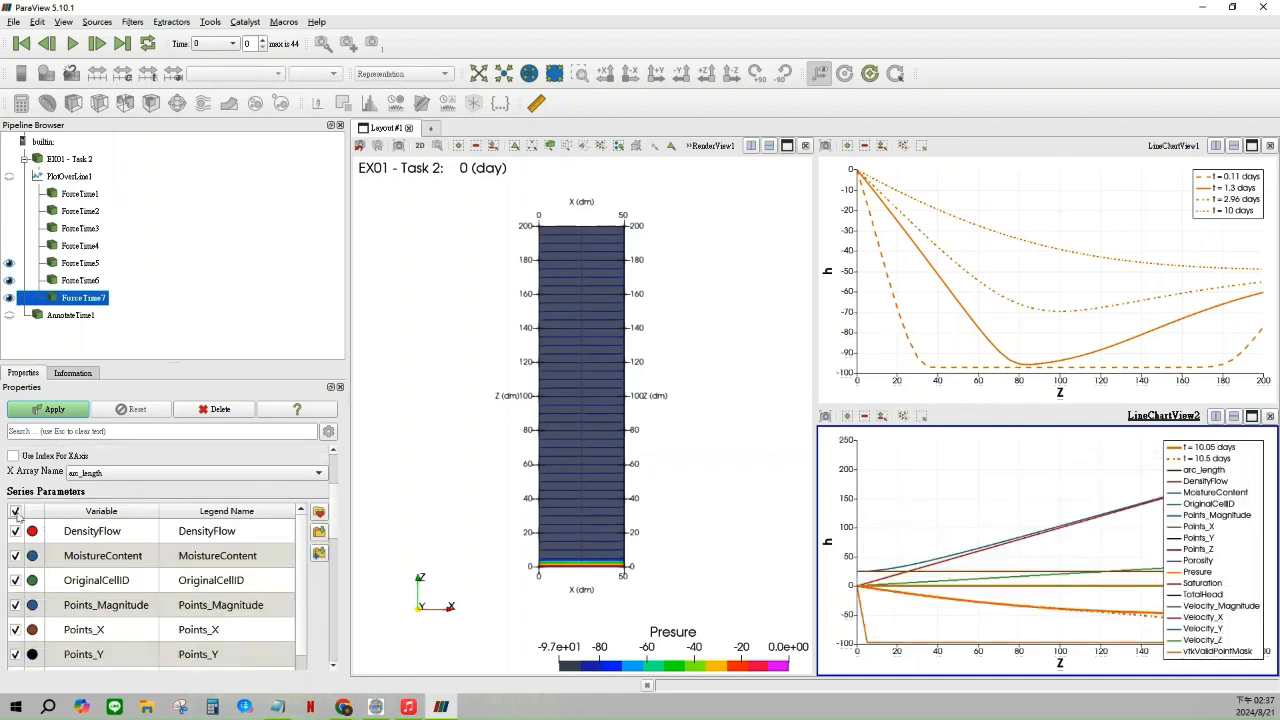
pyautogui.click(15, 511)
pyautogui.click(48, 409)
pyautogui.scroll(-2, 78, 520)
pyautogui.scroll(-2, 78, 520)
pyautogui.click(16, 608)
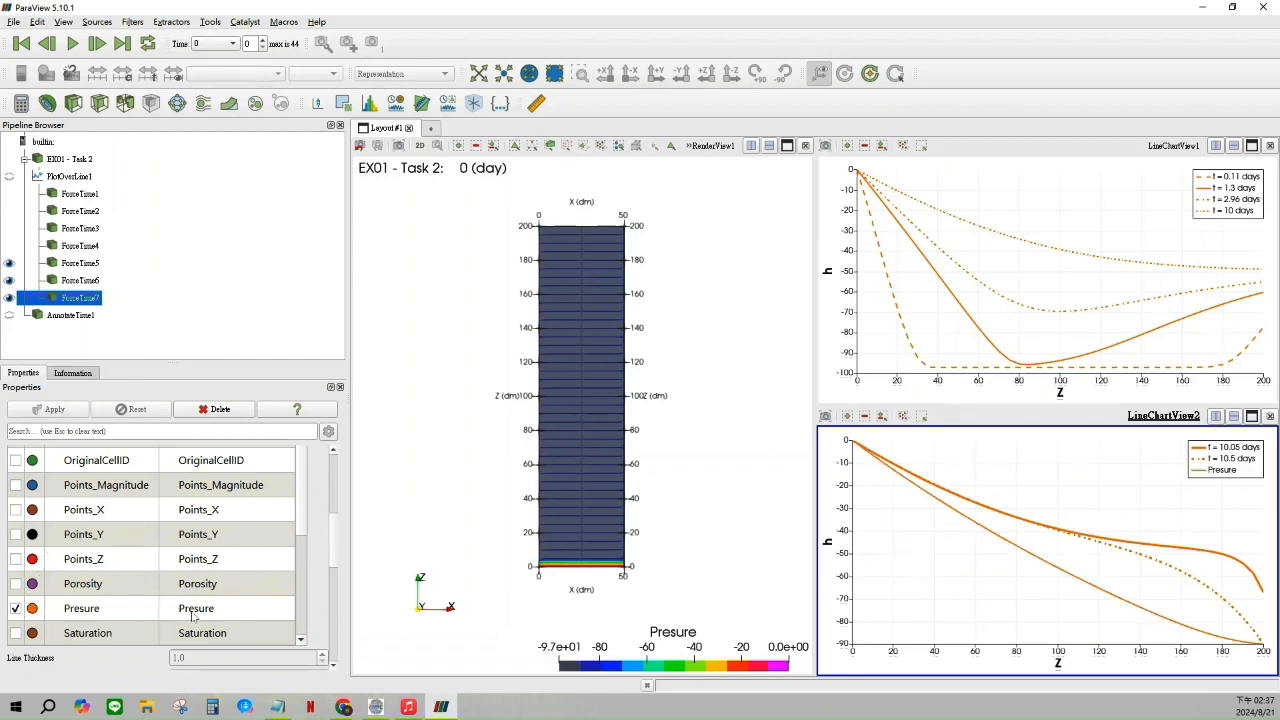
# Change the legend name of ForceTime7's Presure curve to "t = 12.96 days"
pyautogui.doubleClick(192, 609)
pyautogui.write('t = 0.1 days')
pyautogui.moveTo(205, 608); pyautogui.dragTo(191, 608)
pyautogui.write('12.96')
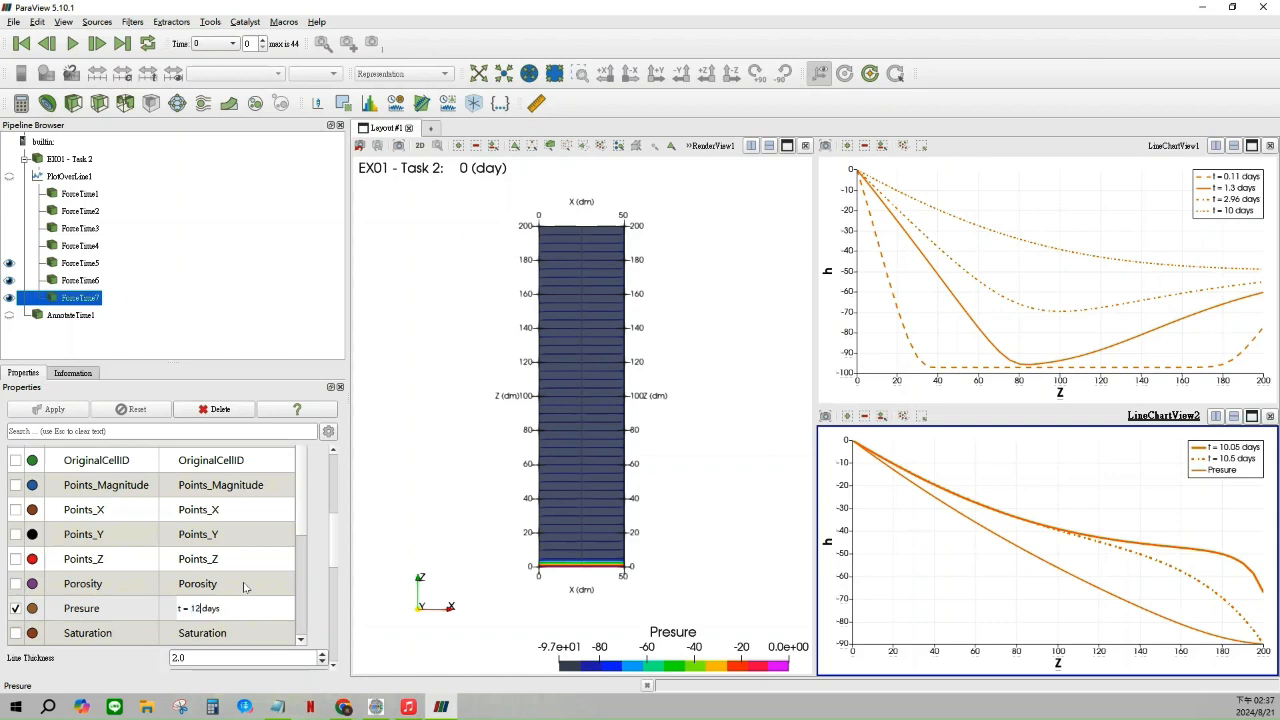
pyautogui.press('Return')
# Format ForceTime7's Presure curve with a line thickness of 3.0 and the Dash Dot Dot line style
pyautogui.scroll(-10, 245, 595)
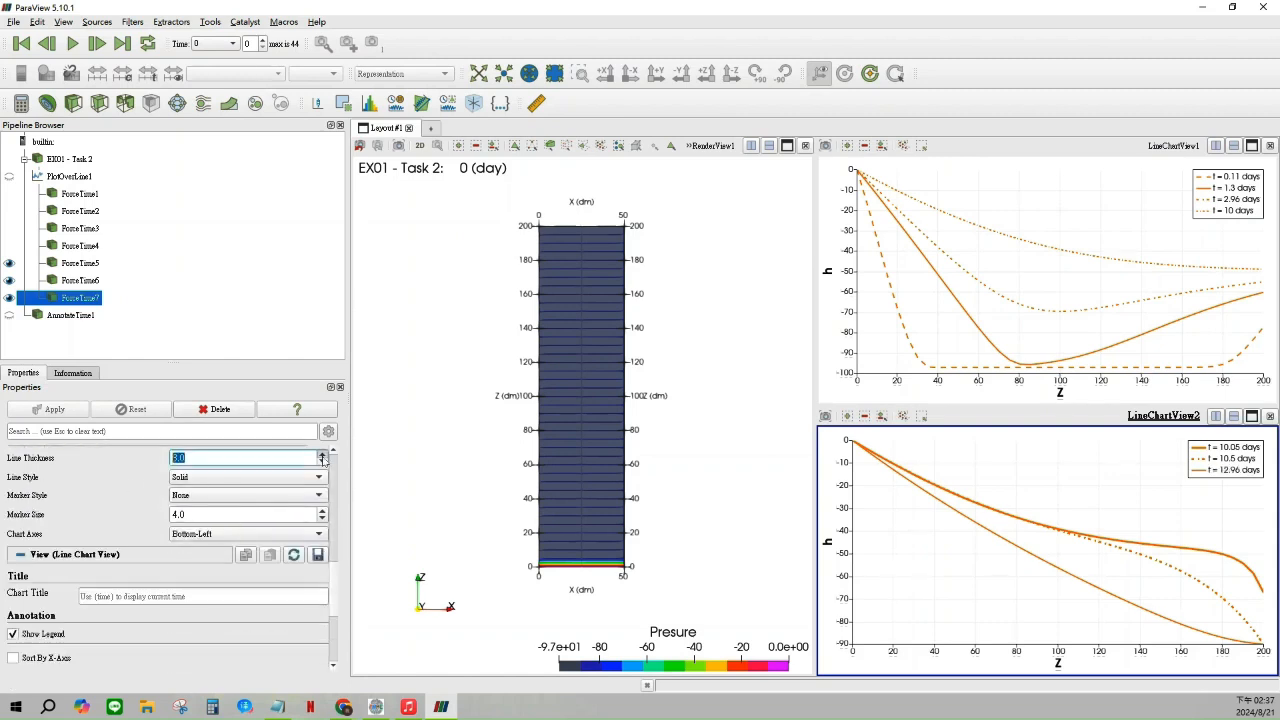
pyautogui.click(314, 477)
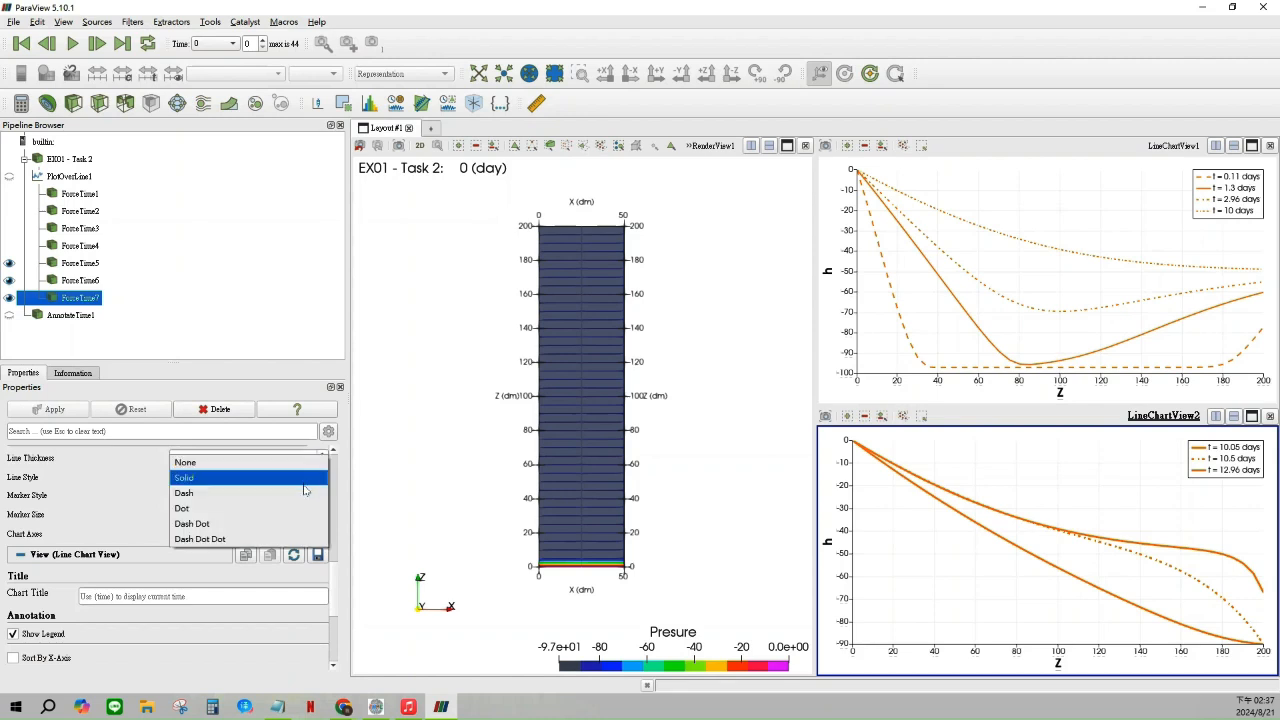
pyautogui.click(261, 523)
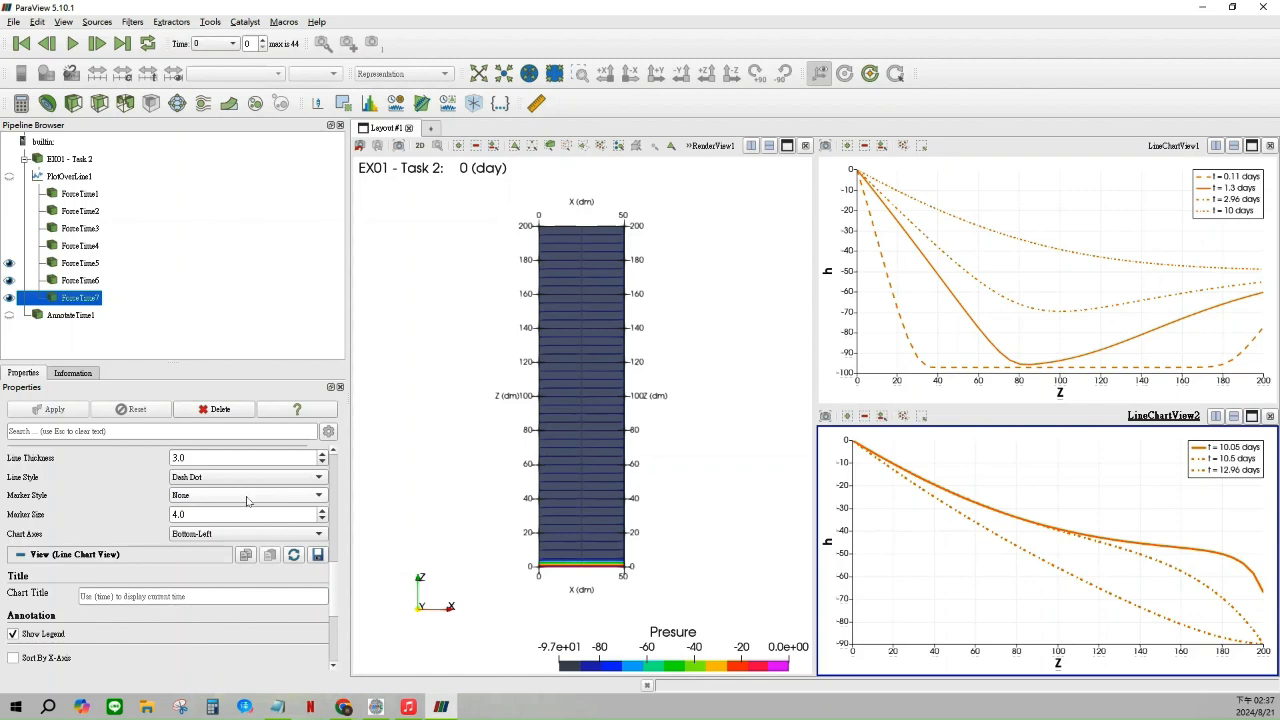
pyautogui.click(242, 478)
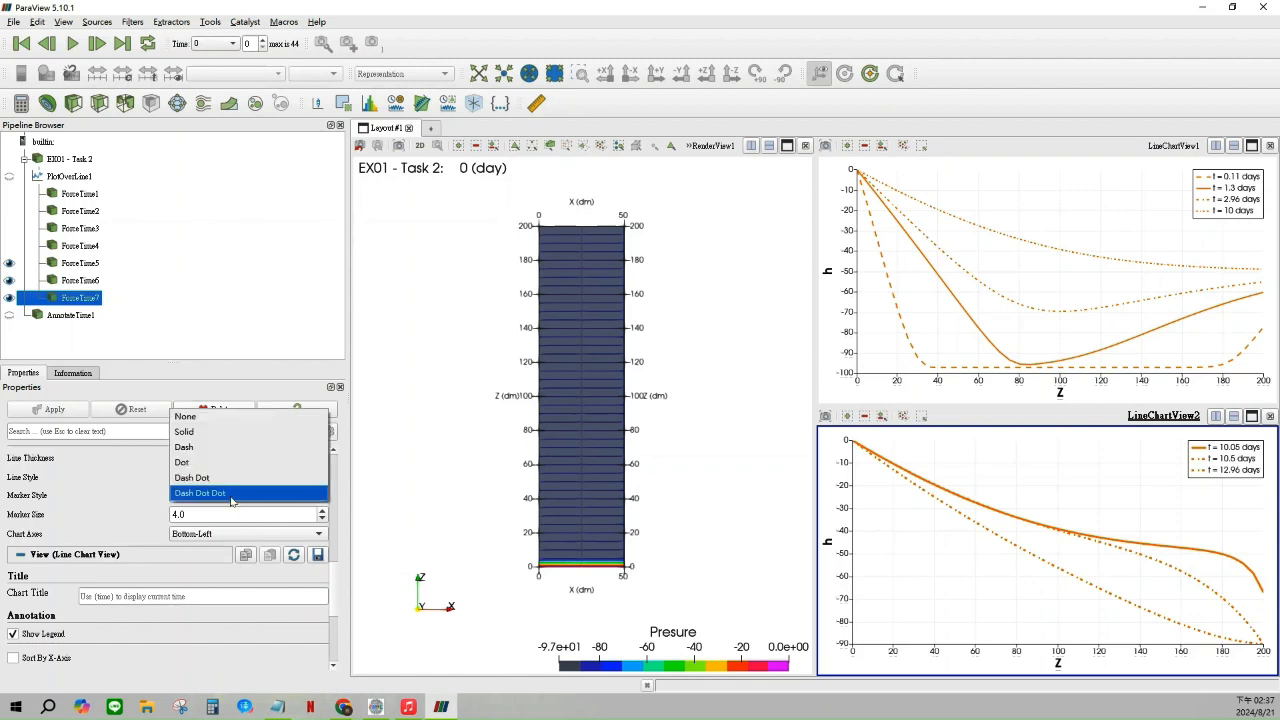
pyautogui.click(231, 495)
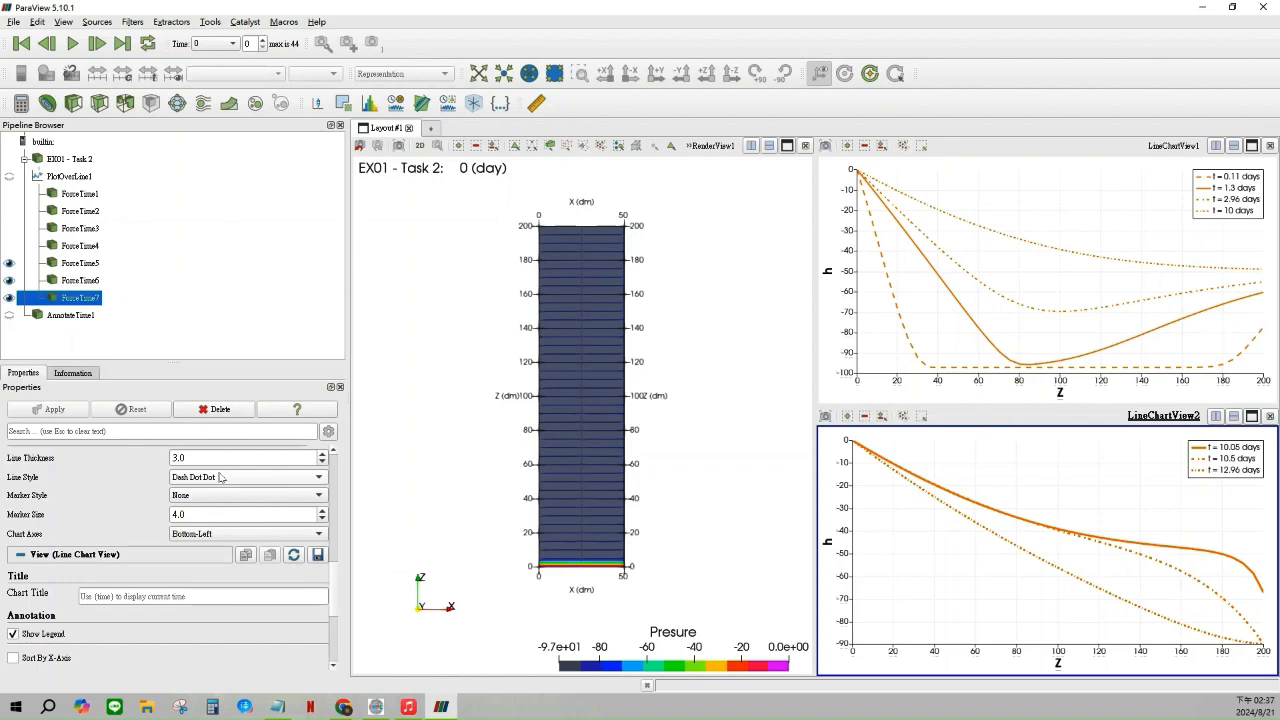
pyautogui.scroll(2, 177, 568)
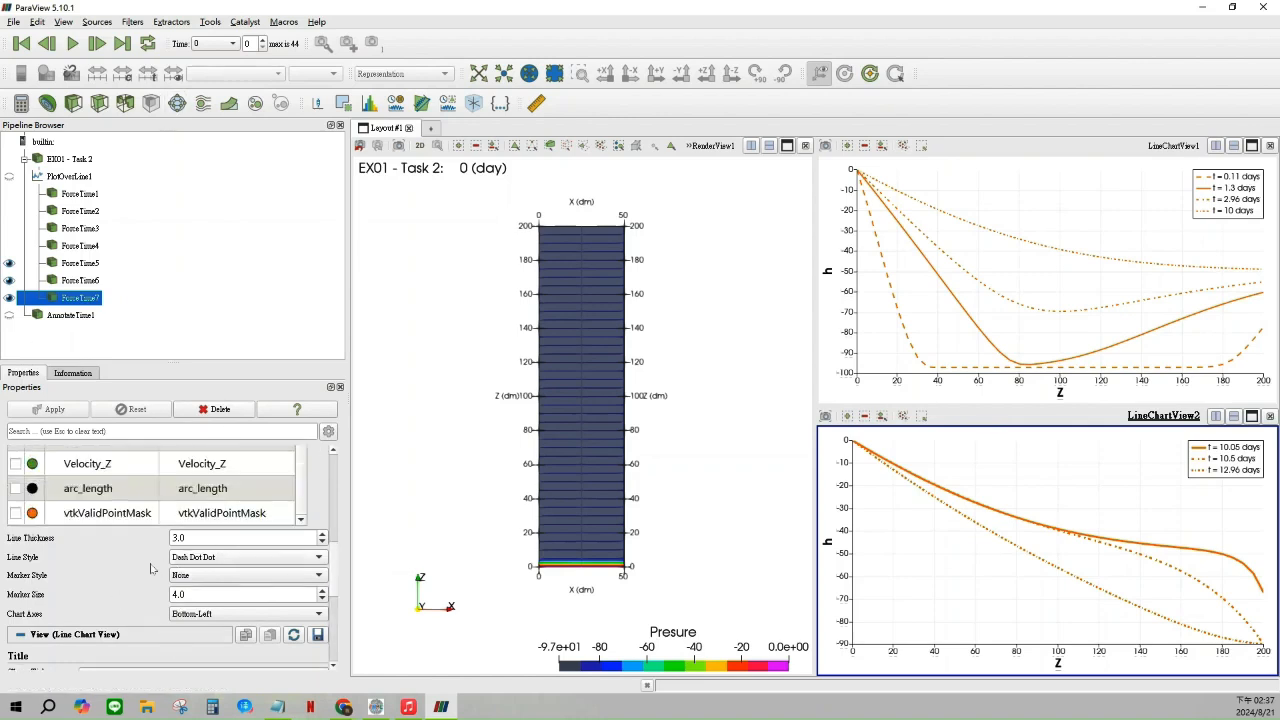
pyautogui.scroll(-5, 140, 568)
pyautogui.scroll(10, 120, 563)
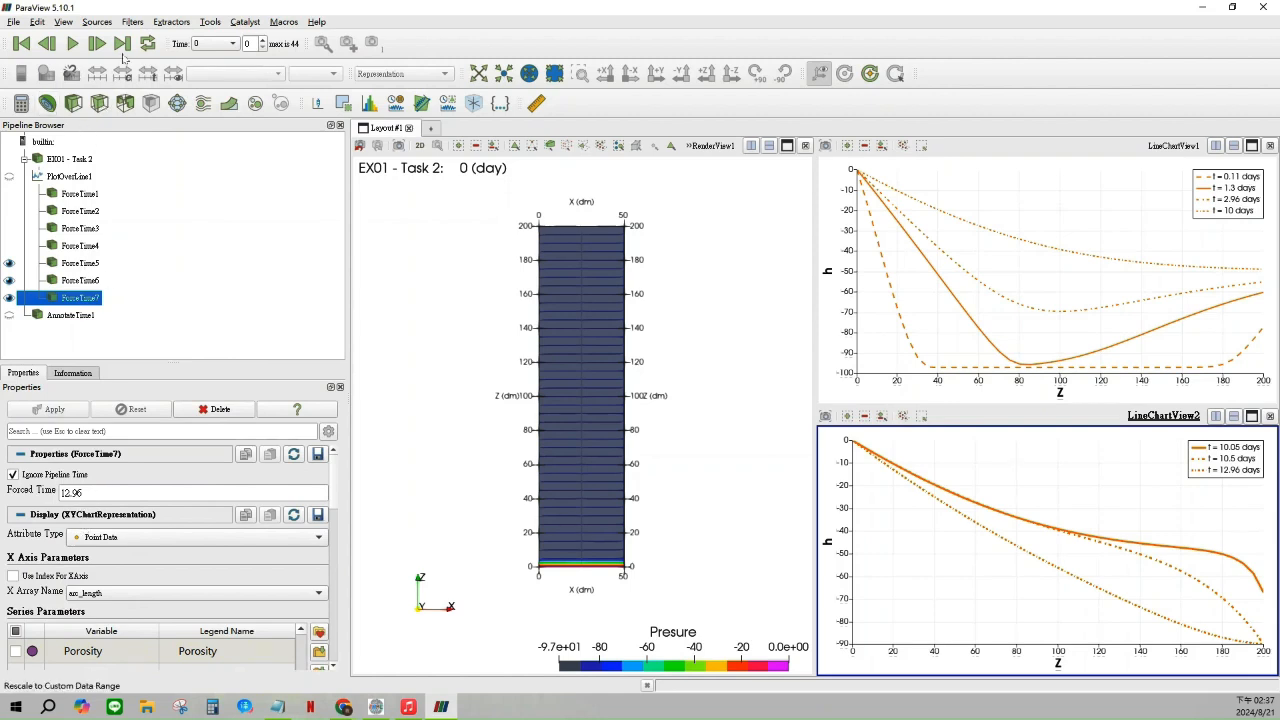
# Add another Force Time filter to PlotOverLine1 with a forced time of 20 and show it in the second line chart
pyautogui.click(87, 177)
pyautogui.click(132, 22)
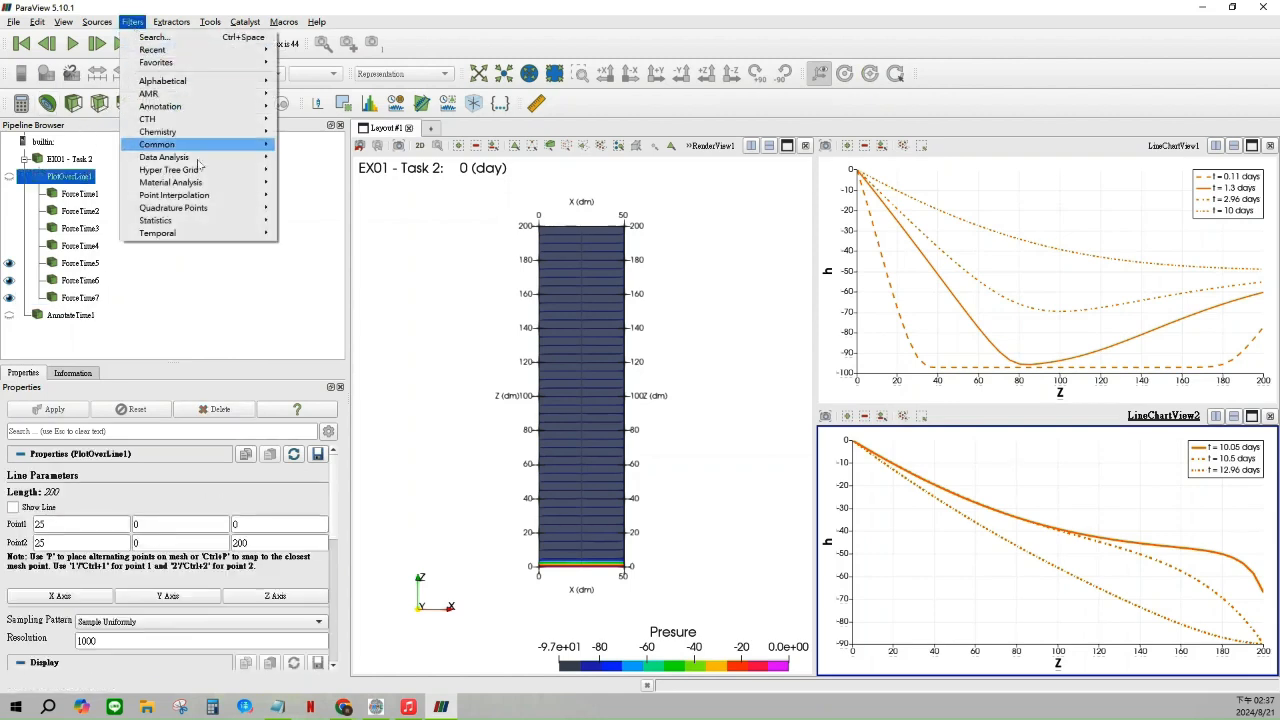
pyautogui.moveTo(190, 233)
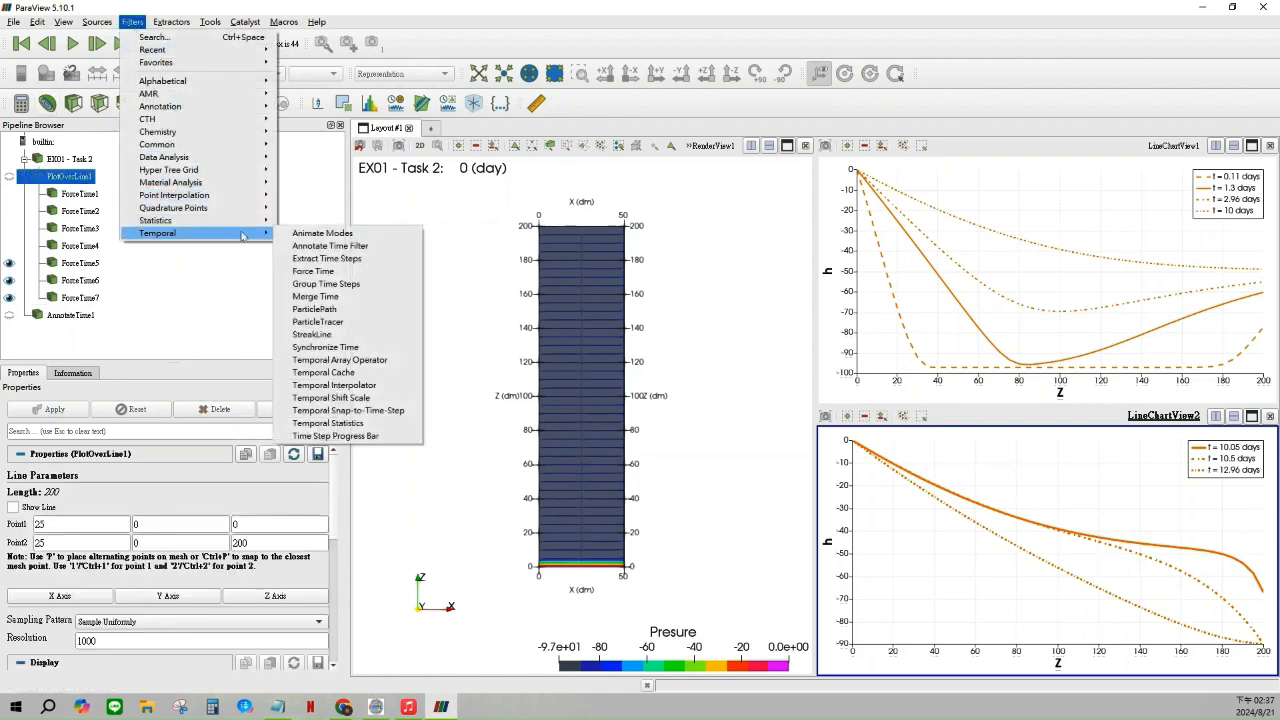
pyautogui.click(318, 272)
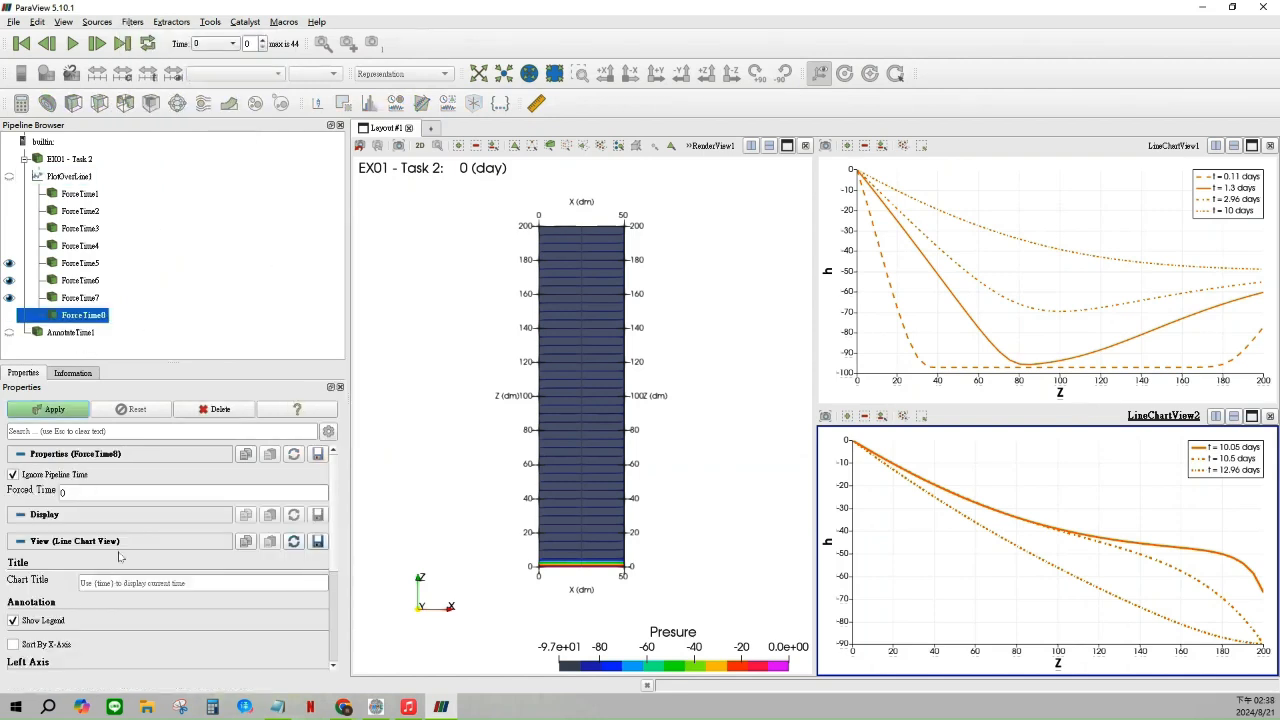
pyautogui.doubleClick(115, 495)
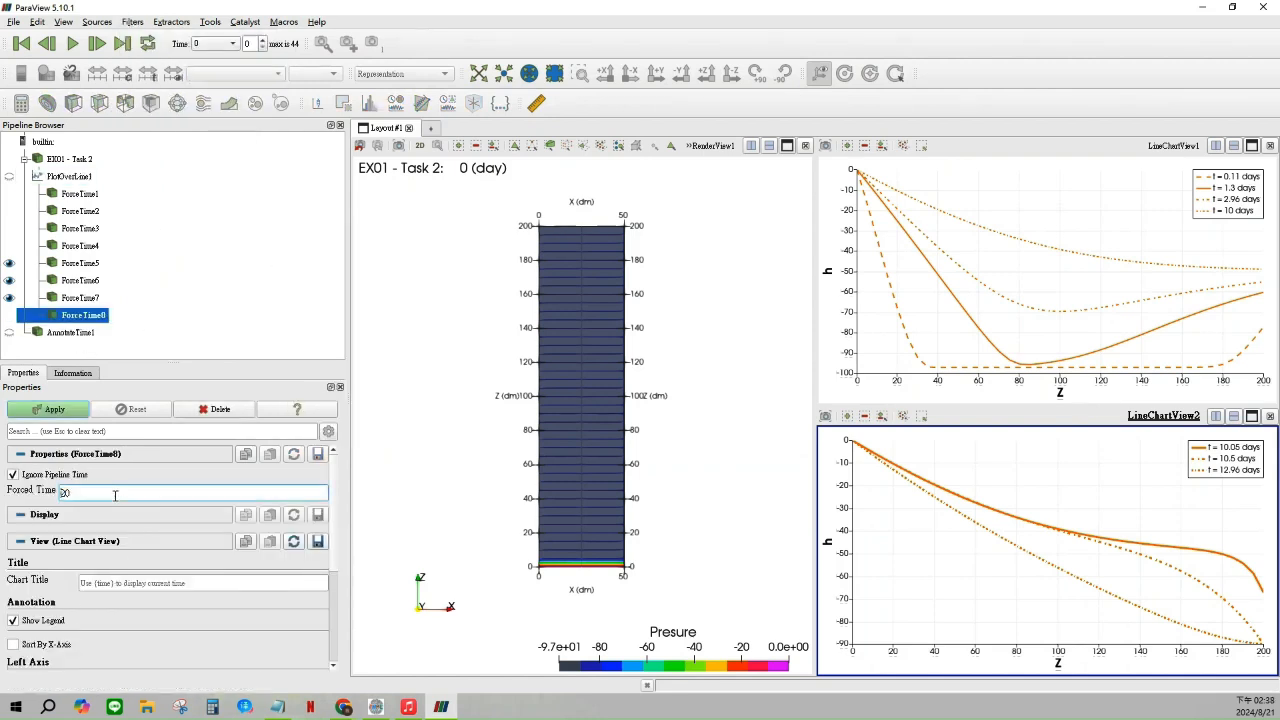
pyautogui.scroll(-1, 127, 552)
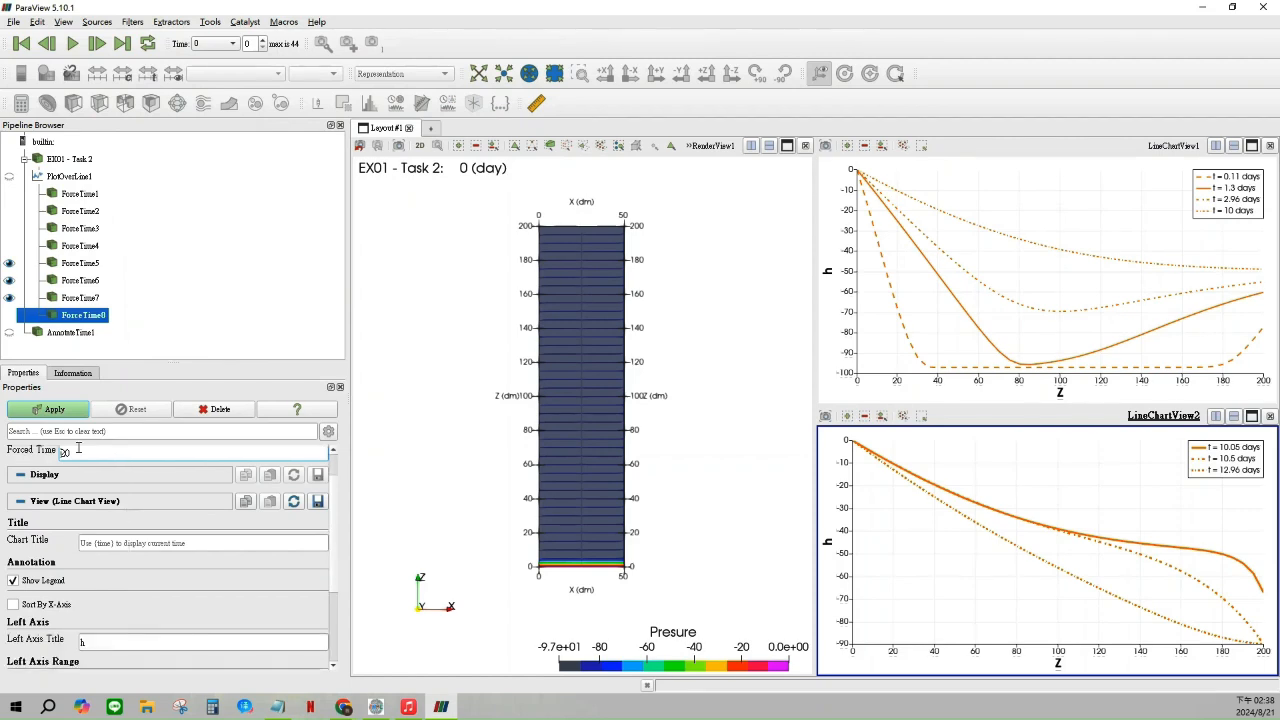
pyautogui.scroll(-1, 97, 551)
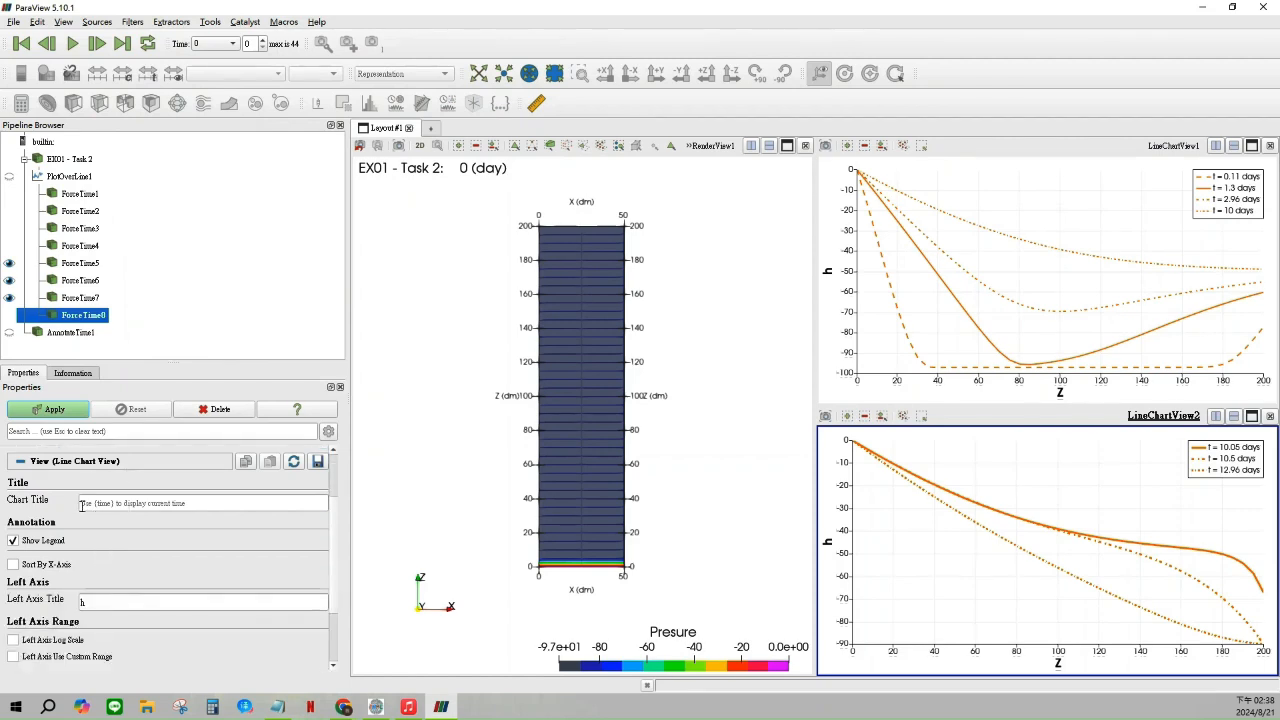
pyautogui.scroll(2, 82, 505)
pyautogui.click(9, 315)
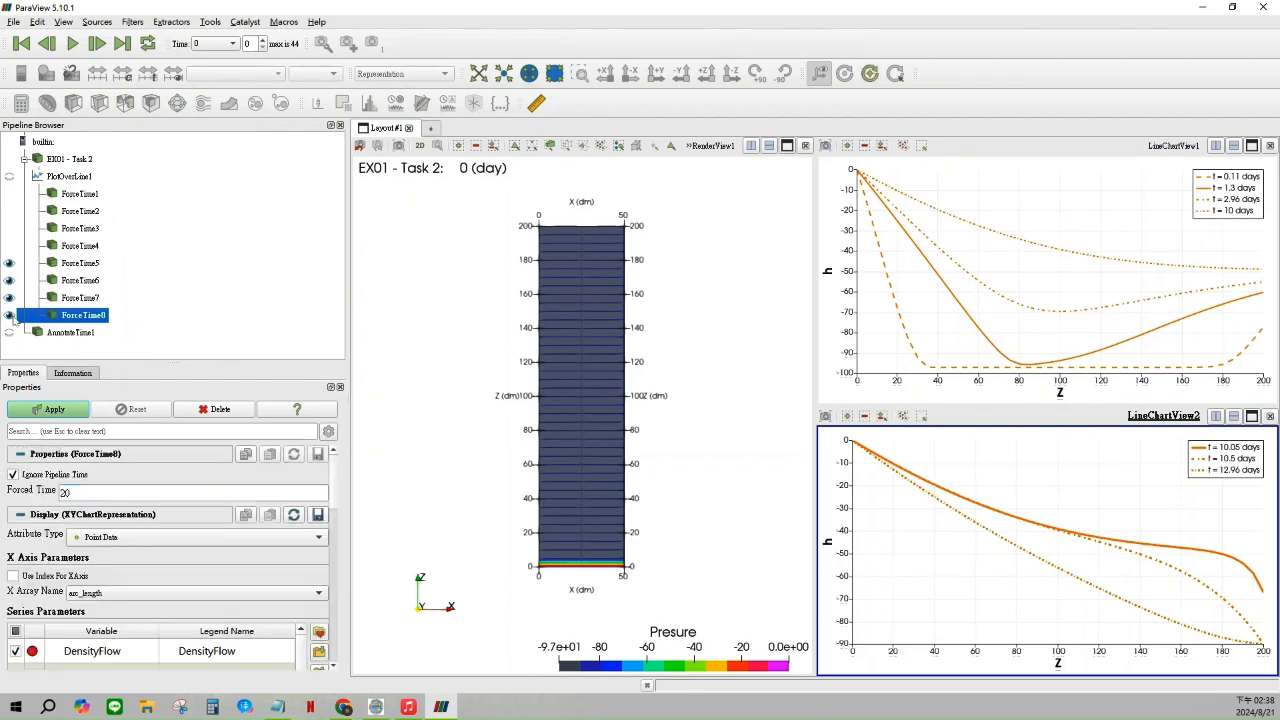
# Apply the ForceTime8 filter and plot only its Presure series, hiding all its other series
pyautogui.click(45, 410)
pyautogui.scroll(-2, 27, 556)
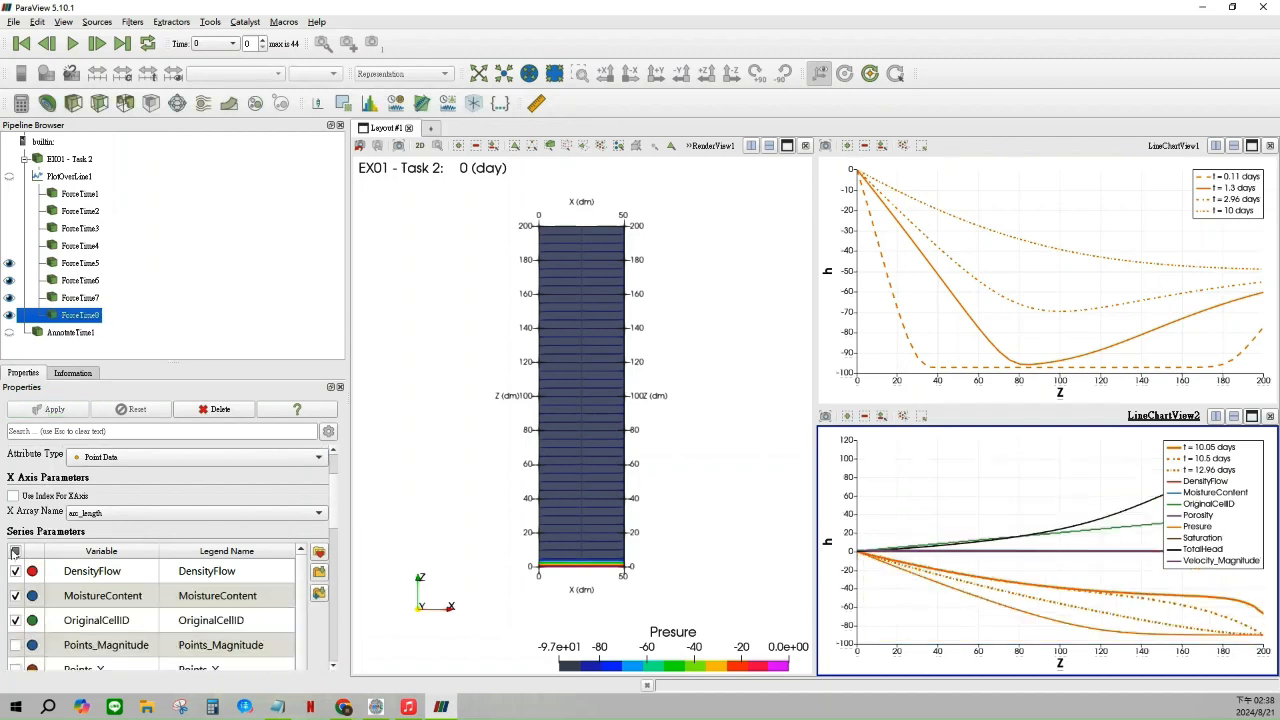
pyautogui.click(14, 552)
pyautogui.scroll(-3, 20, 575)
pyautogui.scroll(4, 20, 575)
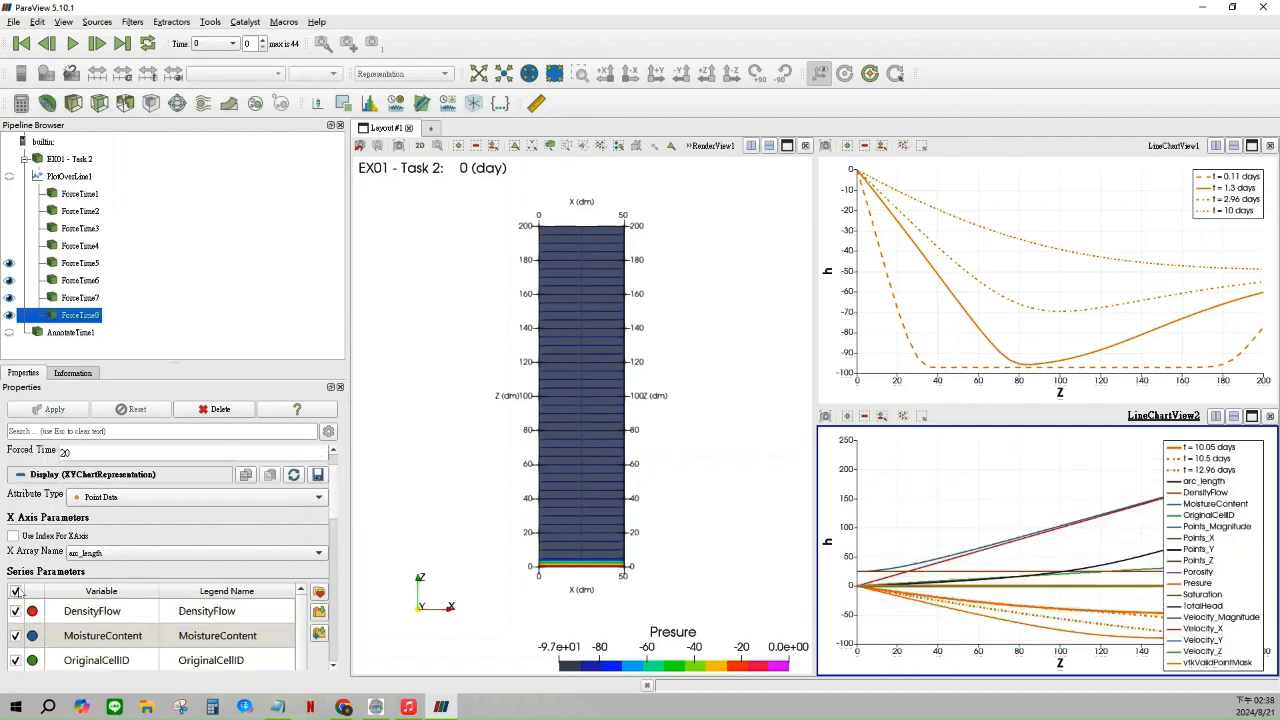
pyautogui.click(15, 592)
pyautogui.scroll(-5, 18, 594)
pyautogui.click(20, 595)
pyautogui.click(16, 595)
# Change the legend name of ForceTime8's Presure curve to "t = 20 days"
pyautogui.doubleClick(202, 595)
pyautogui.write('t = 0.11 days')
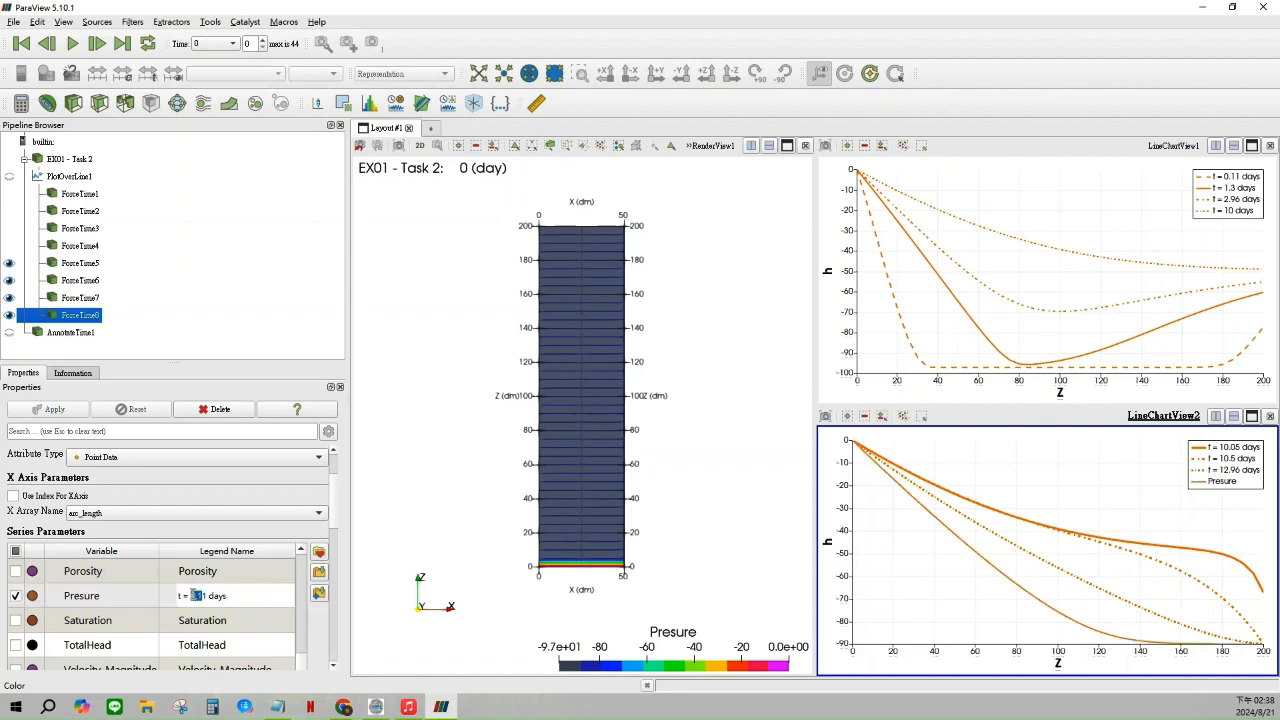
pyautogui.write('20')
pyautogui.press('Return')
# Format ForceTime8's Presure curve with a line thickness of 3.0 and the Dash line style
pyautogui.scroll(-10, 238, 554)
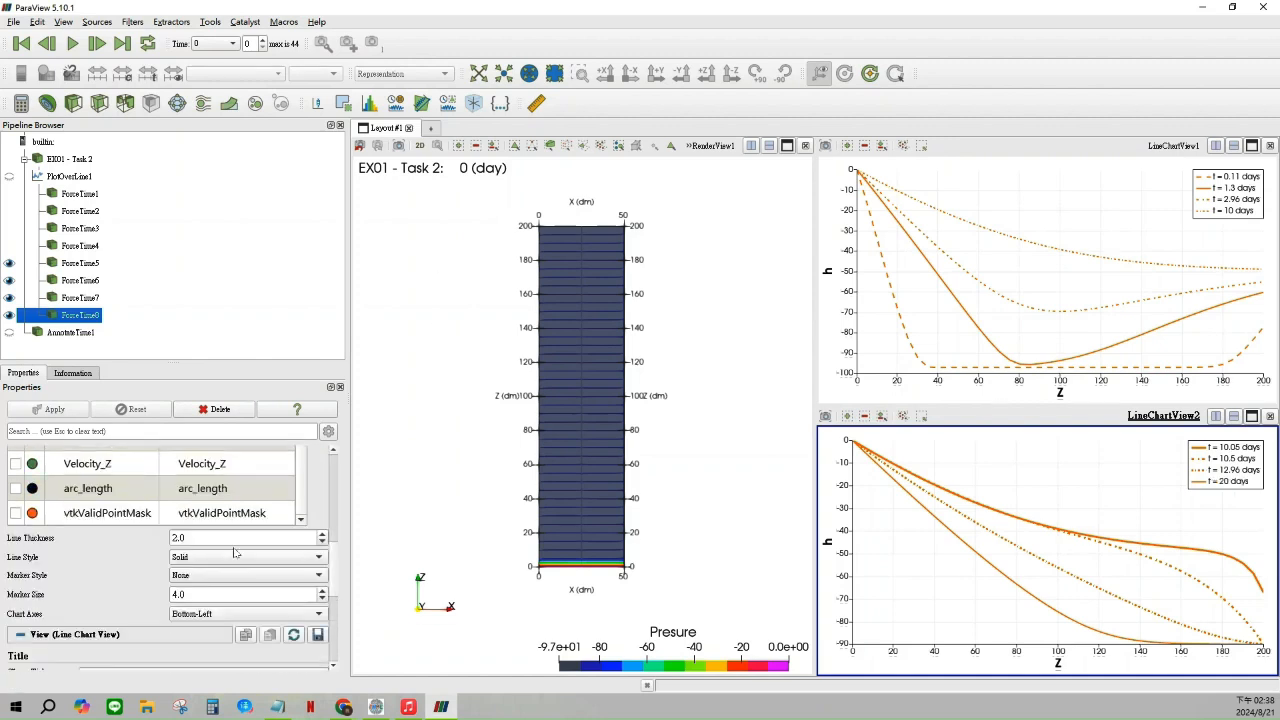
pyautogui.scroll(4, 238, 554)
pyautogui.click(321, 493)
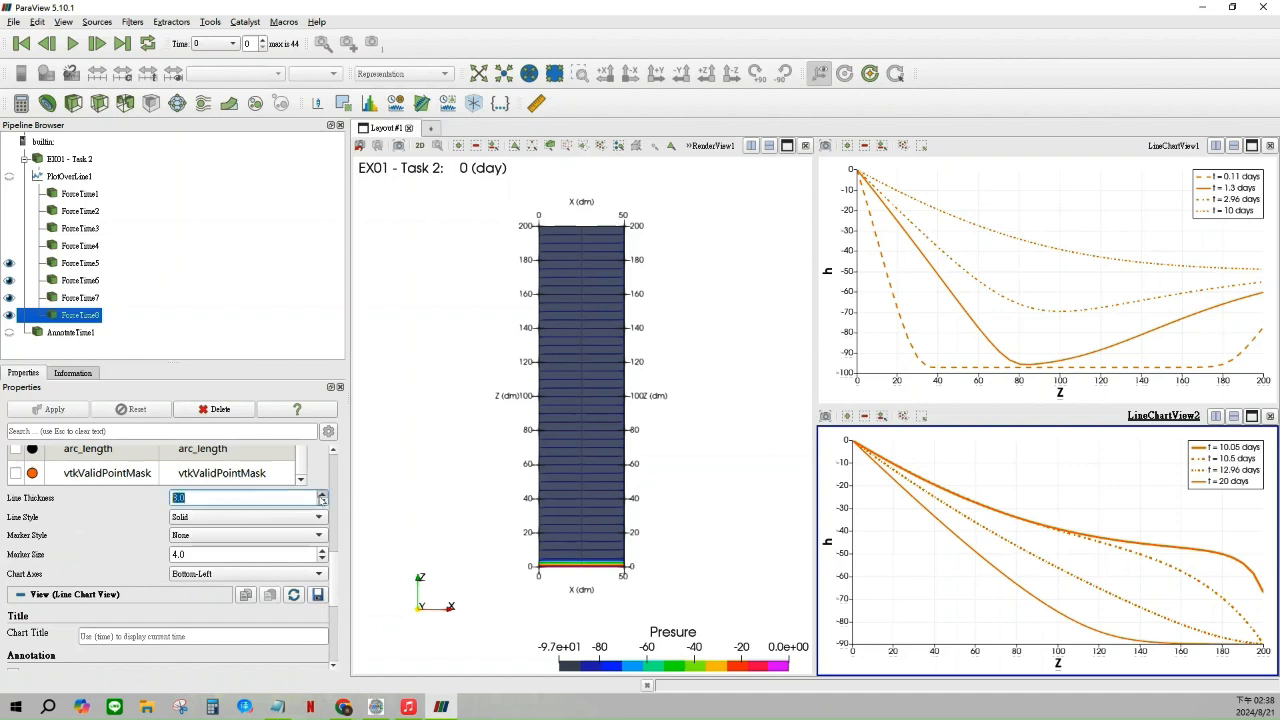
pyautogui.click(316, 516)
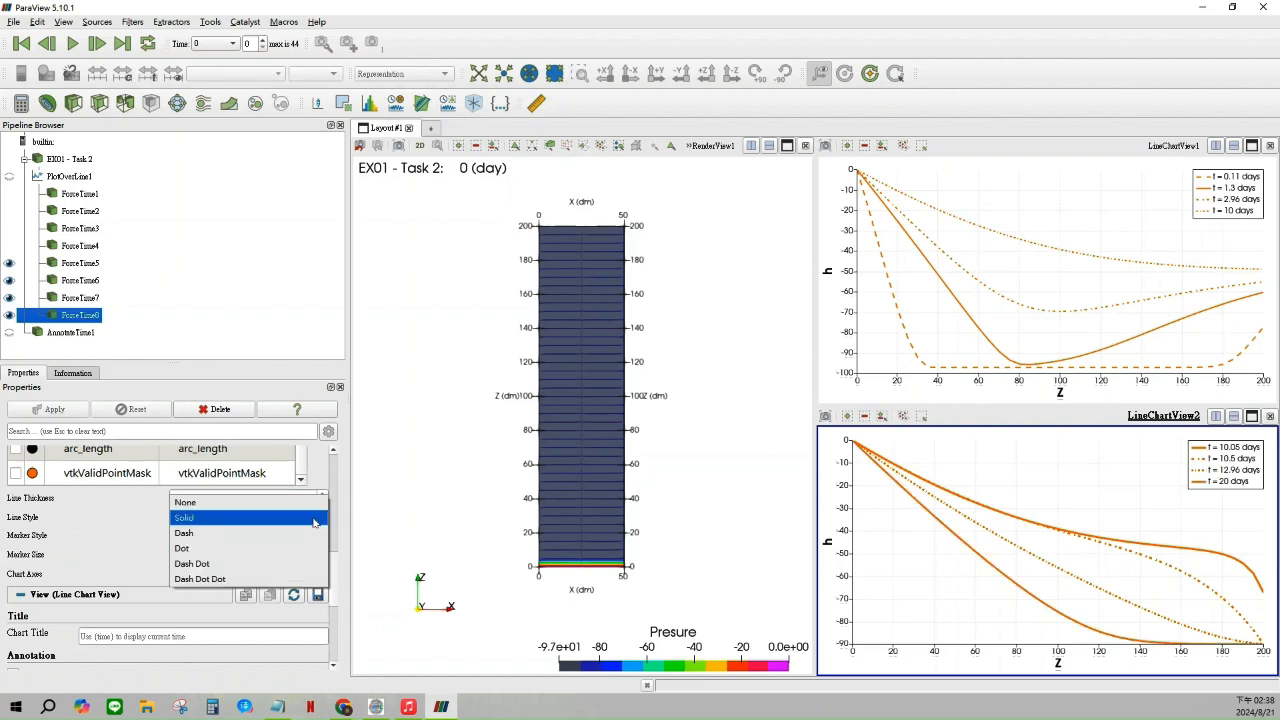
pyautogui.click(187, 535)
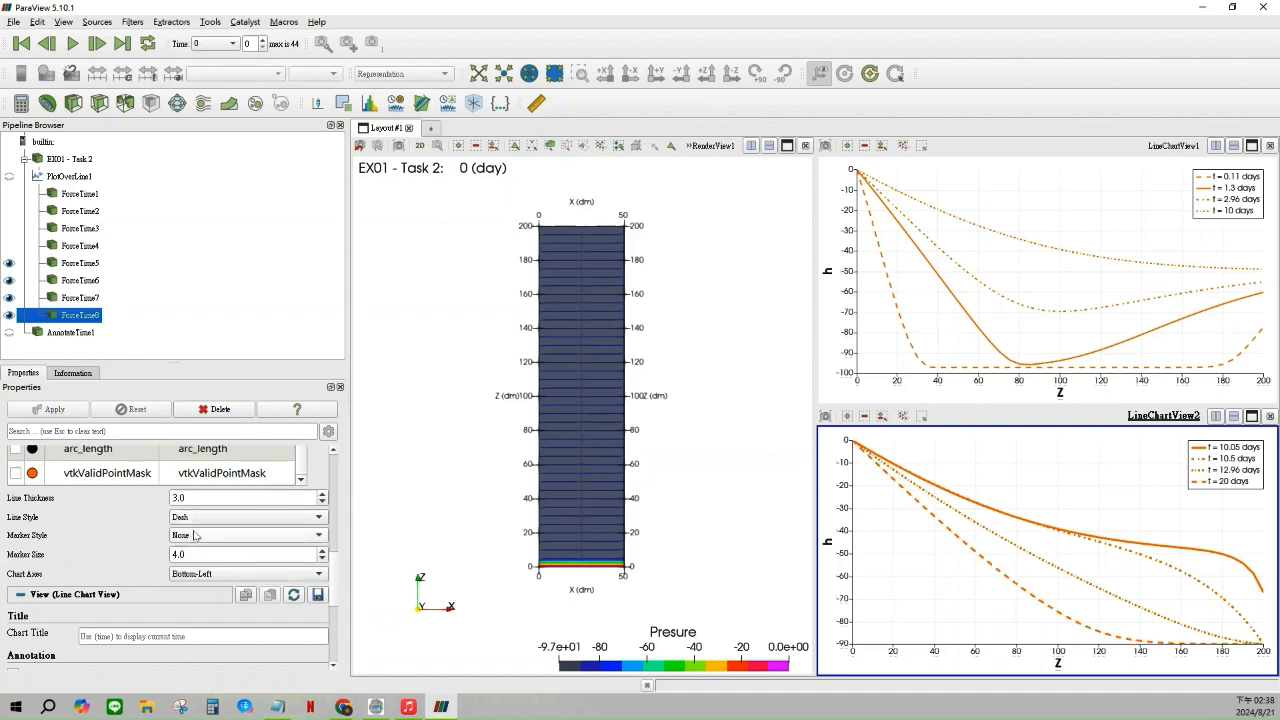
pyautogui.scroll(-5, 129, 550)
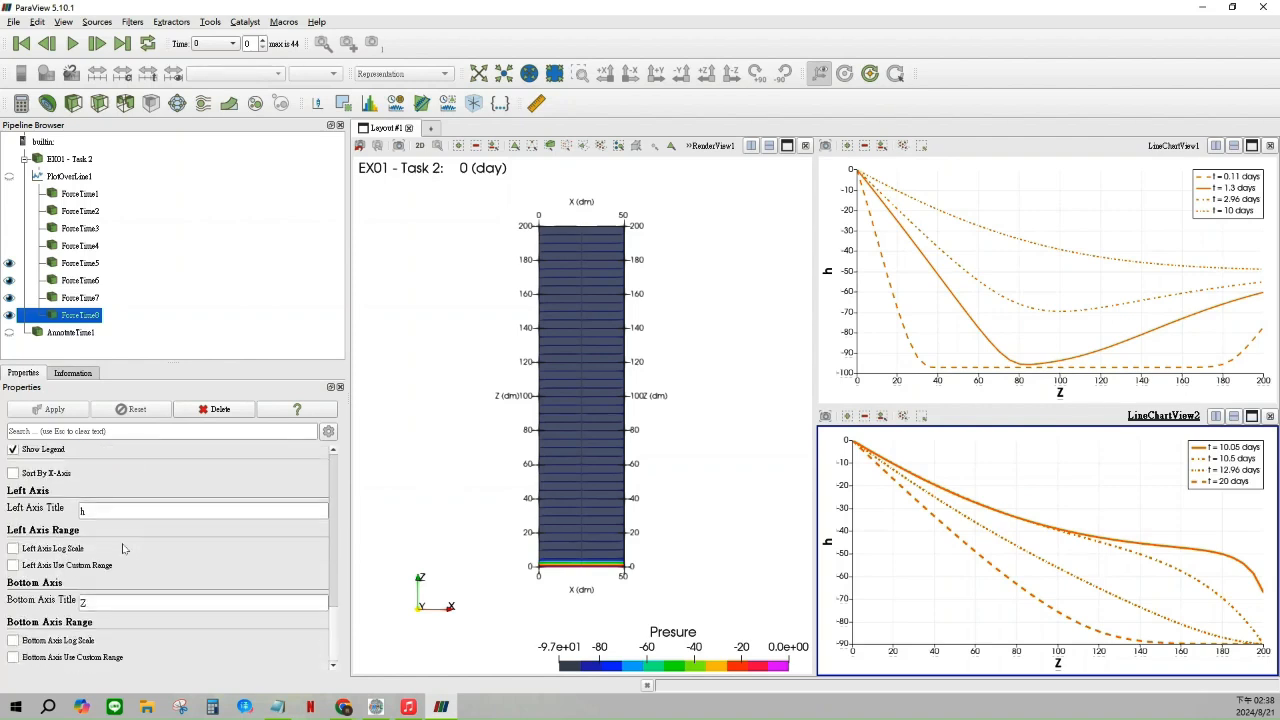
pyautogui.scroll(10, 123, 548)
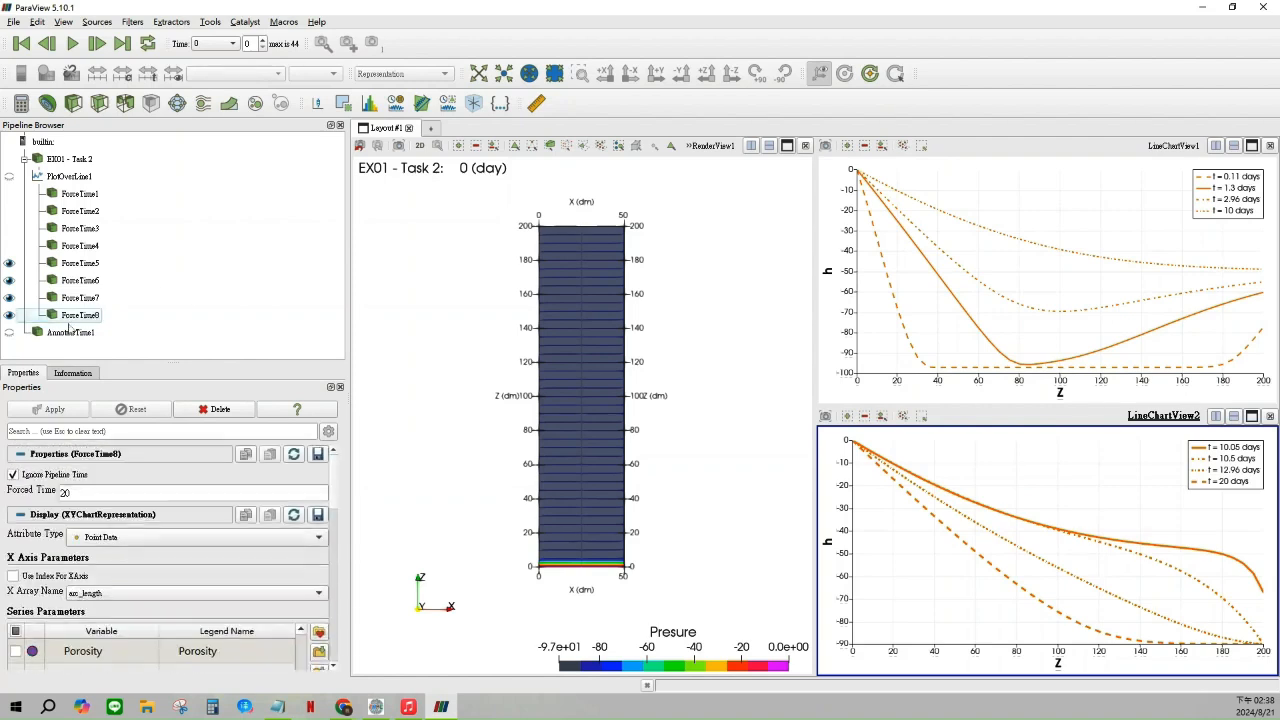
# Add two Text sources to the pipeline for labelling the line charts
pyautogui.click(71, 333)
pyautogui.click(99, 25)
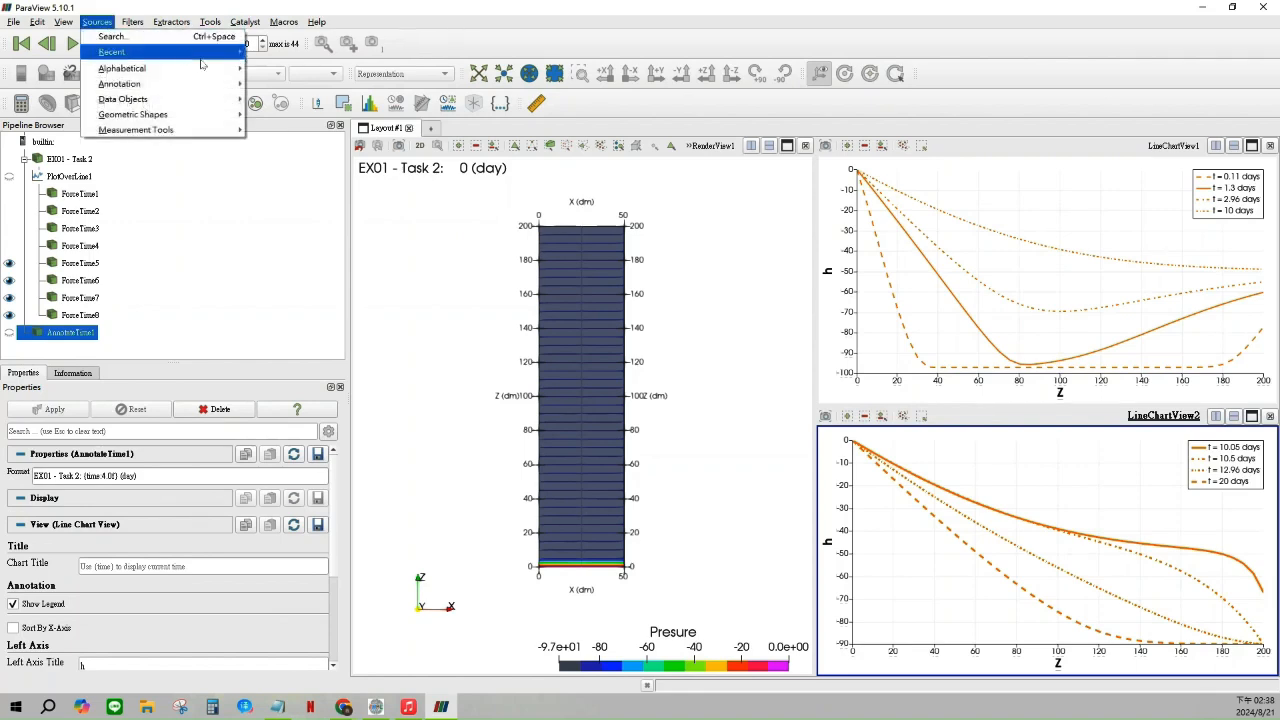
pyautogui.moveTo(228, 72)
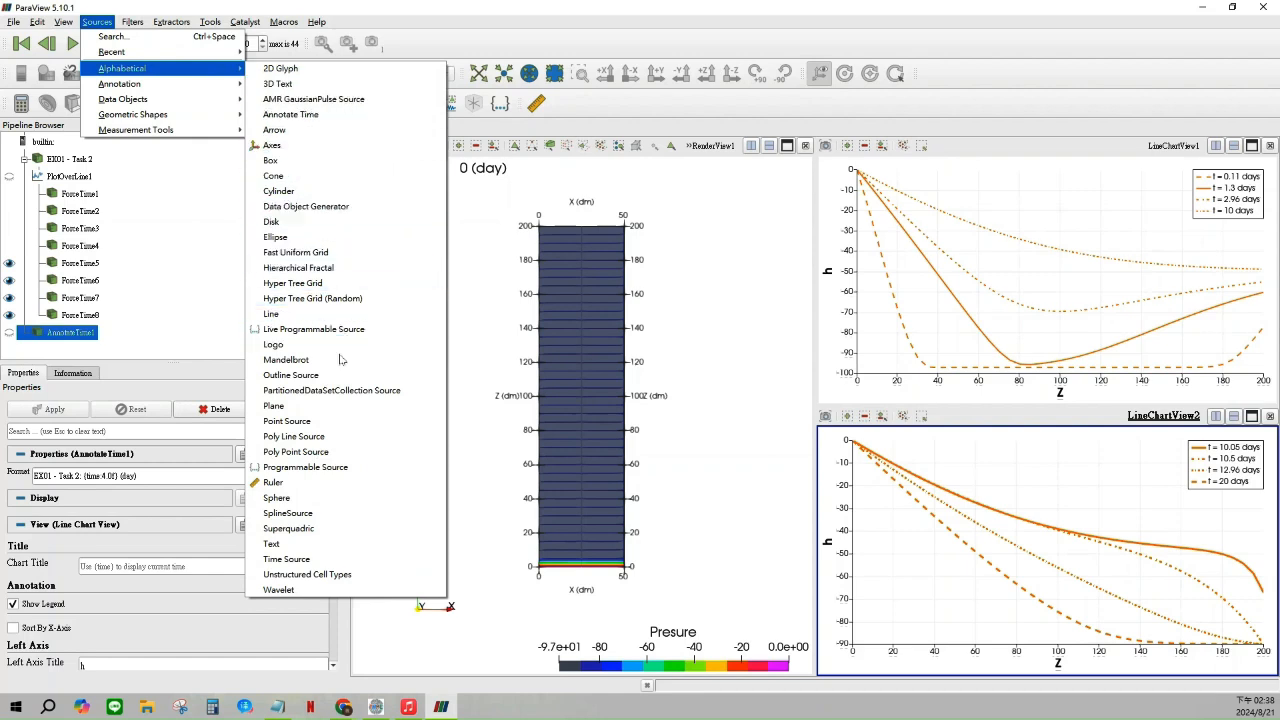
pyautogui.click(291, 549)
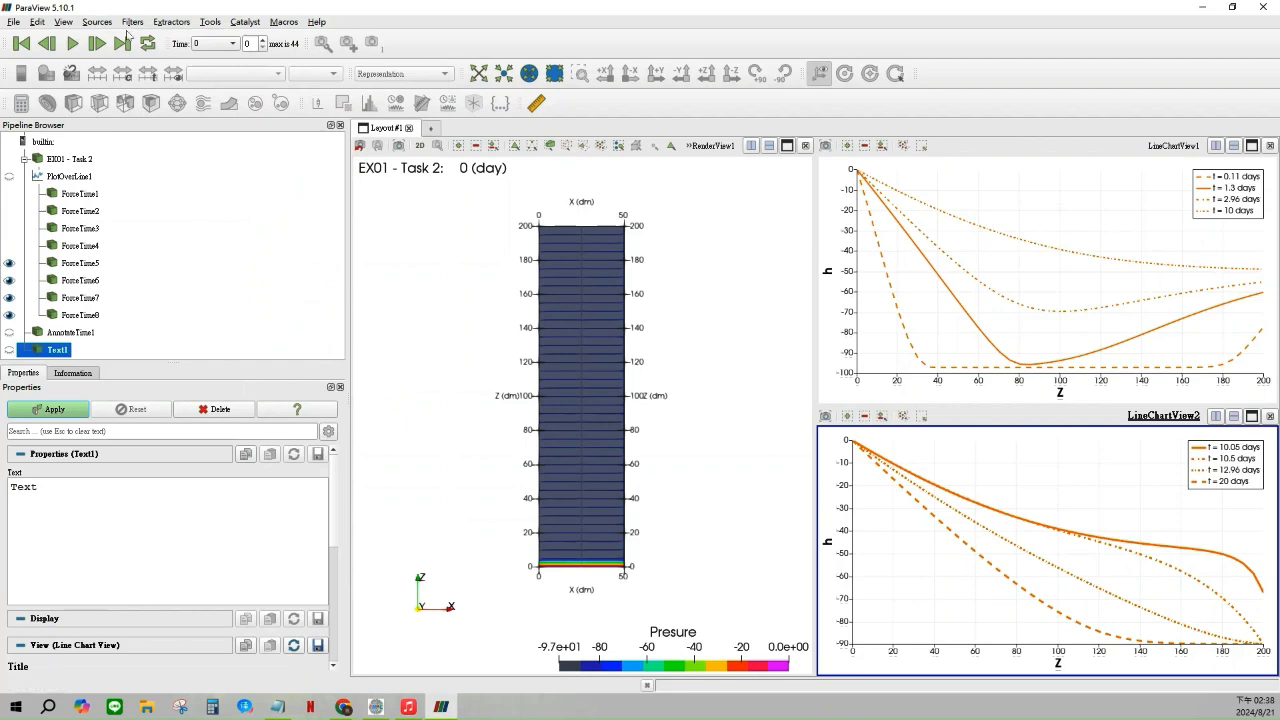
pyautogui.click(88, 335)
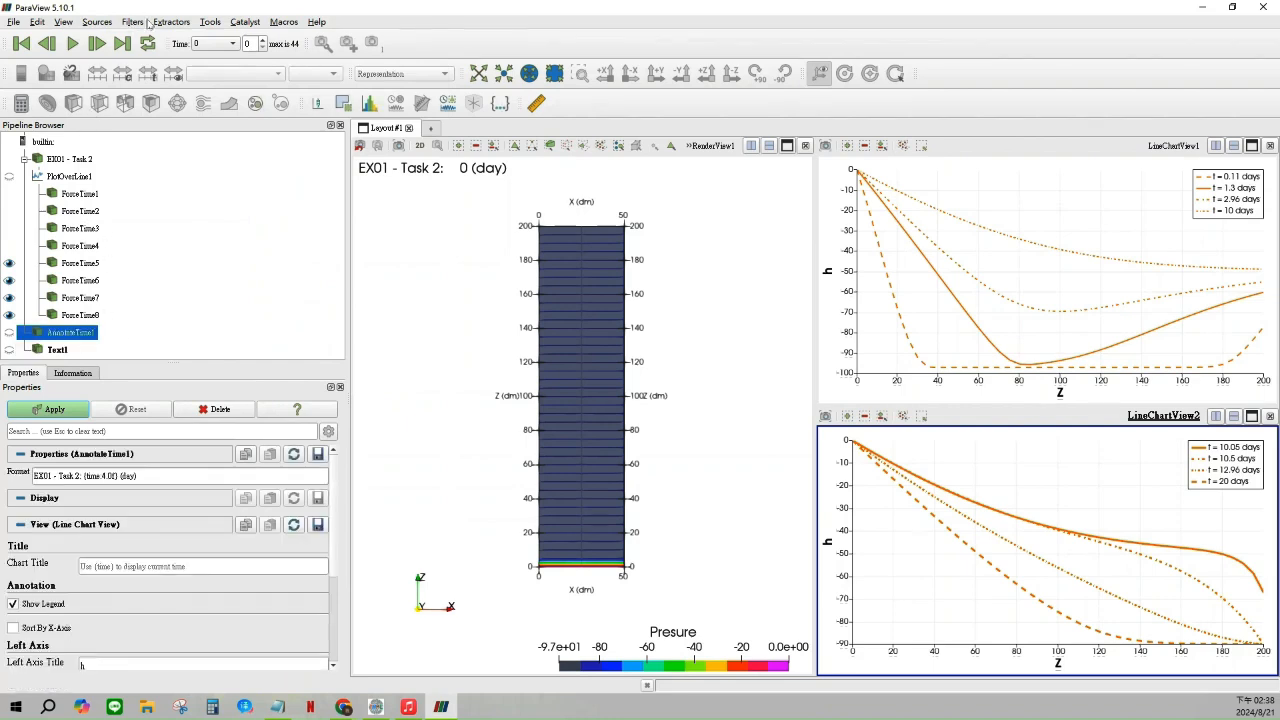
pyautogui.click(141, 22)
pyautogui.click(109, 22)
pyautogui.click(111, 23)
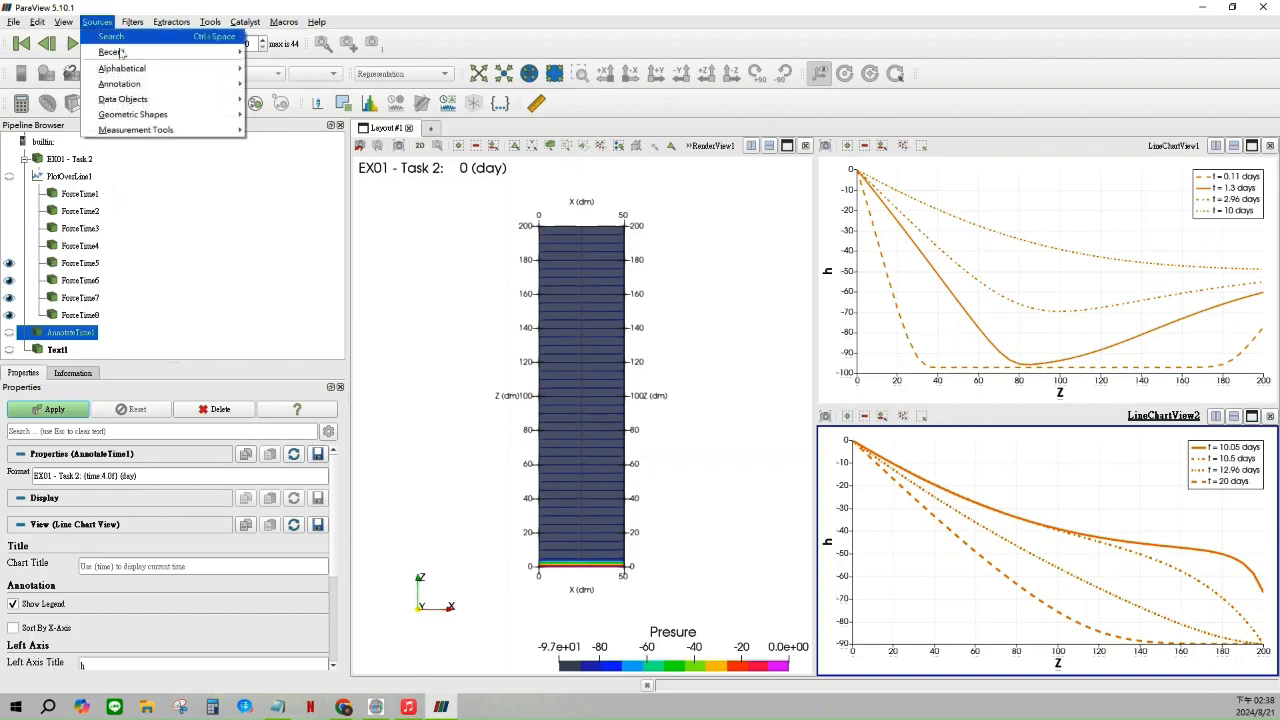
pyautogui.moveTo(140, 70)
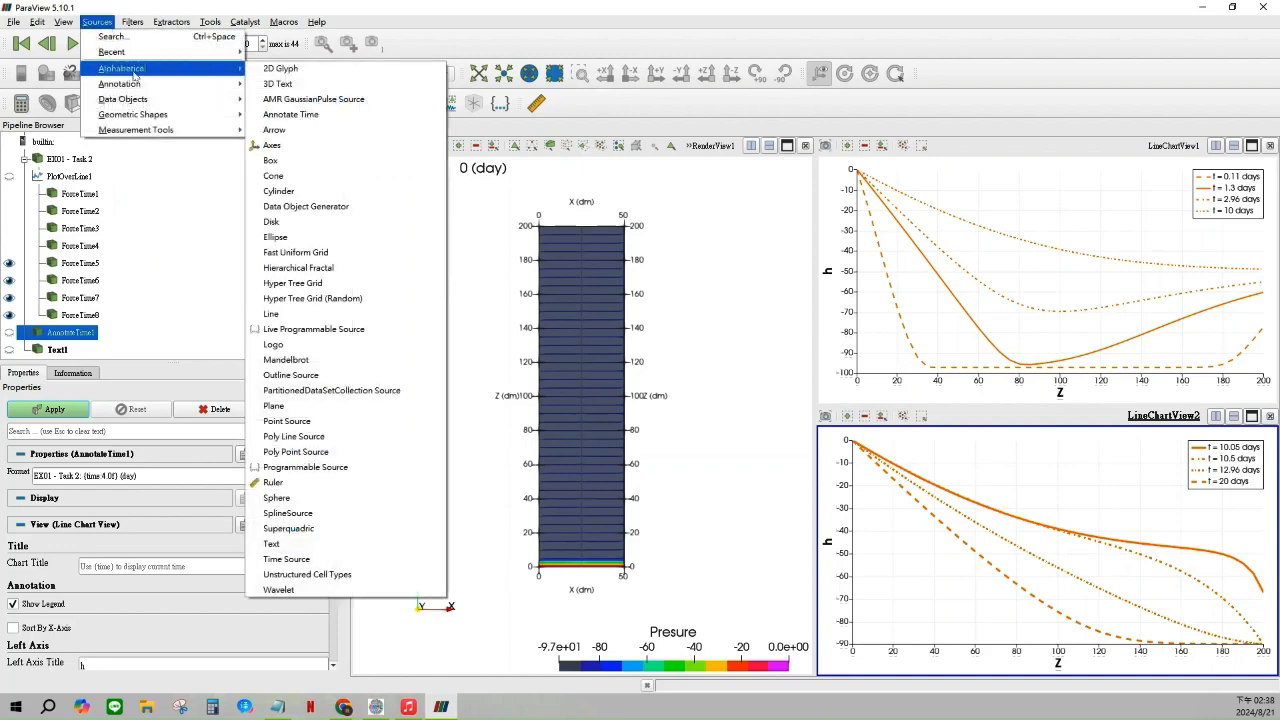
pyautogui.click(300, 543)
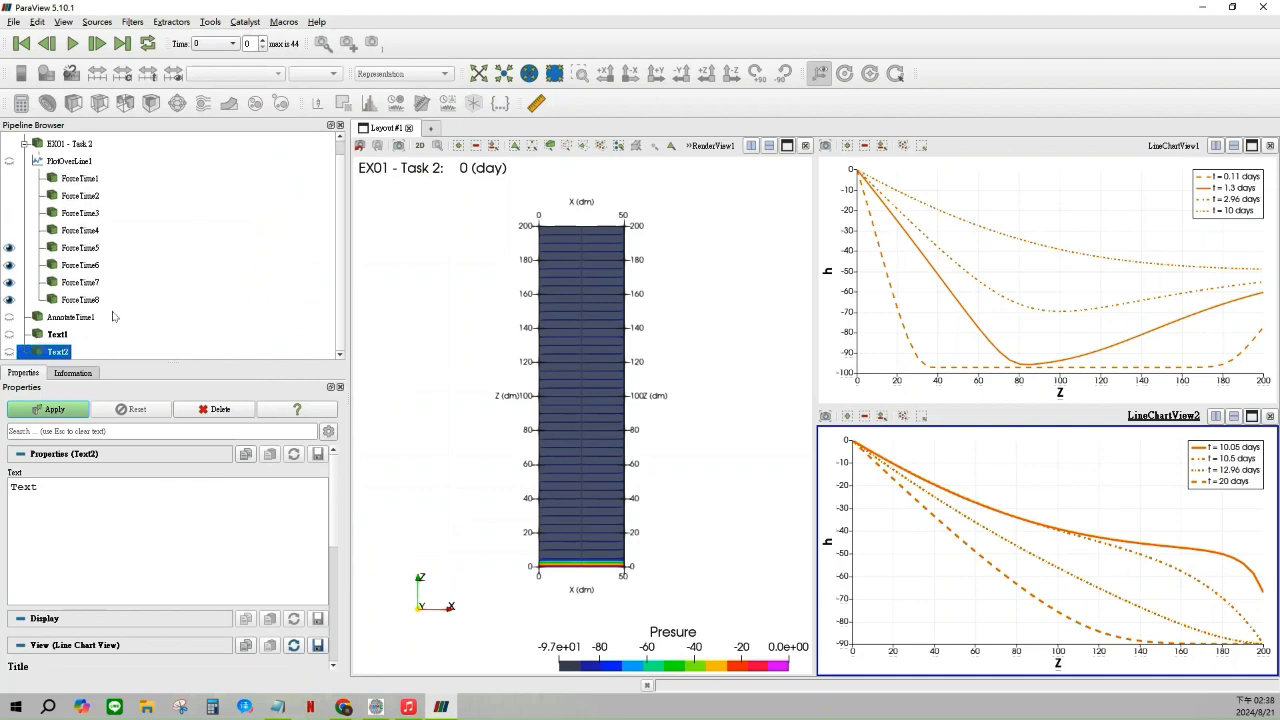
# Show the Text1 annotation in the first line chart and place it at the chart's upper centre
pyautogui.click(66, 336)
pyautogui.click(976, 185)
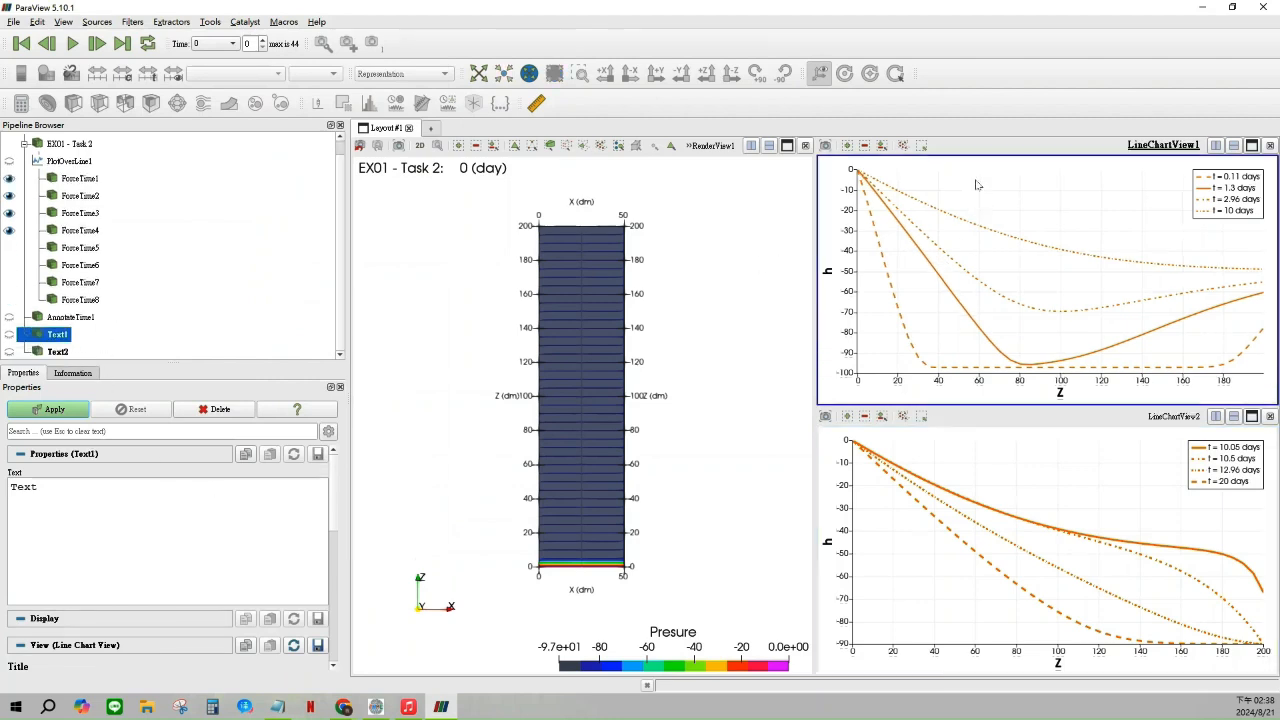
pyautogui.click(9, 335)
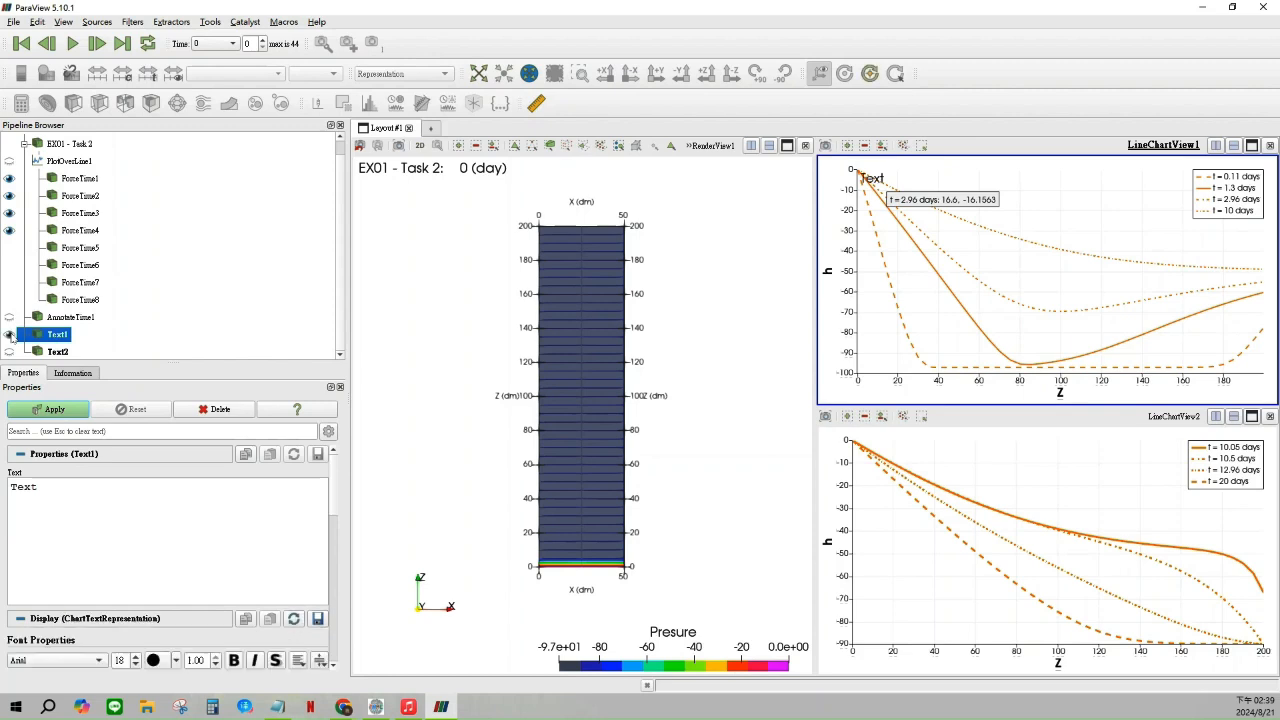
pyautogui.scroll(-3, 134, 543)
pyautogui.click(168, 604)
pyautogui.click(271, 604)
pyautogui.click(271, 626)
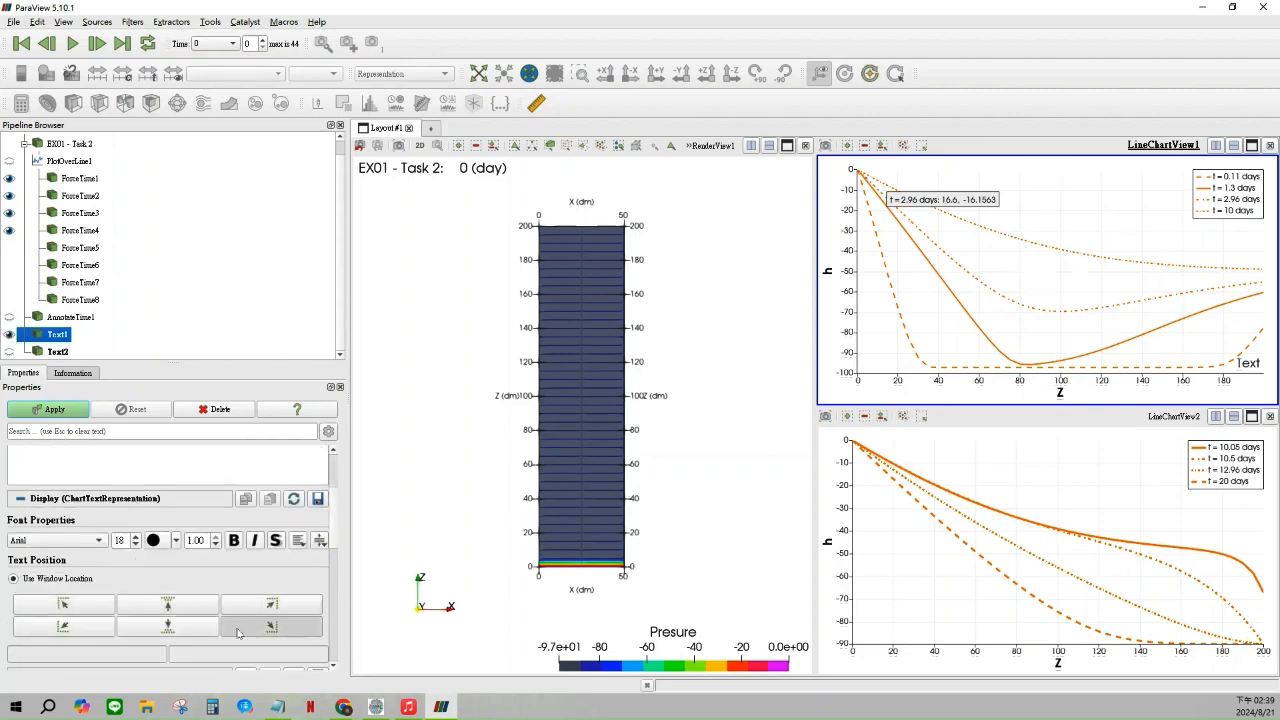
pyautogui.click(168, 626)
pyautogui.click(50, 624)
pyautogui.click(174, 604)
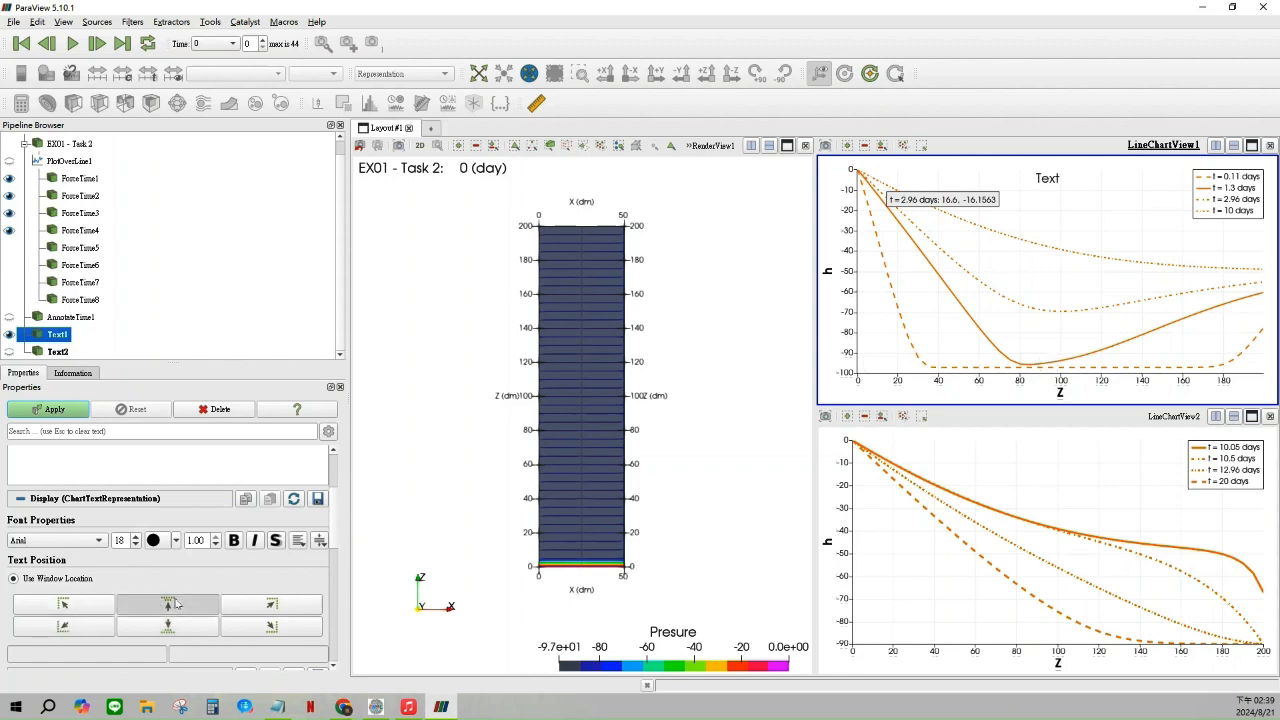
# Replace the Text1 annotation's text with "Pressure head profiles during infiltration" and apply it
pyautogui.scroll(3, 74, 485)
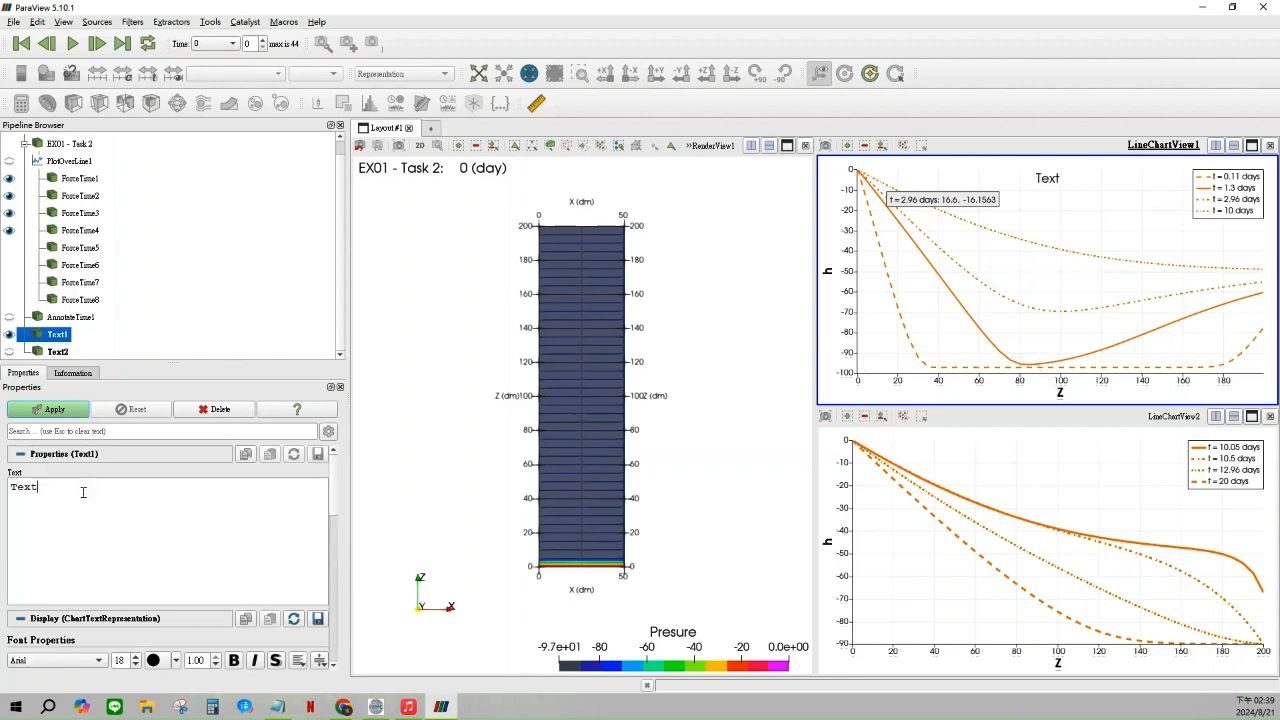
pyautogui.moveTo(38, 486); pyautogui.dragTo(10, 487)
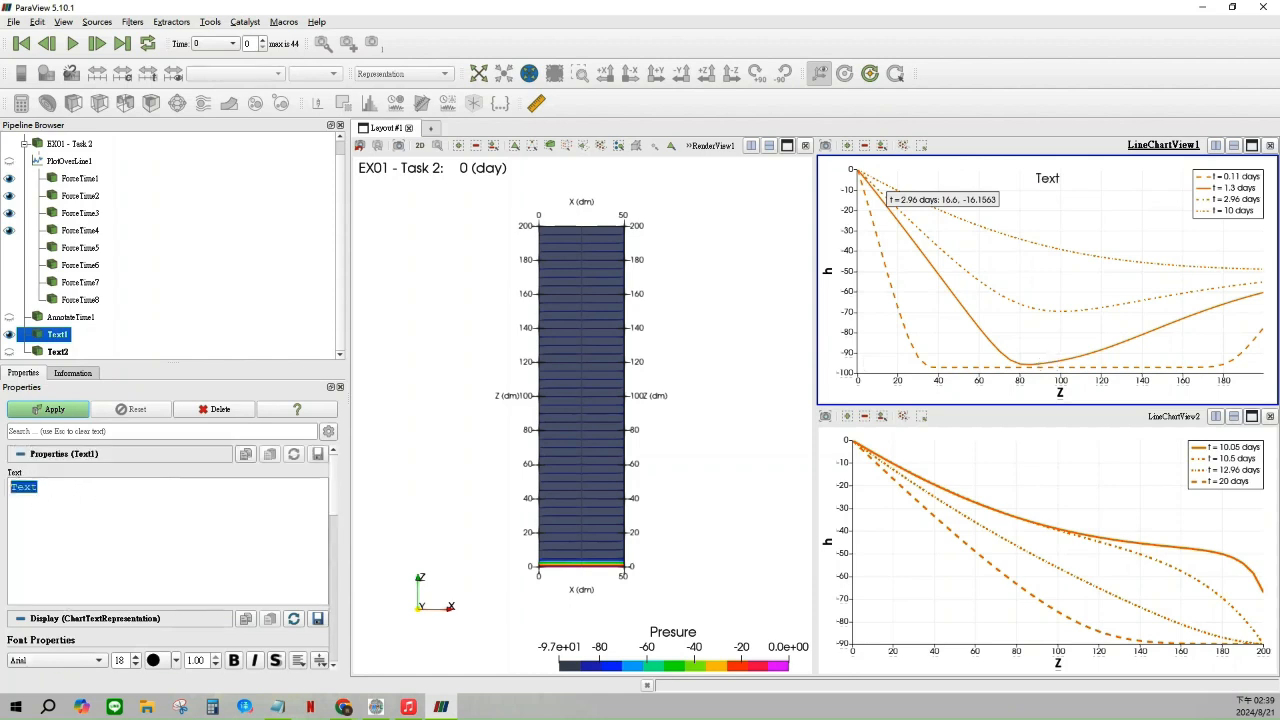
pyautogui.click(148, 486)
pyautogui.write('Pressure head profiles during infiltration')
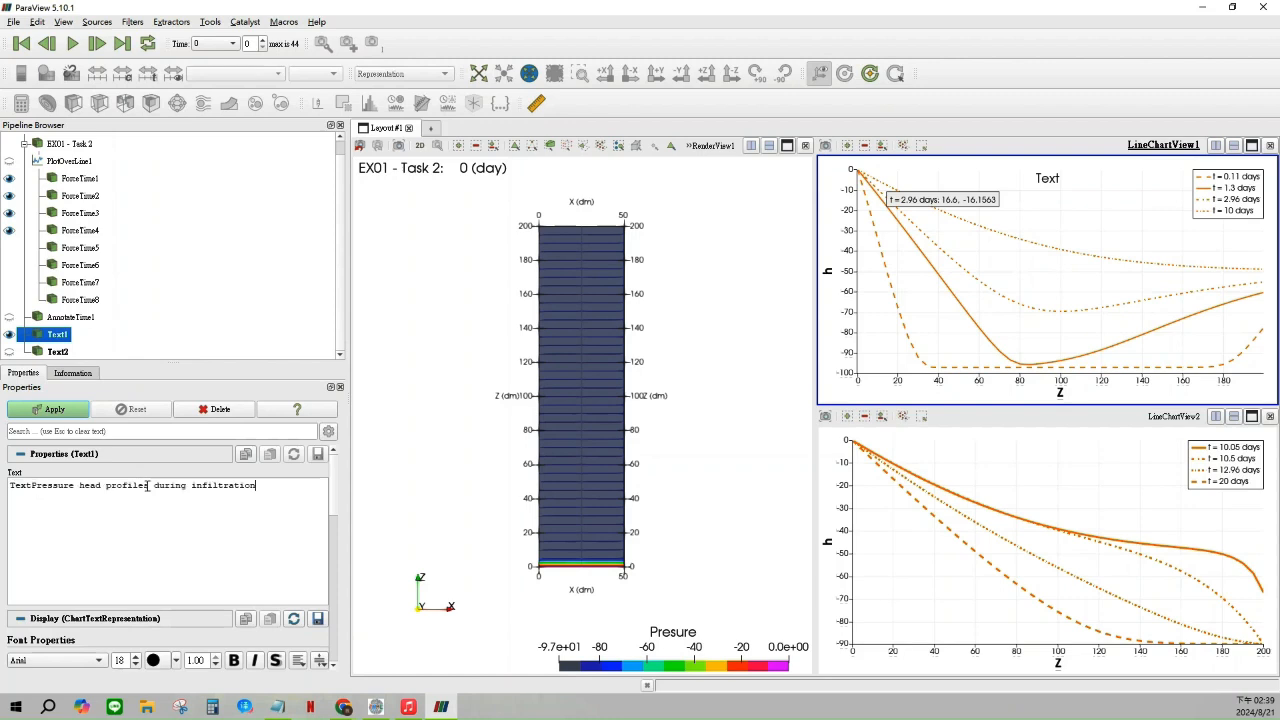
pyautogui.write('Pressure head profiles during infiltration')
pyautogui.hotkey('ctrl', 'a')
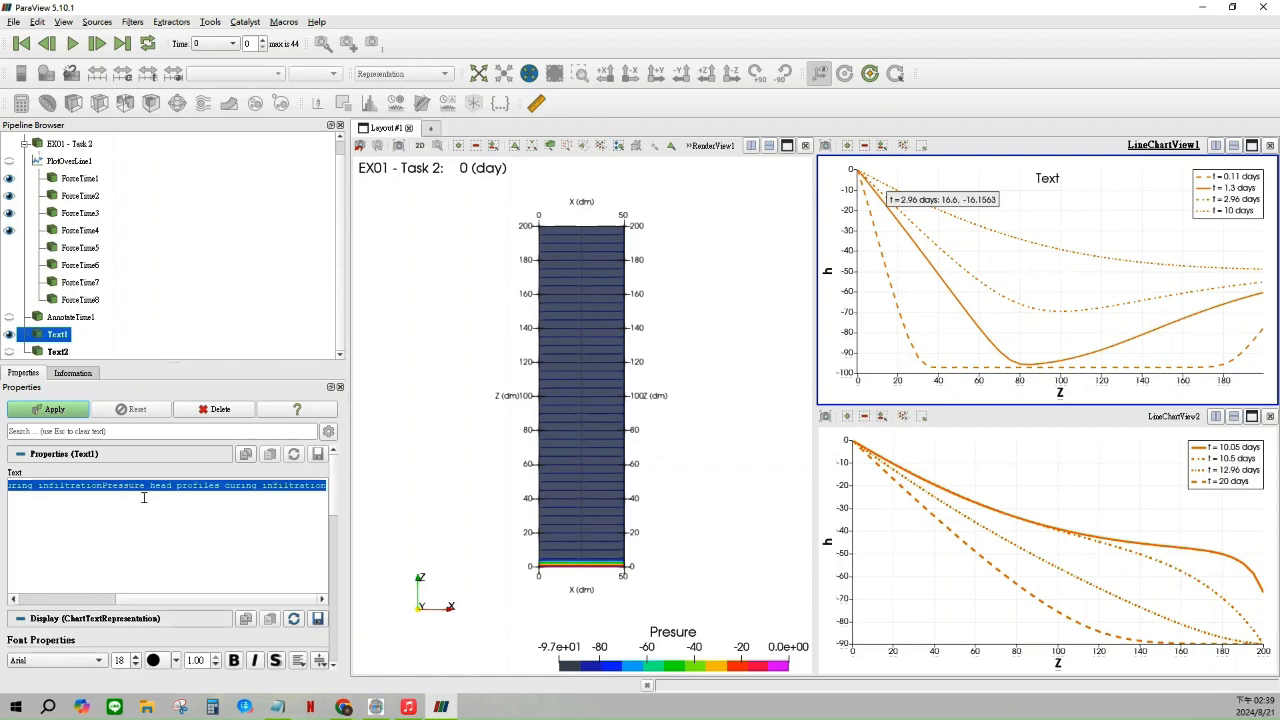
pyautogui.write('Pressure head profiles during infiltration')
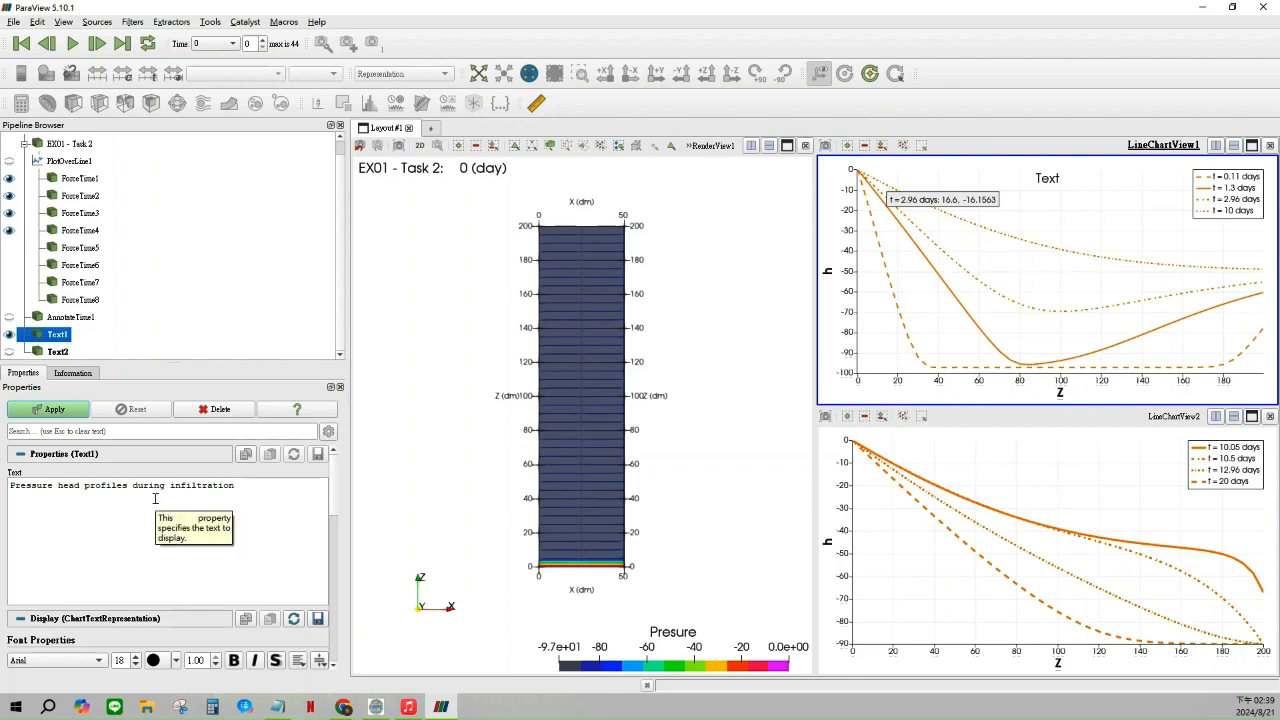
pyautogui.scroll(-5, 181, 500)
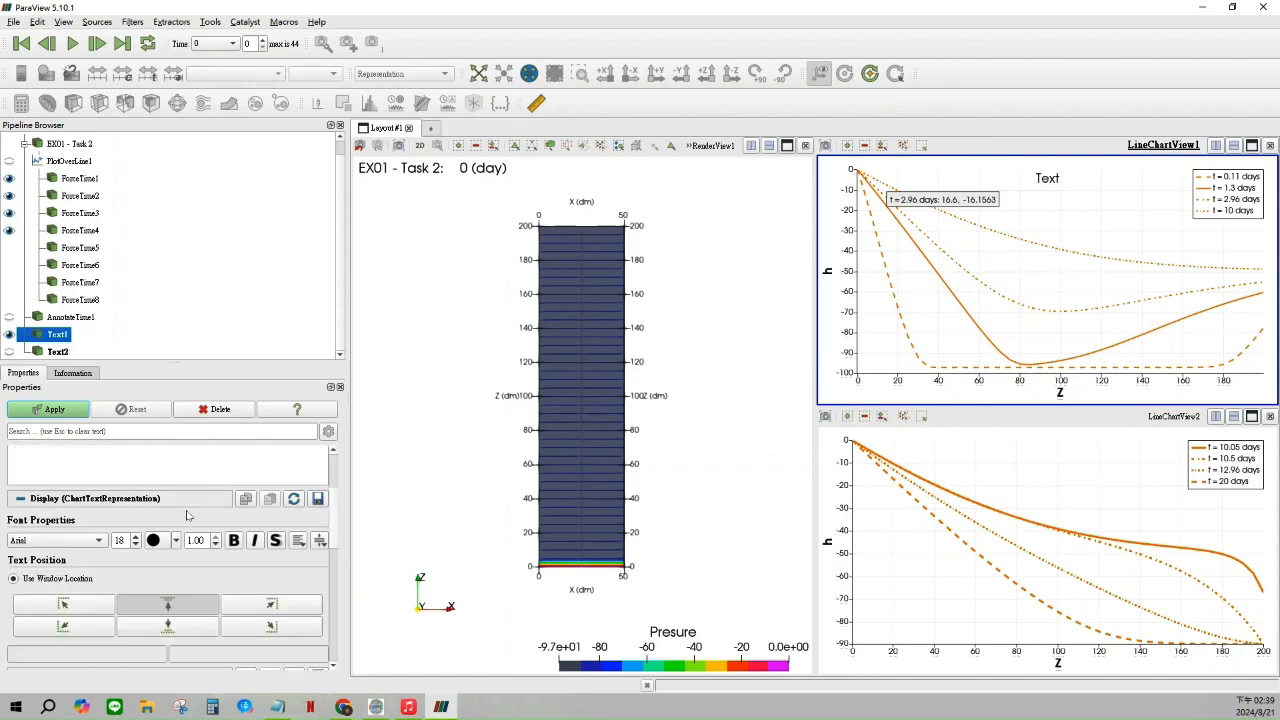
pyautogui.scroll(4, 160, 470)
pyautogui.click(55, 410)
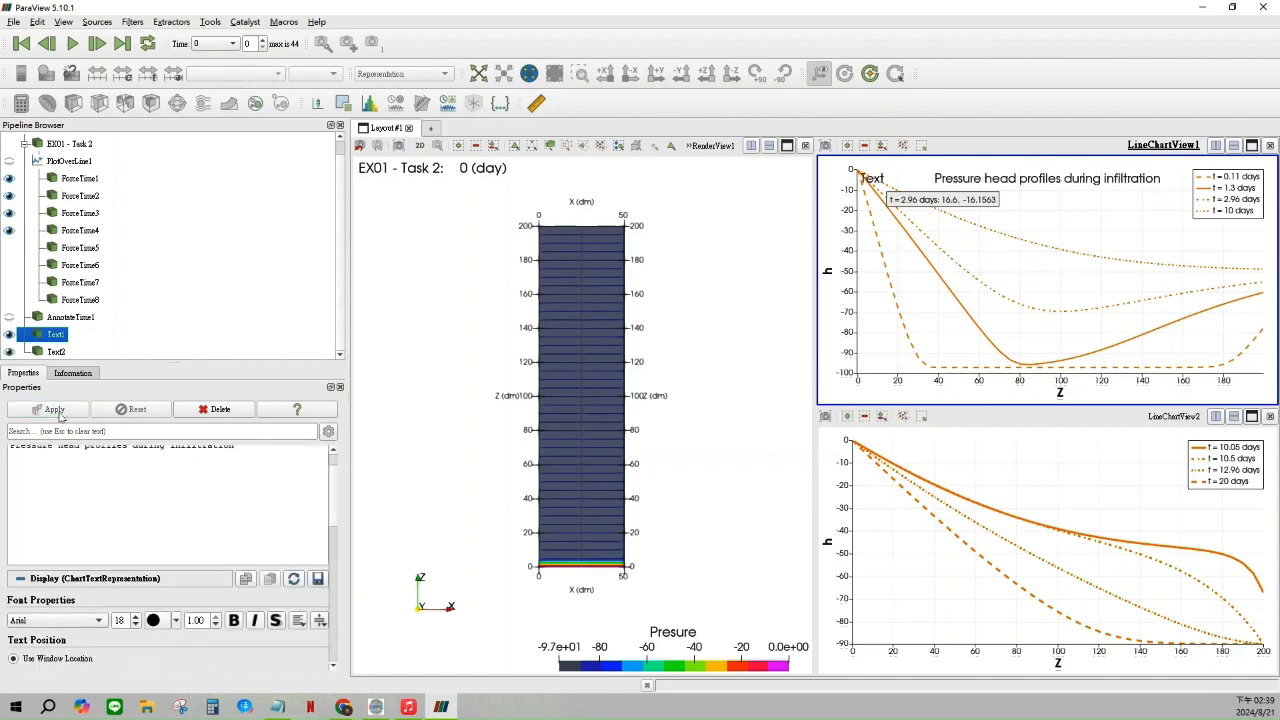
pyautogui.scroll(1, 185, 447)
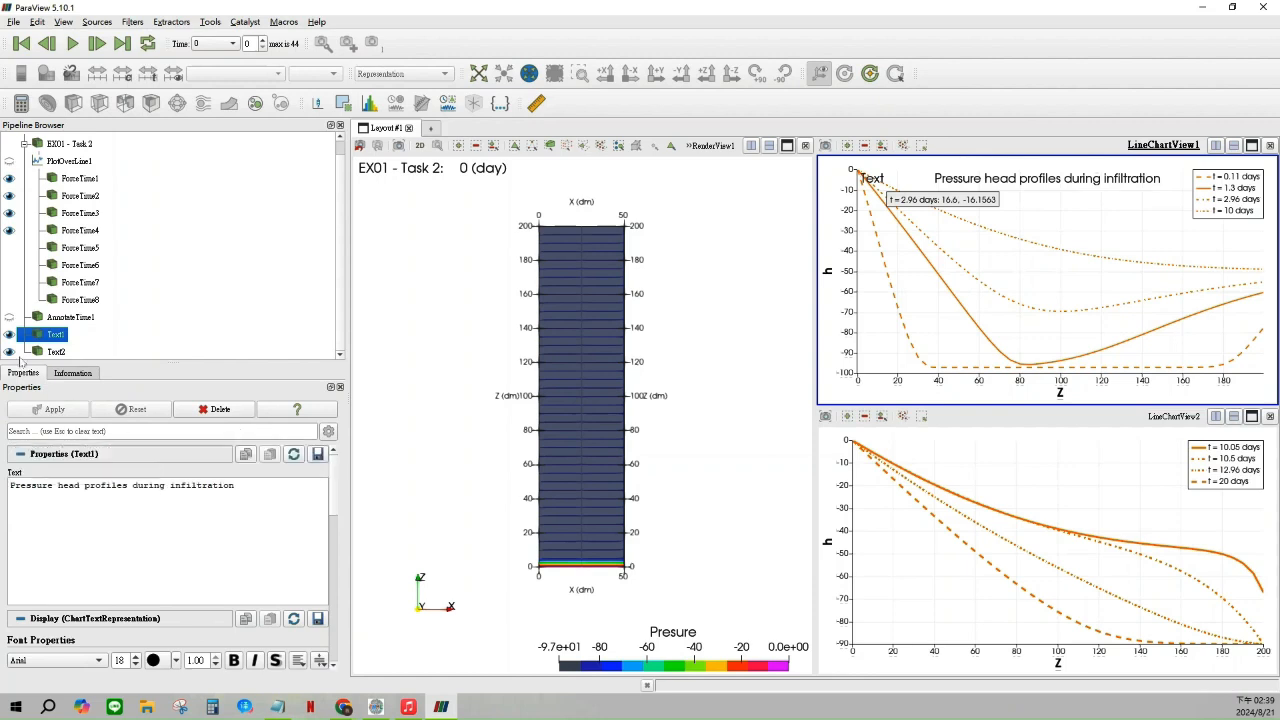
# Hide the Text2 annotation in the first line chart and show it in the second line chart instead
pyautogui.click(9, 352)
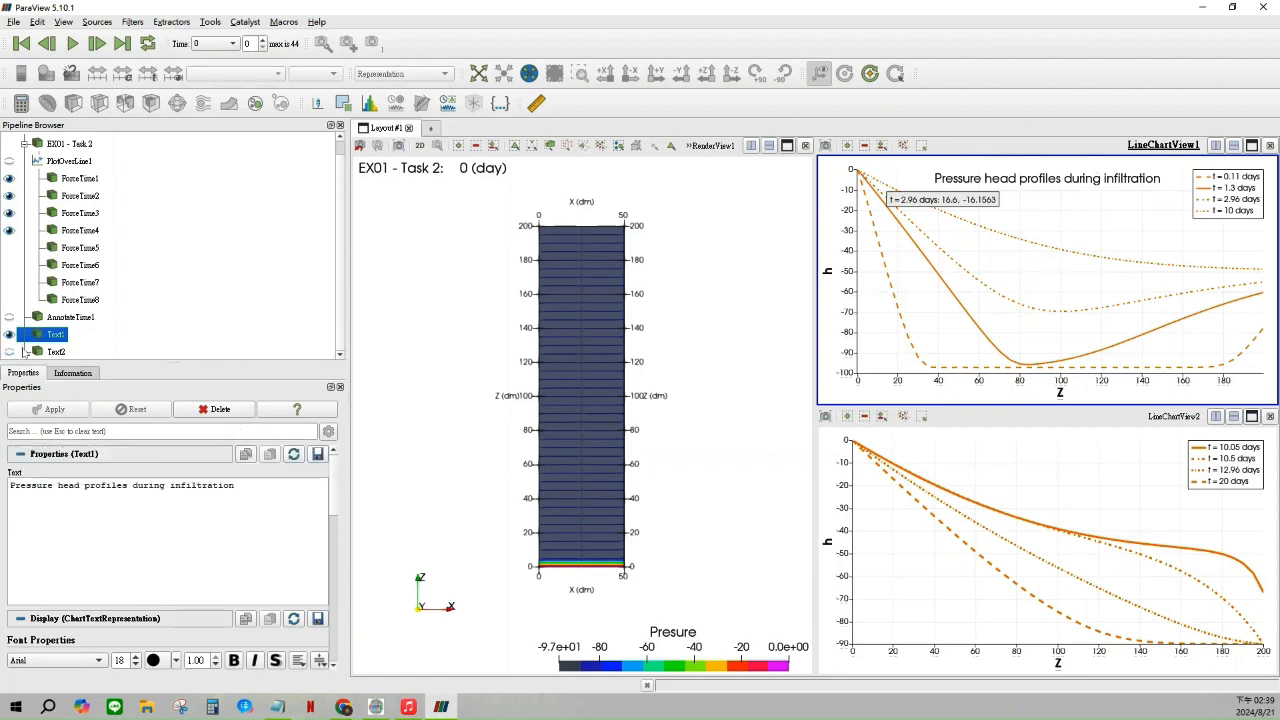
pyautogui.click(1066, 481)
pyautogui.click(50, 352)
pyautogui.click(9, 352)
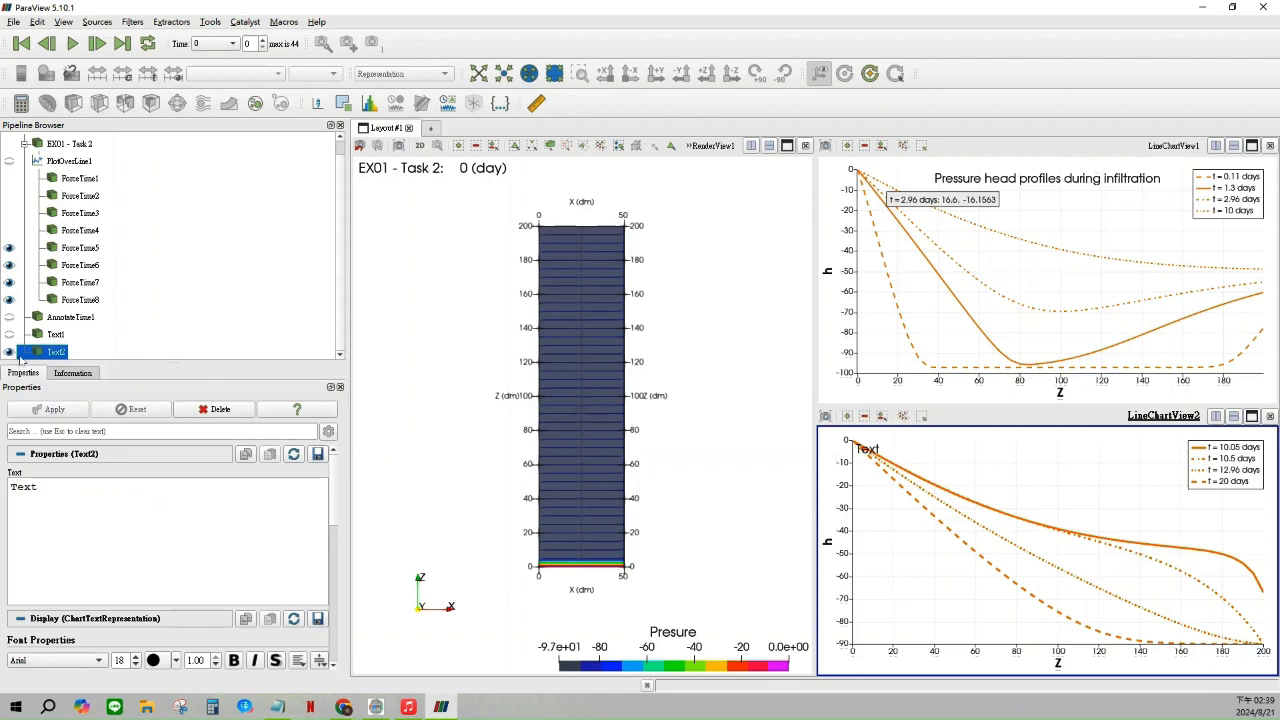
# Replace the Text2 annotation's text with "Pressure head profiles during evaporation" and apply it
pyautogui.doubleClick(41, 488)
pyautogui.write('Pressure head profiles during evaporation')
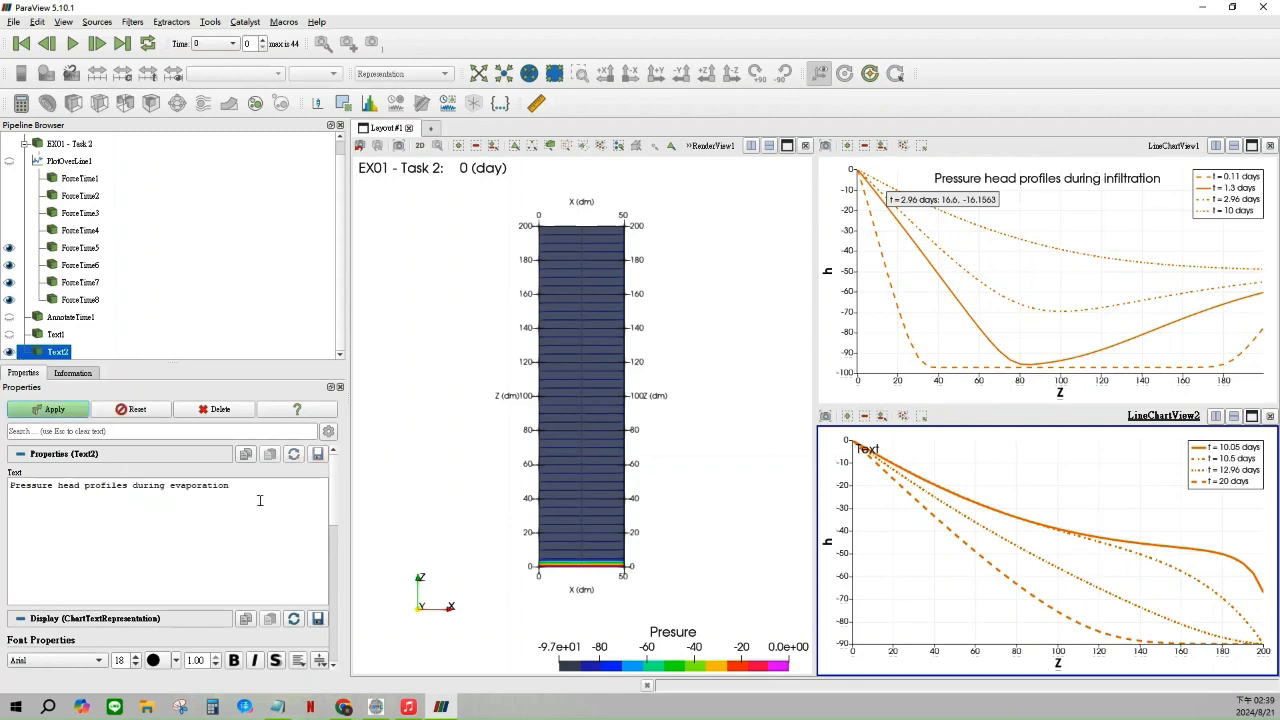
pyautogui.click(50, 410)
# Place the Text2 annotation at the second line chart's upper centre, and make the 3D render view active
pyautogui.scroll(-2, 203, 520)
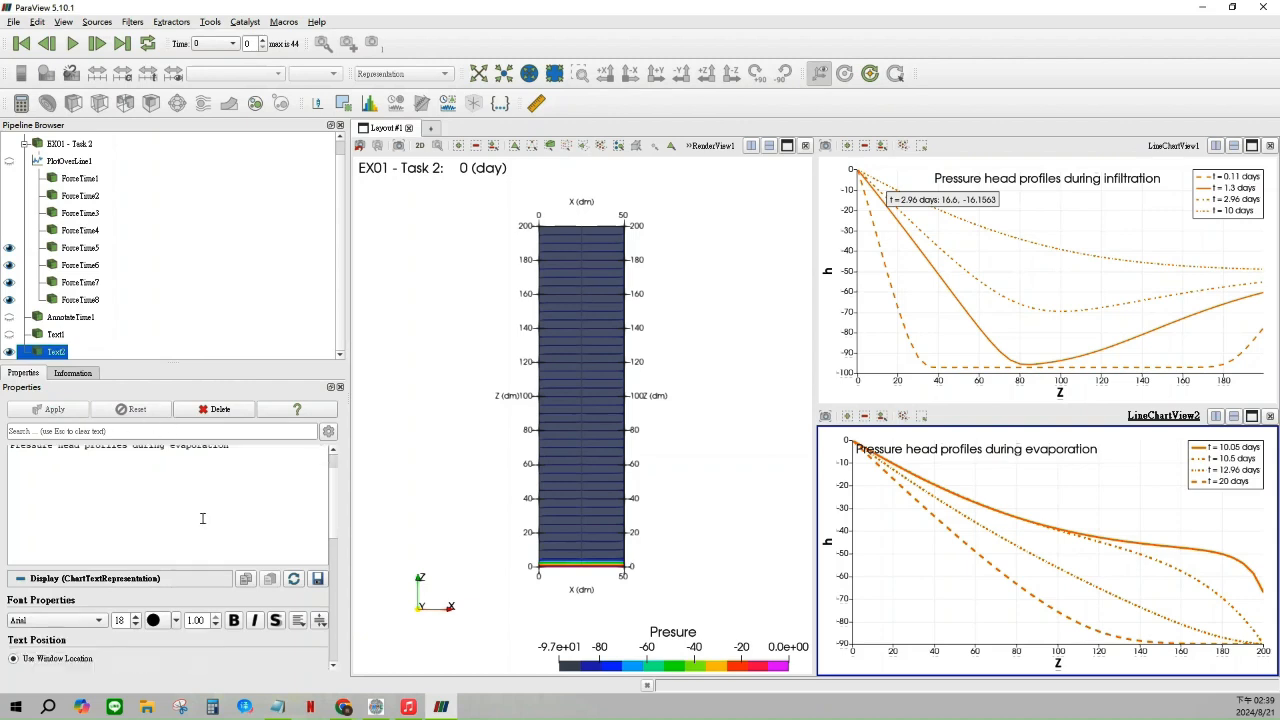
pyautogui.click(168, 604)
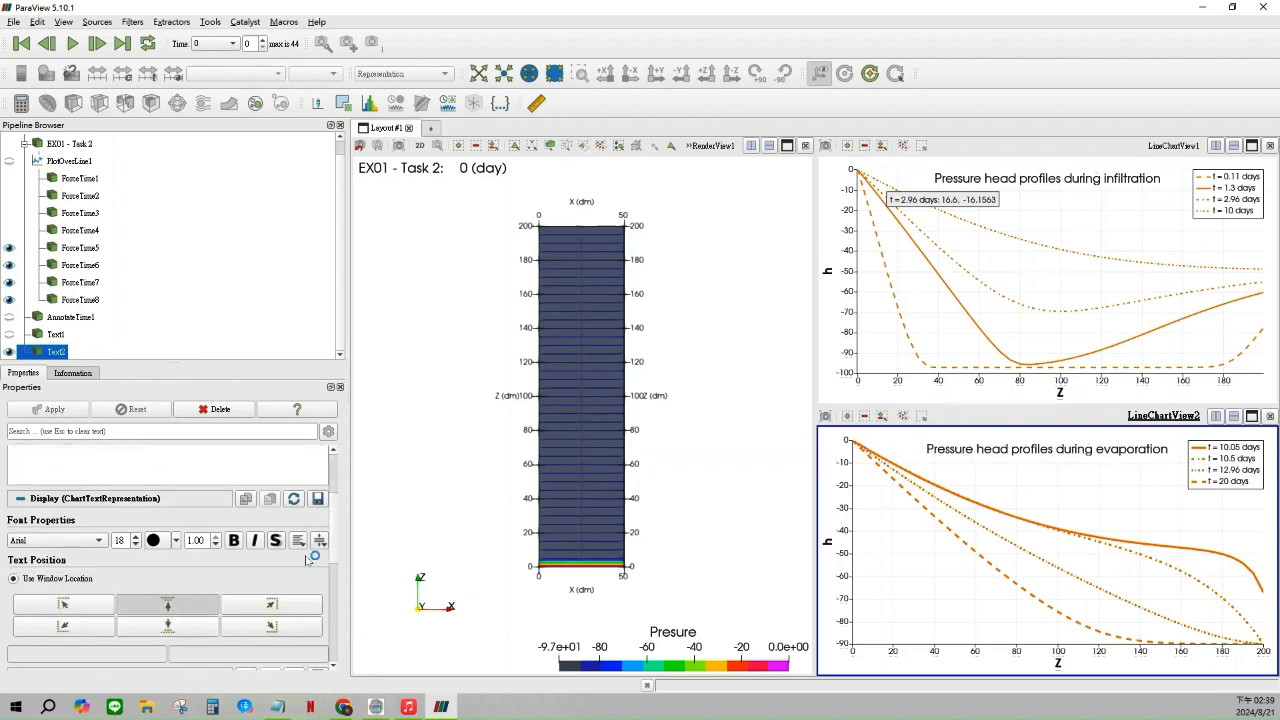
pyautogui.click(362, 500)
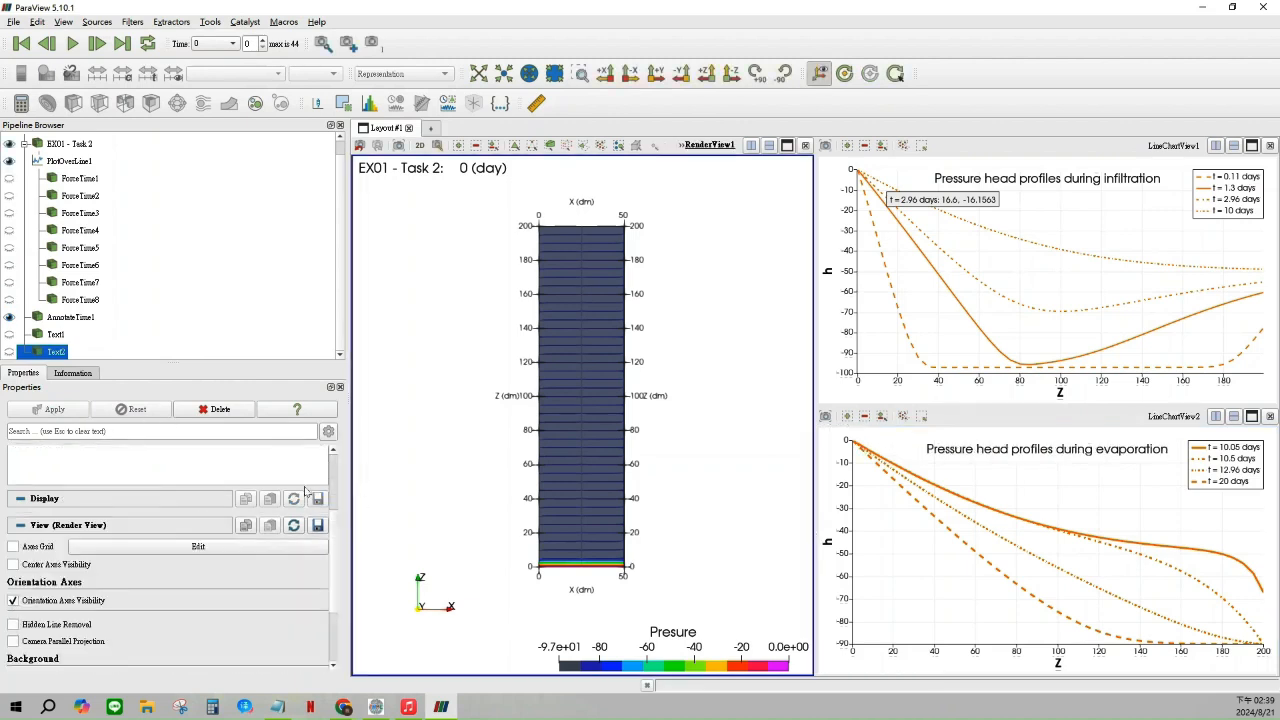